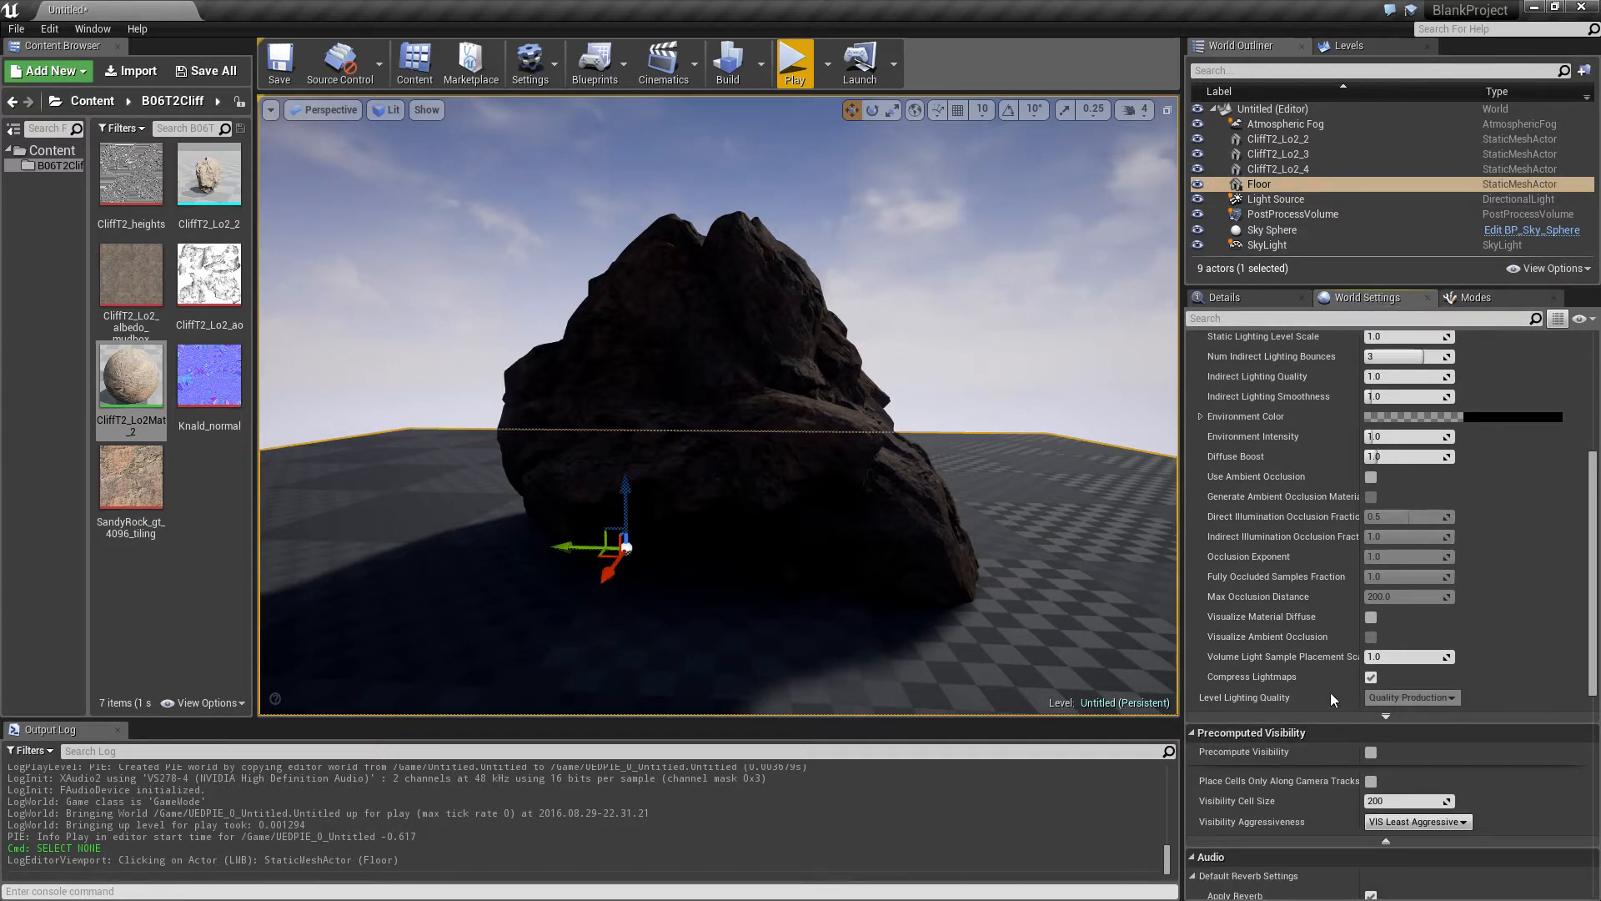
- Enable Force No Precomputed Lighting in the level's Lightmass world settings, and build the level to apply it
scroll(1334, 608, up, 2)
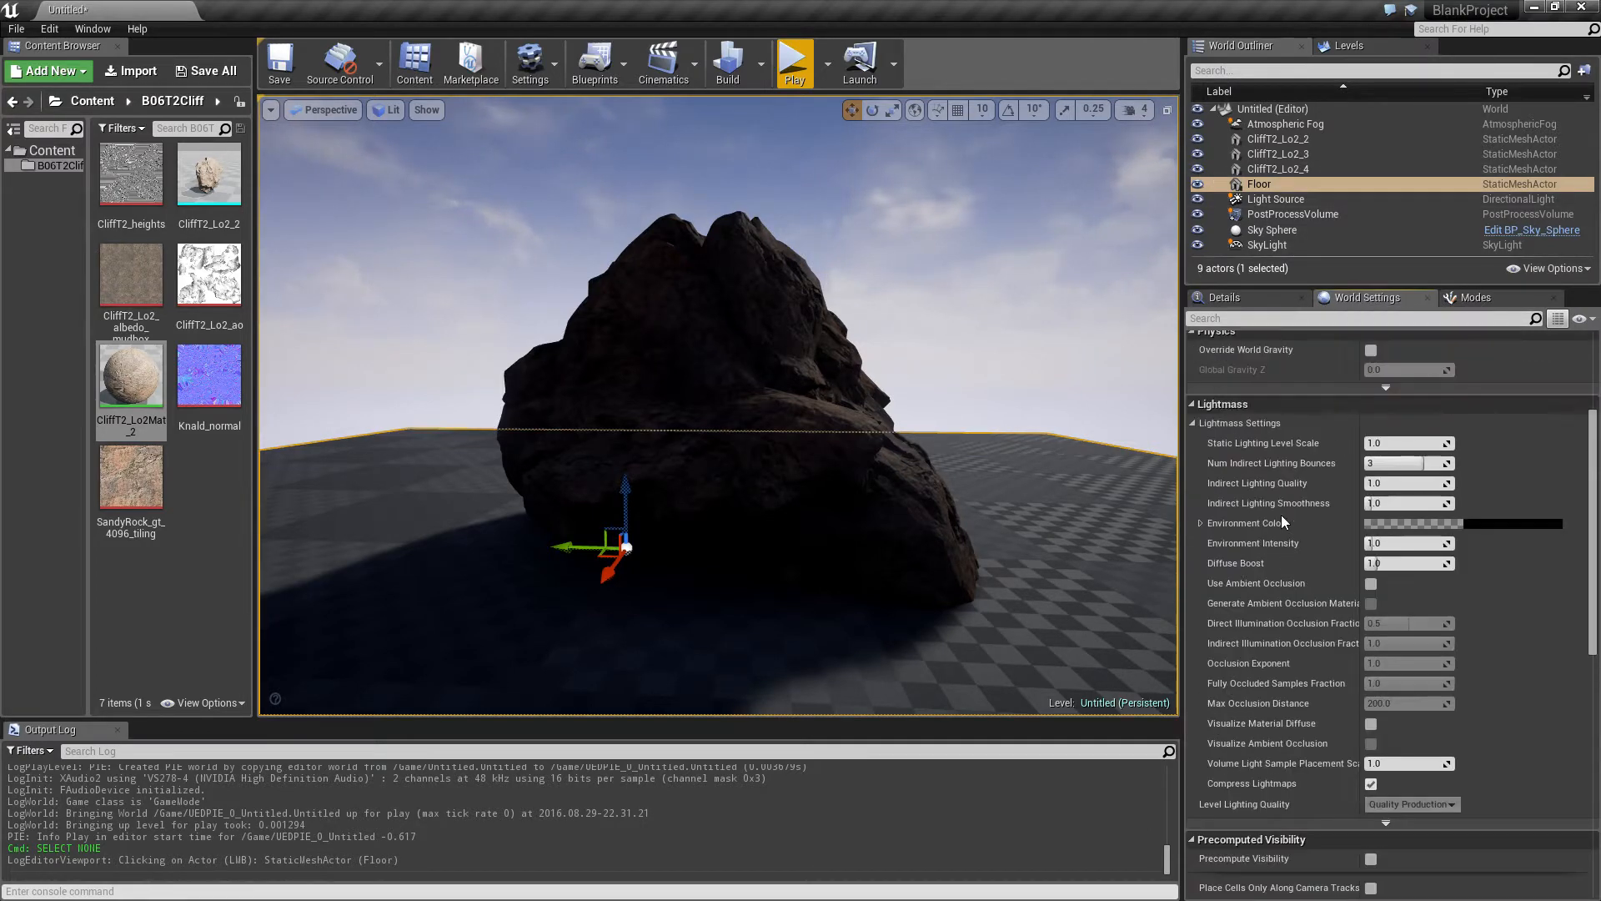
click(1192, 423)
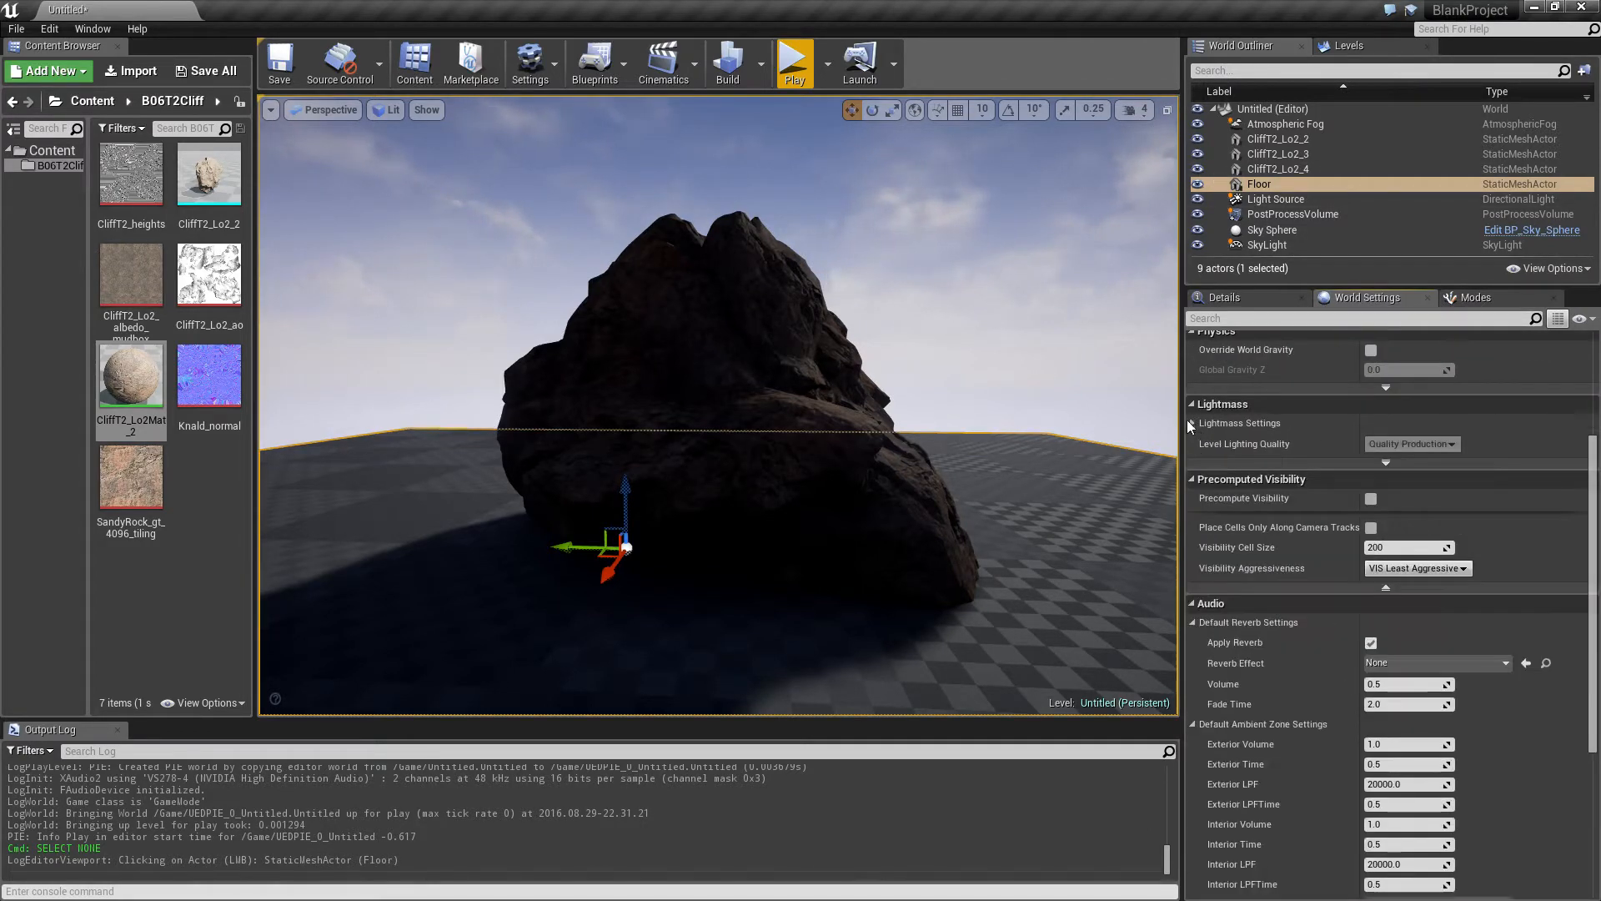
click(1386, 462)
click(1370, 510)
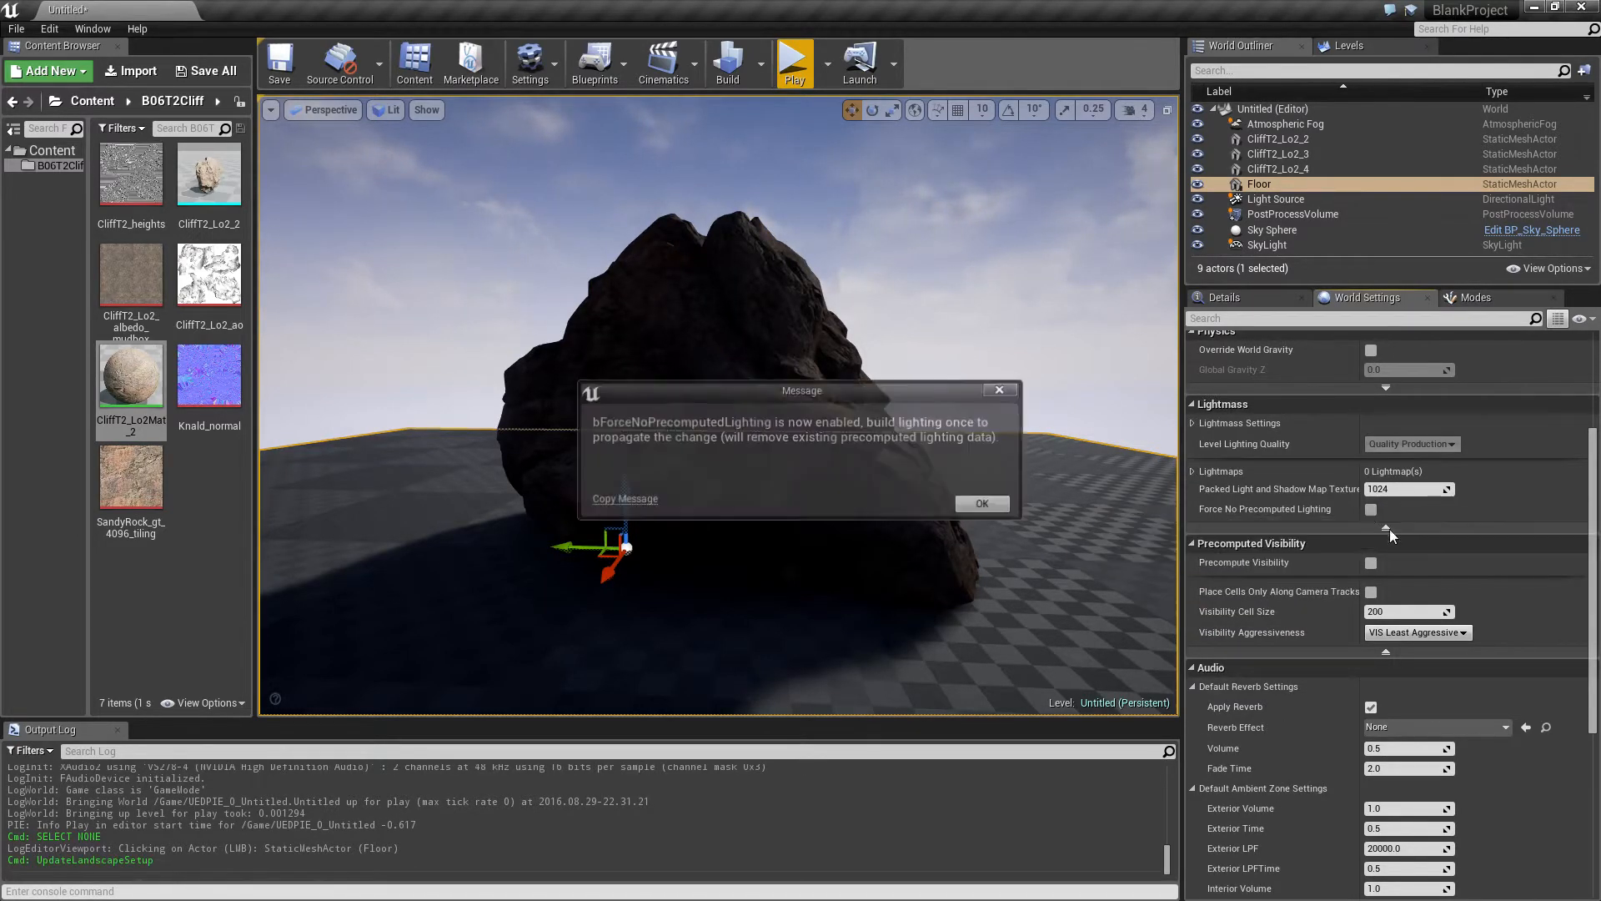
click(1370, 509)
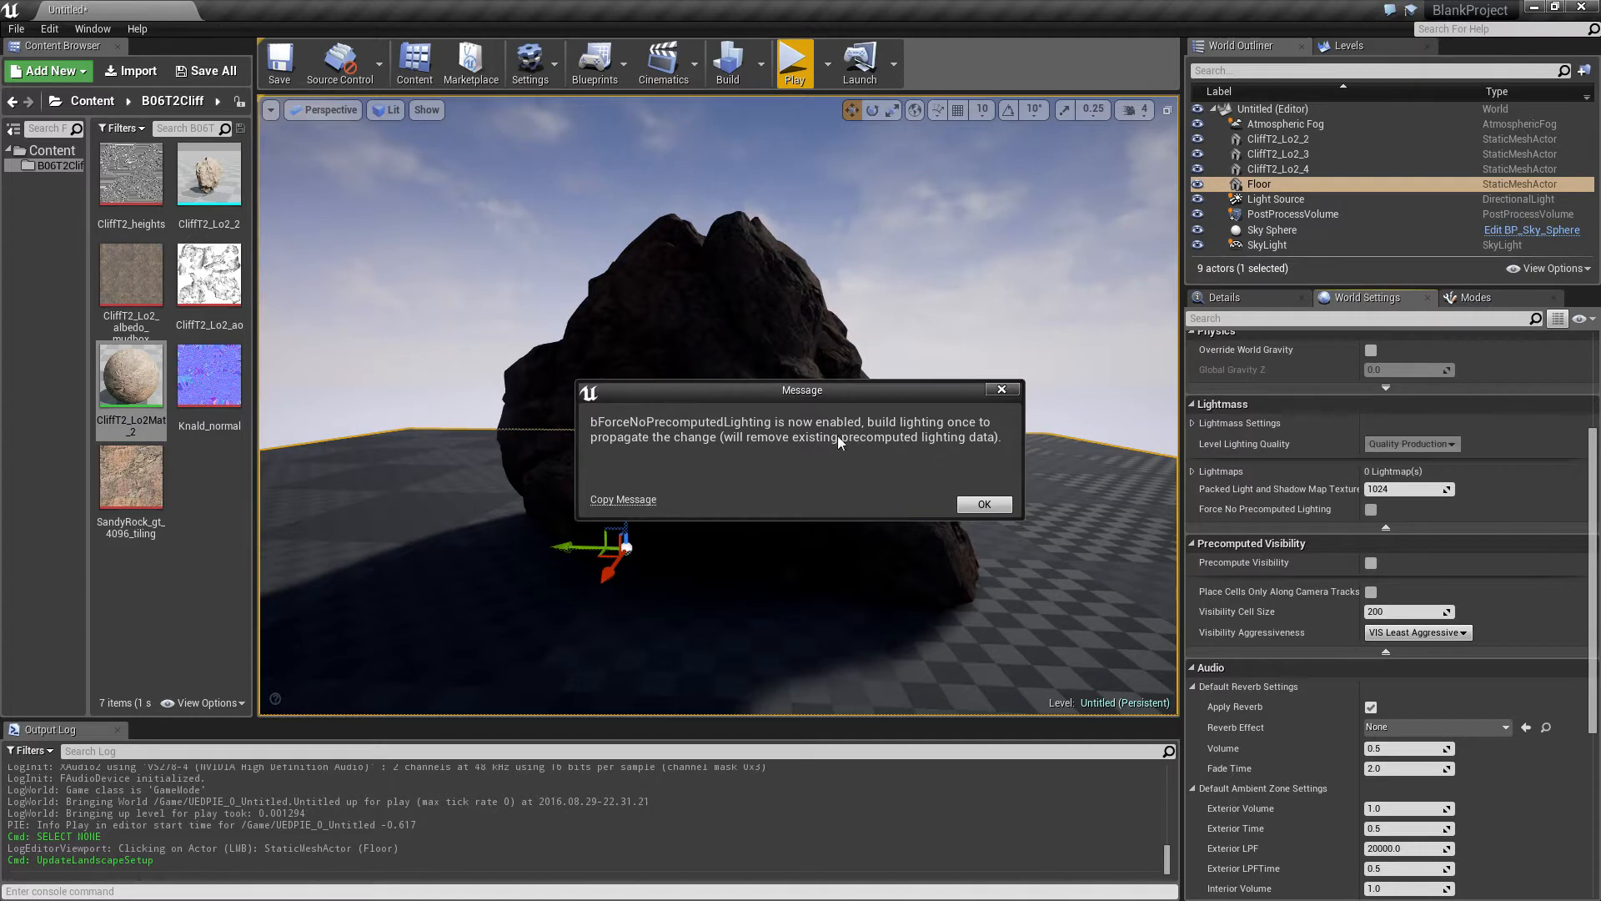
click(984, 504)
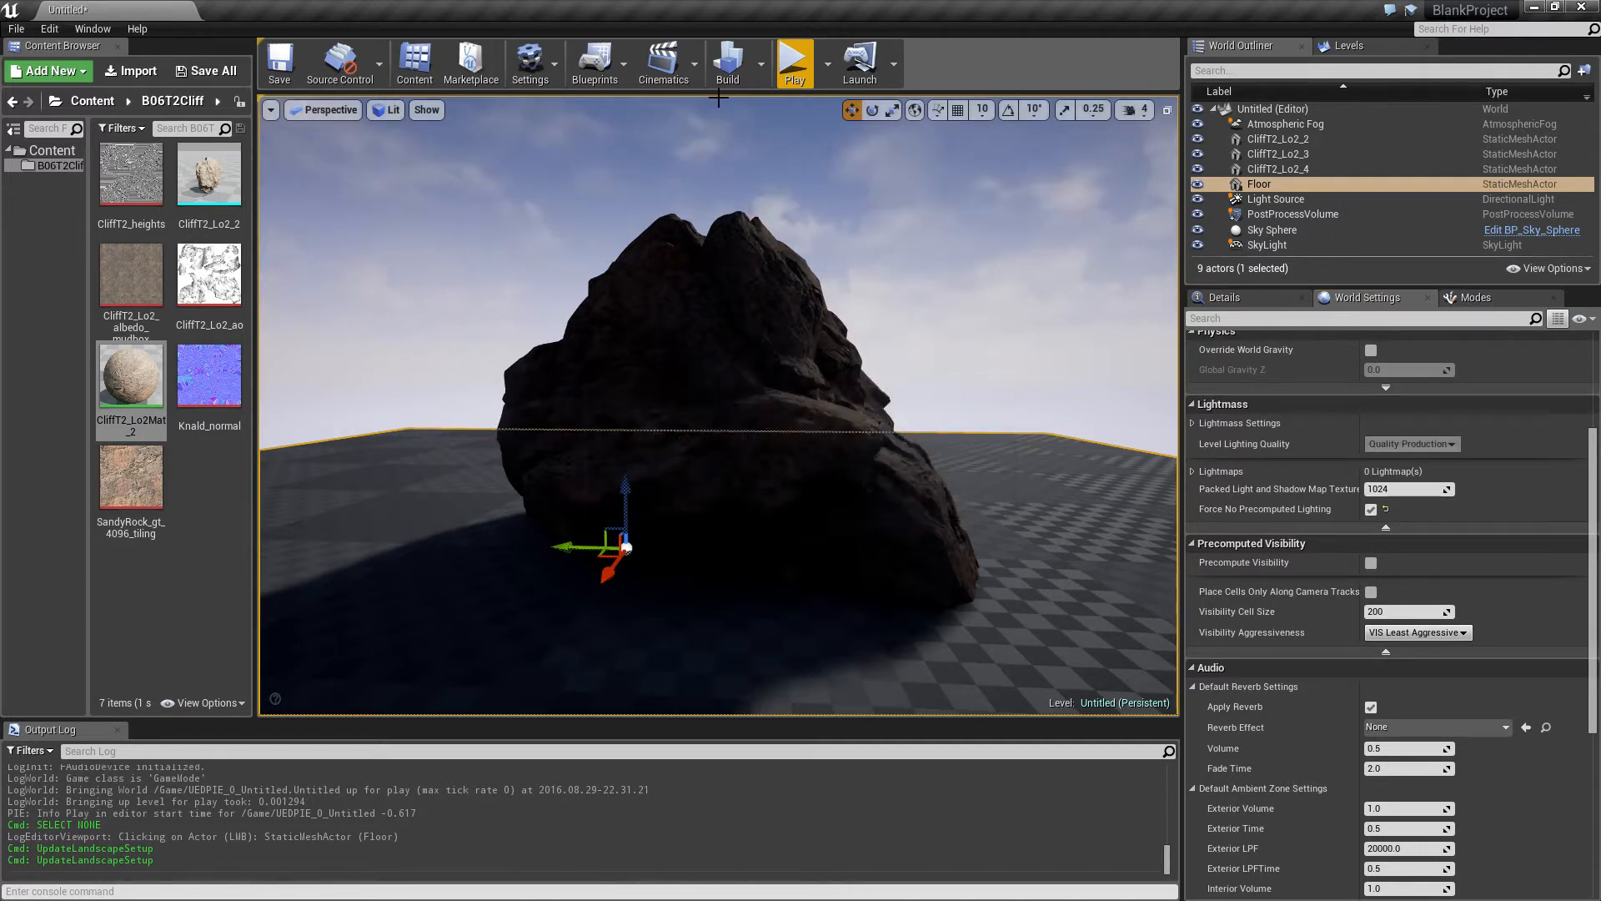
click(727, 63)
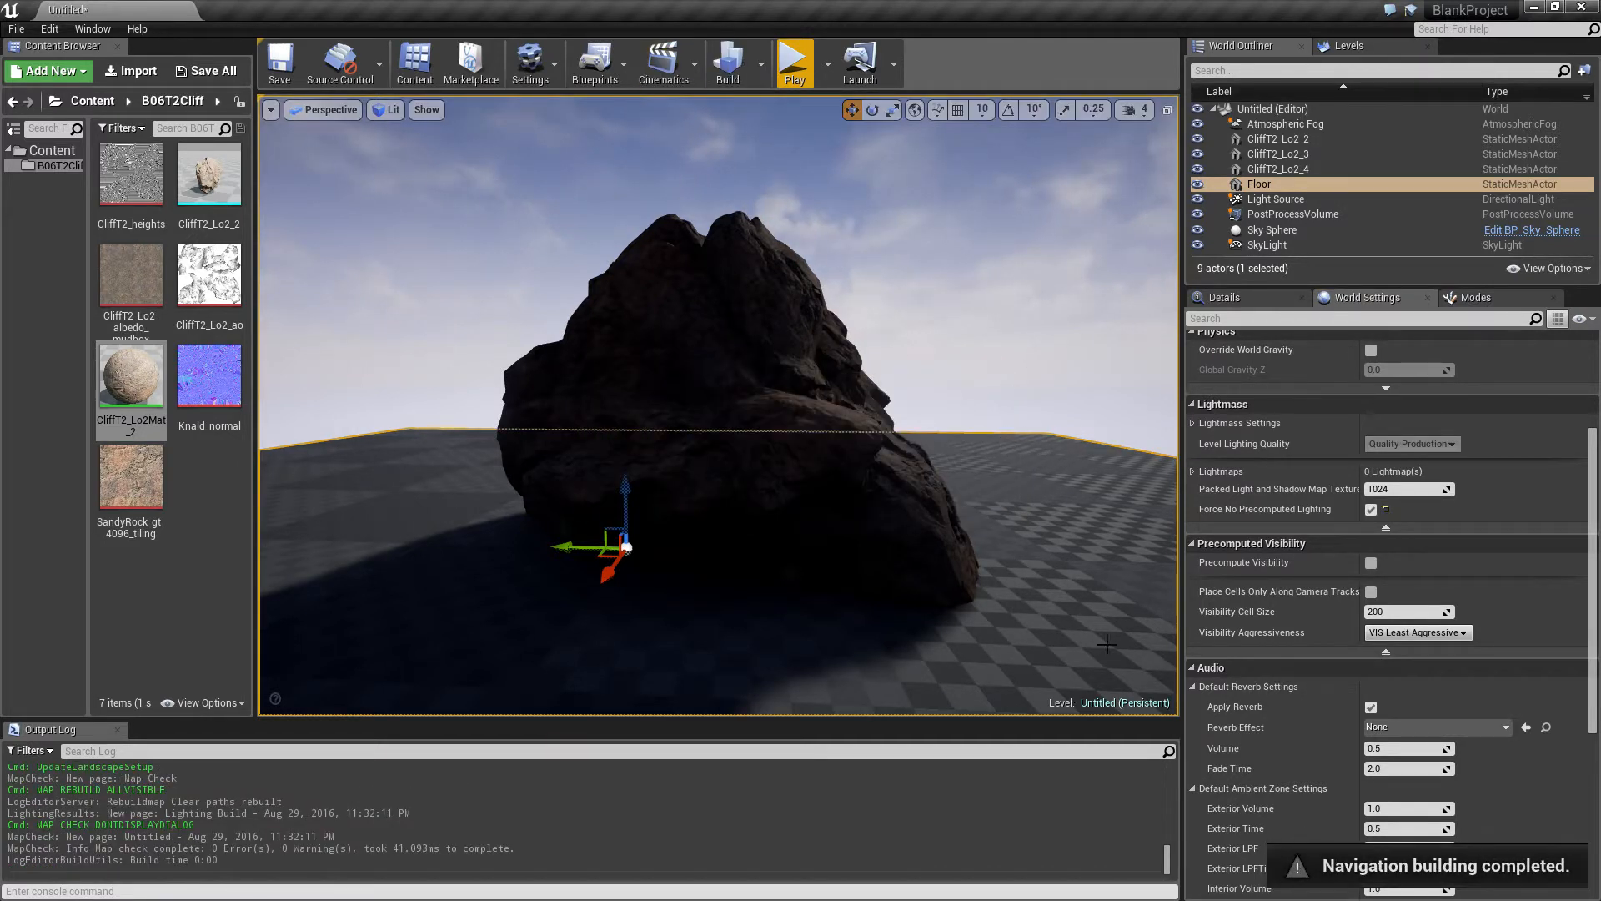
- Show the viewport full screen and frame the whole shaded side of the cliff rock
mouse_move(717, 405)
right_down()
mouse_move(710, 376)
mouse_move(713, 389)
right_up()
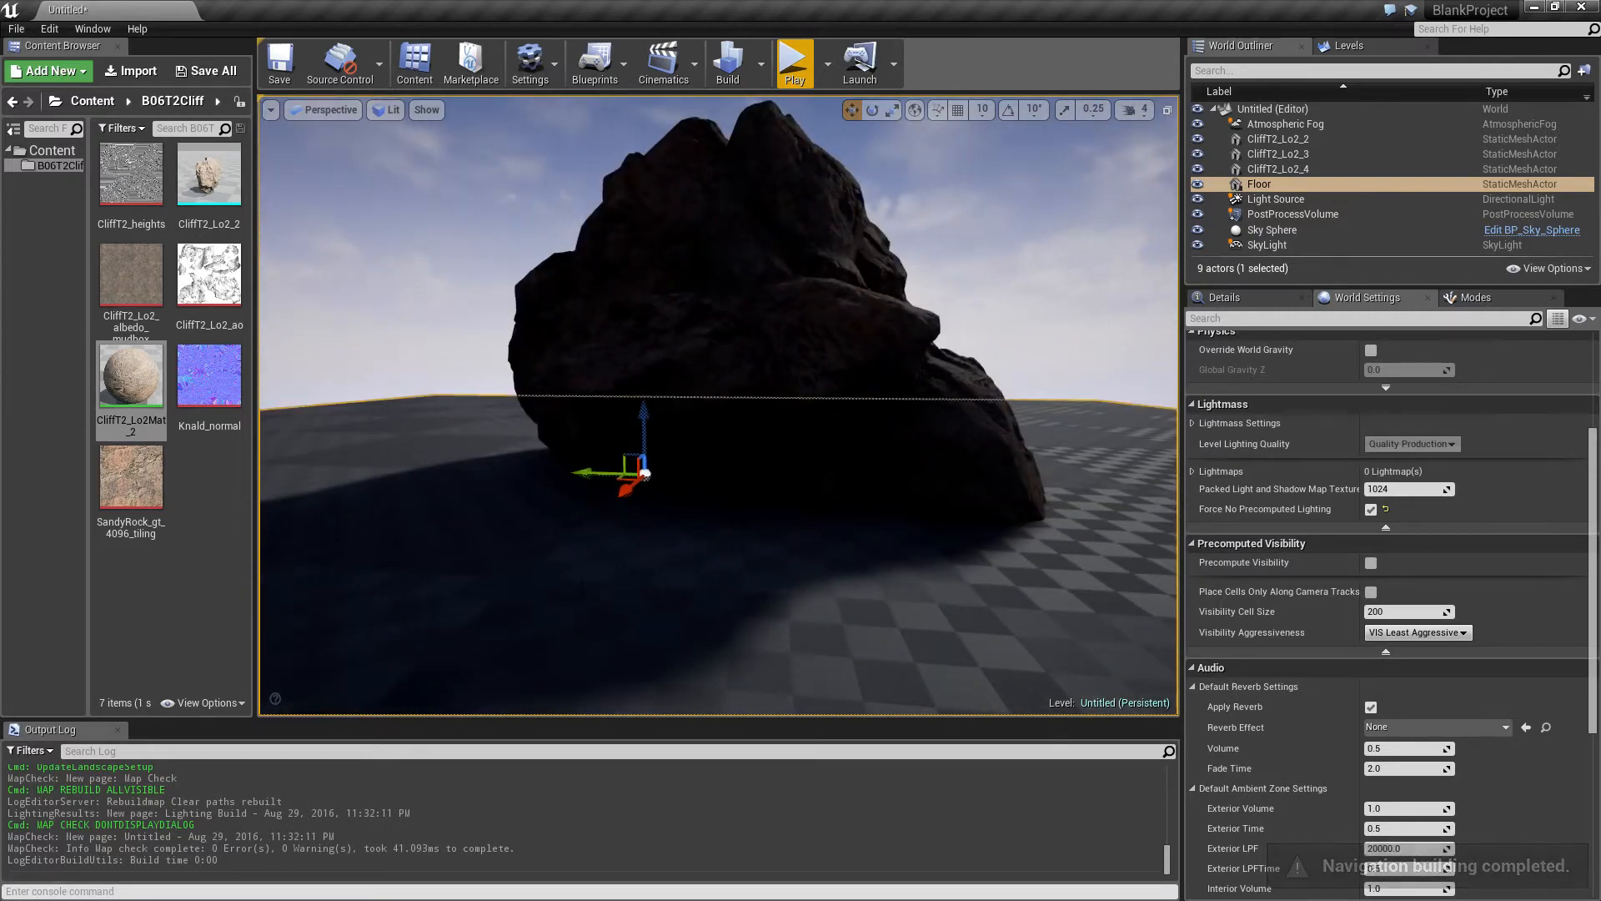
key(F11)
mouse_move(638, 560)
right_down()
mouse_move(661, 566)
mouse_move(638, 542)
mouse_move(621, 567)
mouse_move(692, 562)
mouse_move(661, 568)
right_up()
key(F11)
click(464, 223)
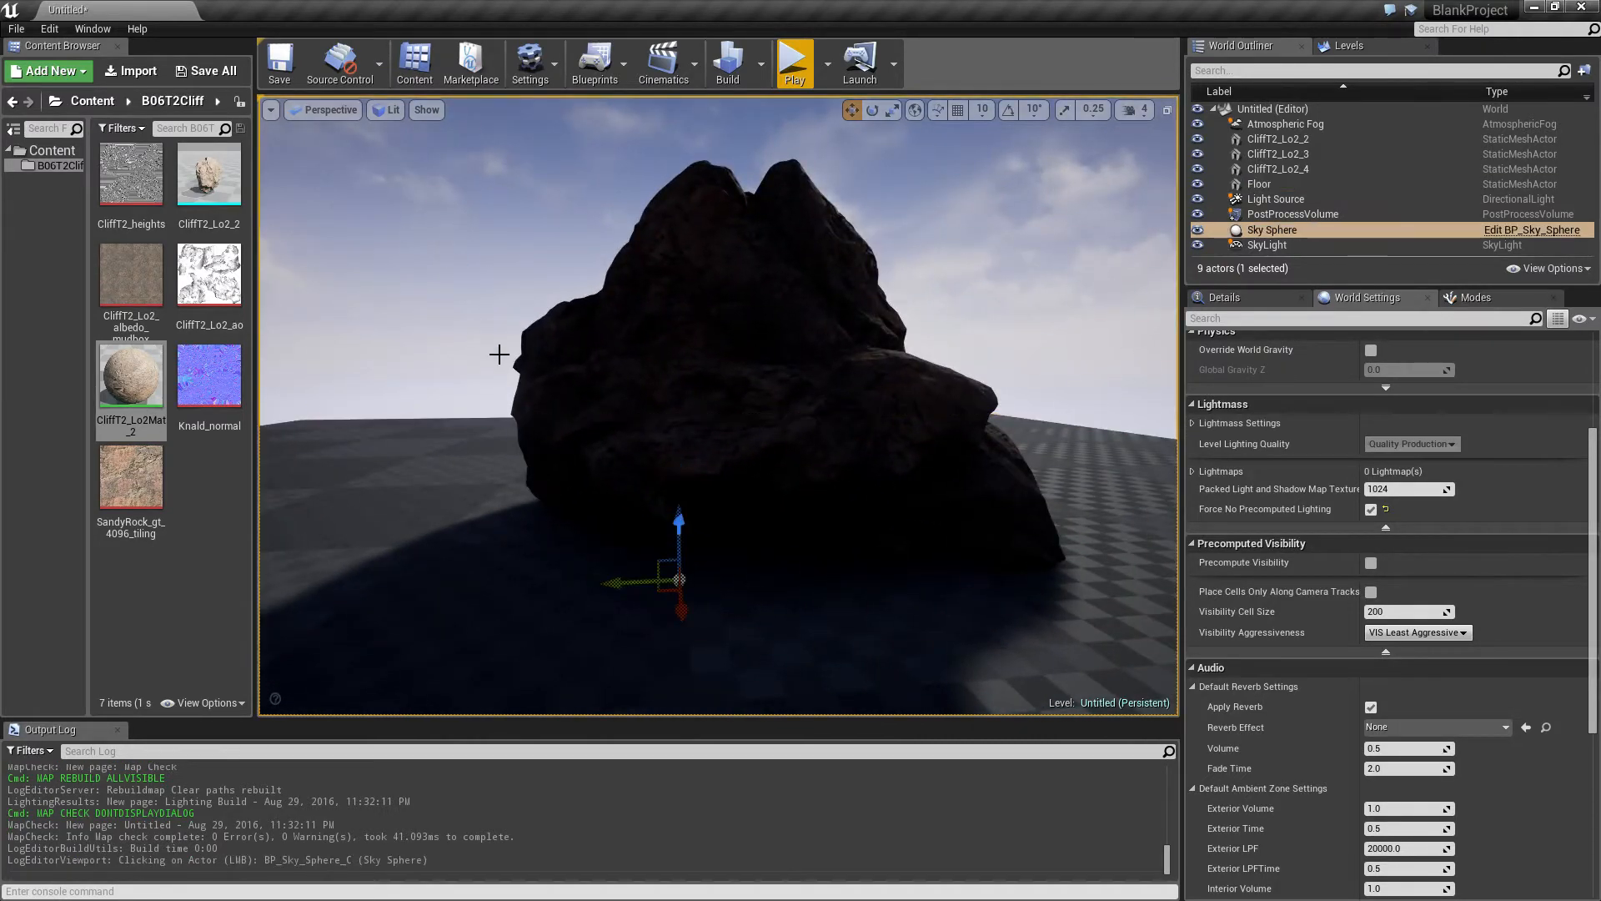
mouse_move(500, 350)
right_down()
mouse_move(470, 376)
mouse_move(487, 380)
mouse_move(490, 363)
right_up()
key(F11)
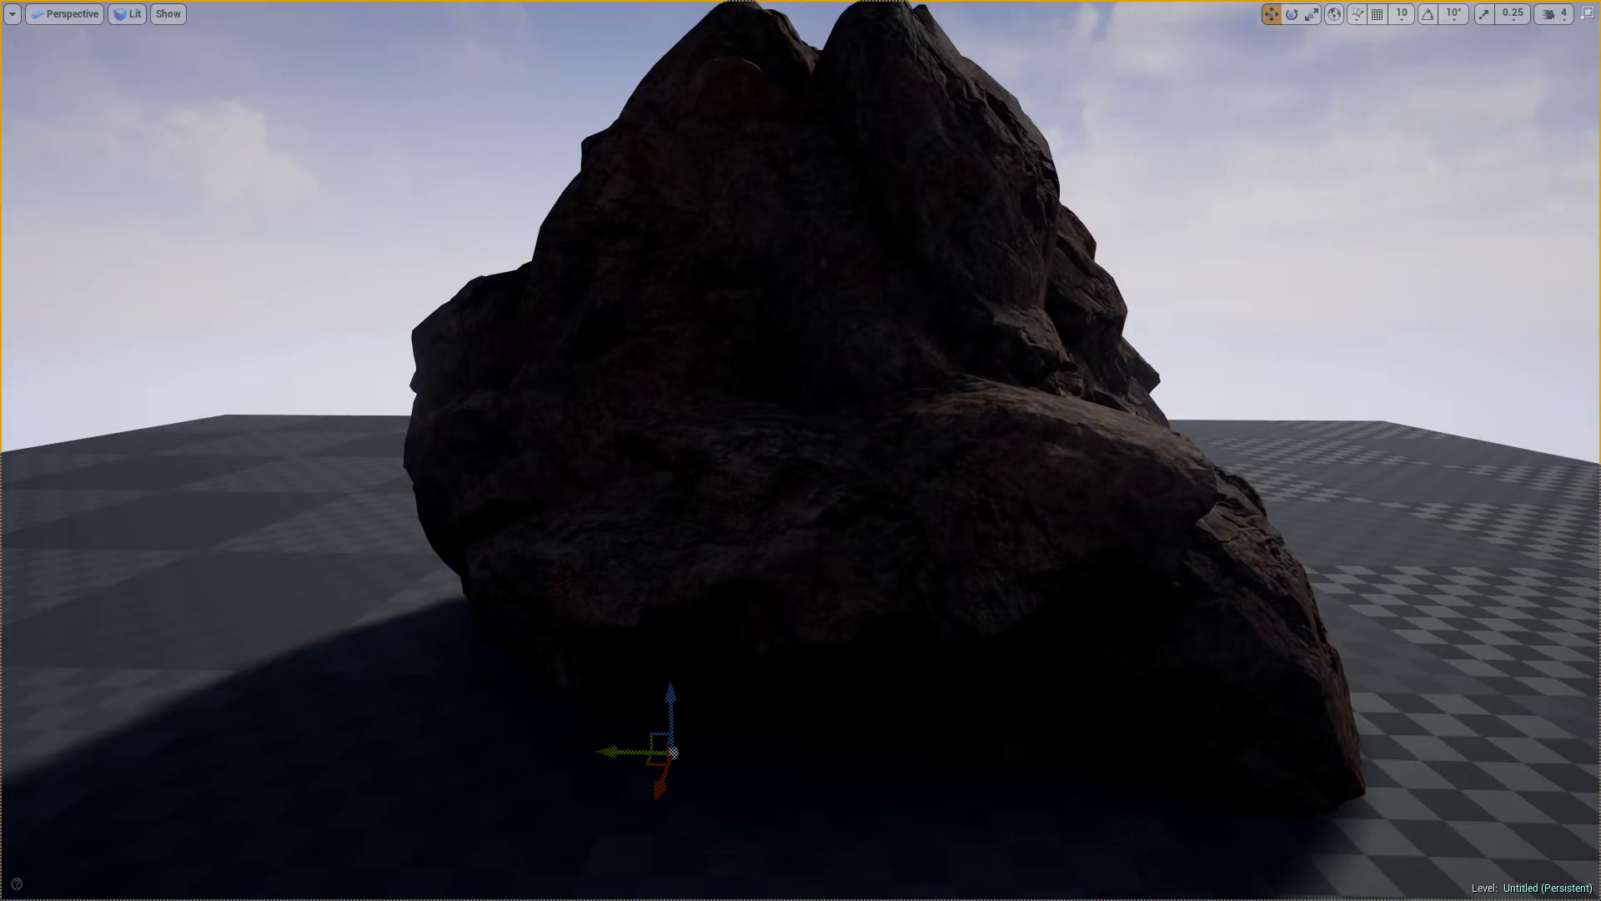
key(s)
right_drag(490, 362, 487, 359)
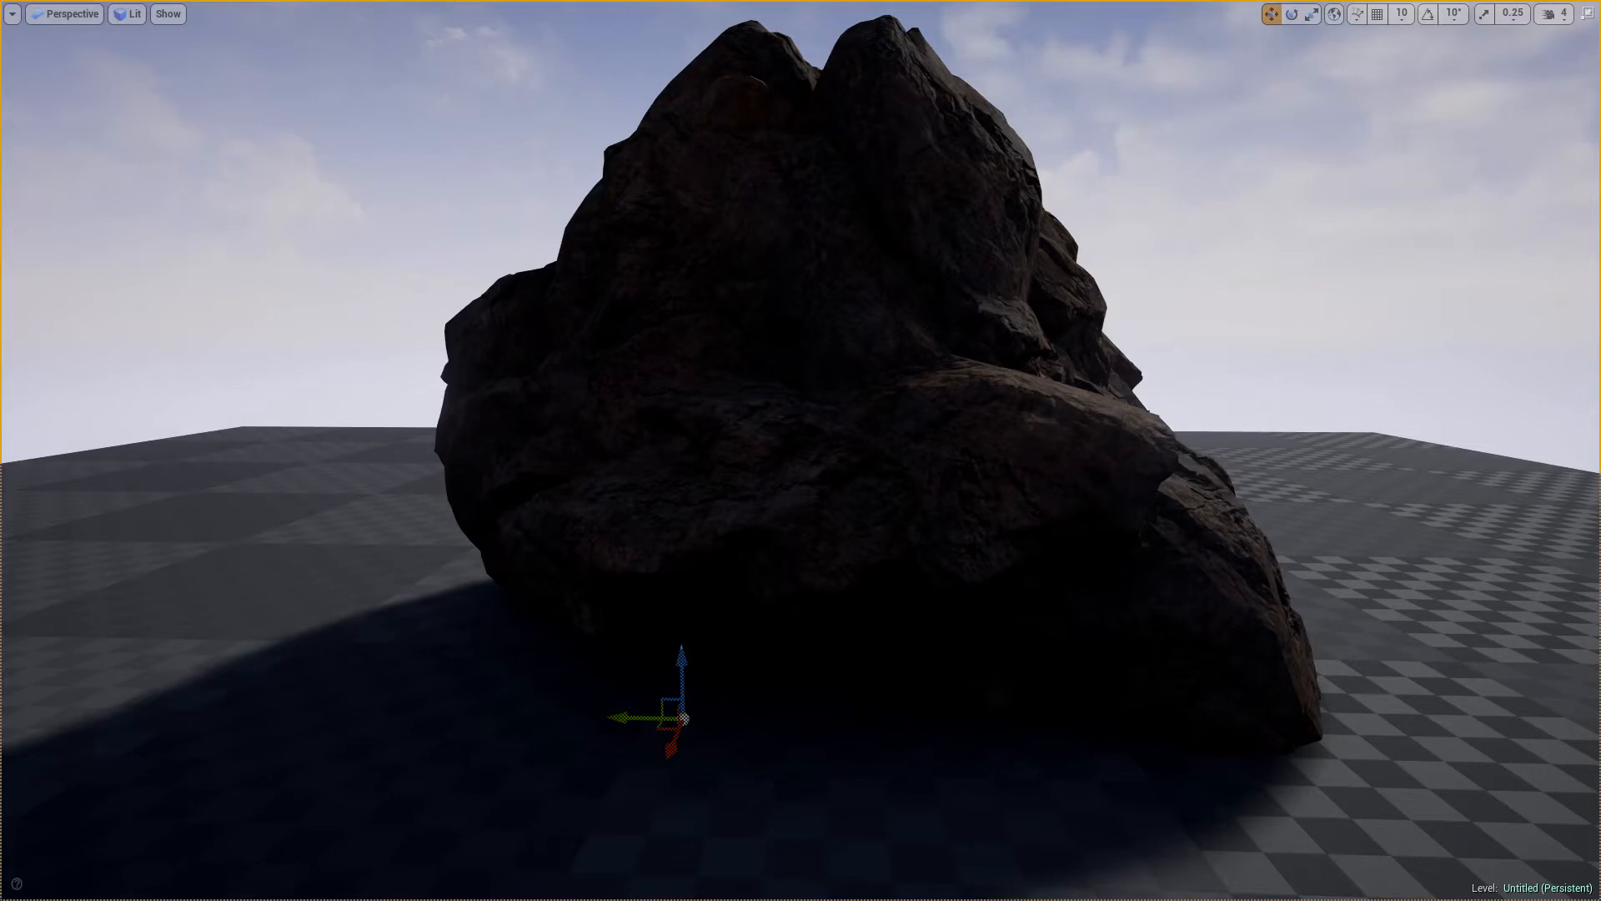
right_drag(800, 450, 734, 425)
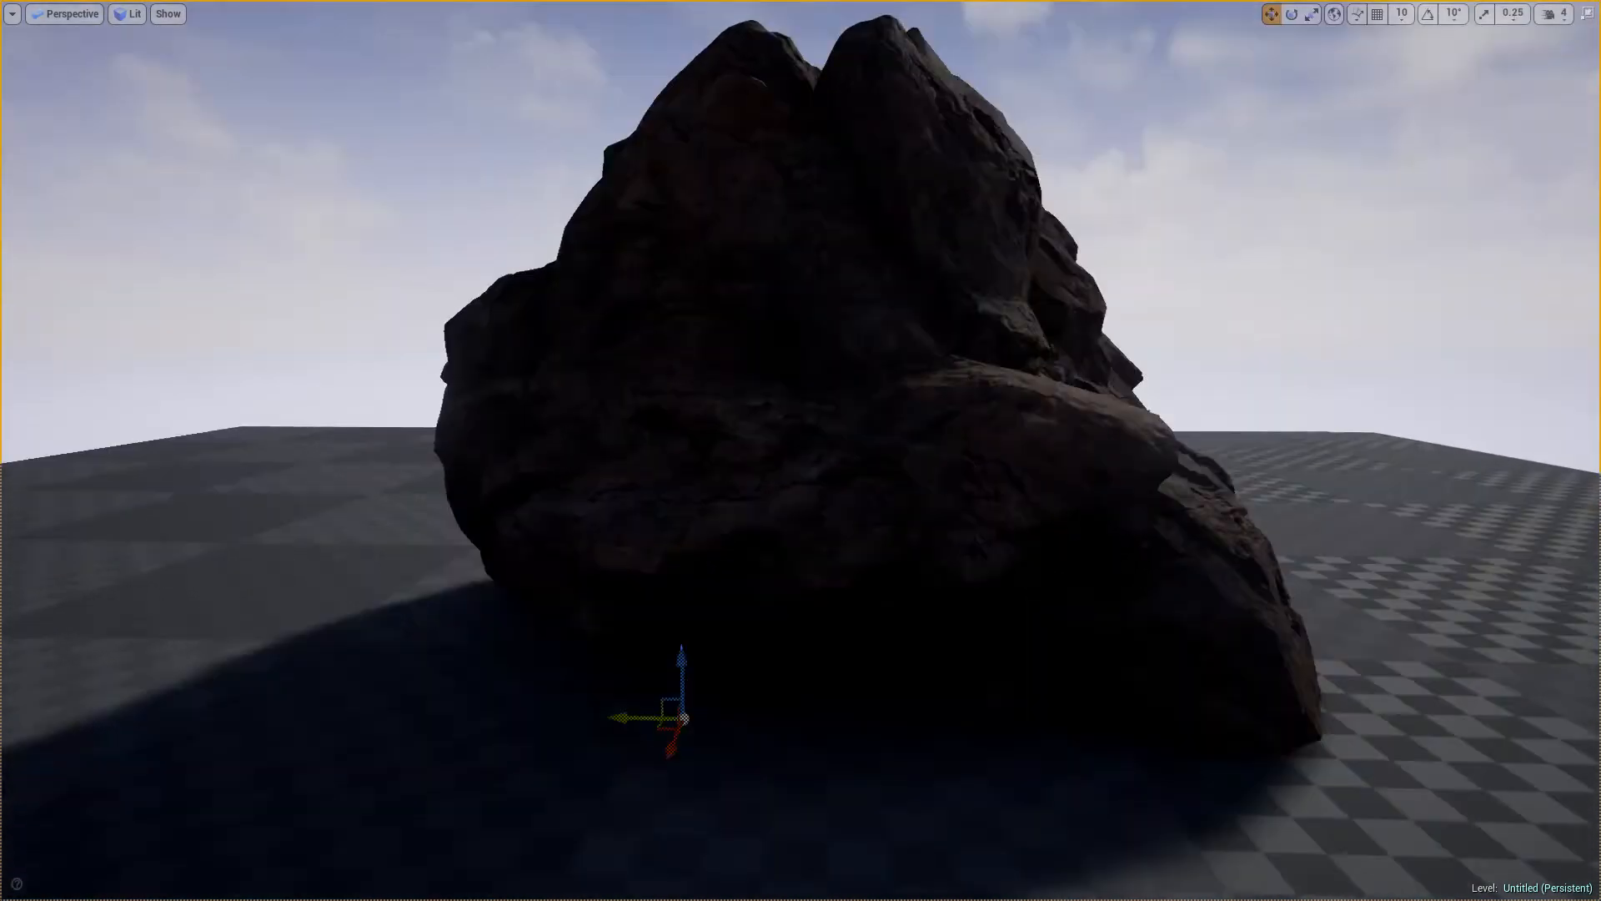
- Hide the editor gizmos with game view and capture a full-screen snip of the viewport
key(g)
key(g)
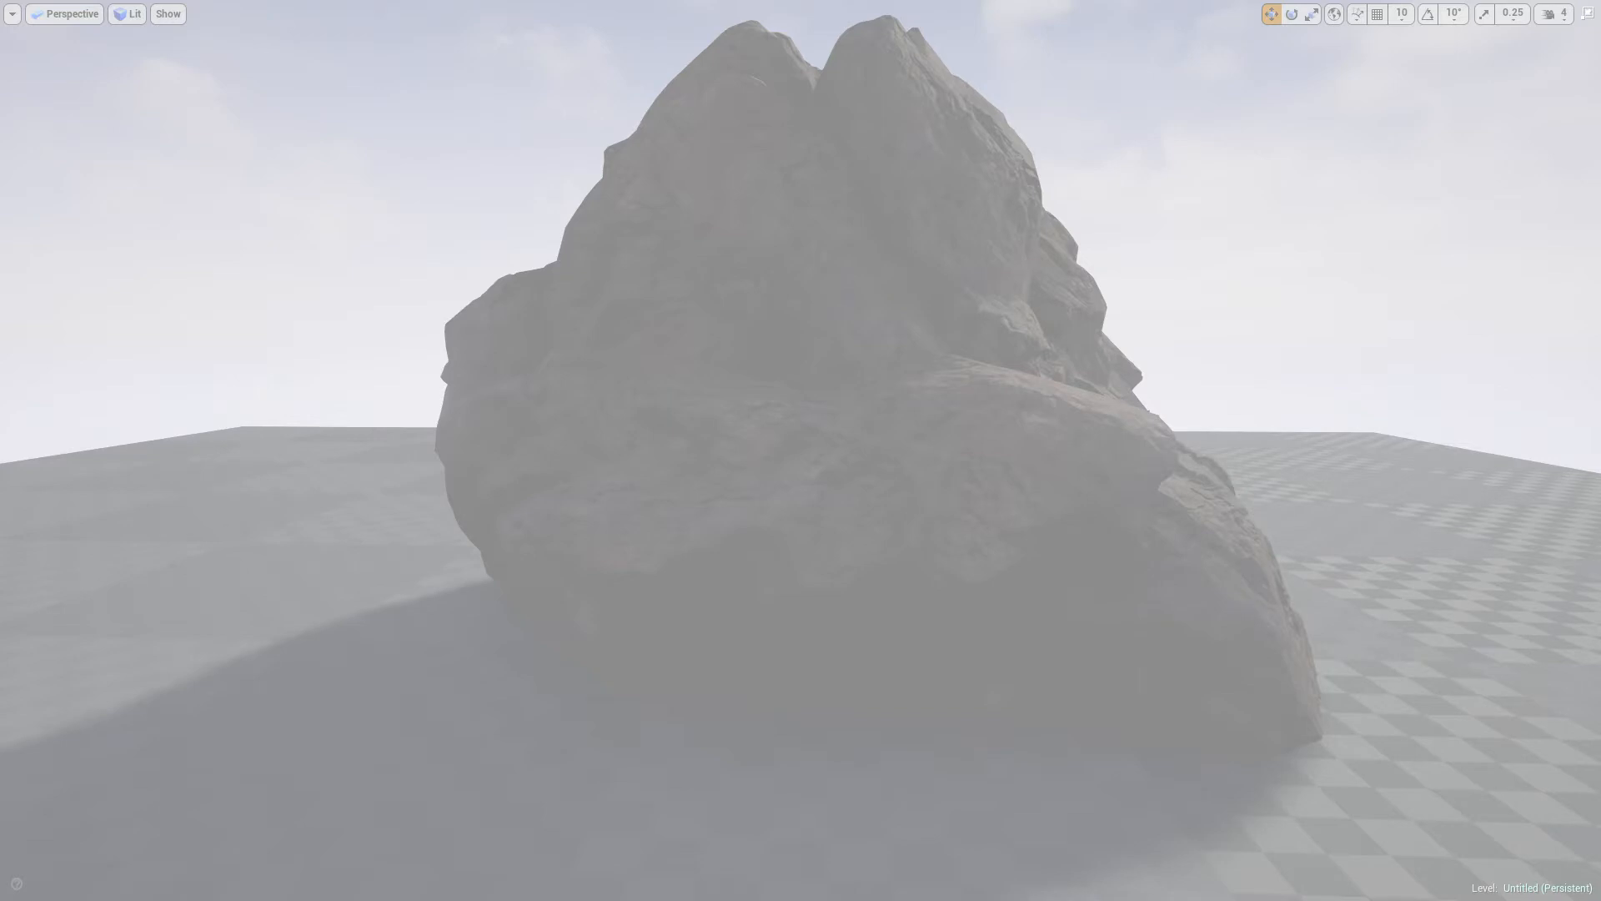
drag(0, 0, 1600, 899)
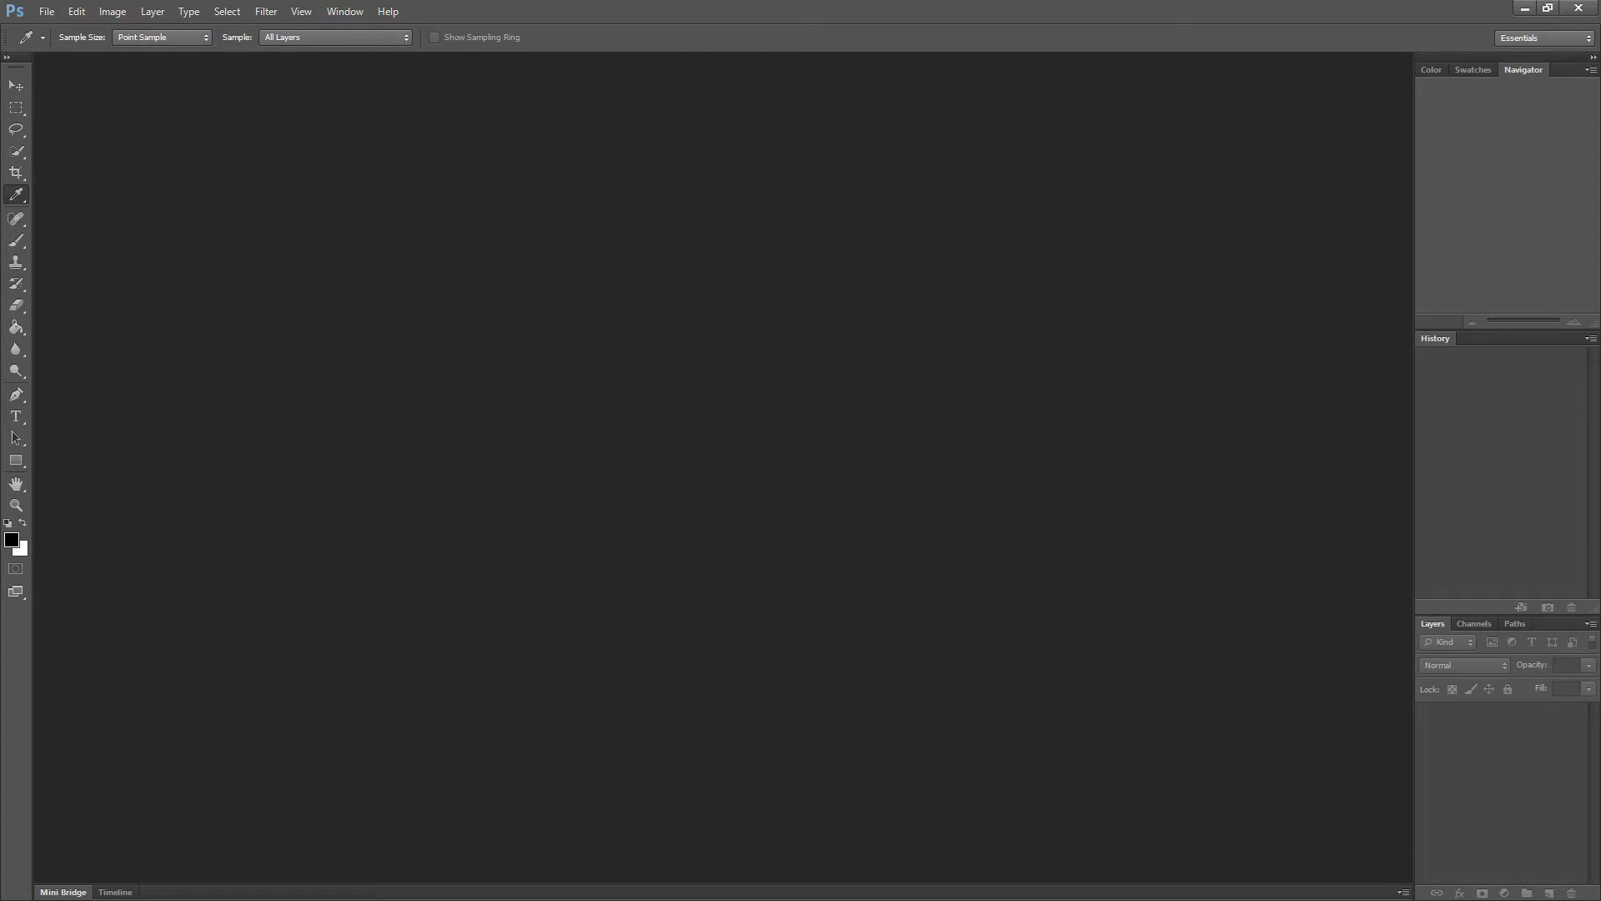
- In Photoshop, create a new document at the default clipboard size and paste the captured screenshot into it
click(46, 12)
click(73, 28)
key(Return)
key(ctrl+v)
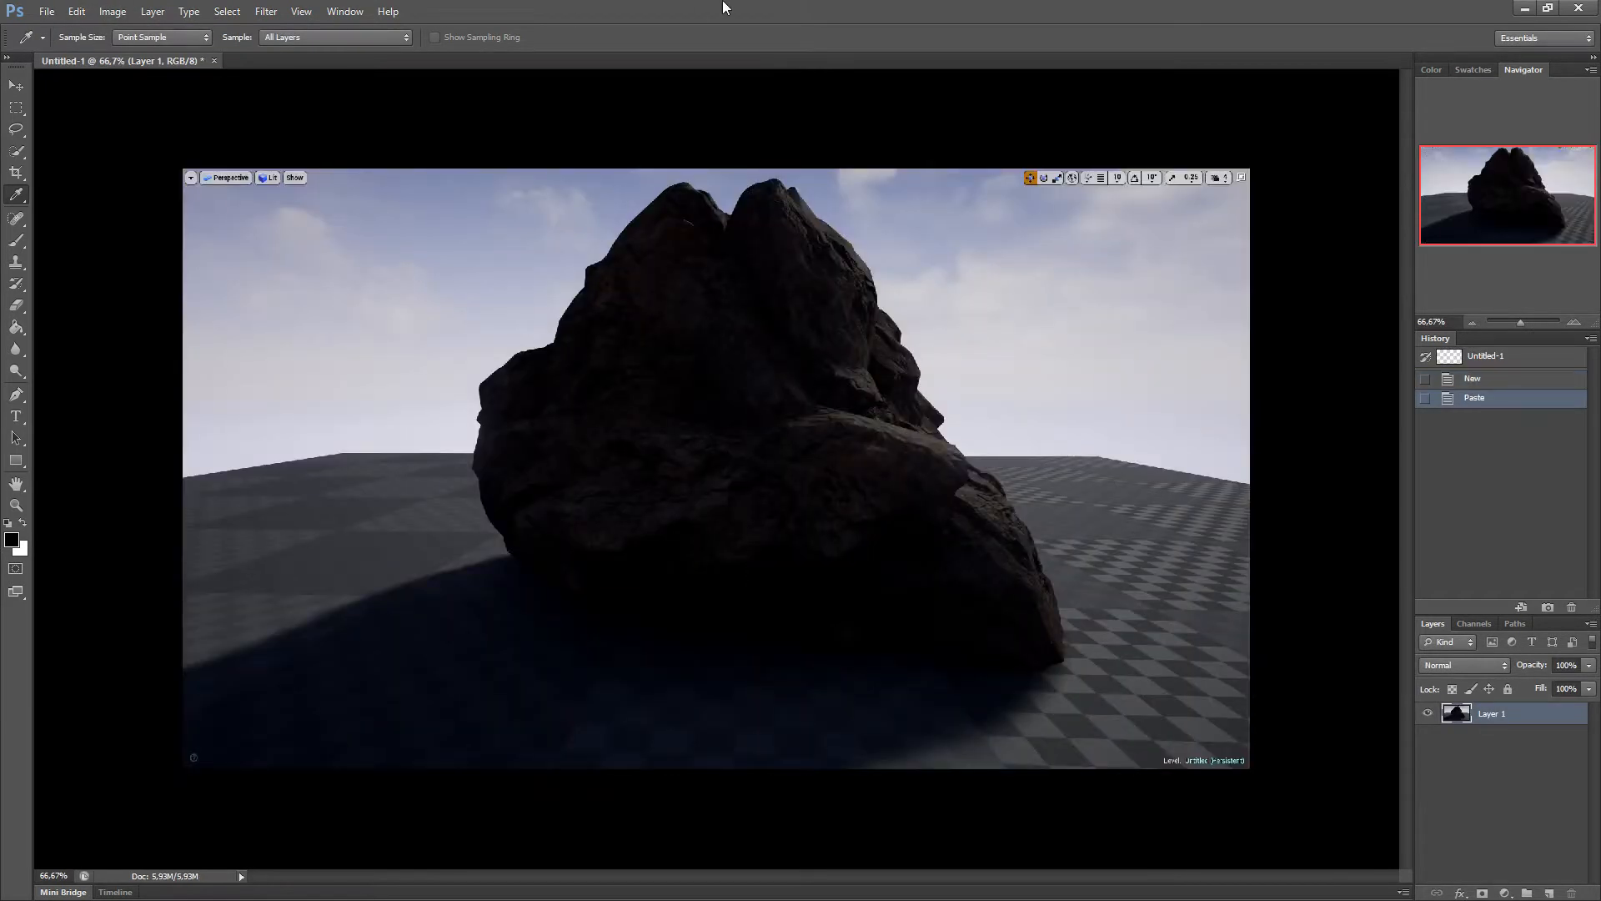
- Minimize Photoshop and close the Snipping Tool without saving the snip
click(1516, 8)
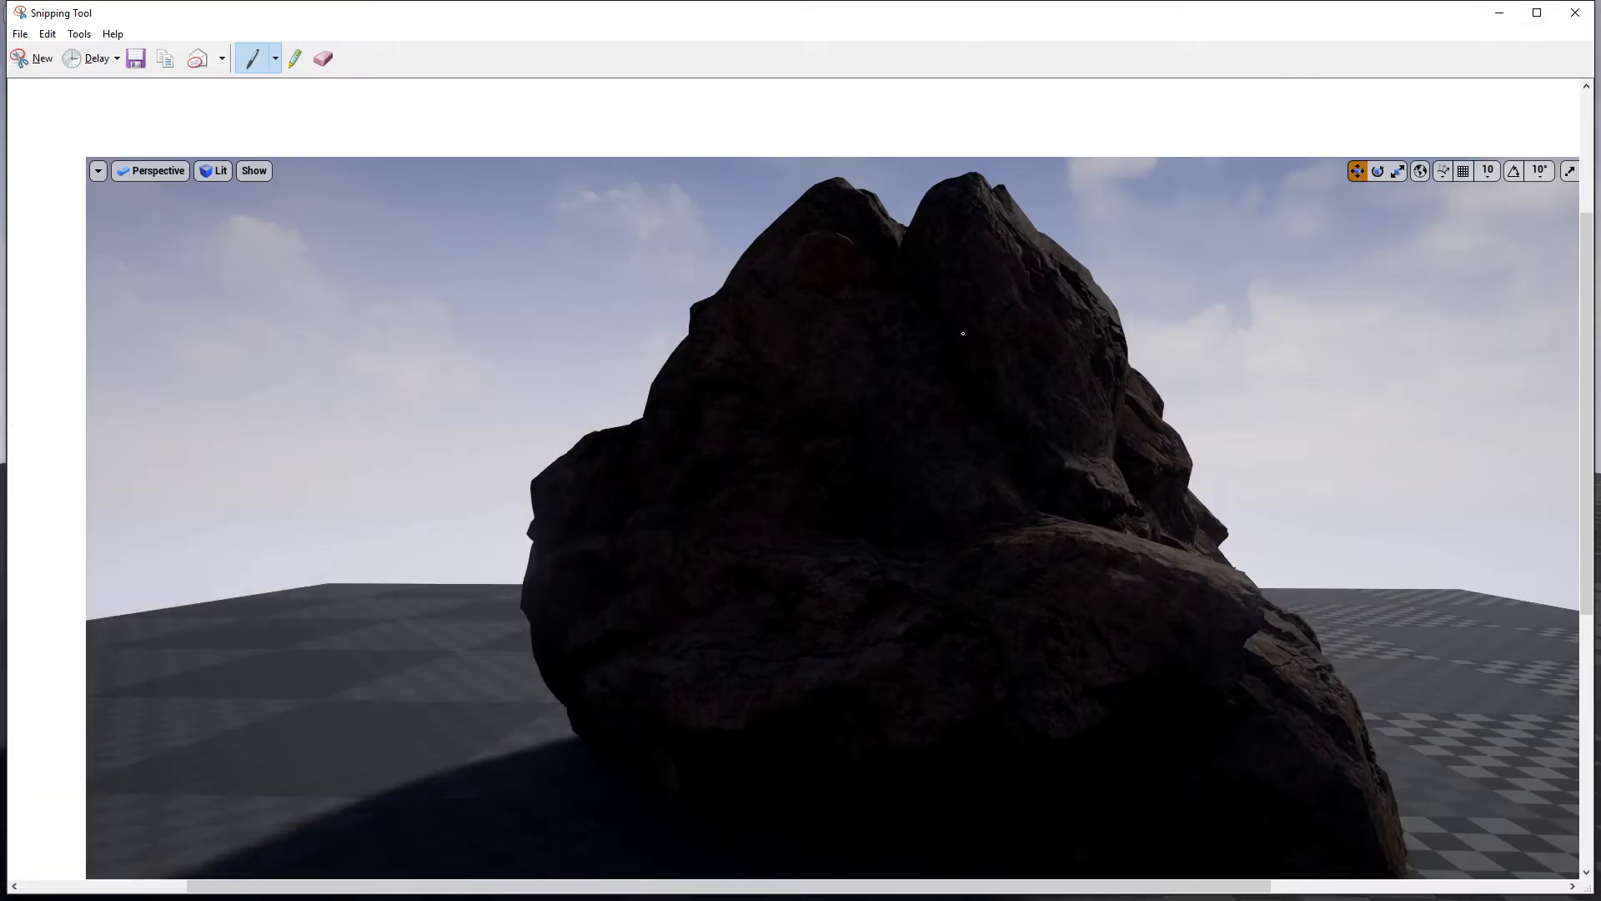
click(1575, 12)
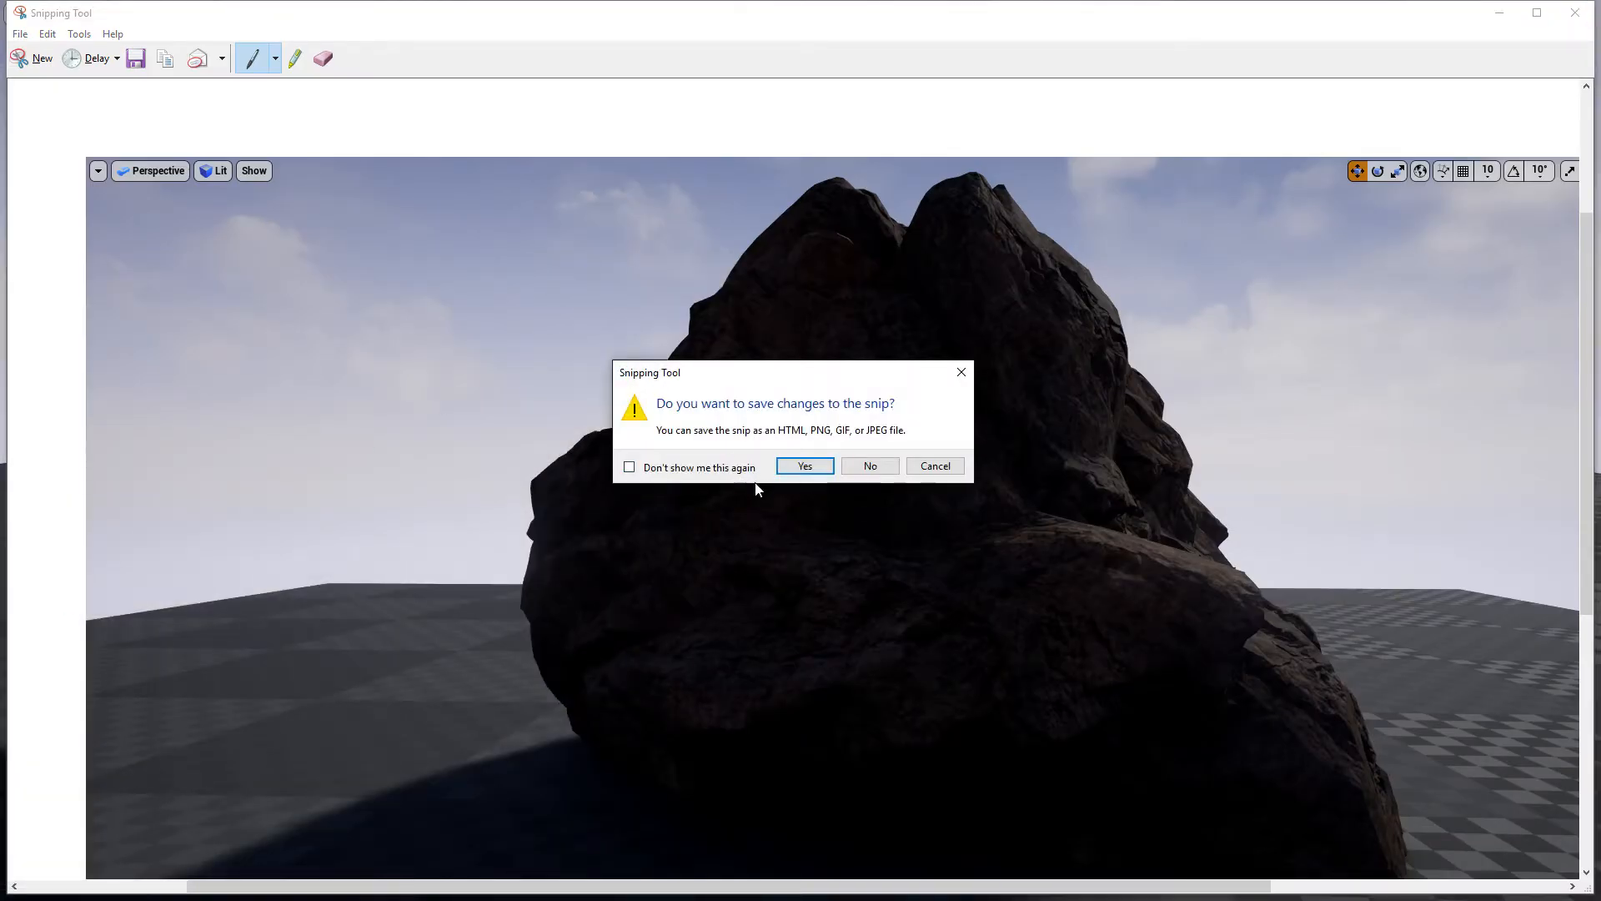
click(806, 465)
click(746, 464)
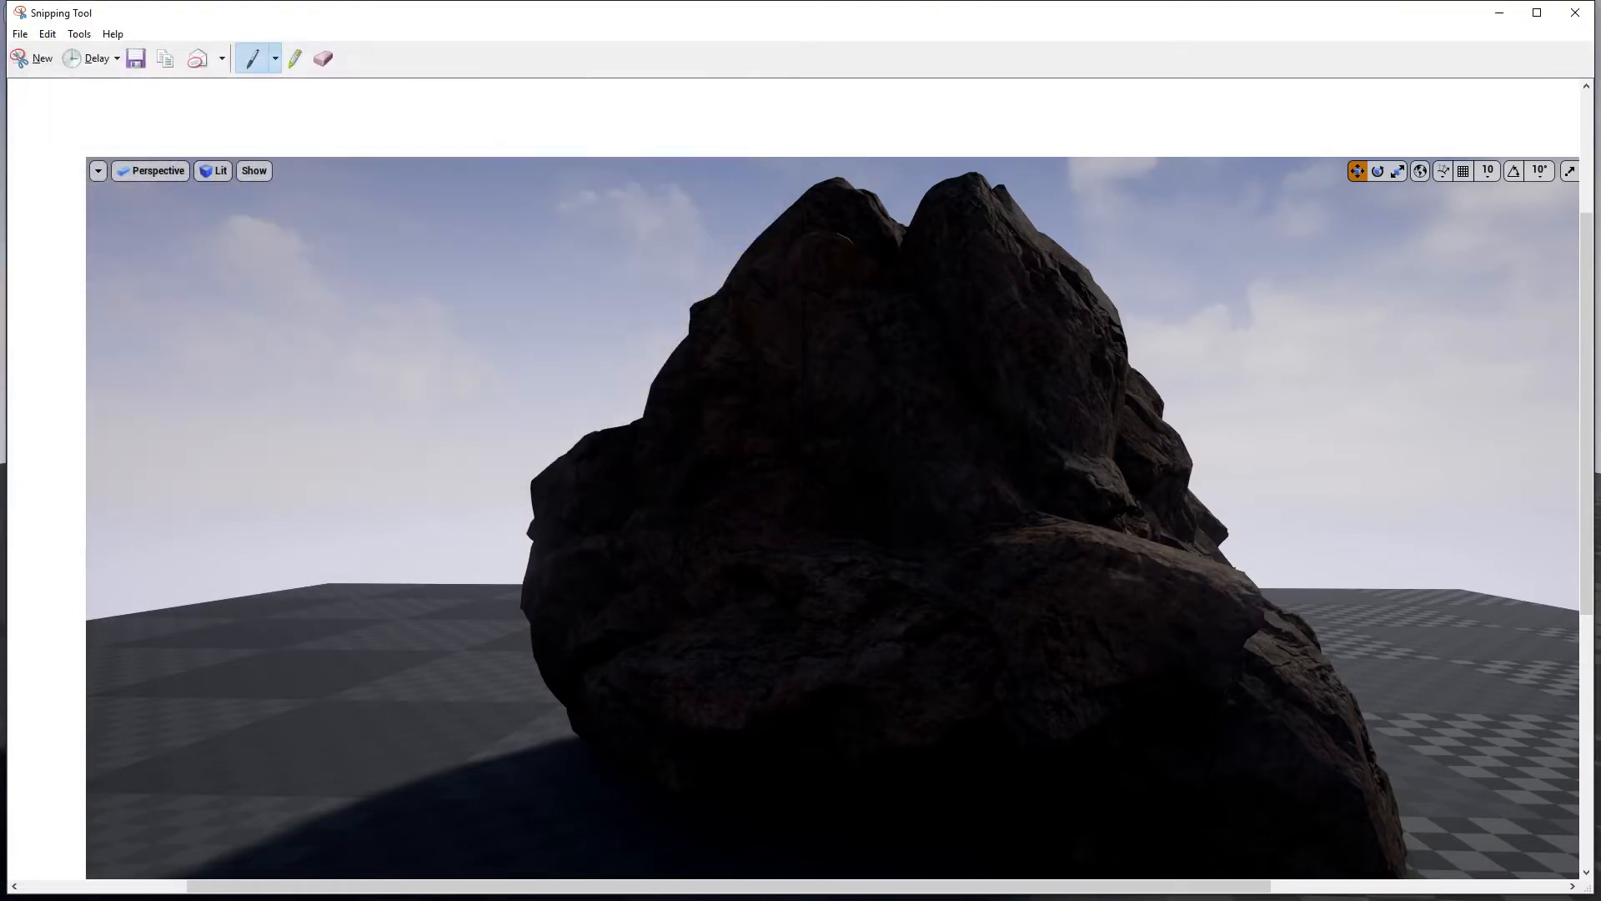
click(1588, 15)
click(866, 464)
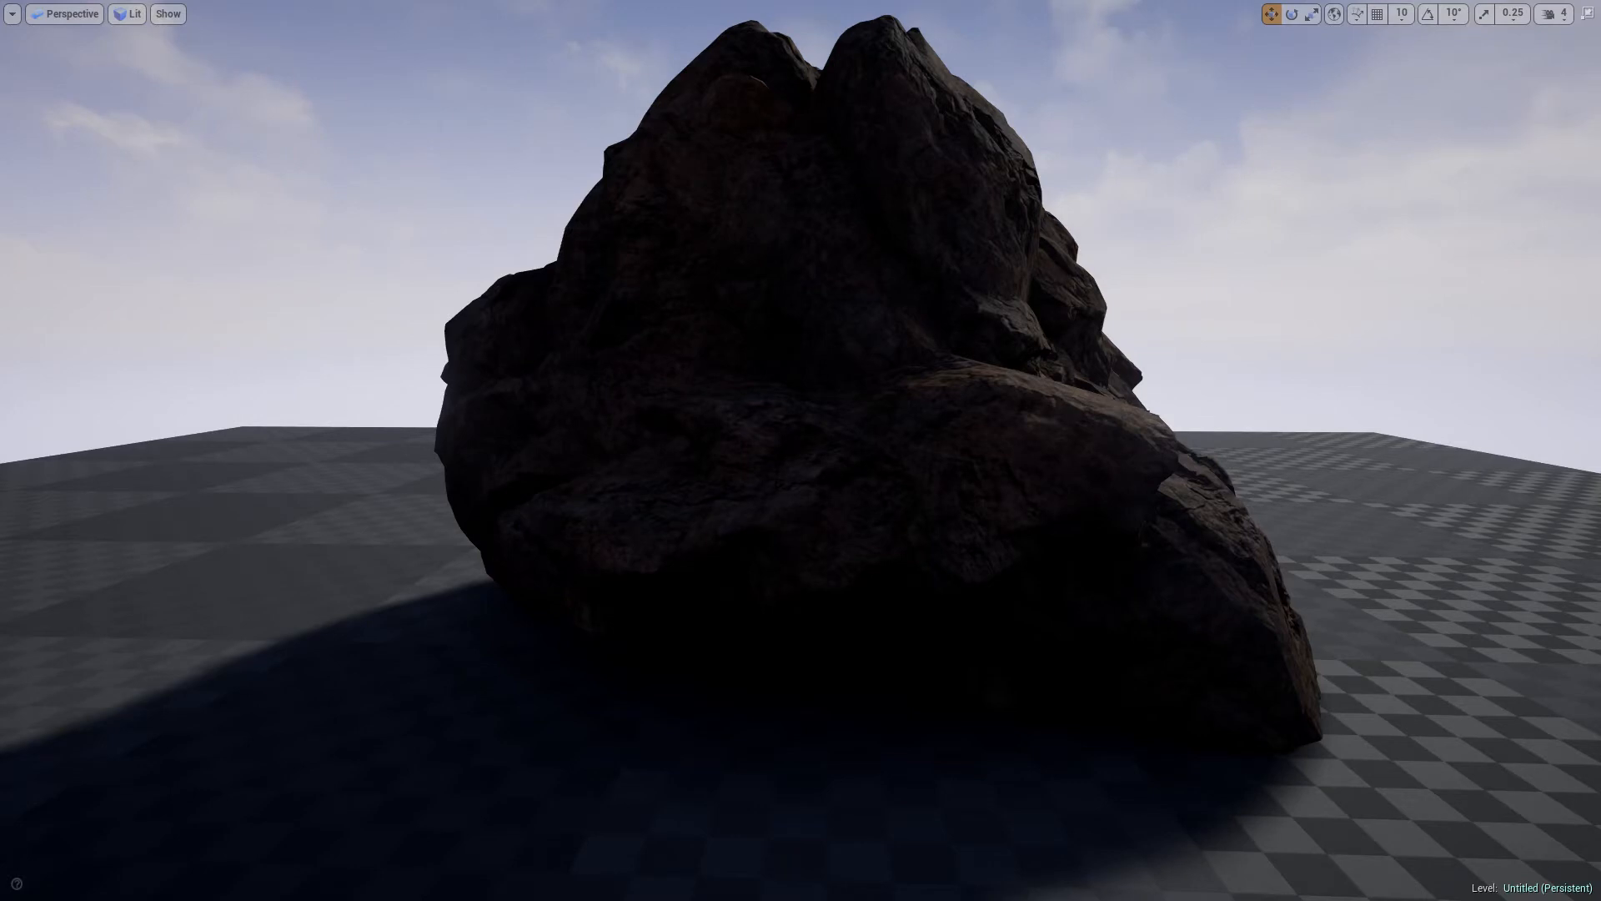
- Return the Unreal viewport to its normal size and disable Force No Precomputed Lighting in the world's Lightmass settings
click(739, 428)
key(F11)
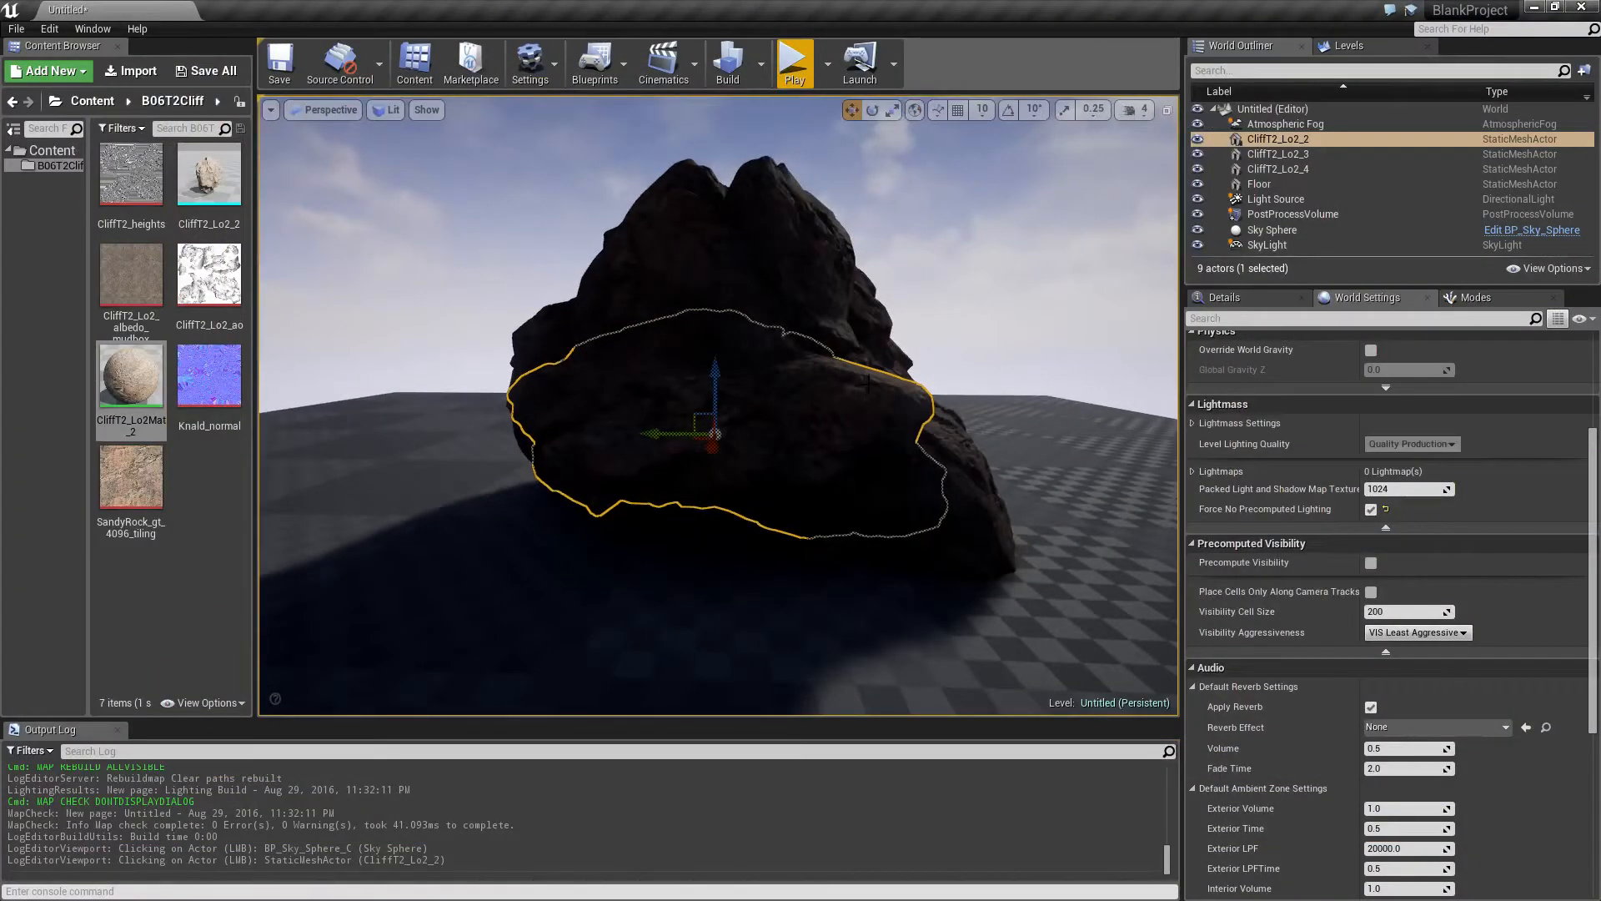
scroll(1318, 813, down, 3)
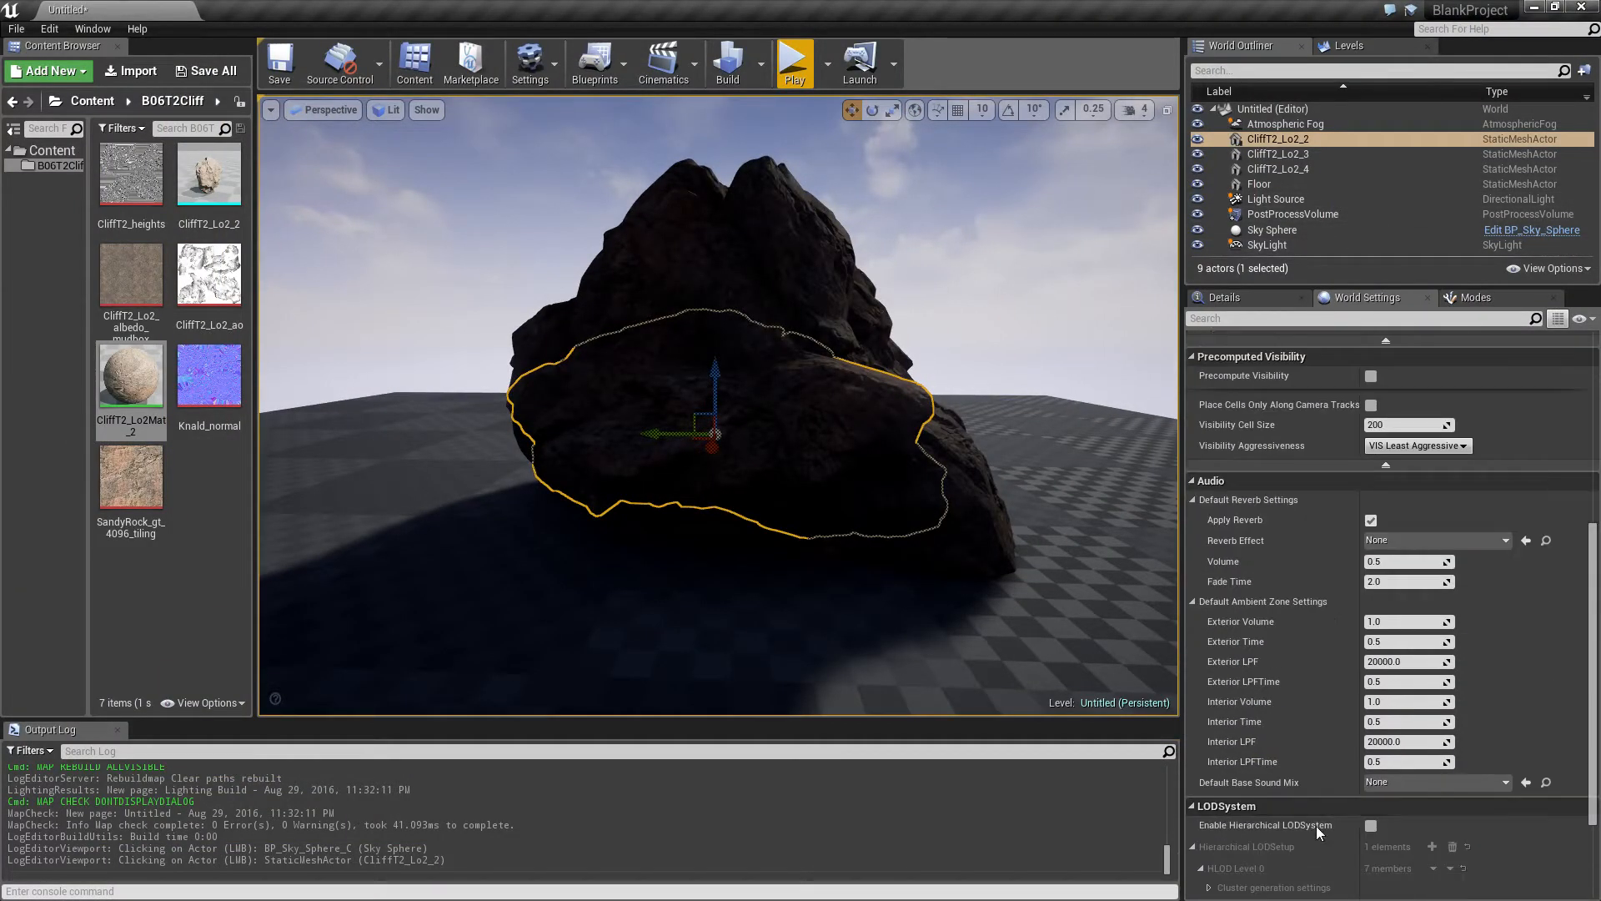
scroll(1355, 799, down, 2)
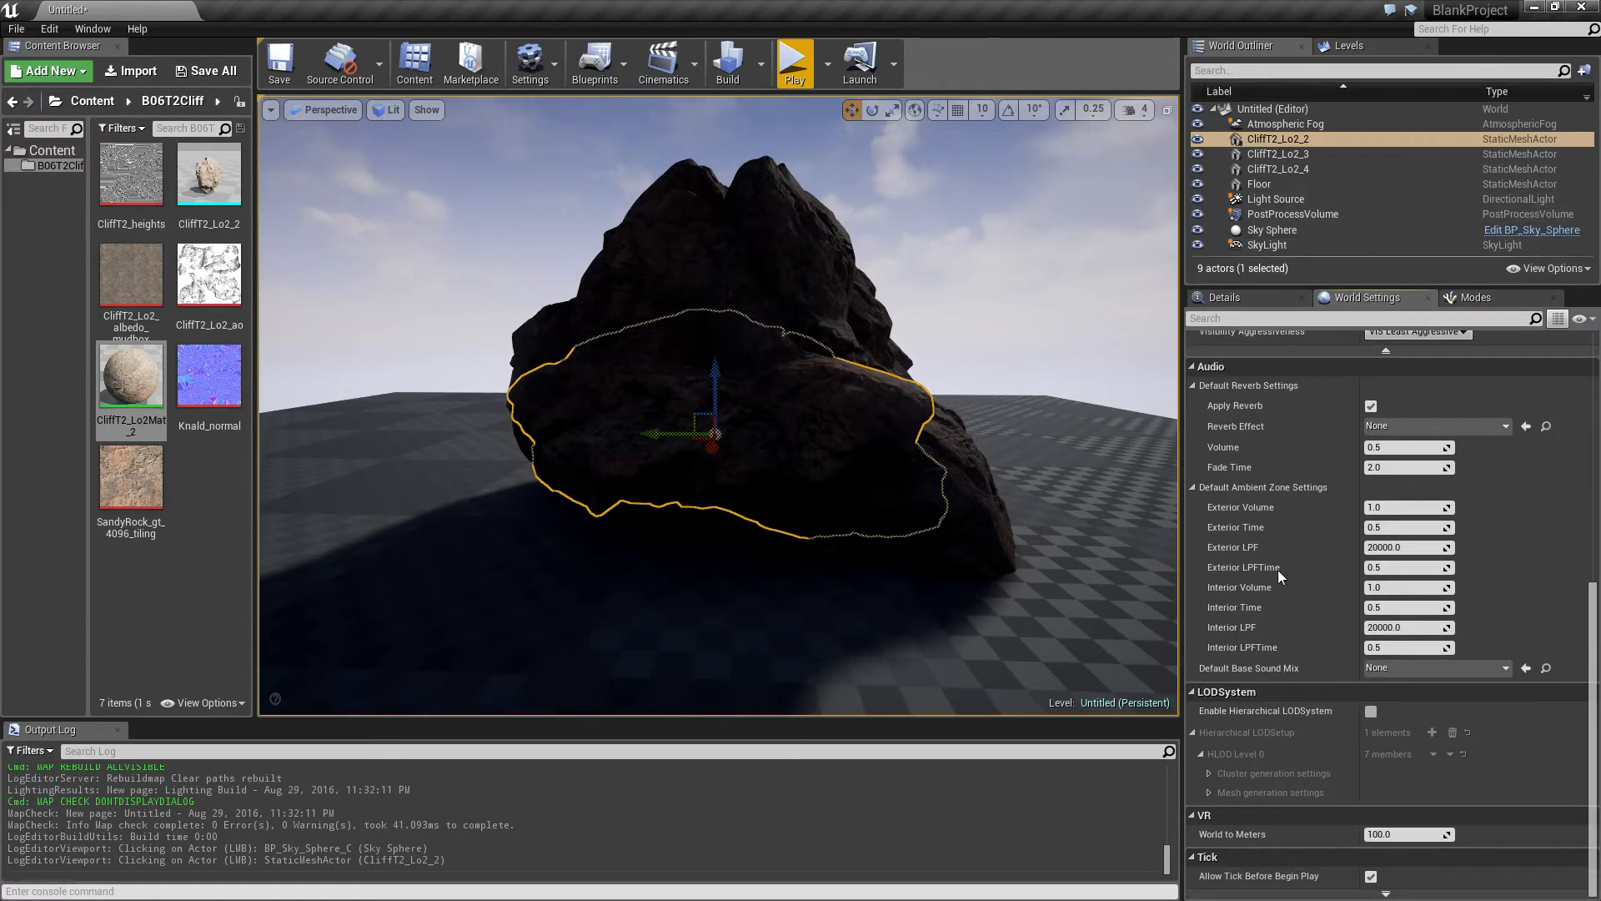
scroll(1276, 655, up, 4)
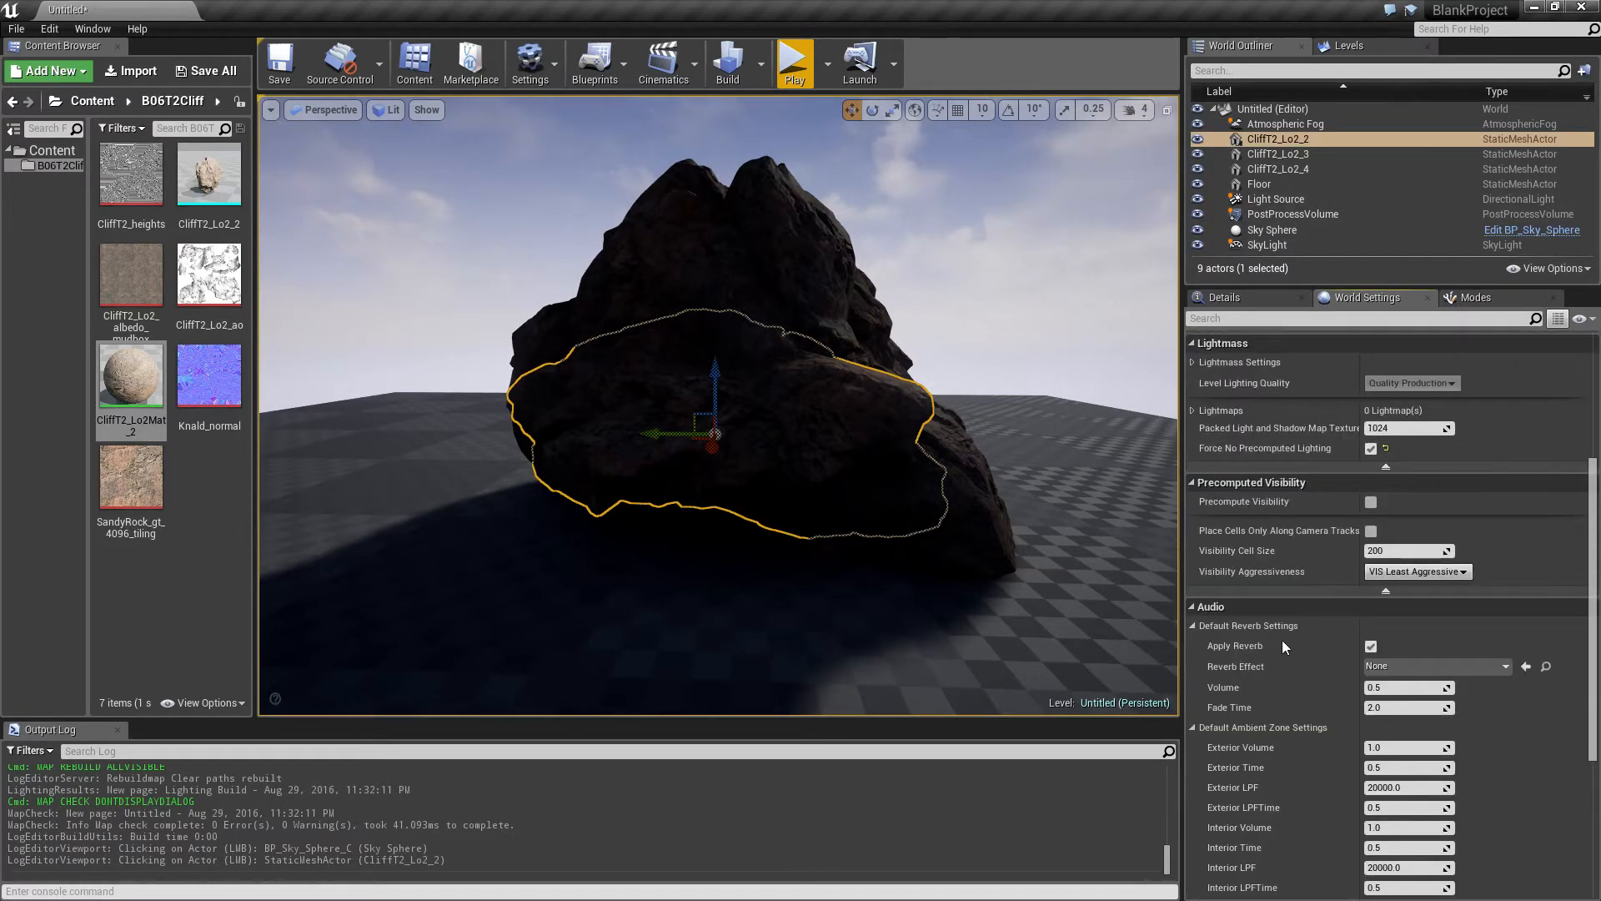
click(1192, 362)
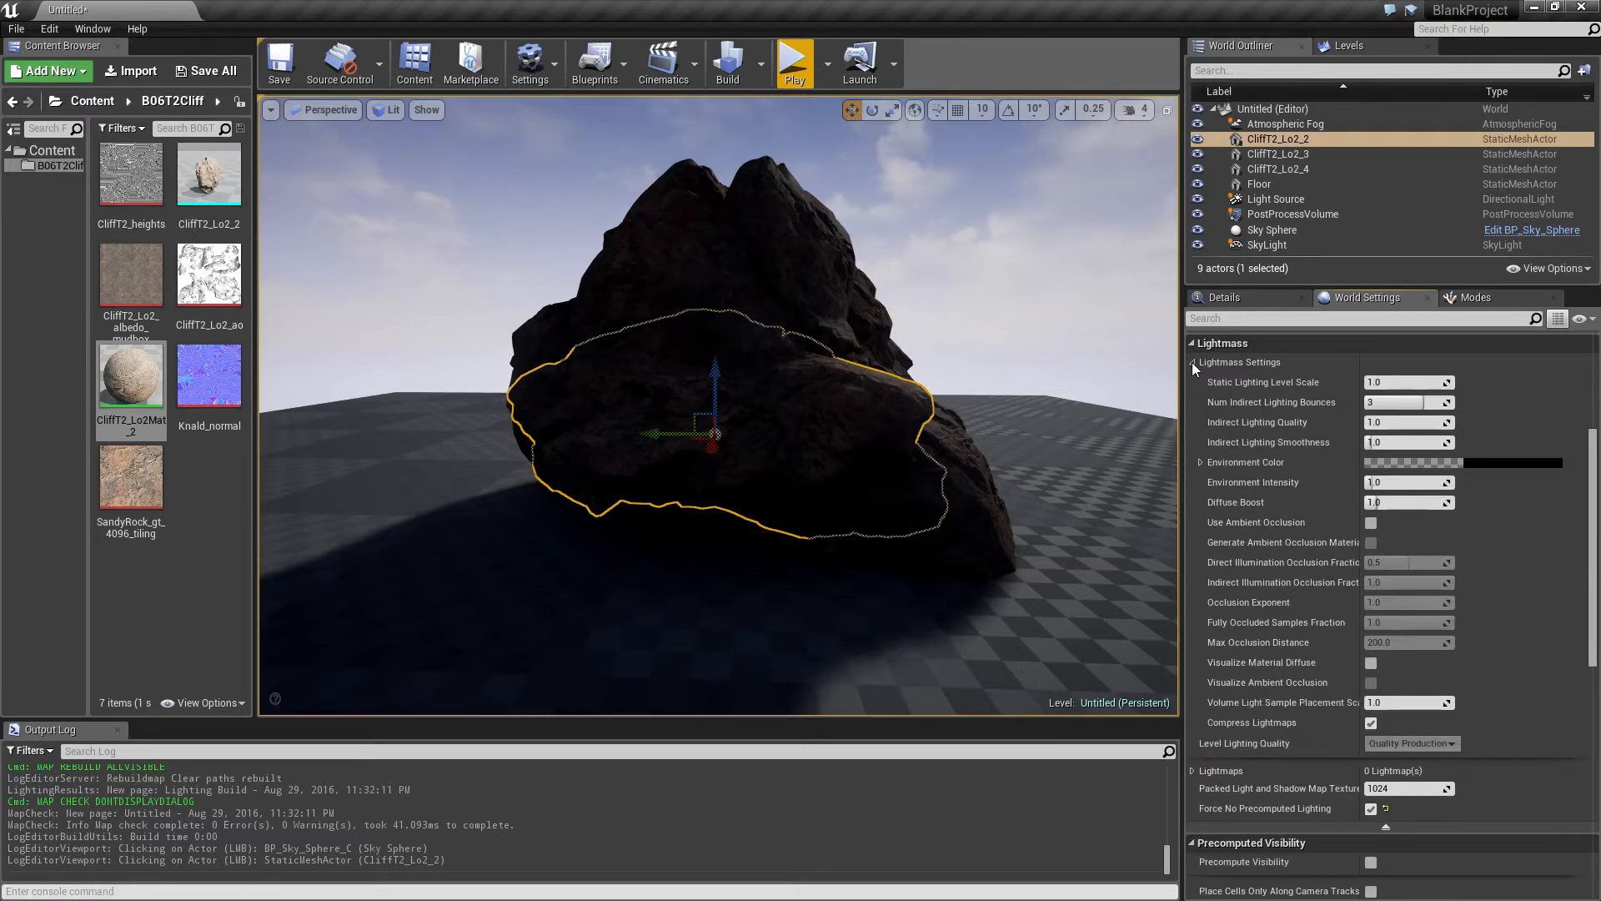
click(1372, 809)
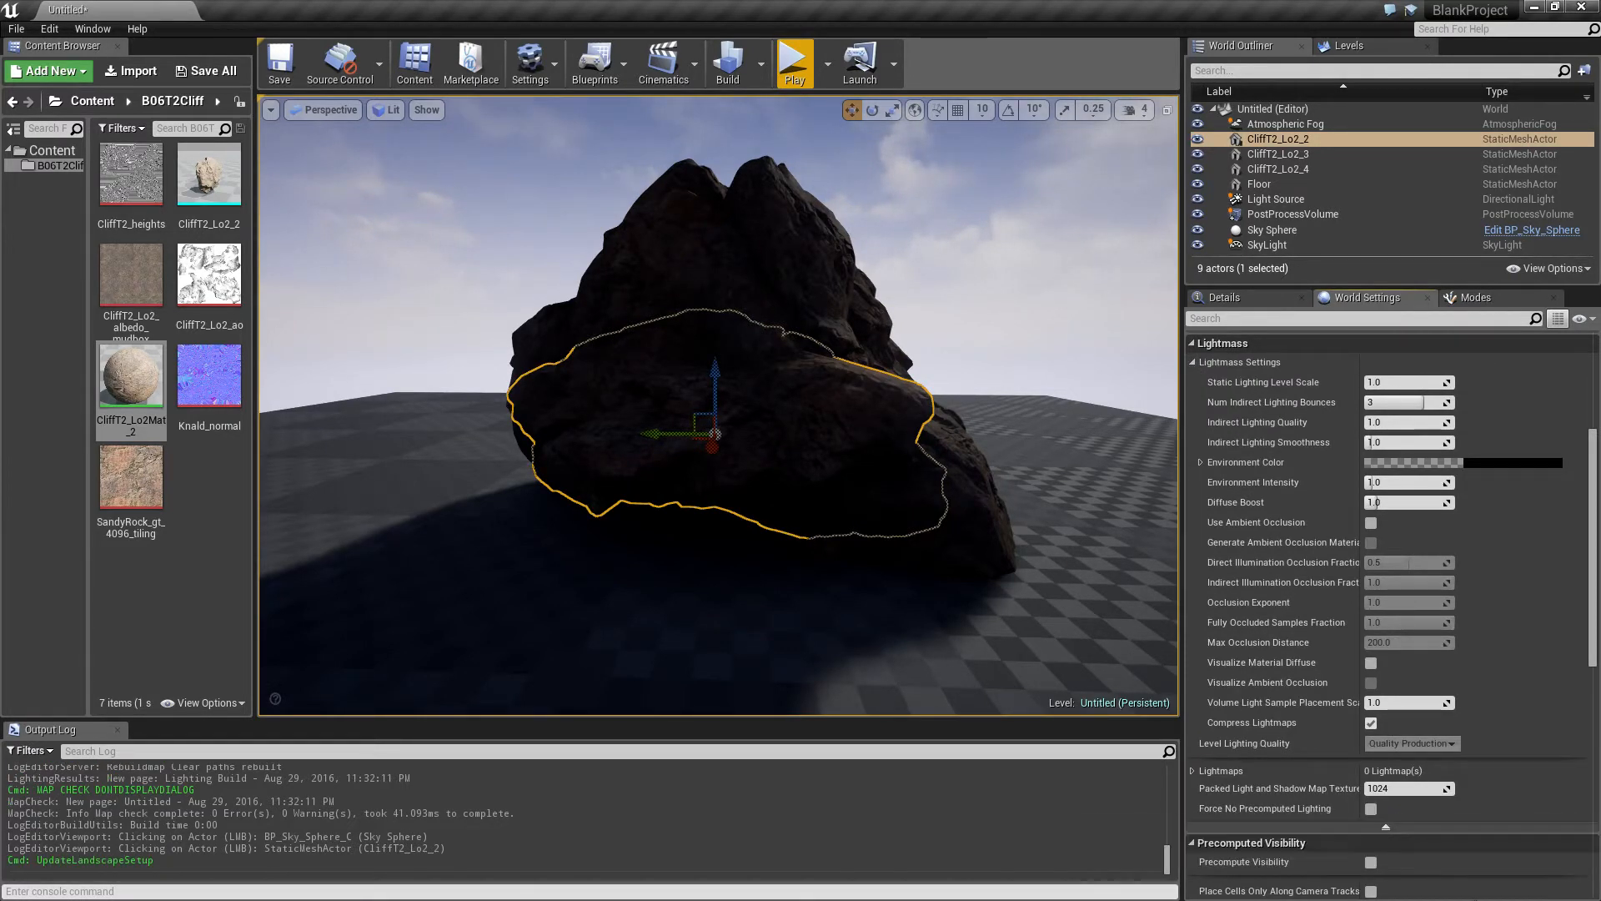
click(1192, 361)
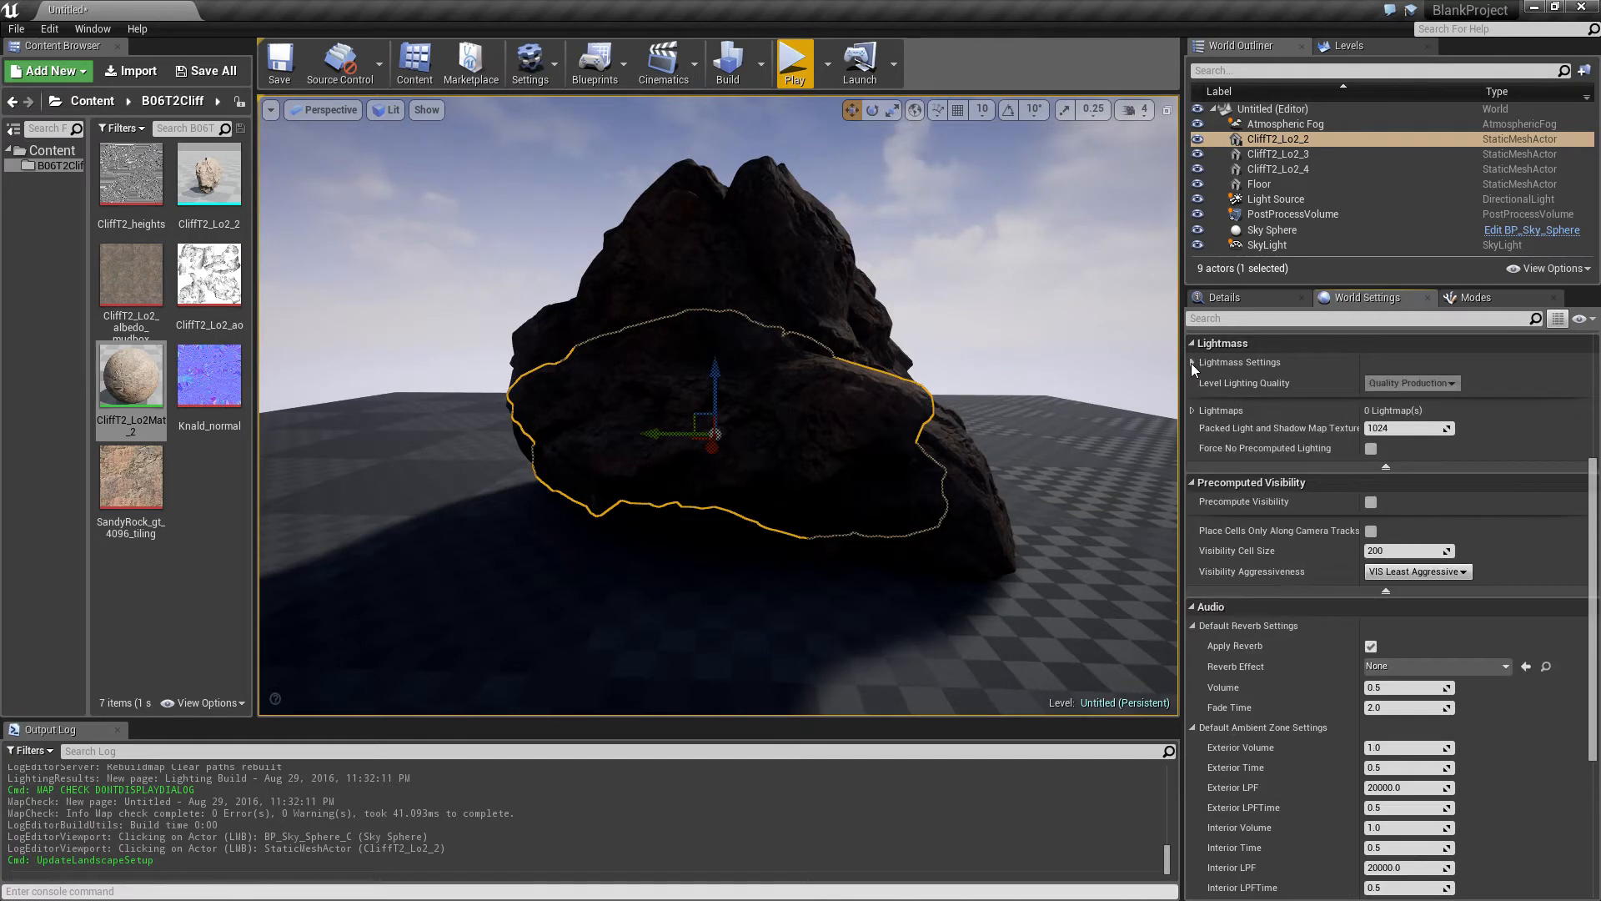
- Set the mobility of both the Light Source and the SkyLight to Stationary
click(1274, 200)
scroll(1479, 404, up, 6)
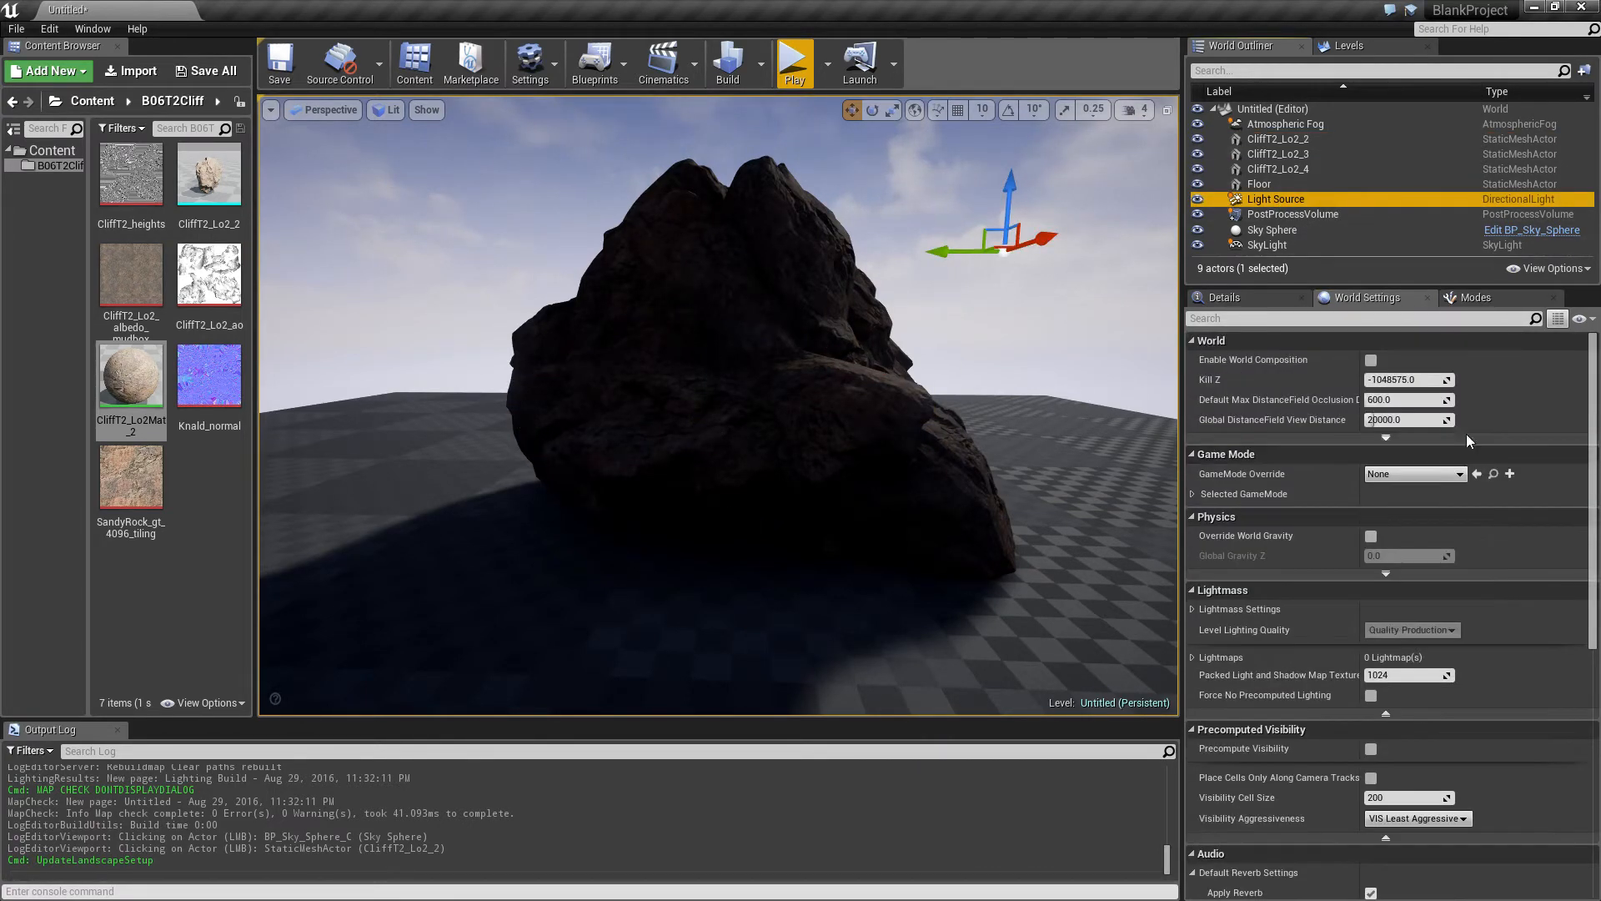
click(1224, 298)
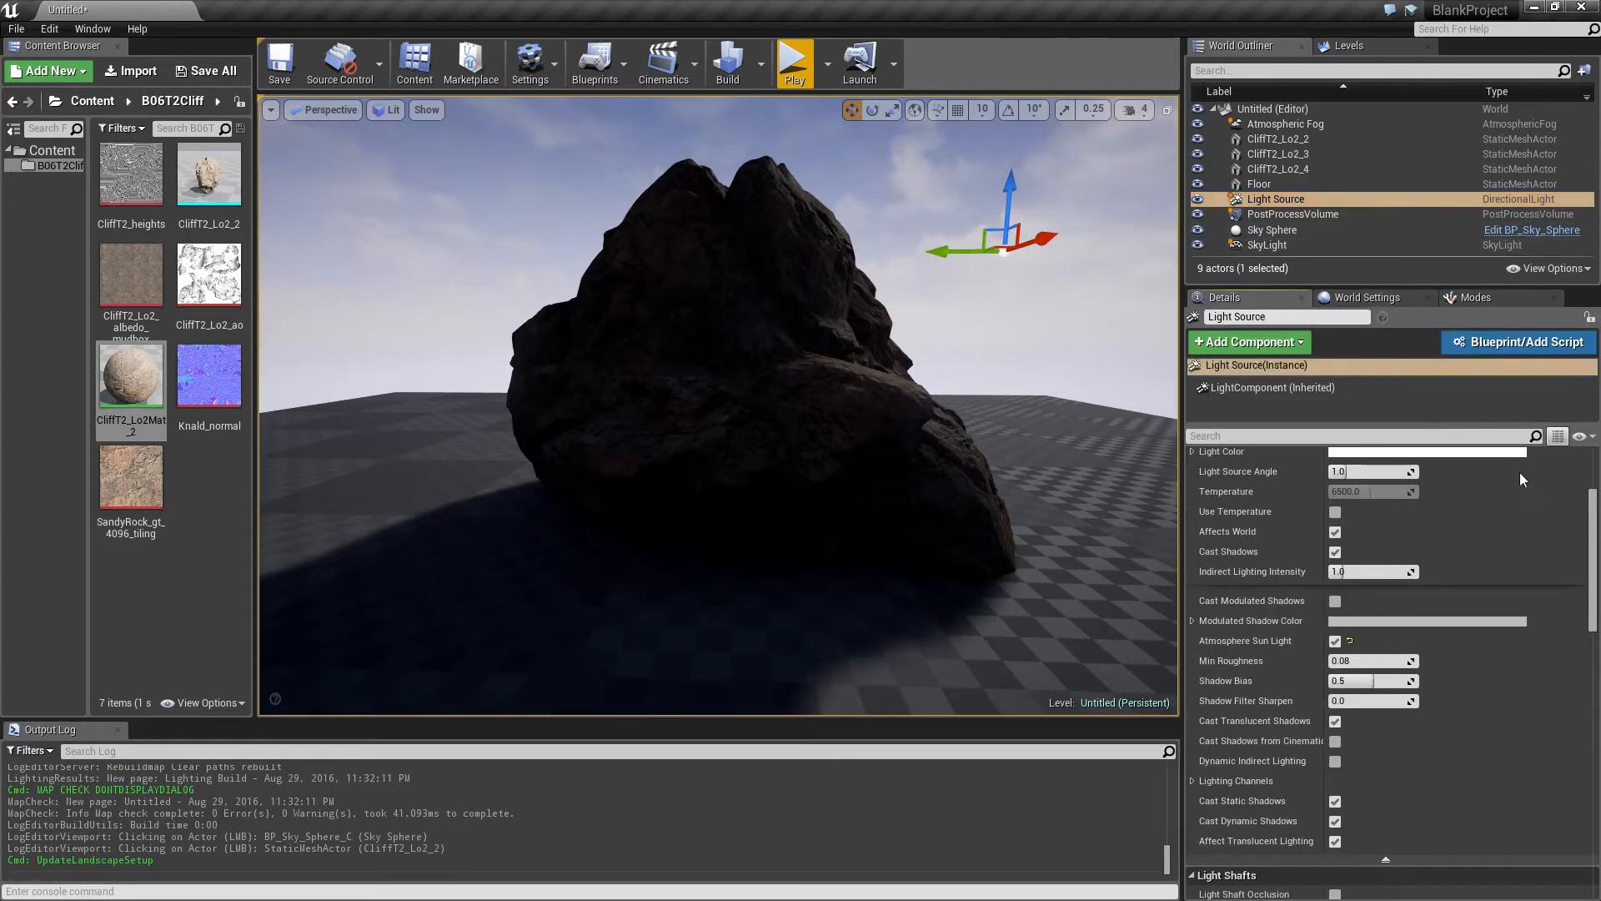
click(1441, 537)
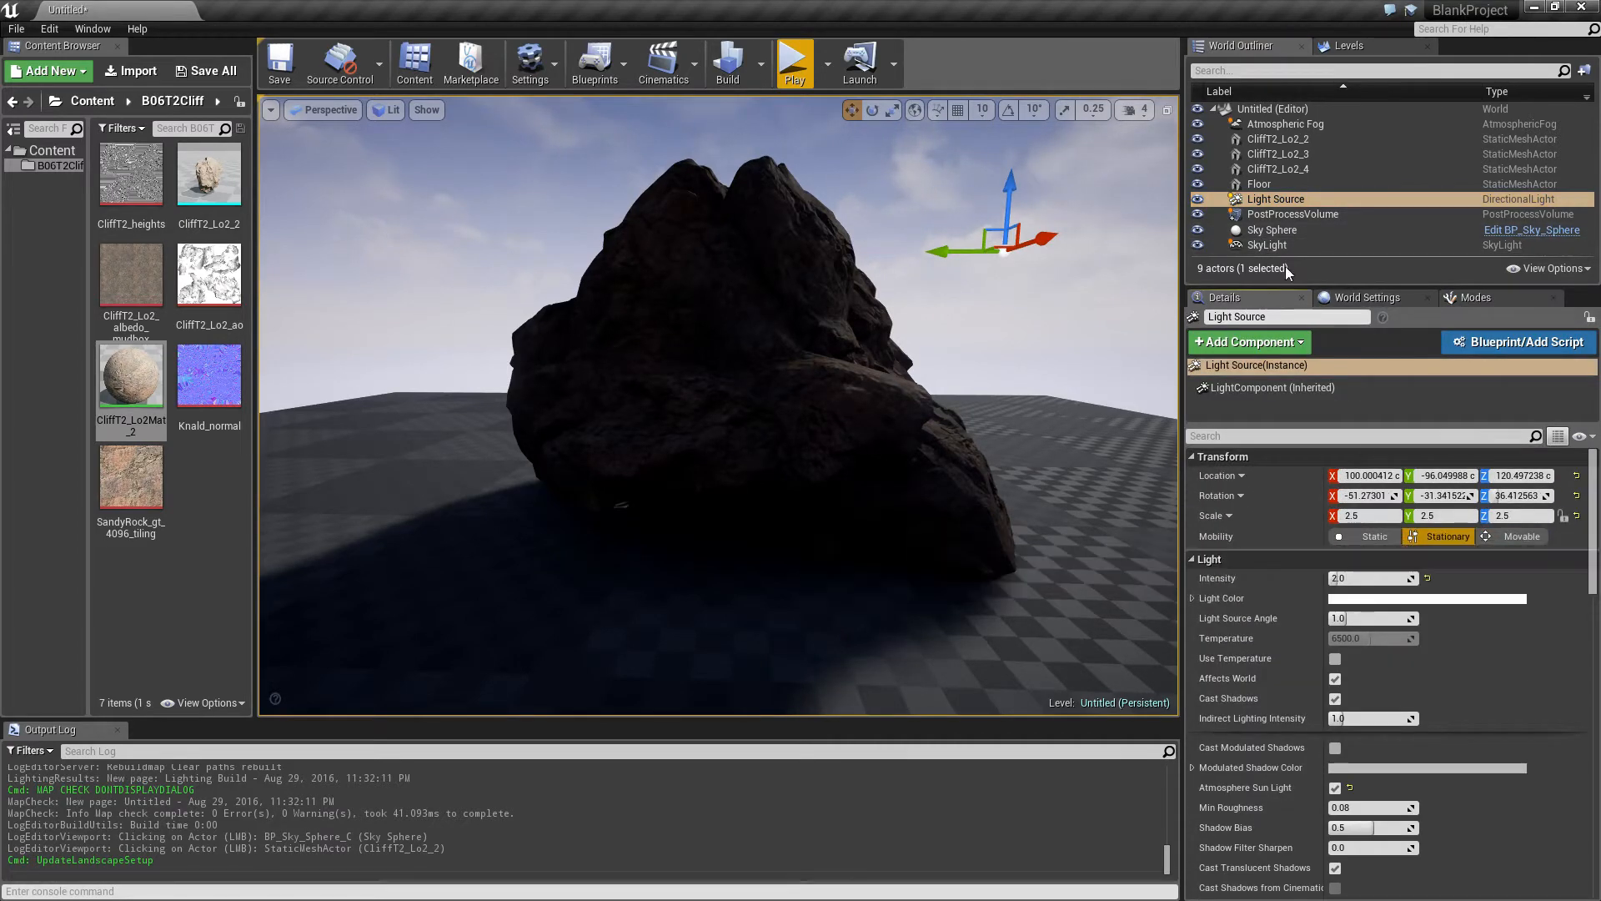
click(1272, 245)
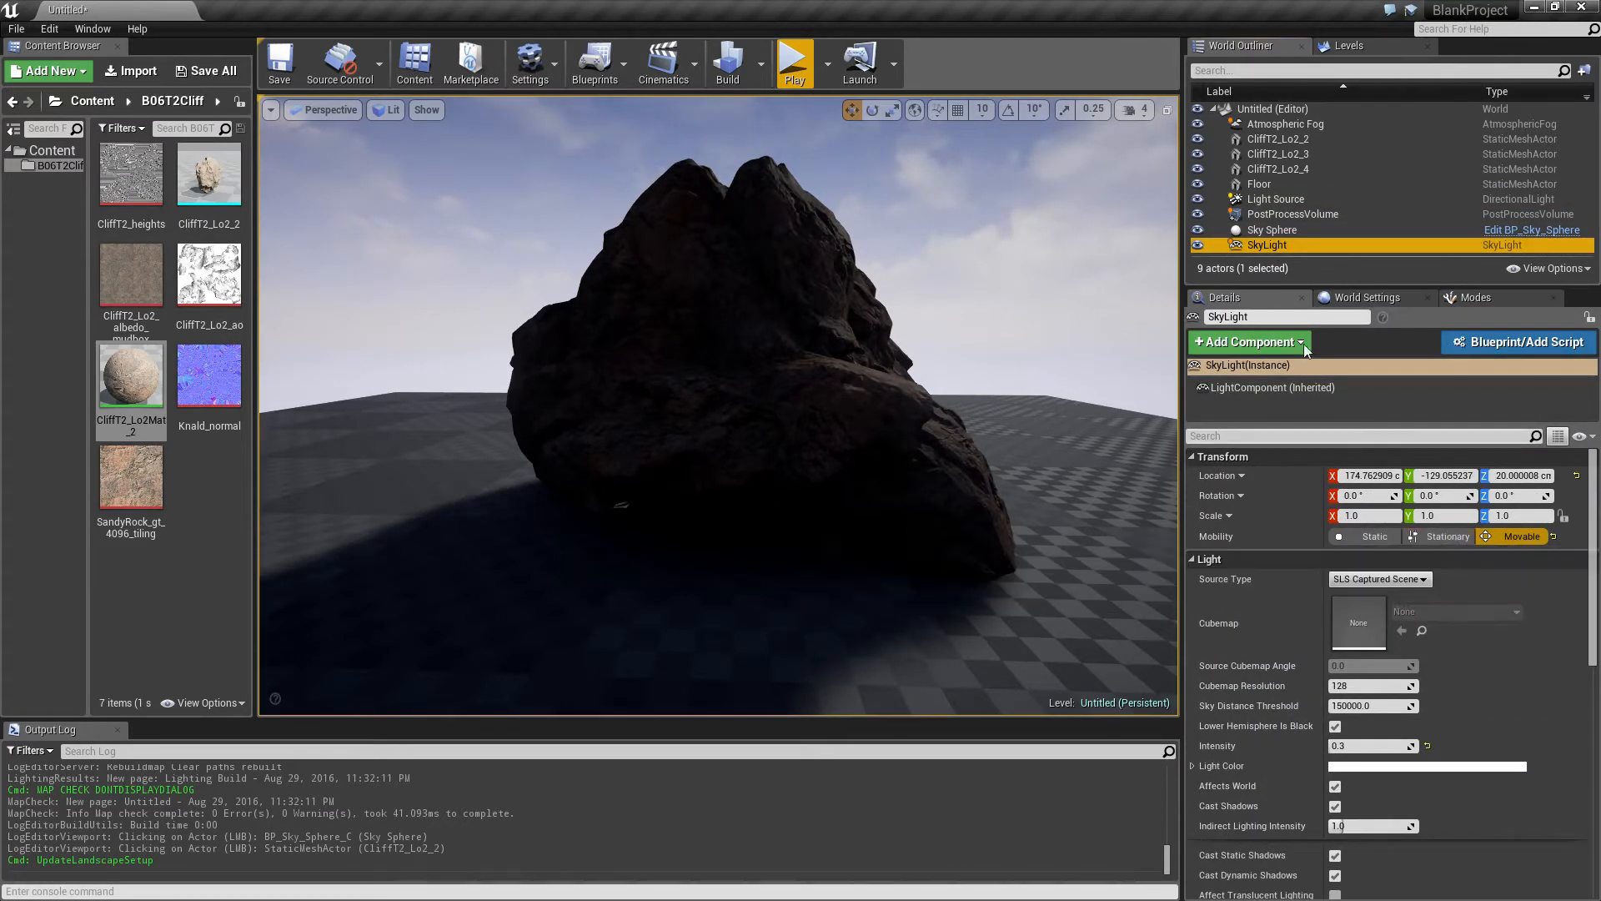
click(1441, 536)
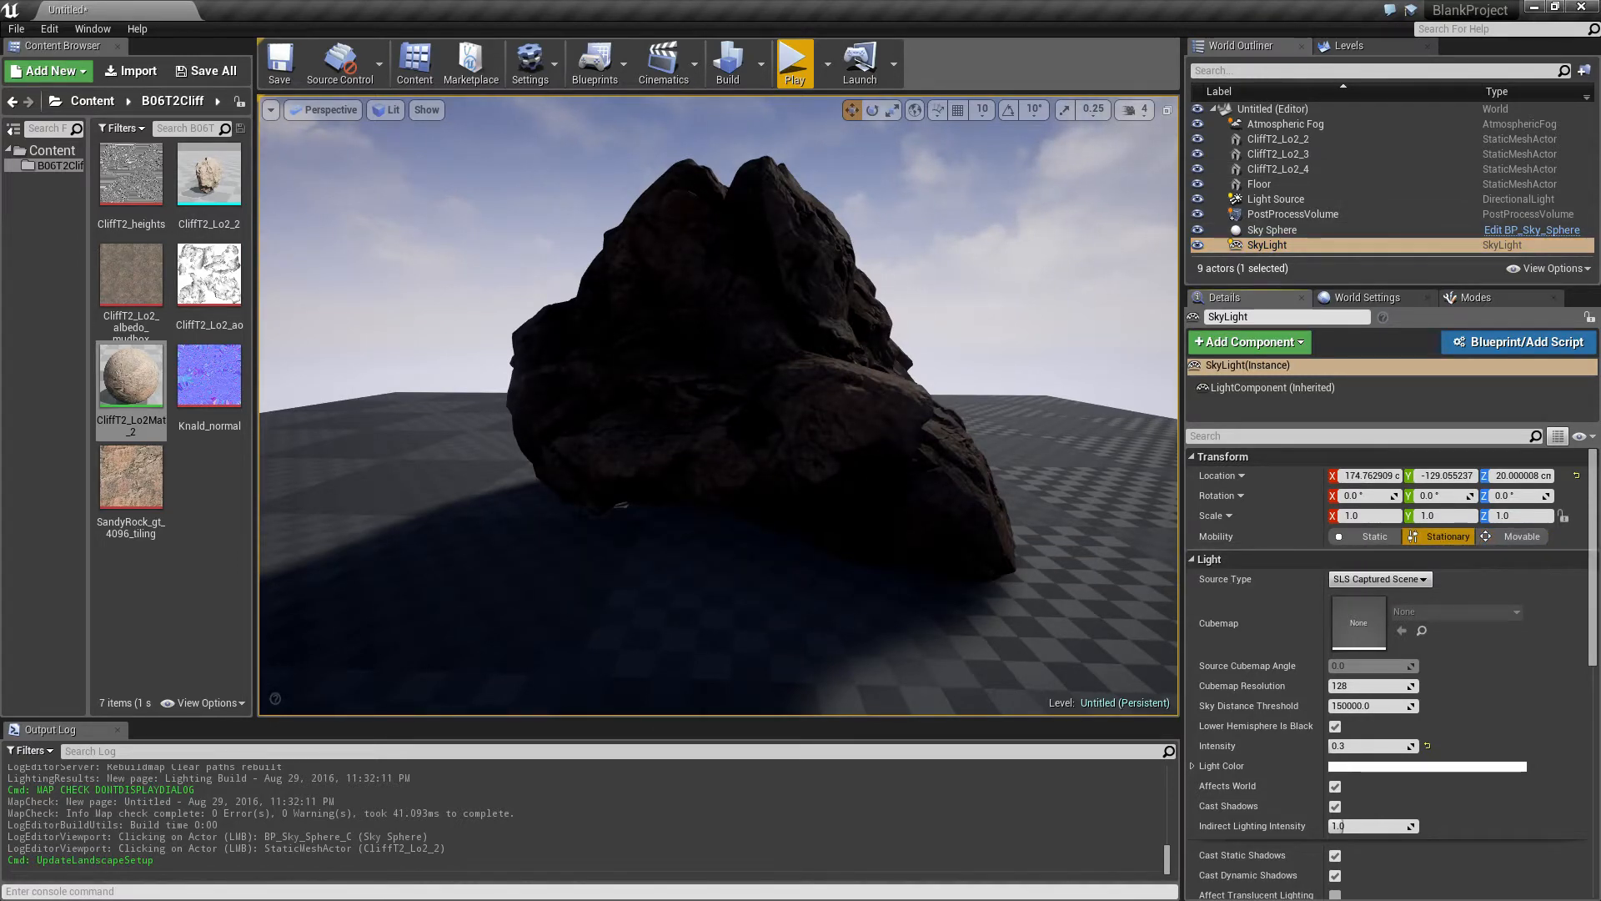
- Collapse the PostProcessVolume's Color Grading, Film, Light Propagation Volume and Lens Flares settings and examine its Ambient Occlusion settings
click(1316, 214)
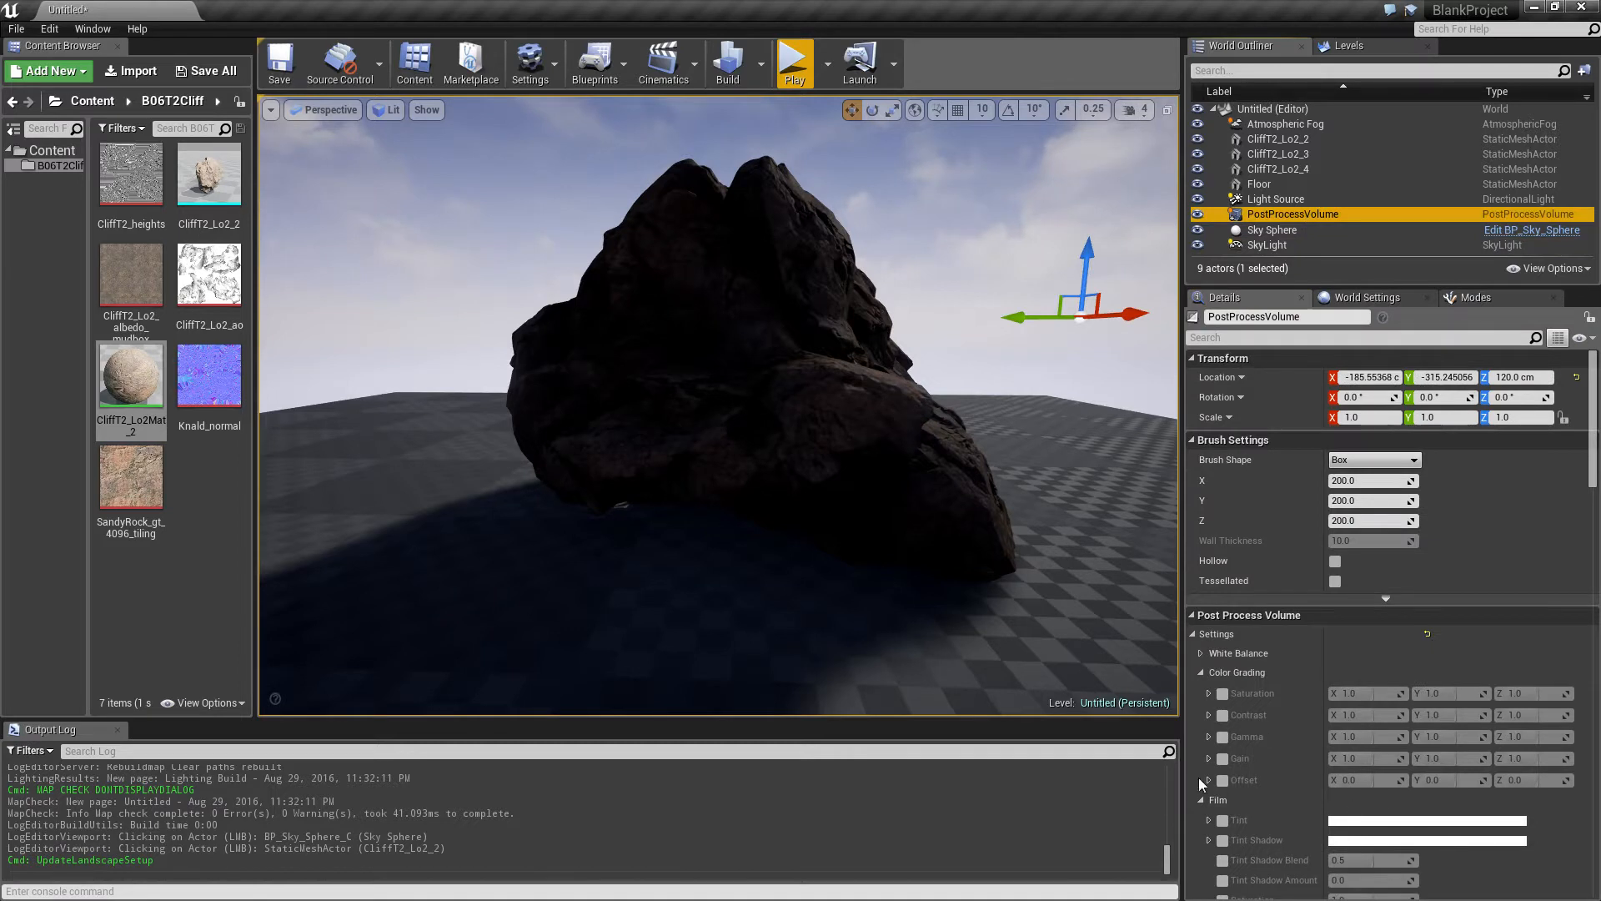
scroll(1209, 788, down, 2)
click(1202, 620)
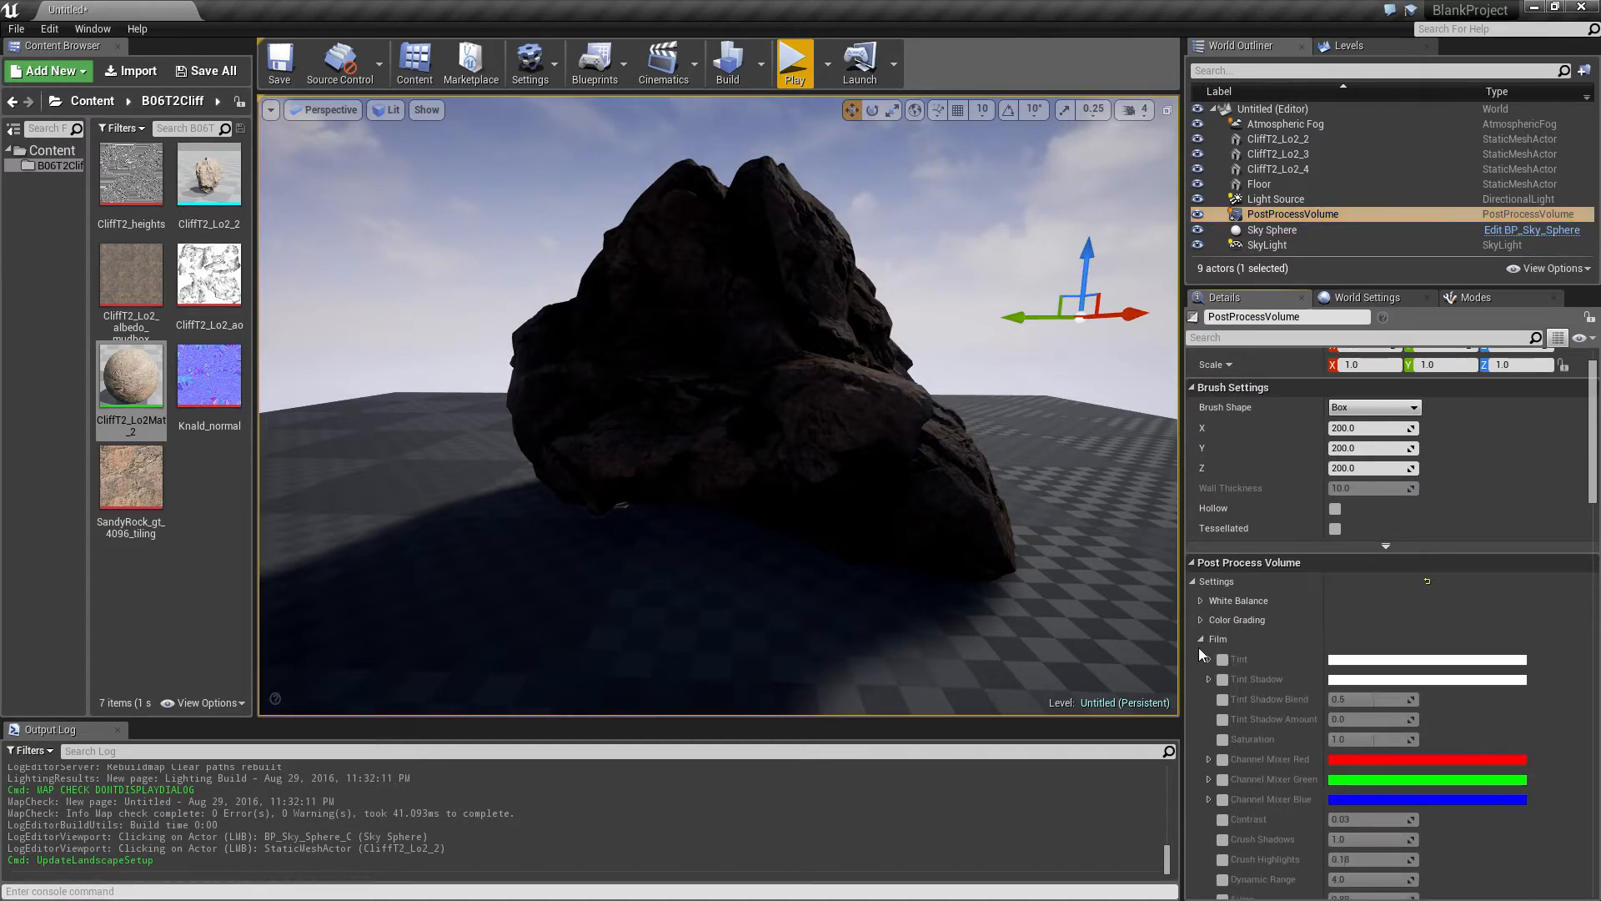
click(1201, 639)
click(1202, 660)
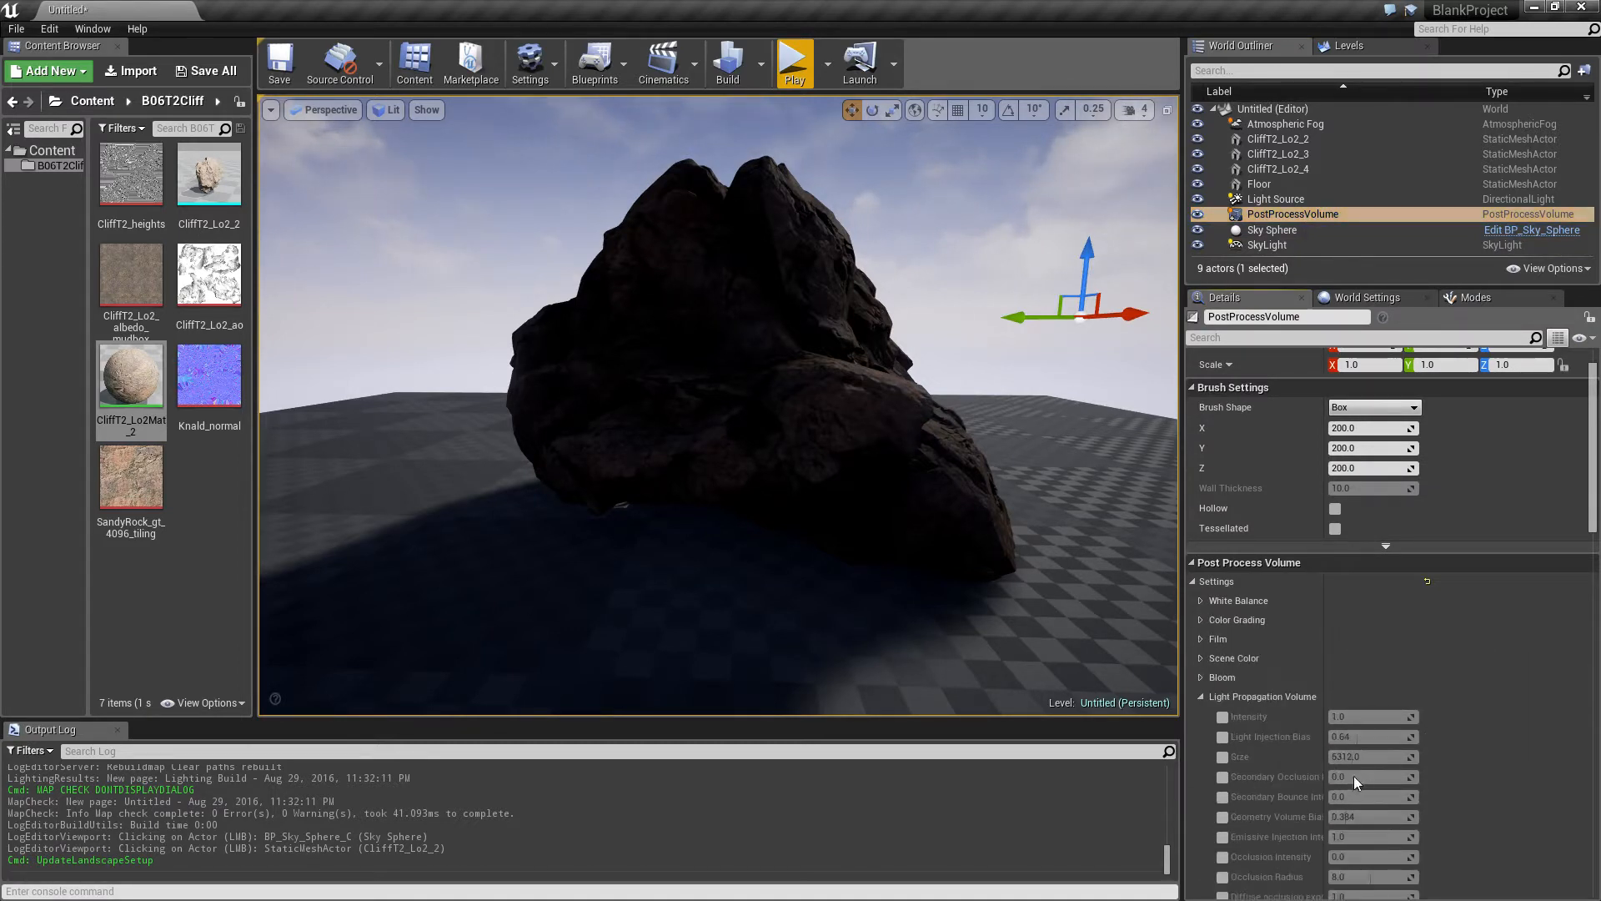
click(1201, 696)
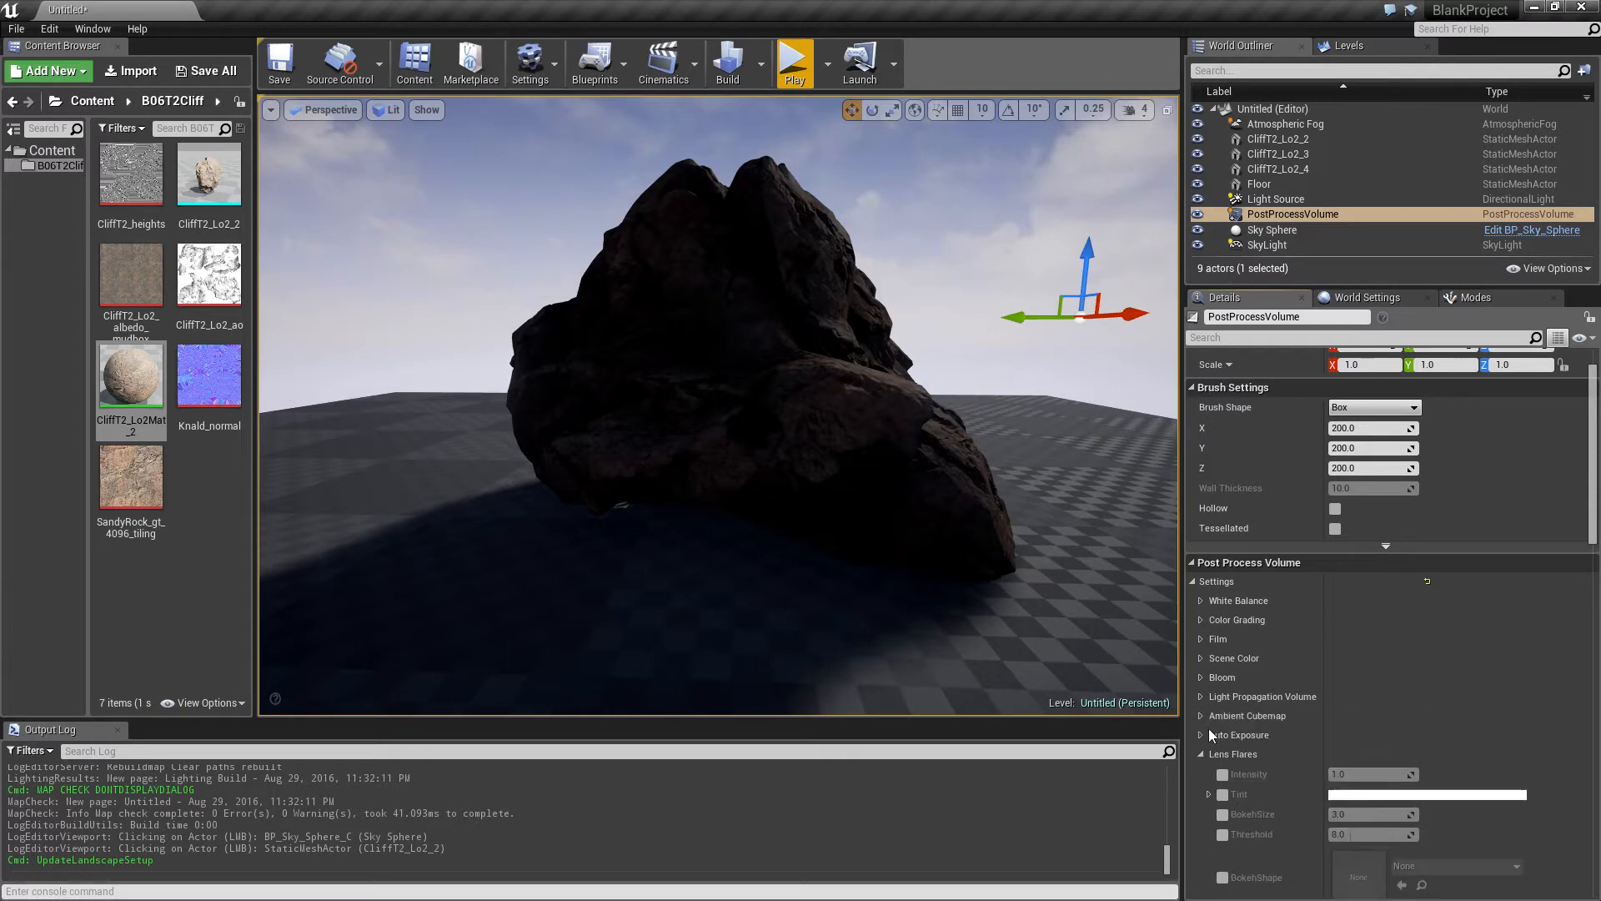
click(1201, 753)
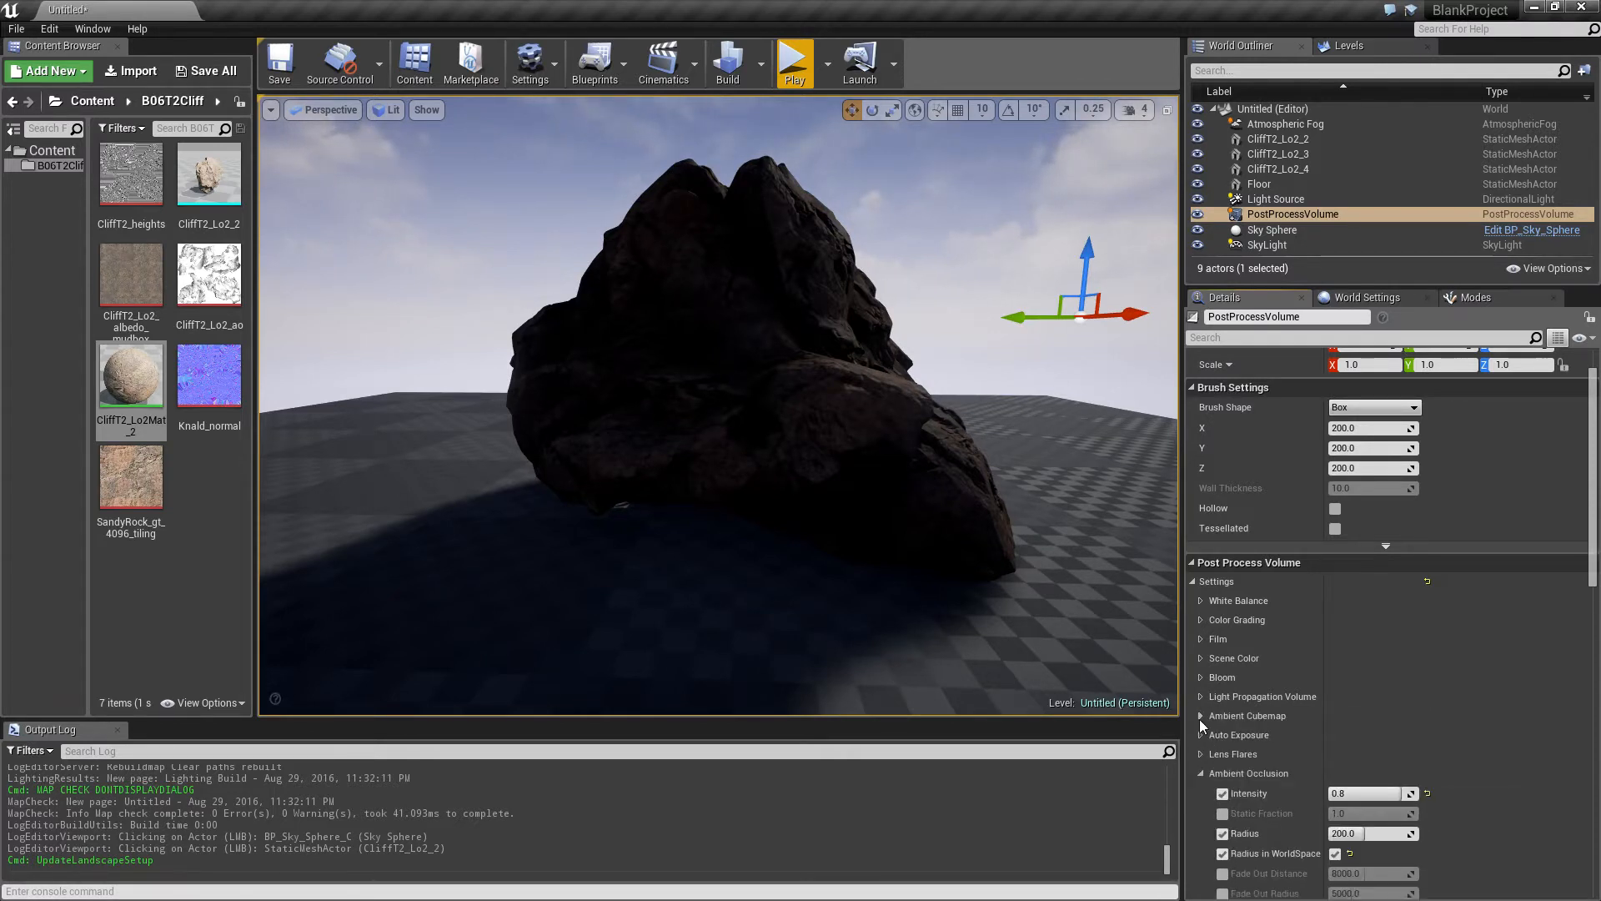
click(1200, 716)
click(1200, 716)
scroll(1209, 773, down, 5)
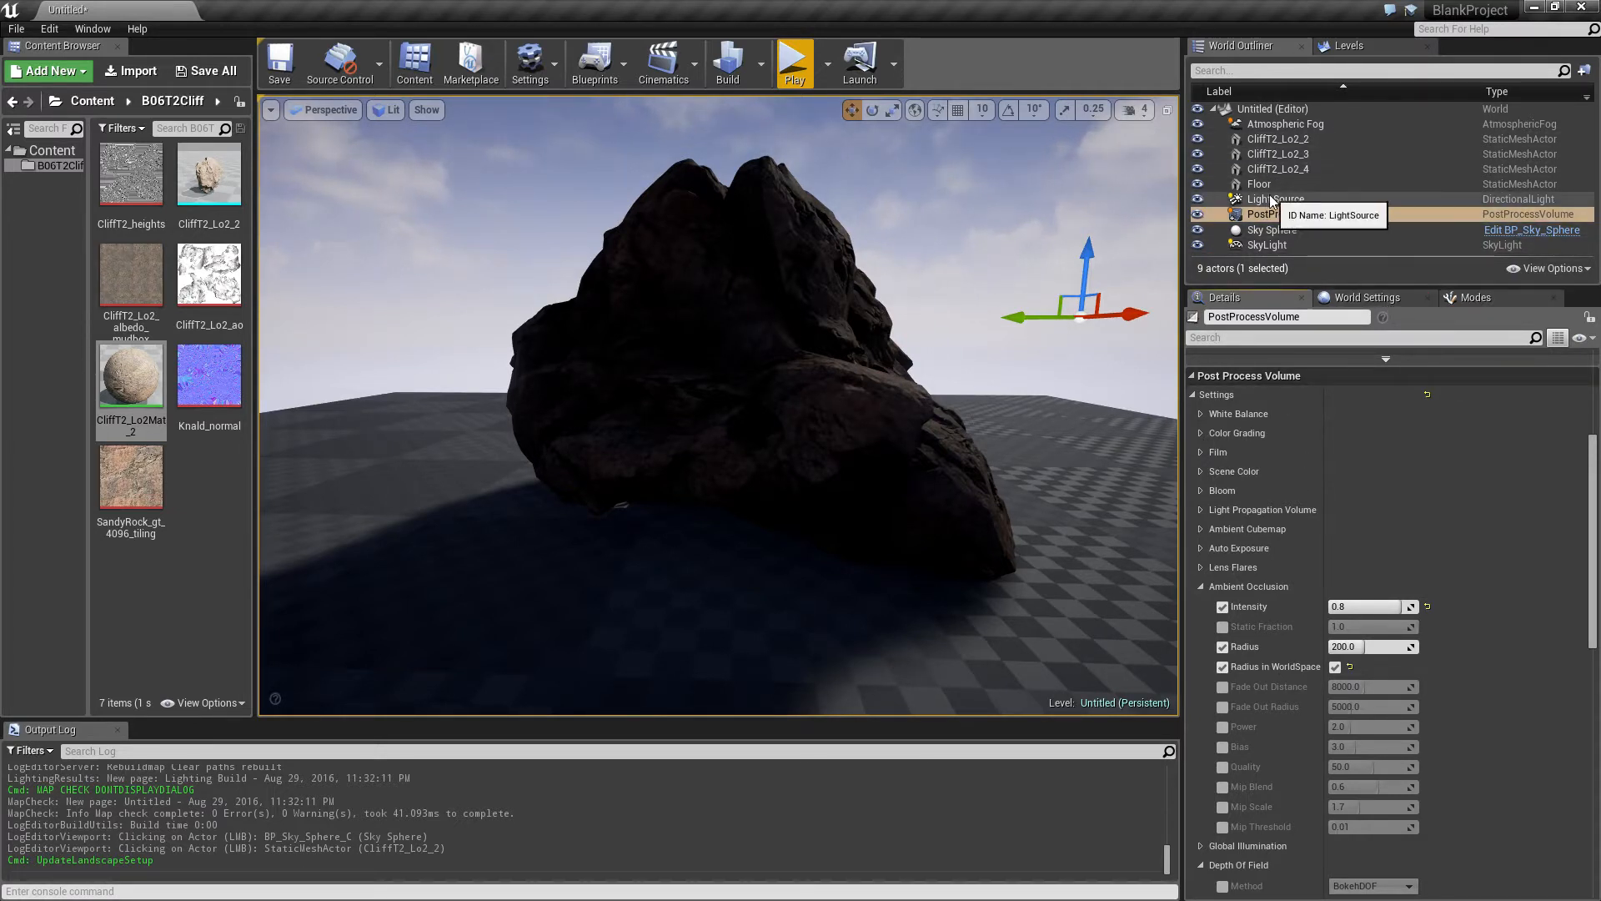
- Build the scene's lighting and inspect the shaded side of the cliff rock in the viewport
click(728, 63)
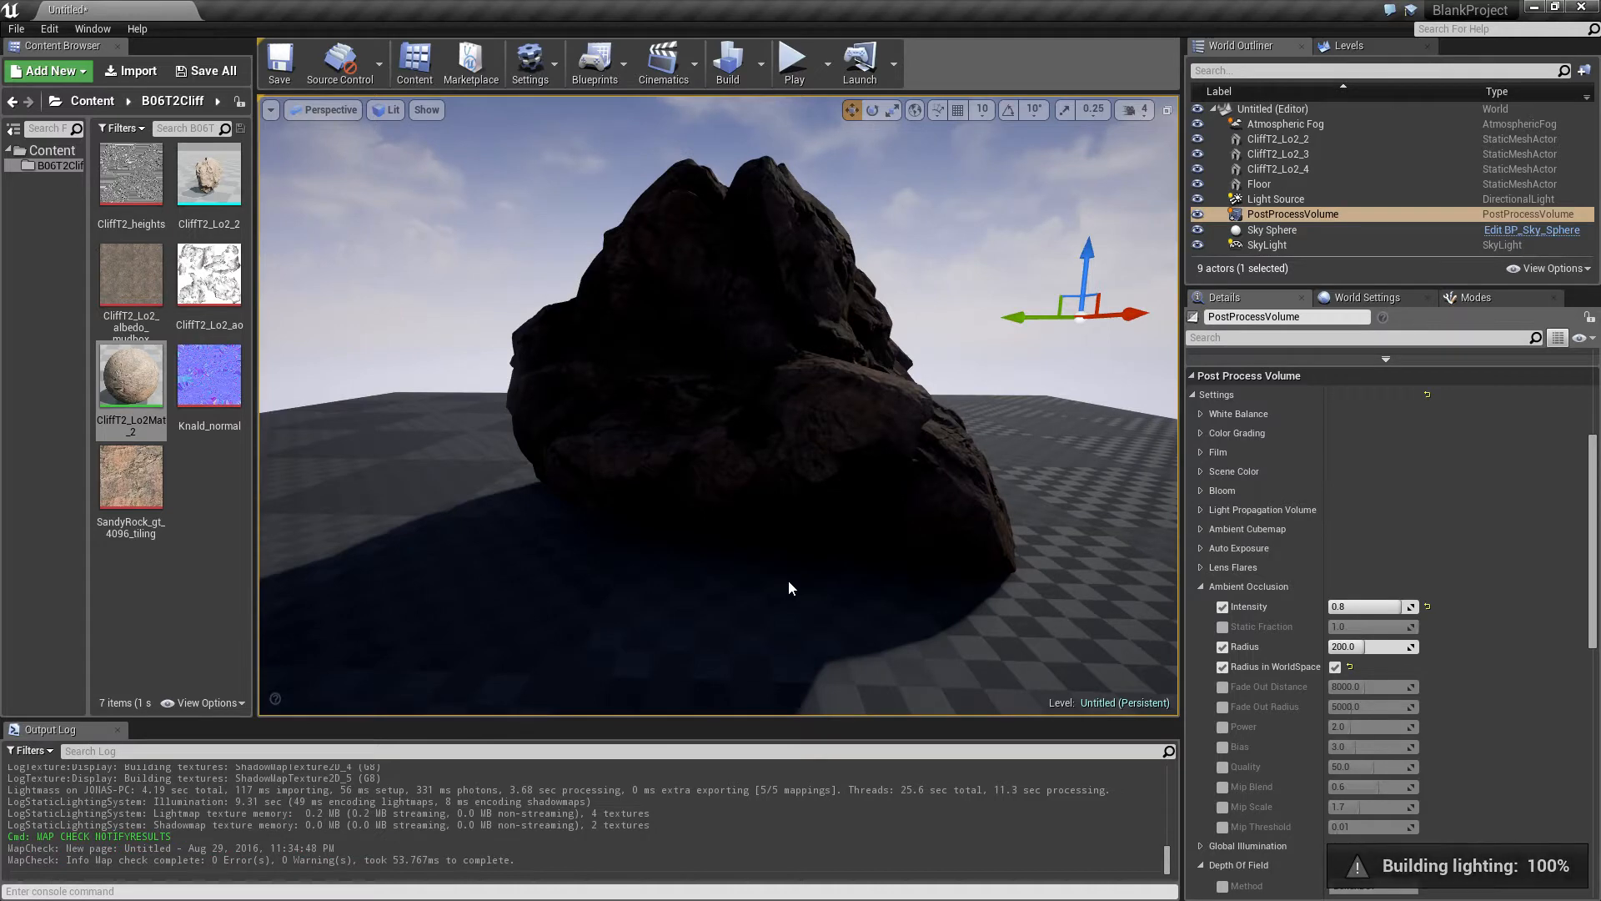
right_drag(687, 536, 645, 572)
key(w)
key(w)
key(s)
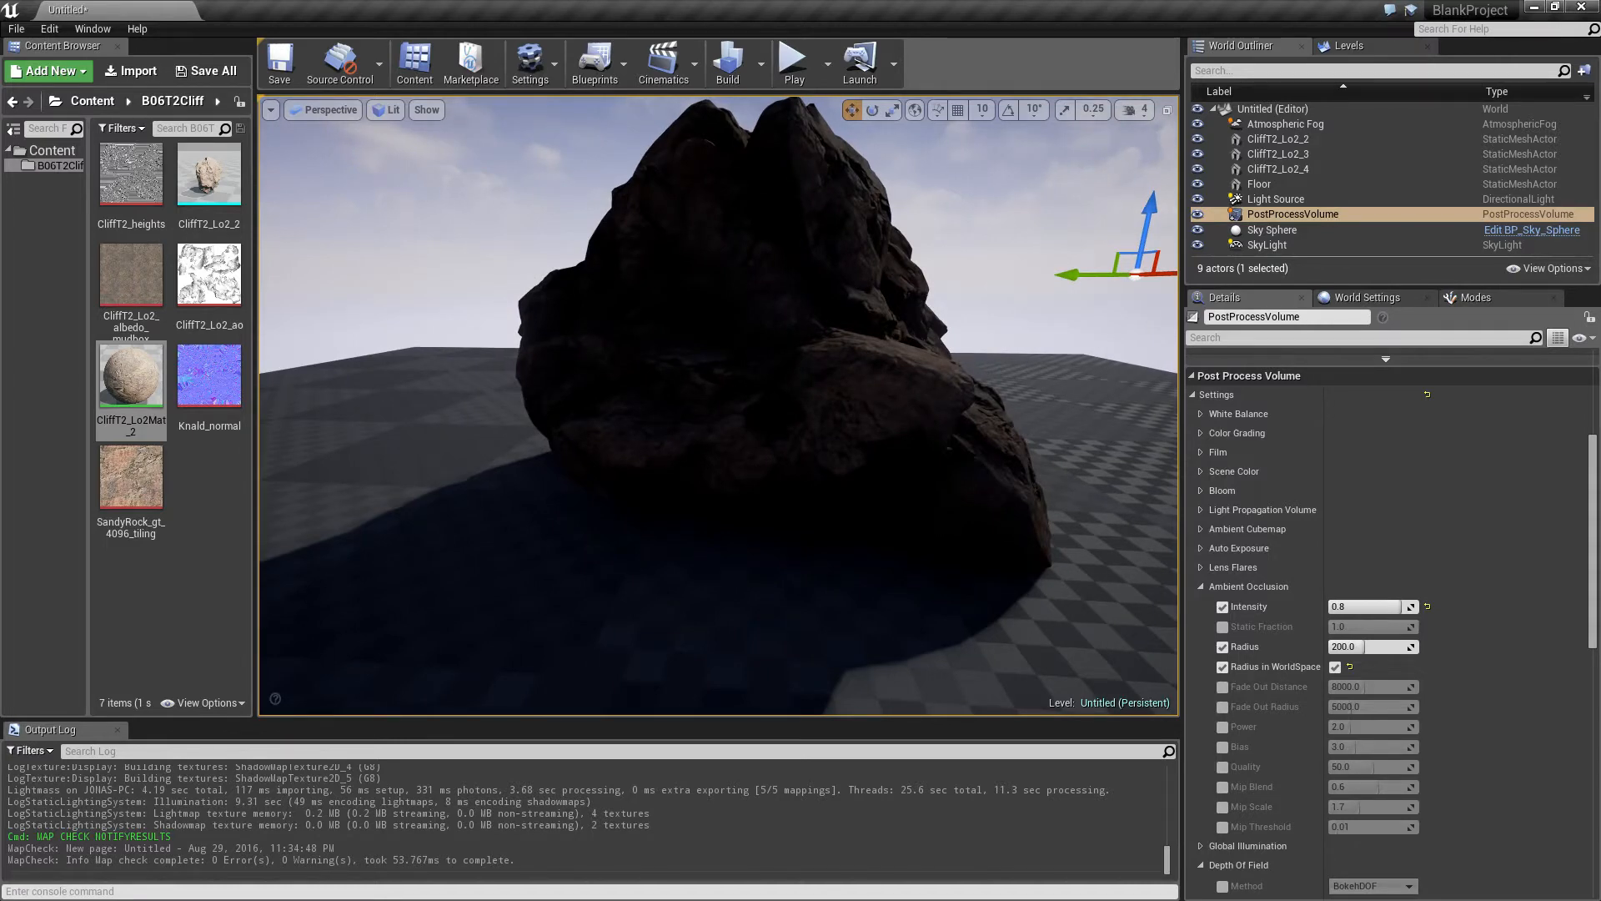
mouse_move(645, 572)
right_down()
mouse_move(702, 552)
mouse_move(674, 567)
mouse_move(645, 549)
right_up()
key(s)
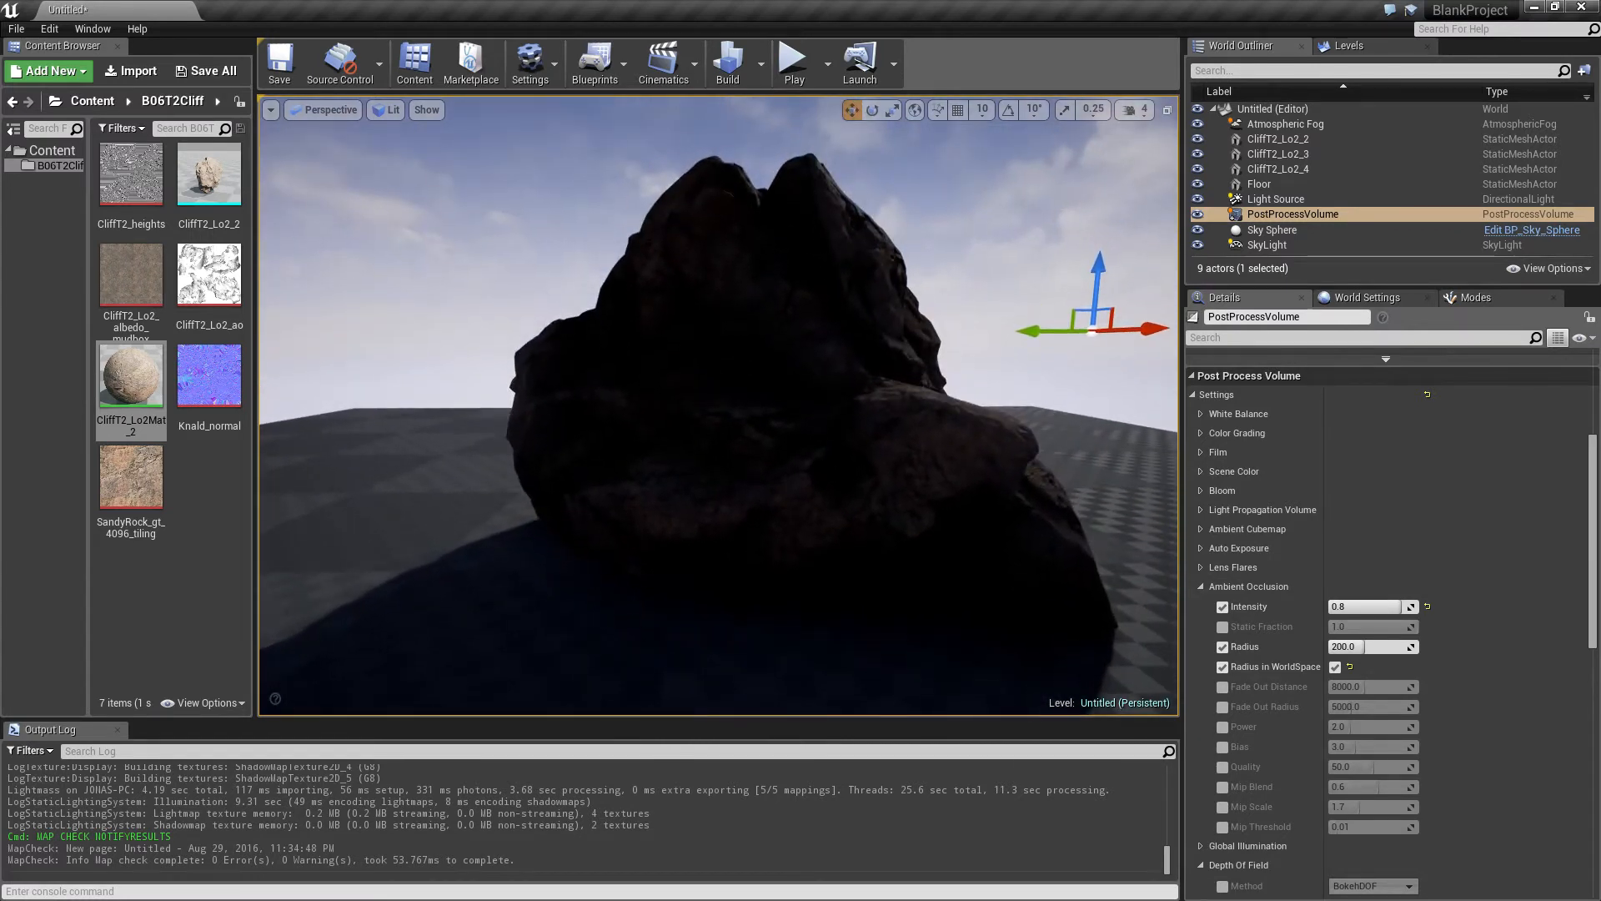
- Examine the SkyLight's shadow and Distance Field Ambient Occlusion settings alongside the PostProcessVolume's Ambient Occlusion settings
click(1278, 245)
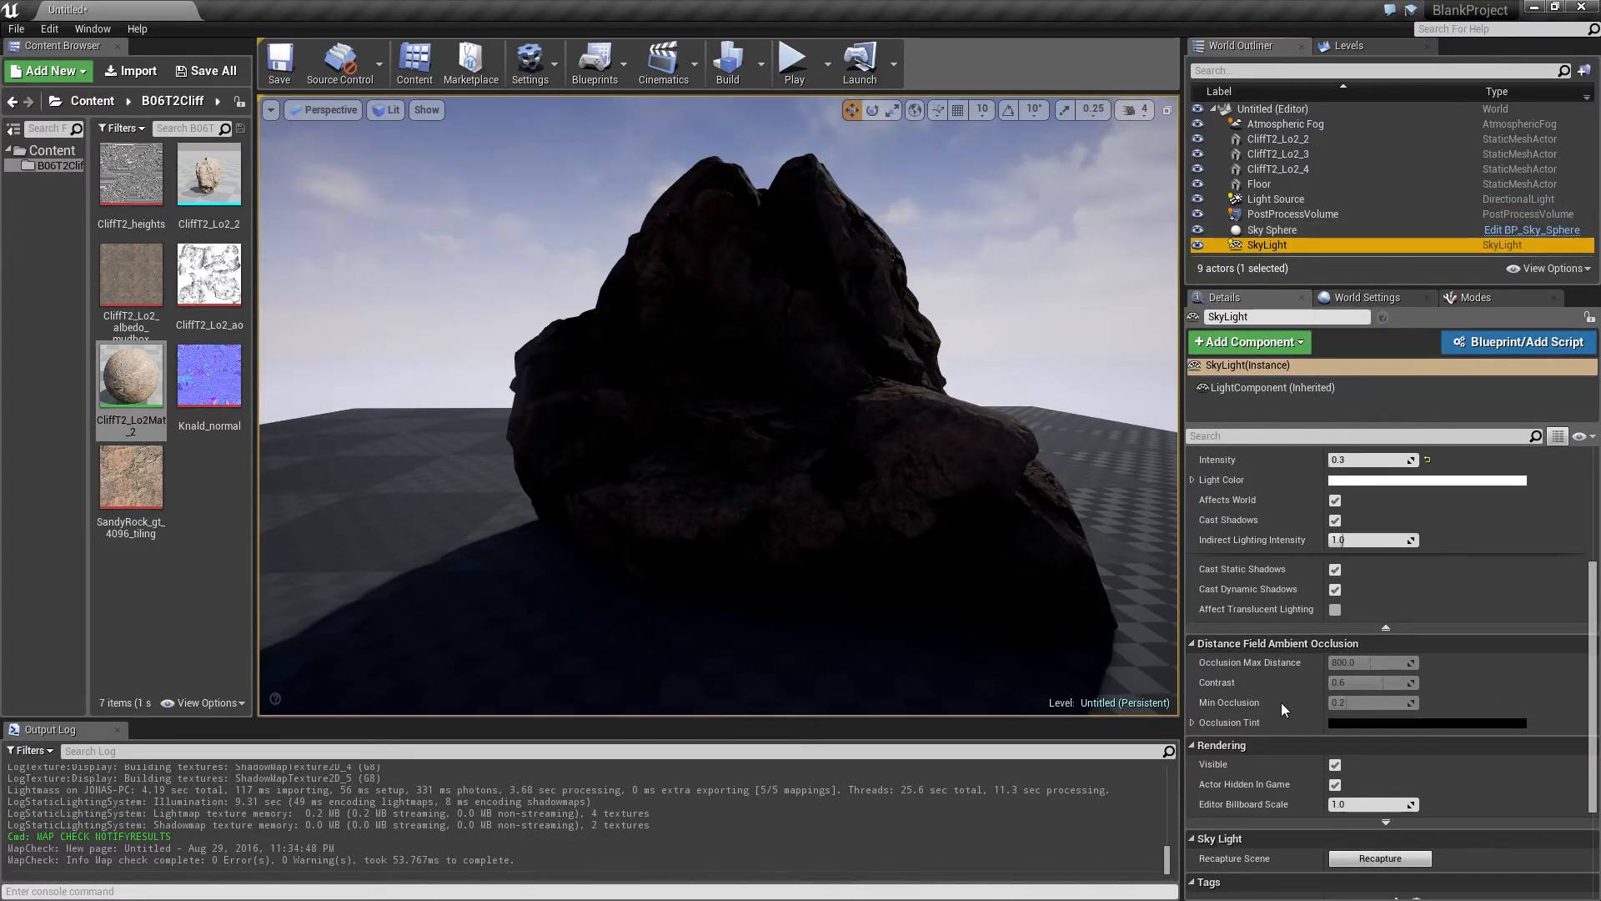
scroll(1284, 747, down, 3)
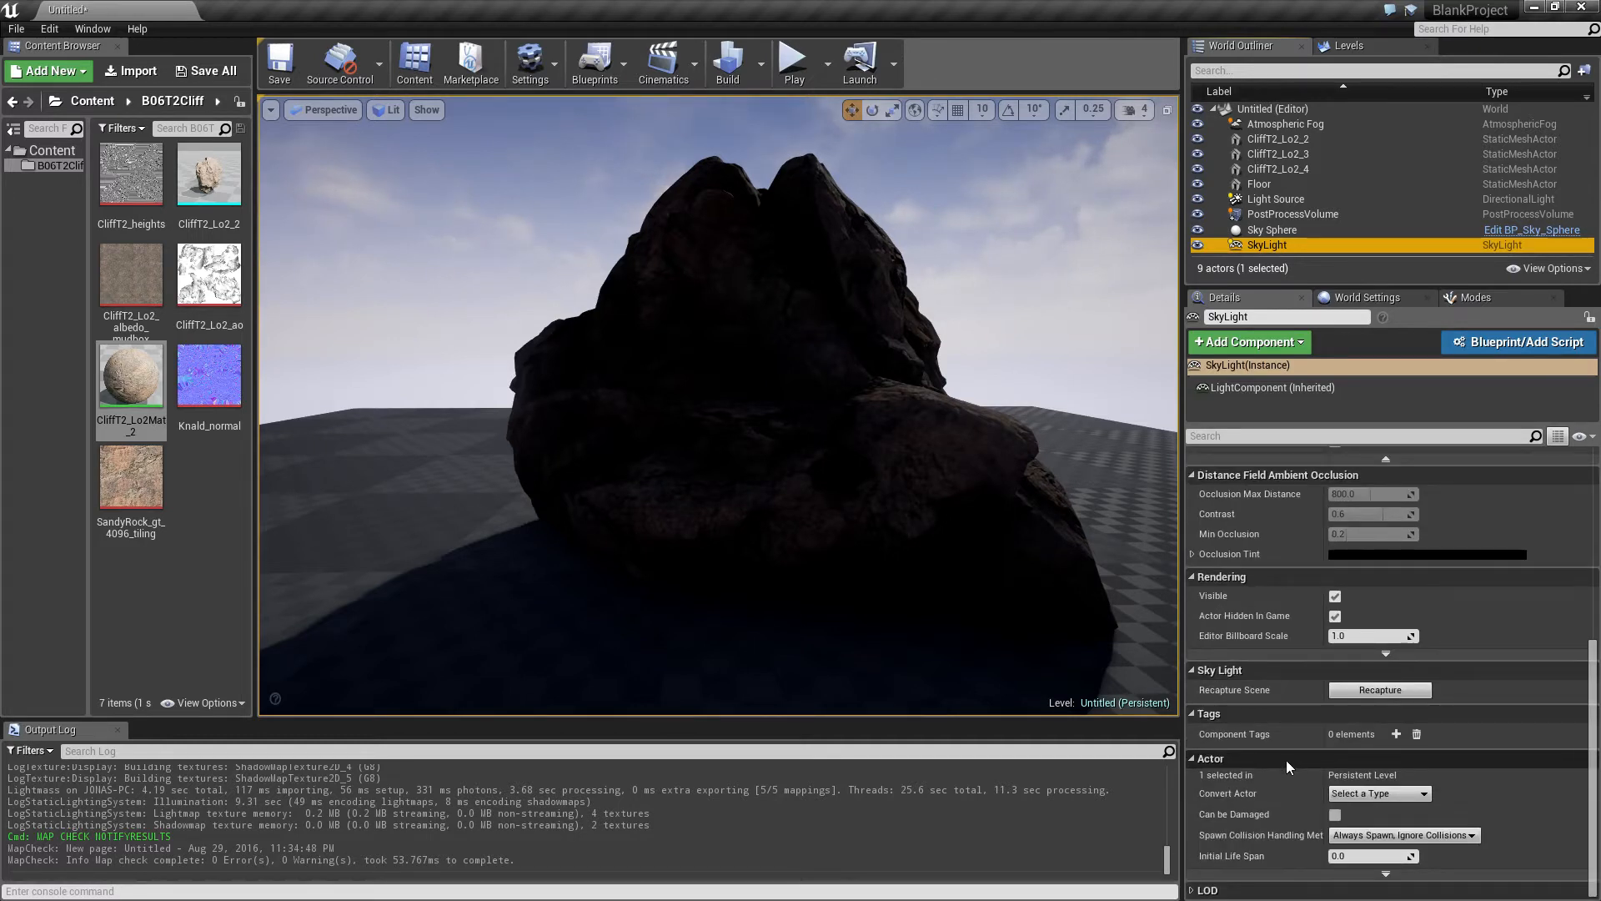
scroll(1286, 759, up, 2)
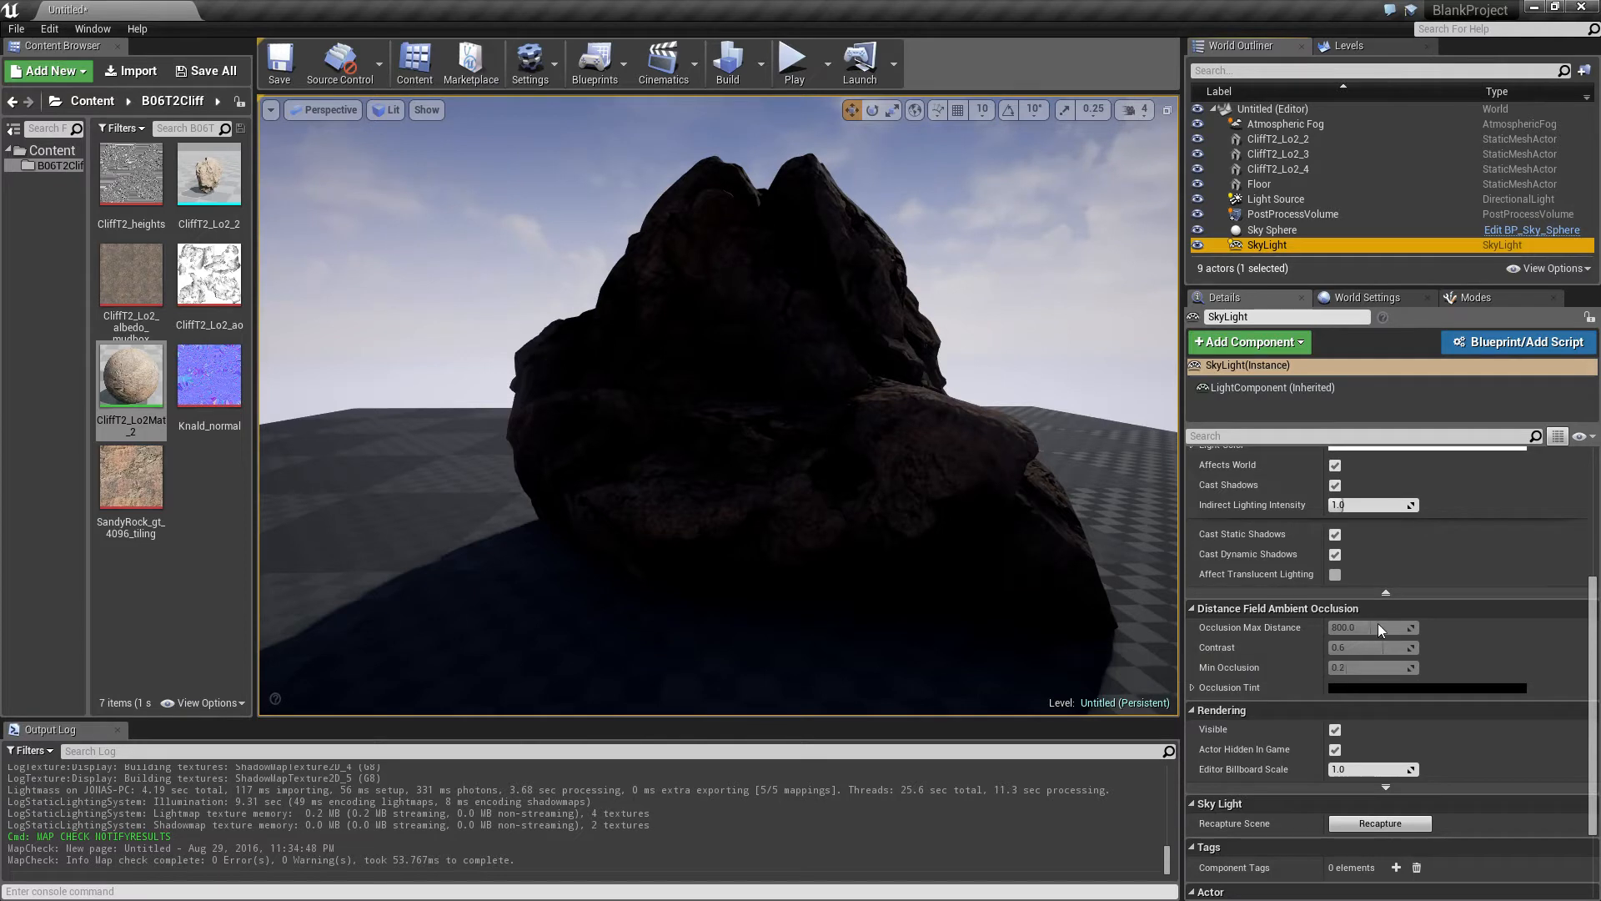
scroll(1338, 637, up, 2)
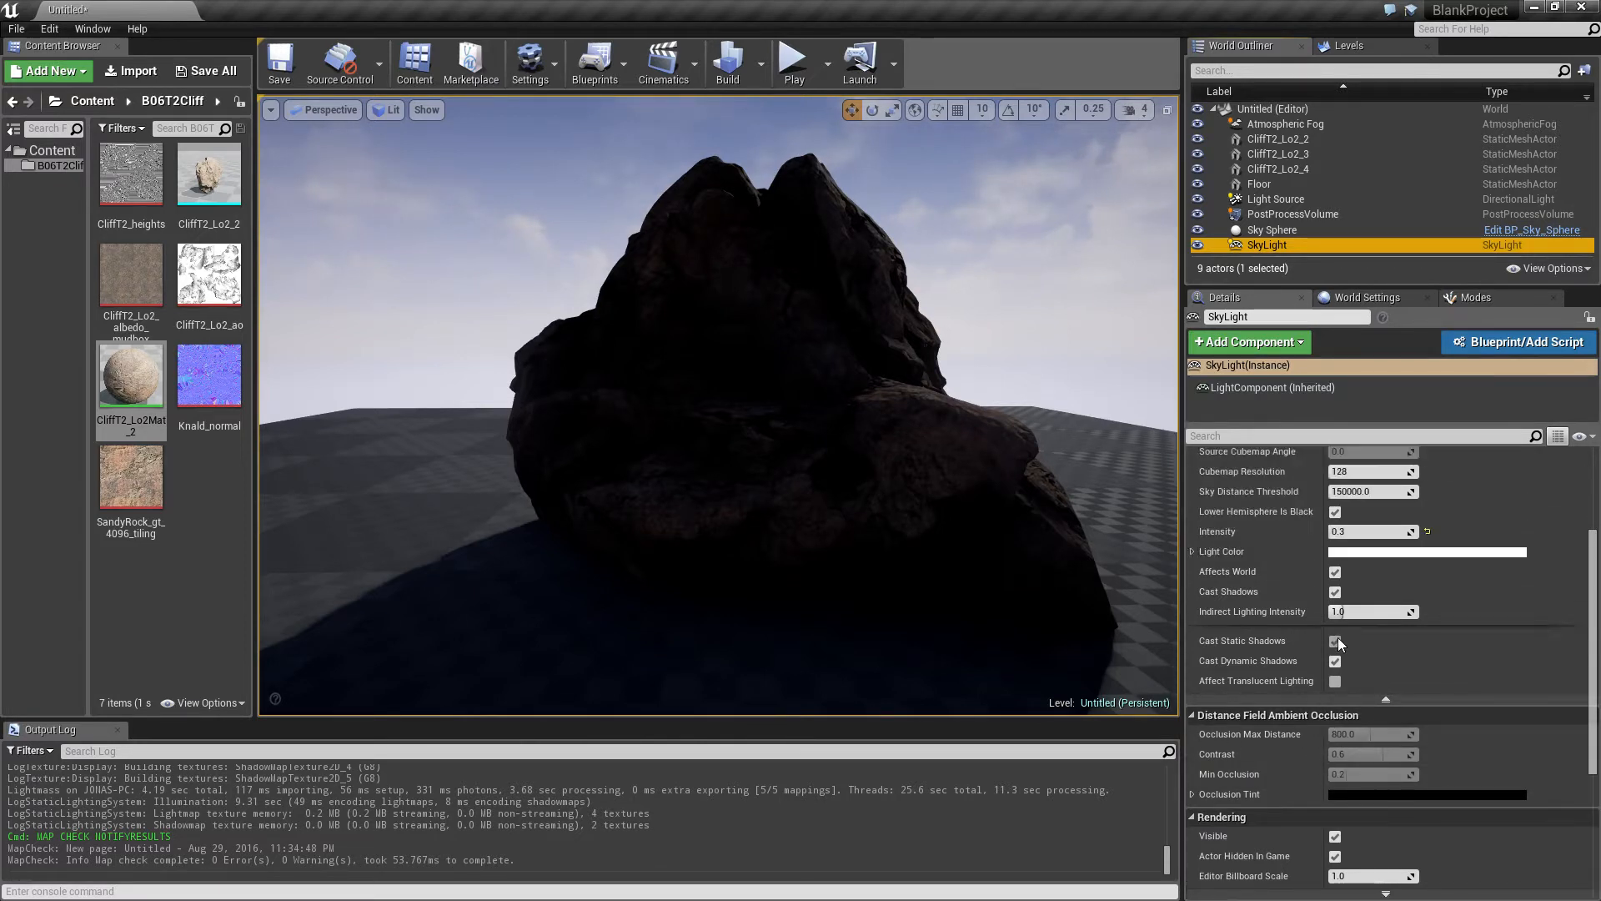
click(1298, 214)
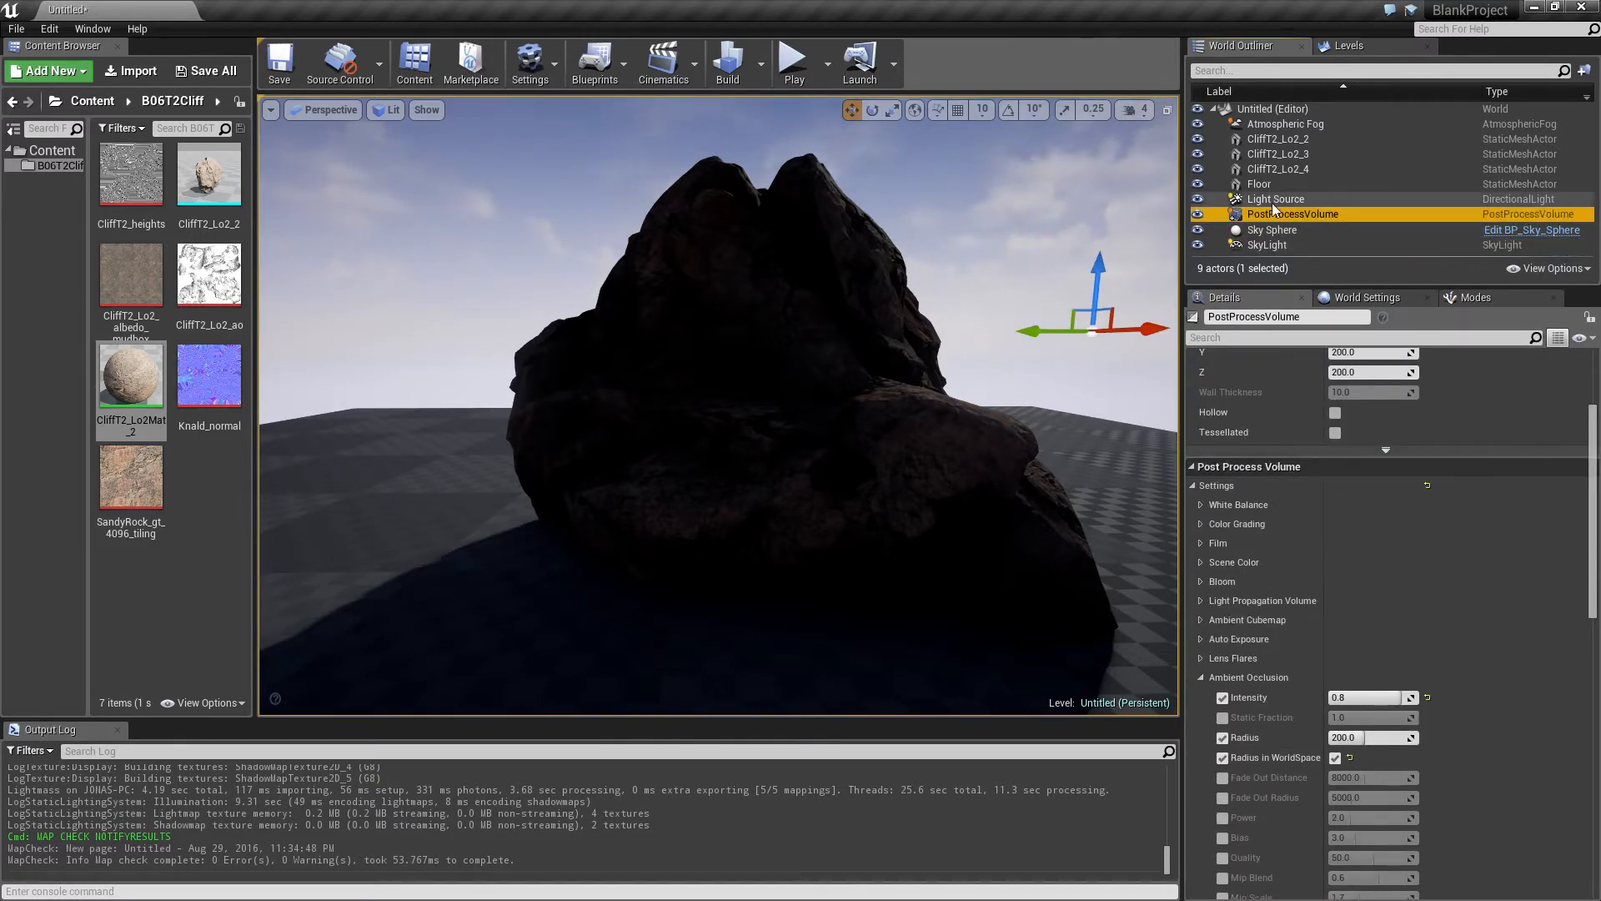
click(1266, 245)
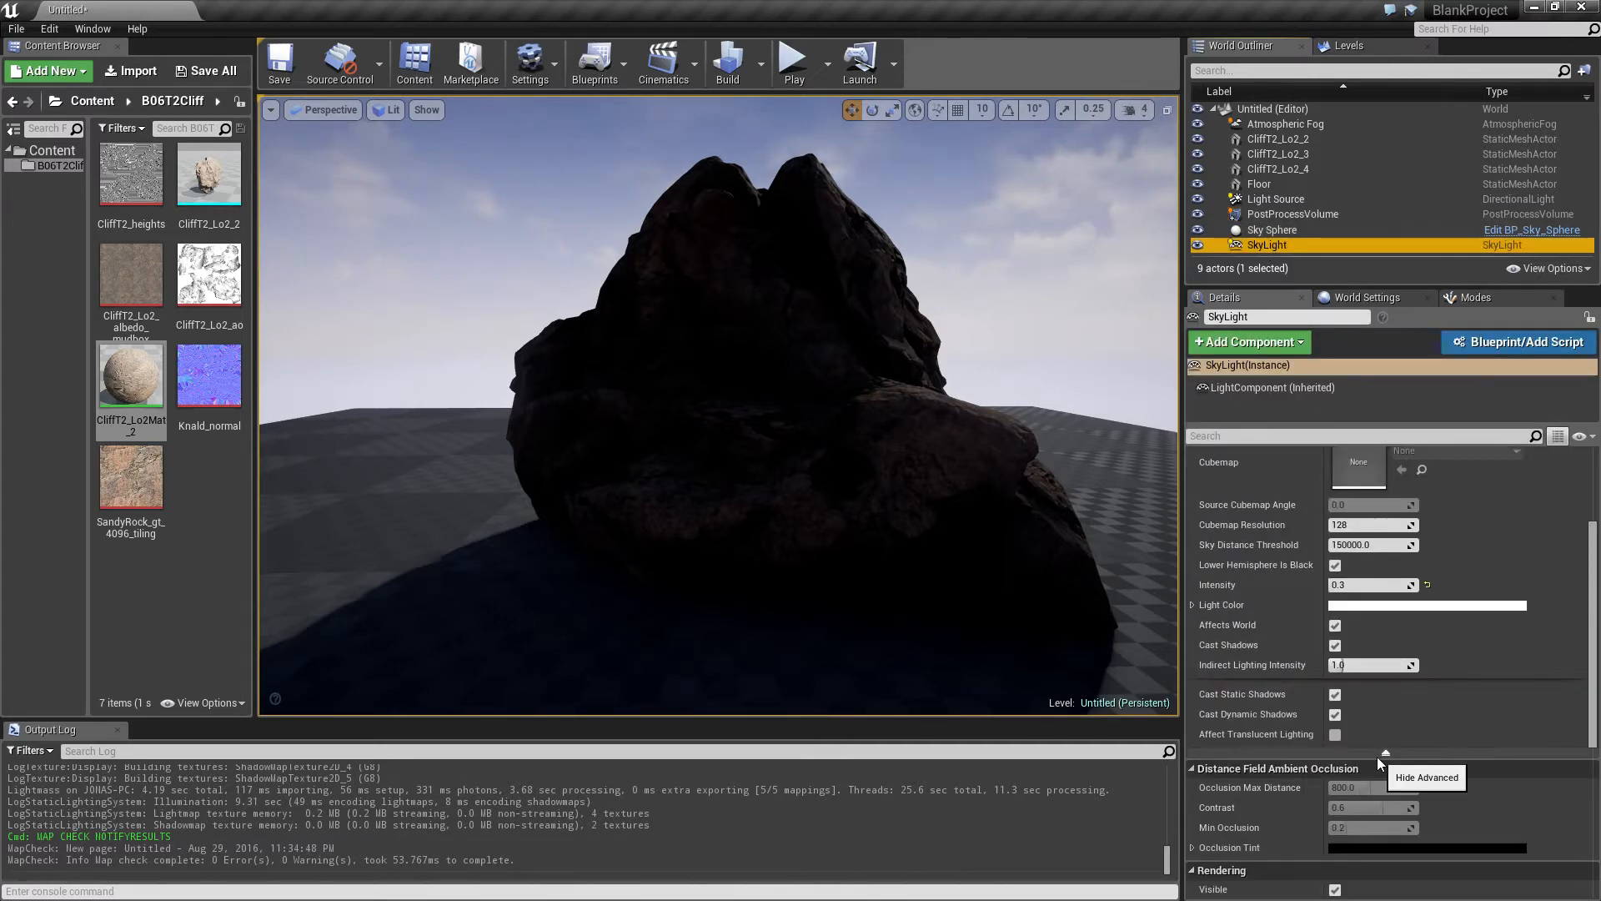
scroll(1372, 746, up, 2)
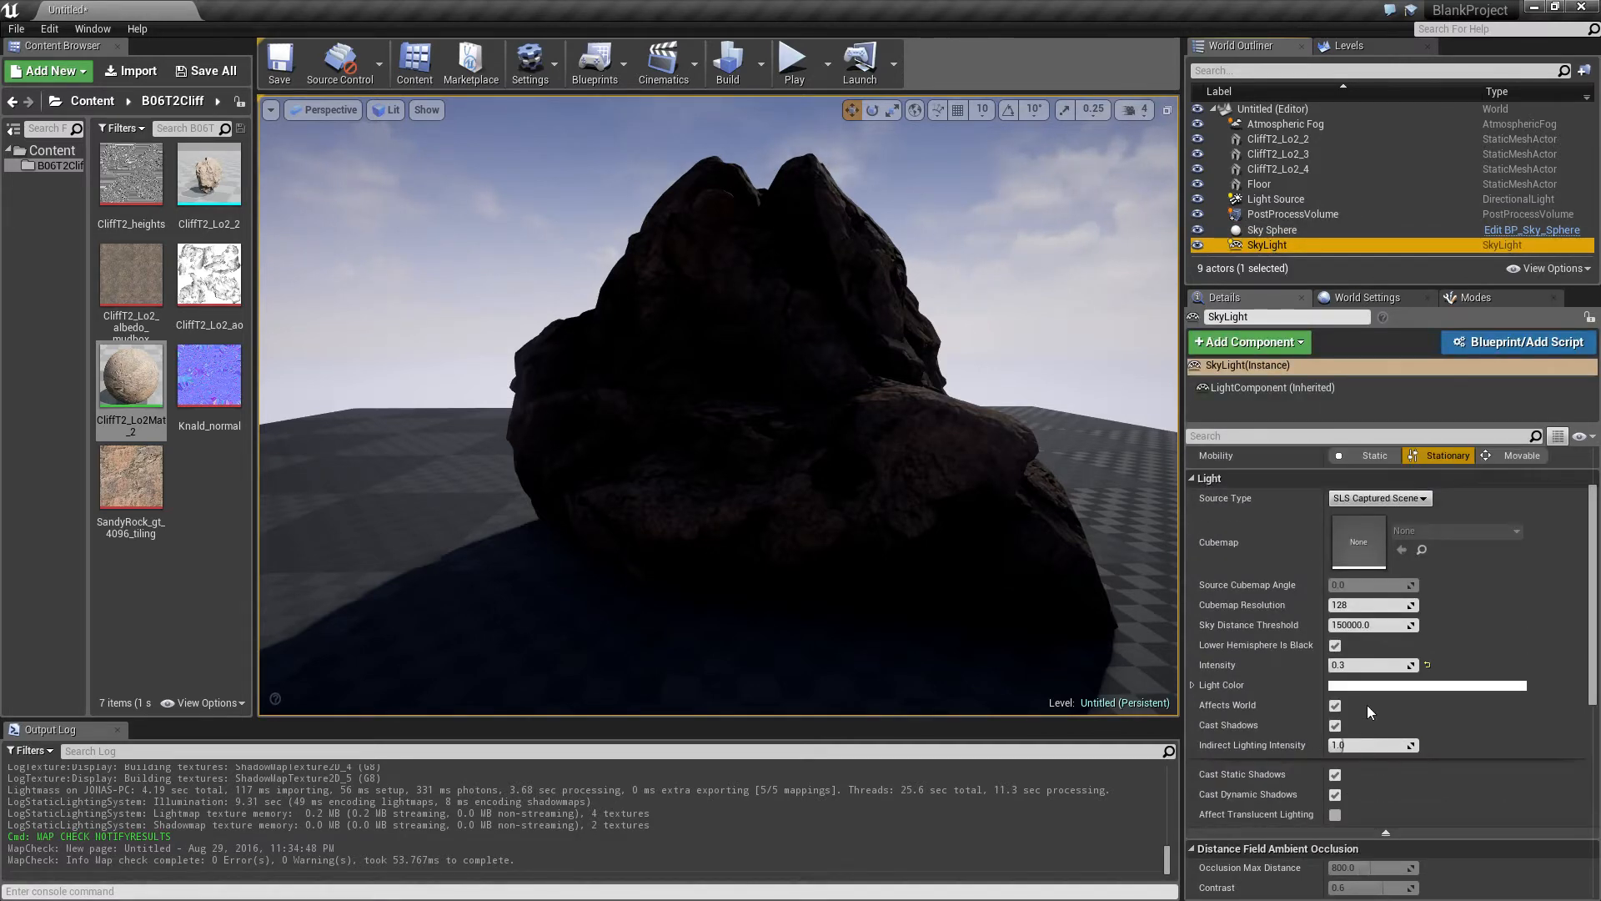
scroll(1367, 728, down, 4)
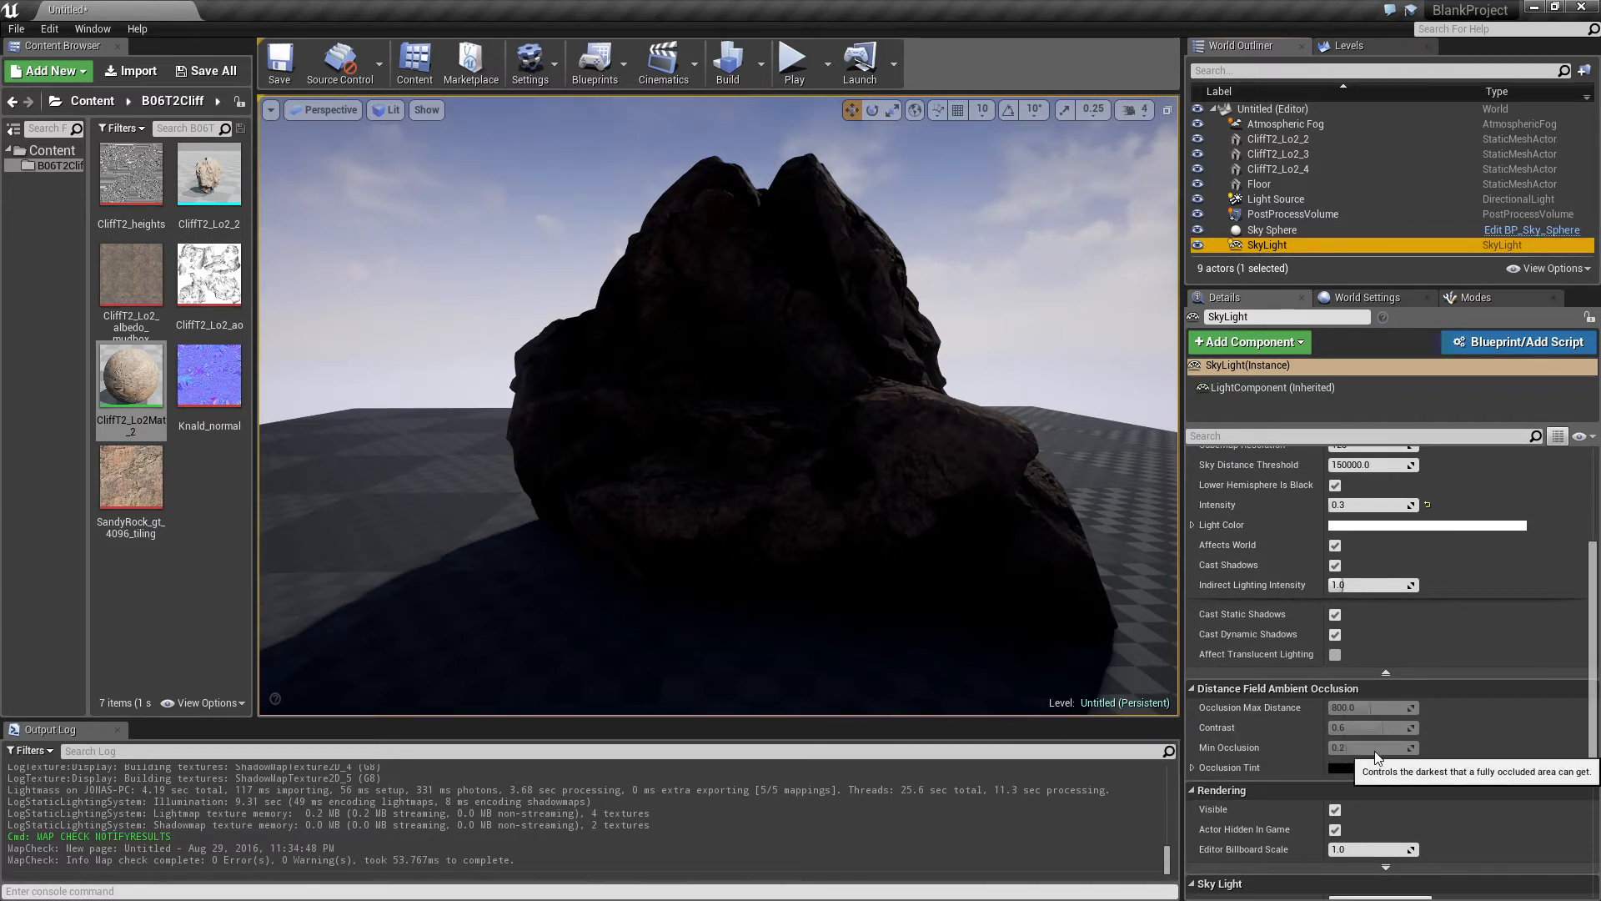
- Set the PostProcessVolume's Ambient Occlusion radius to 800
click(1292, 213)
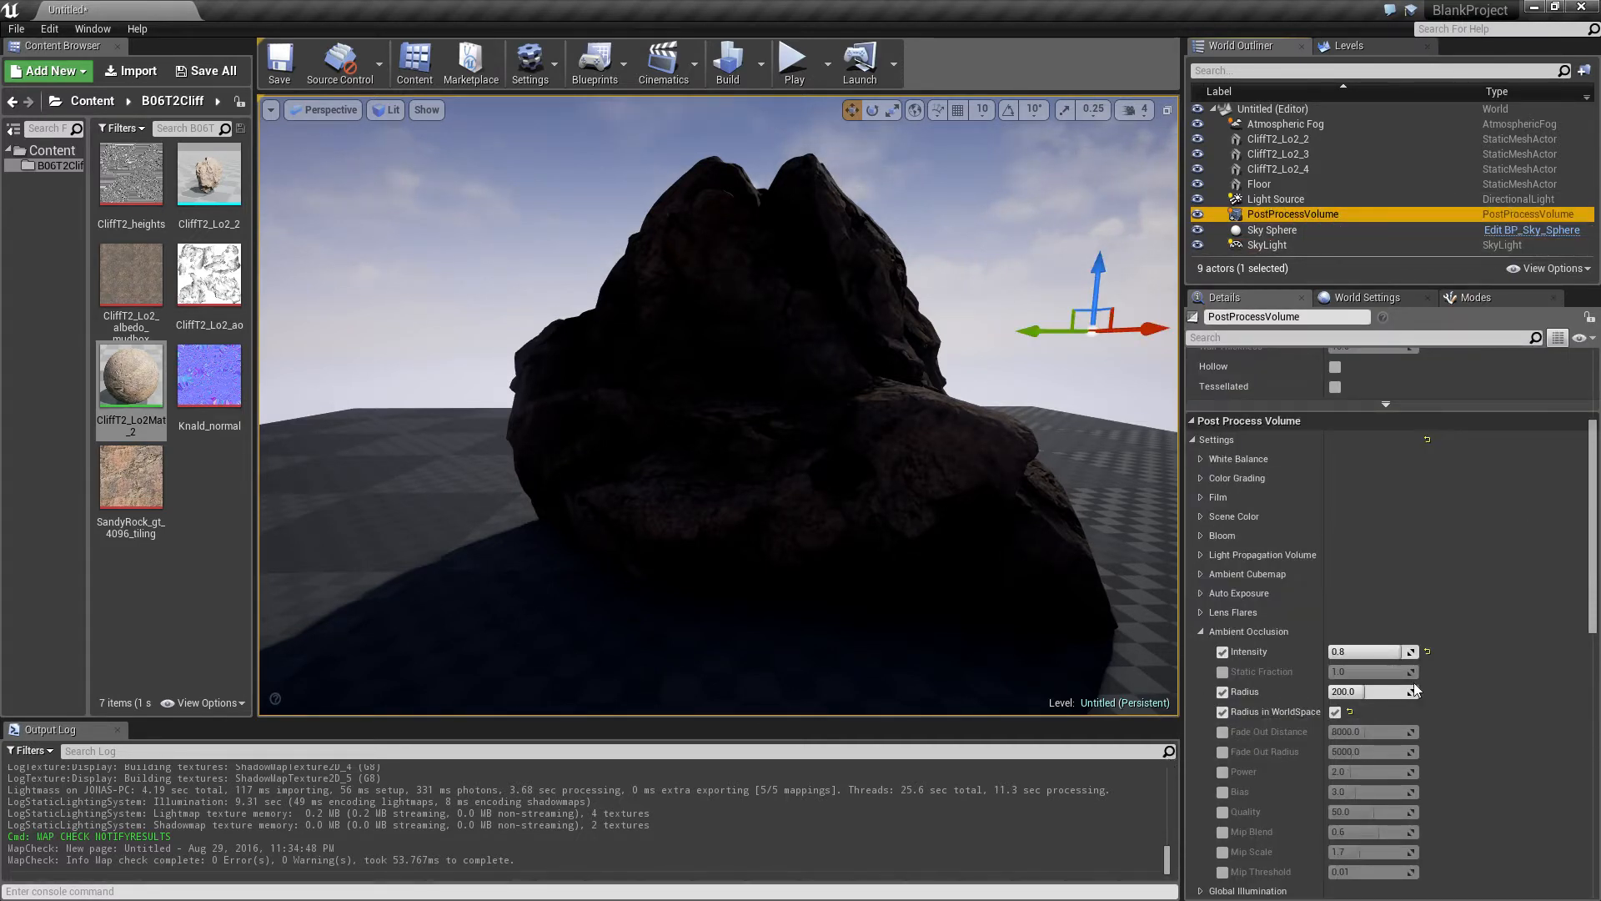
click(1373, 689)
text(800)
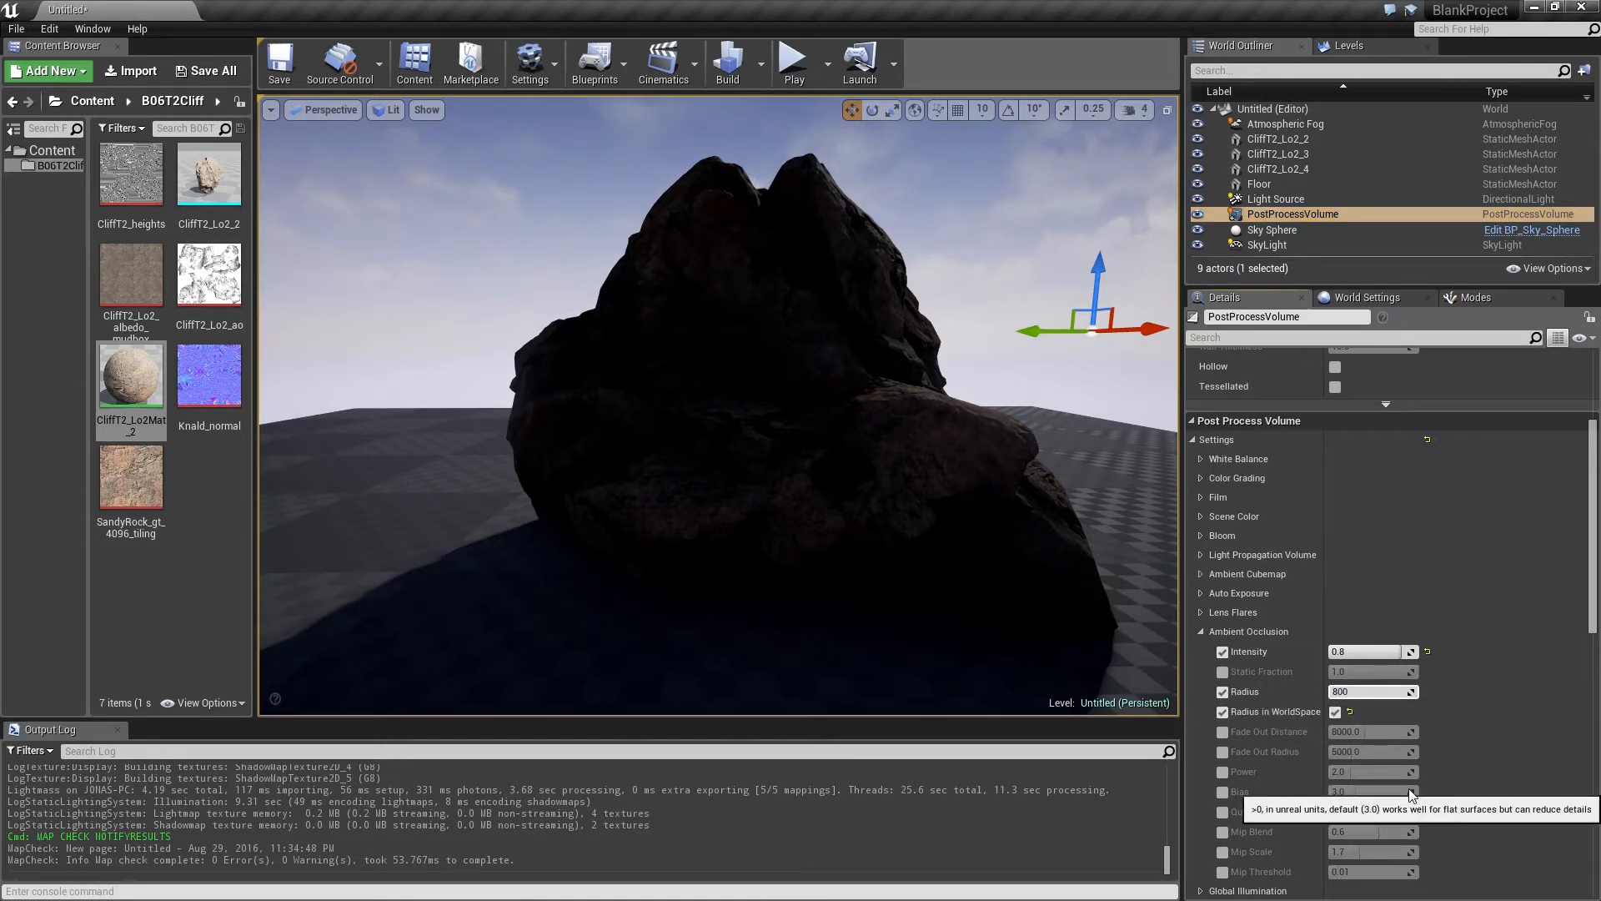
key(Return)
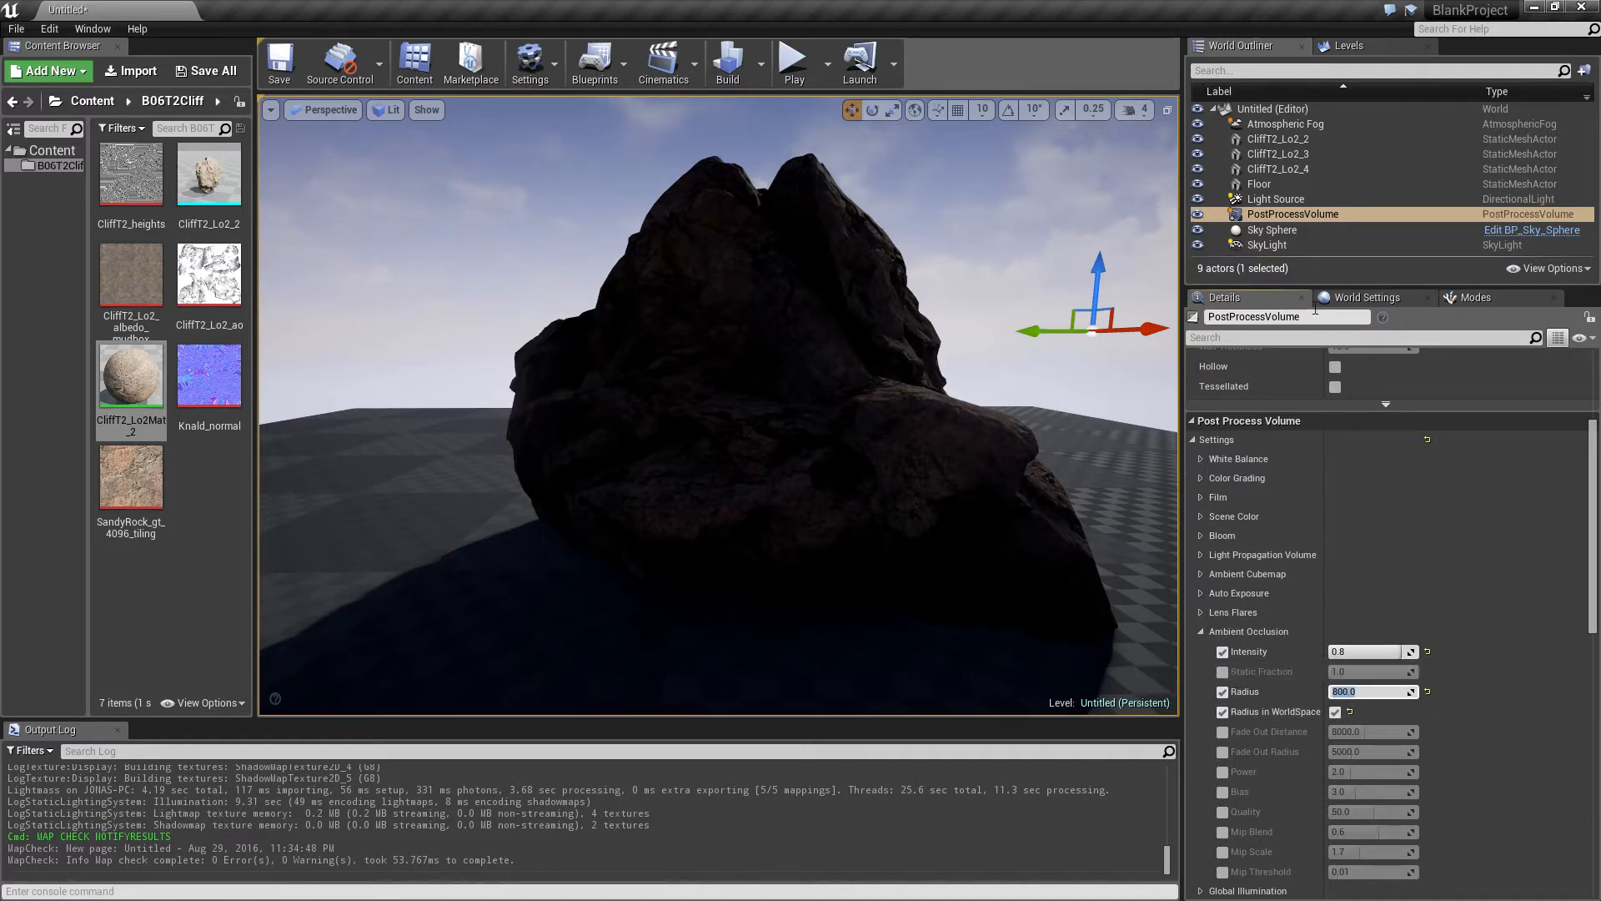
- Try lower Ambient Occlusion intensities on the PostProcessVolume, ending at about 0.07
click(1282, 244)
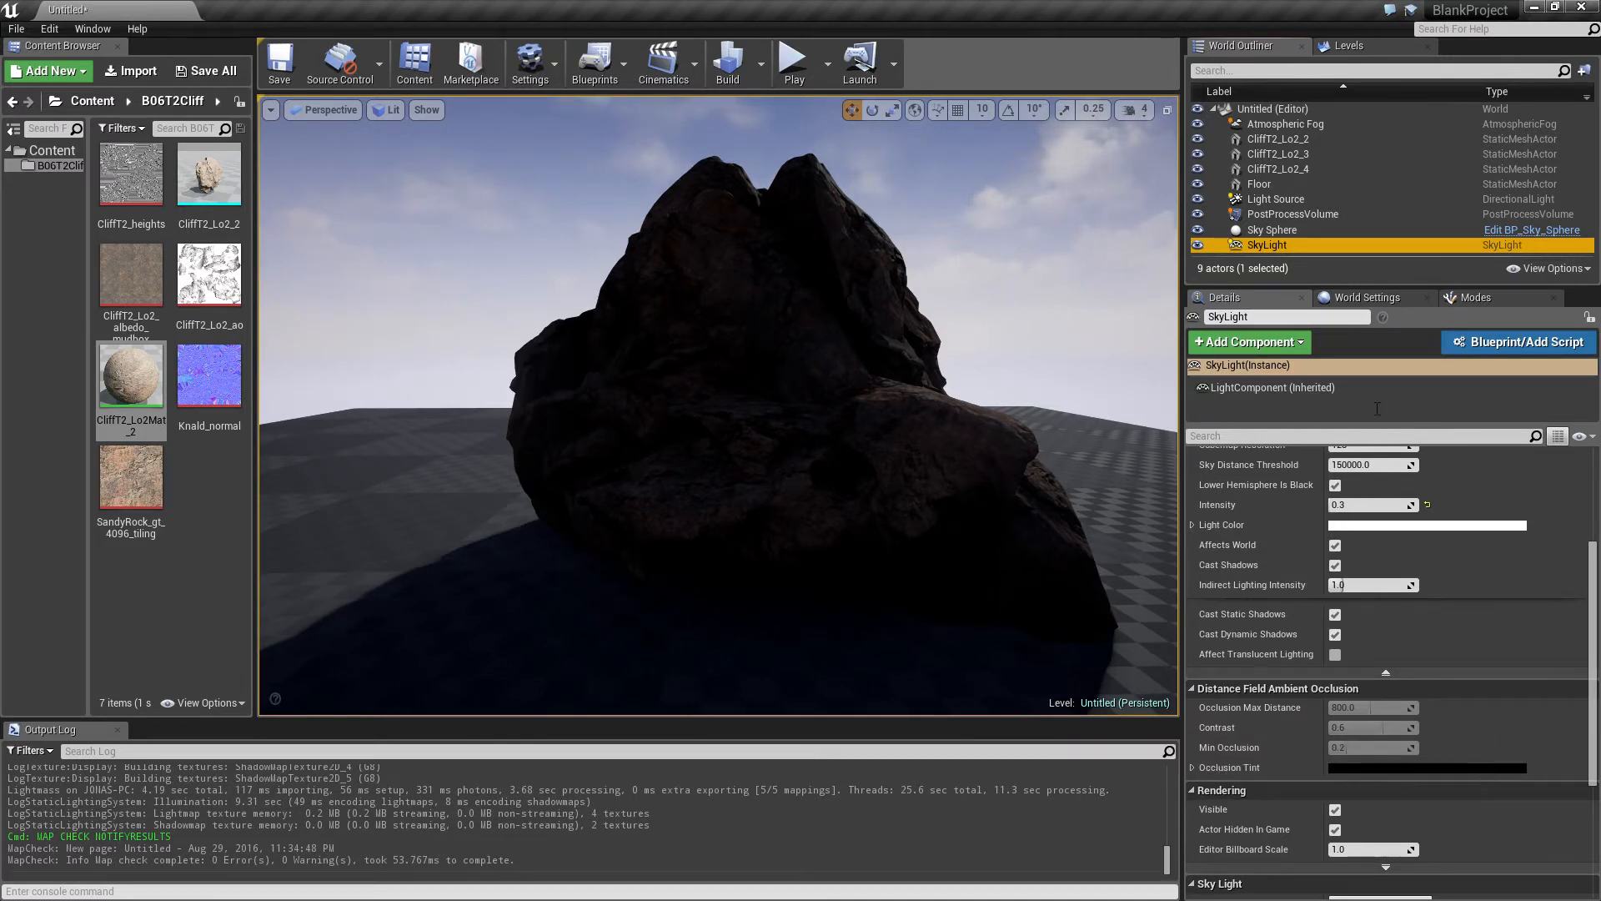
click(1297, 216)
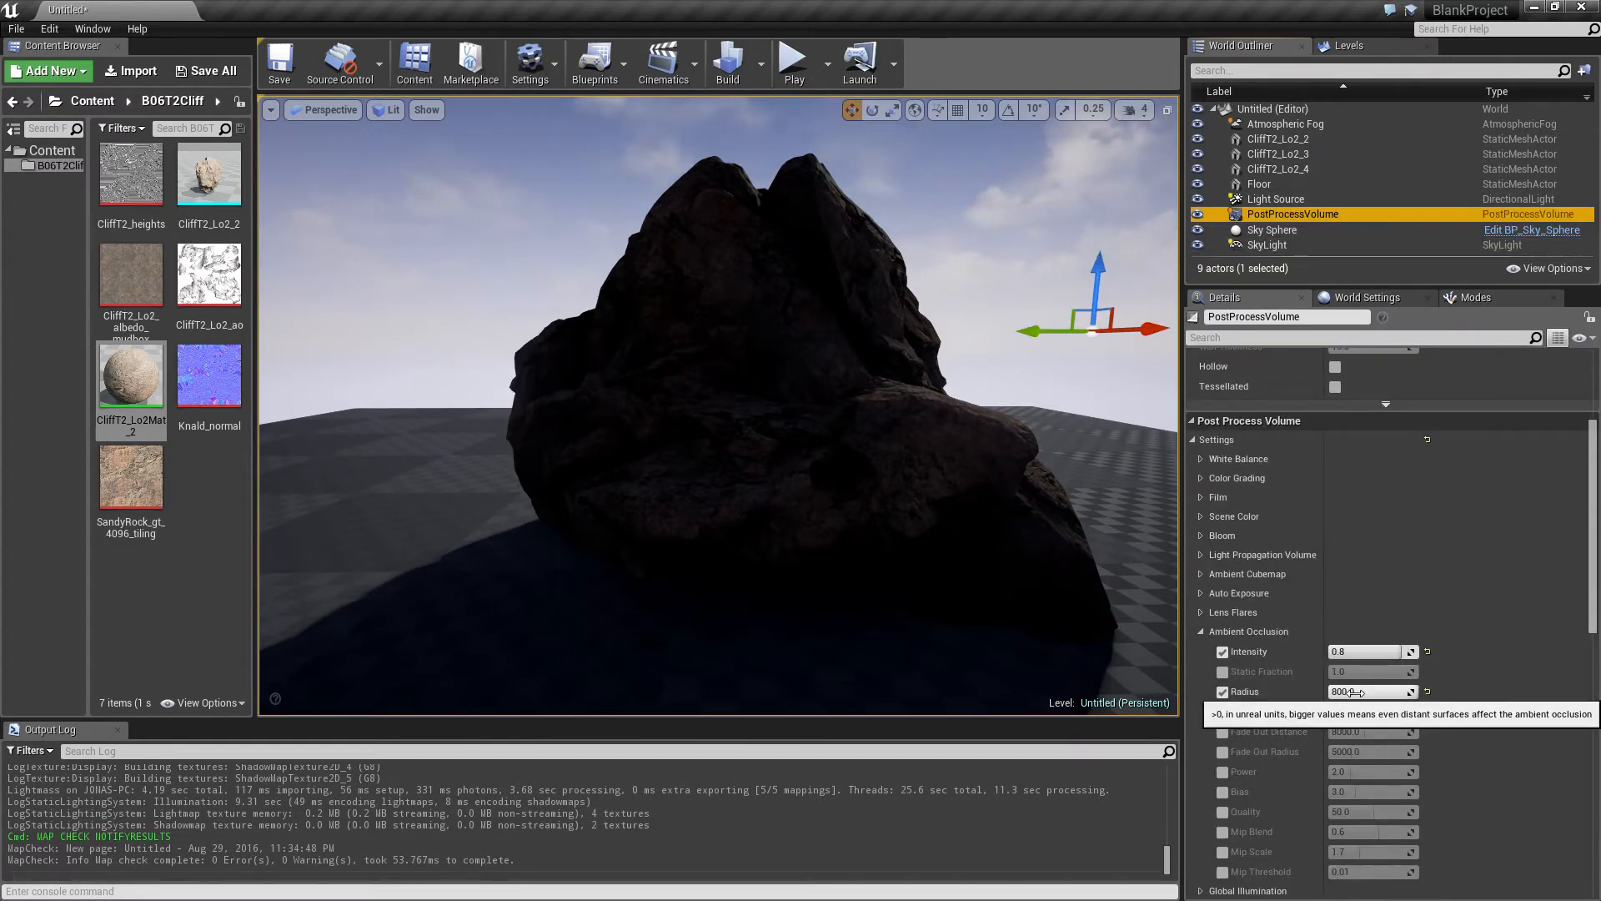
drag(1368, 651, 1332, 651)
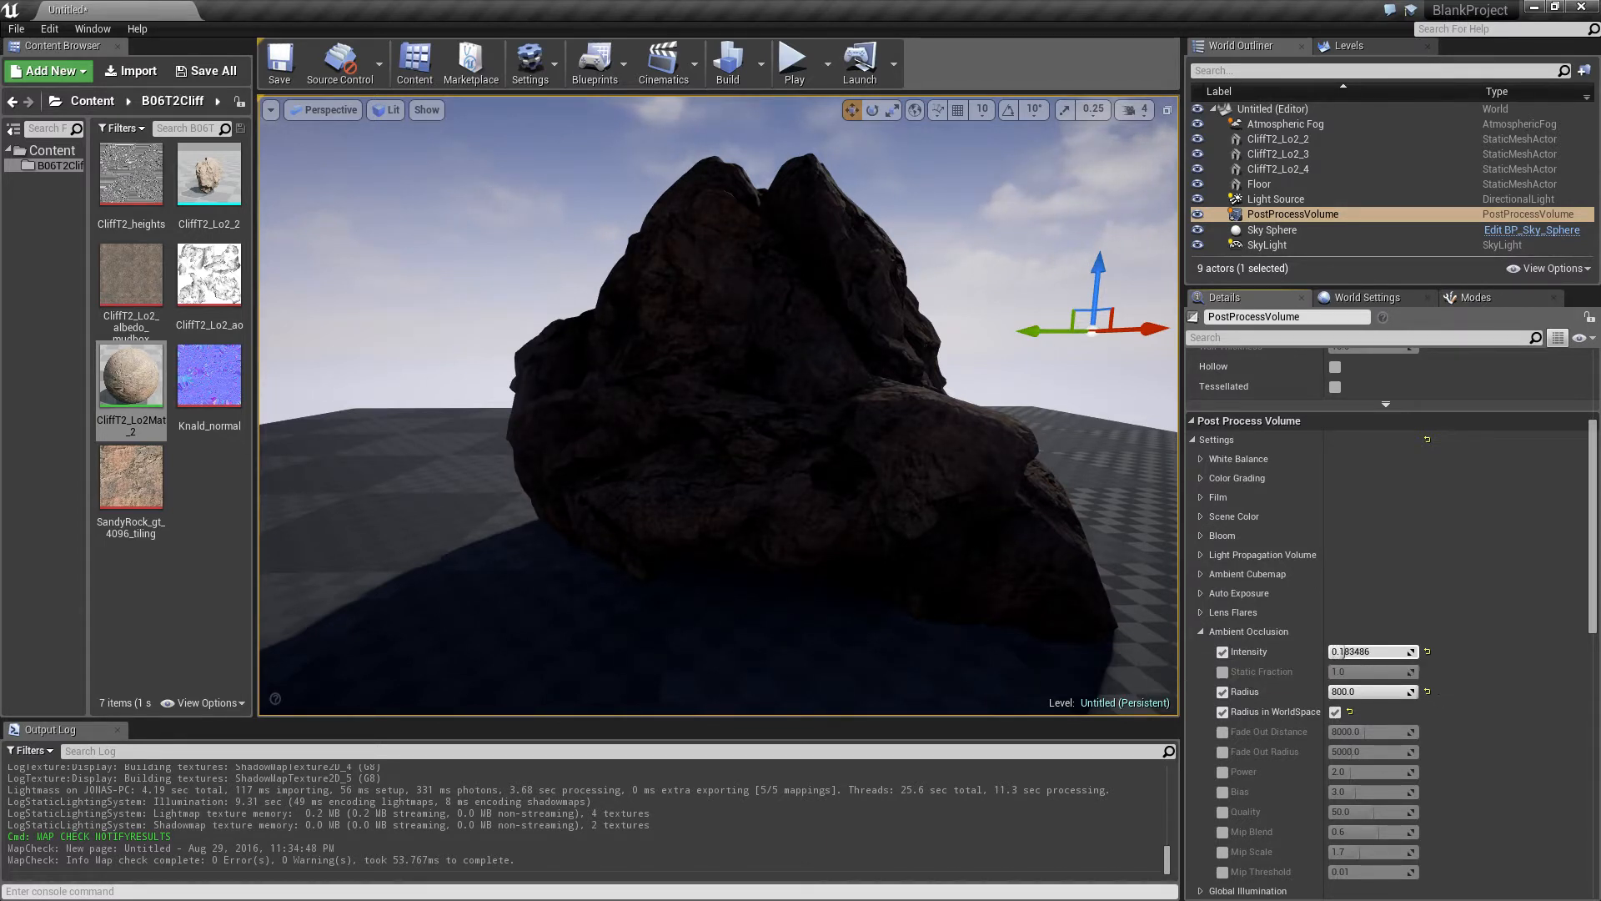
drag(1342, 652, 1375, 651)
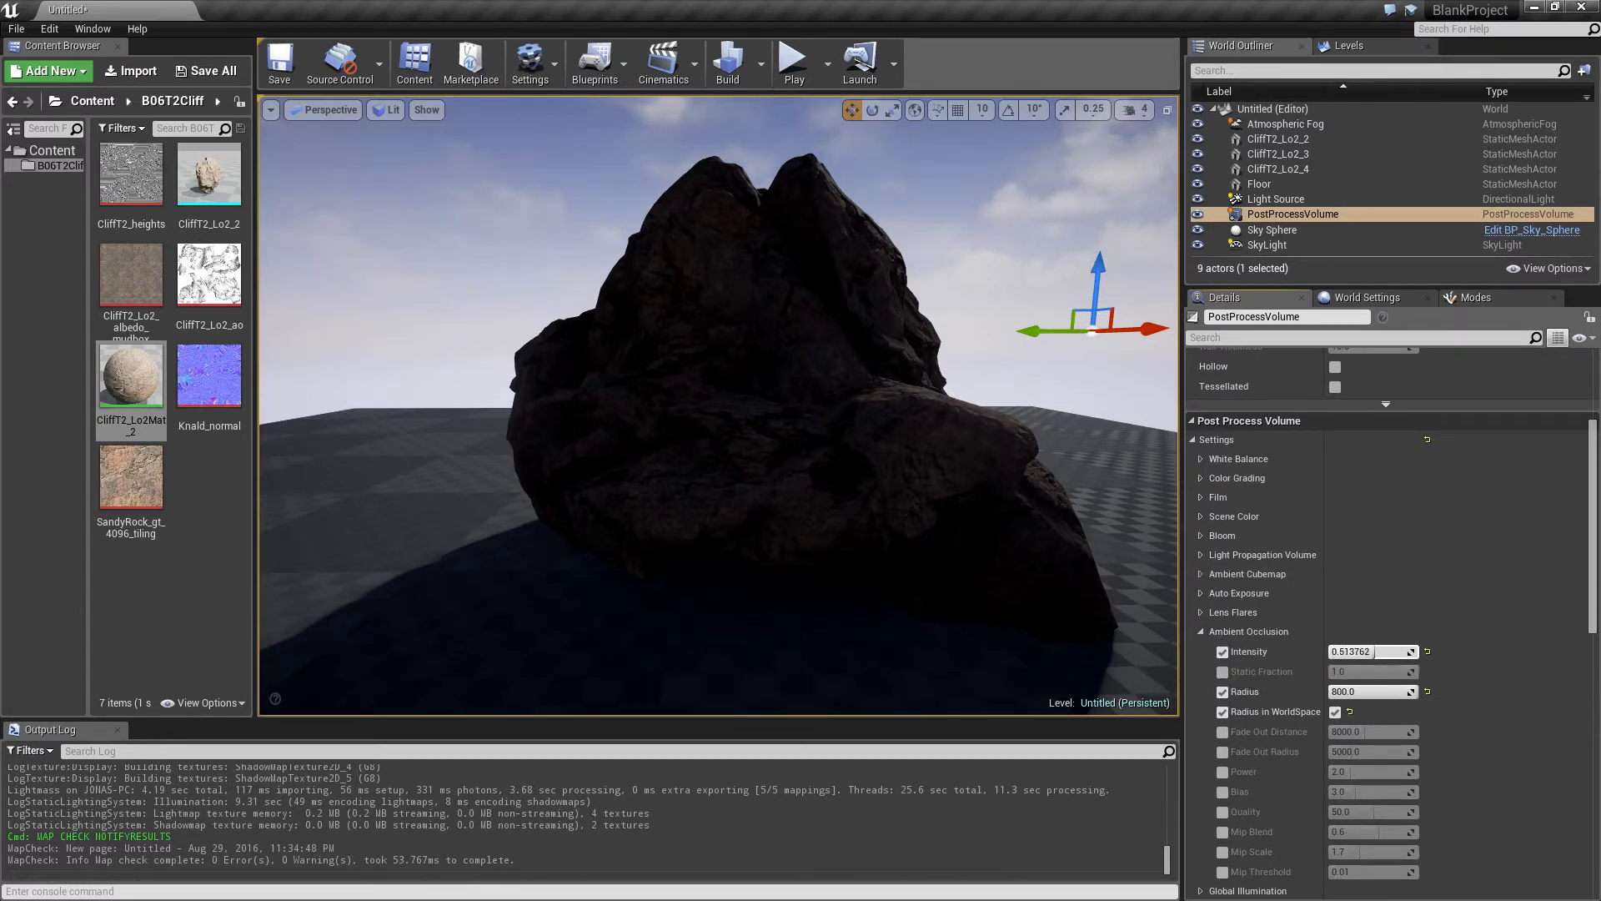
- Rebuild the scene's lighting and inspect the rock and its shadow on the floor
click(722, 67)
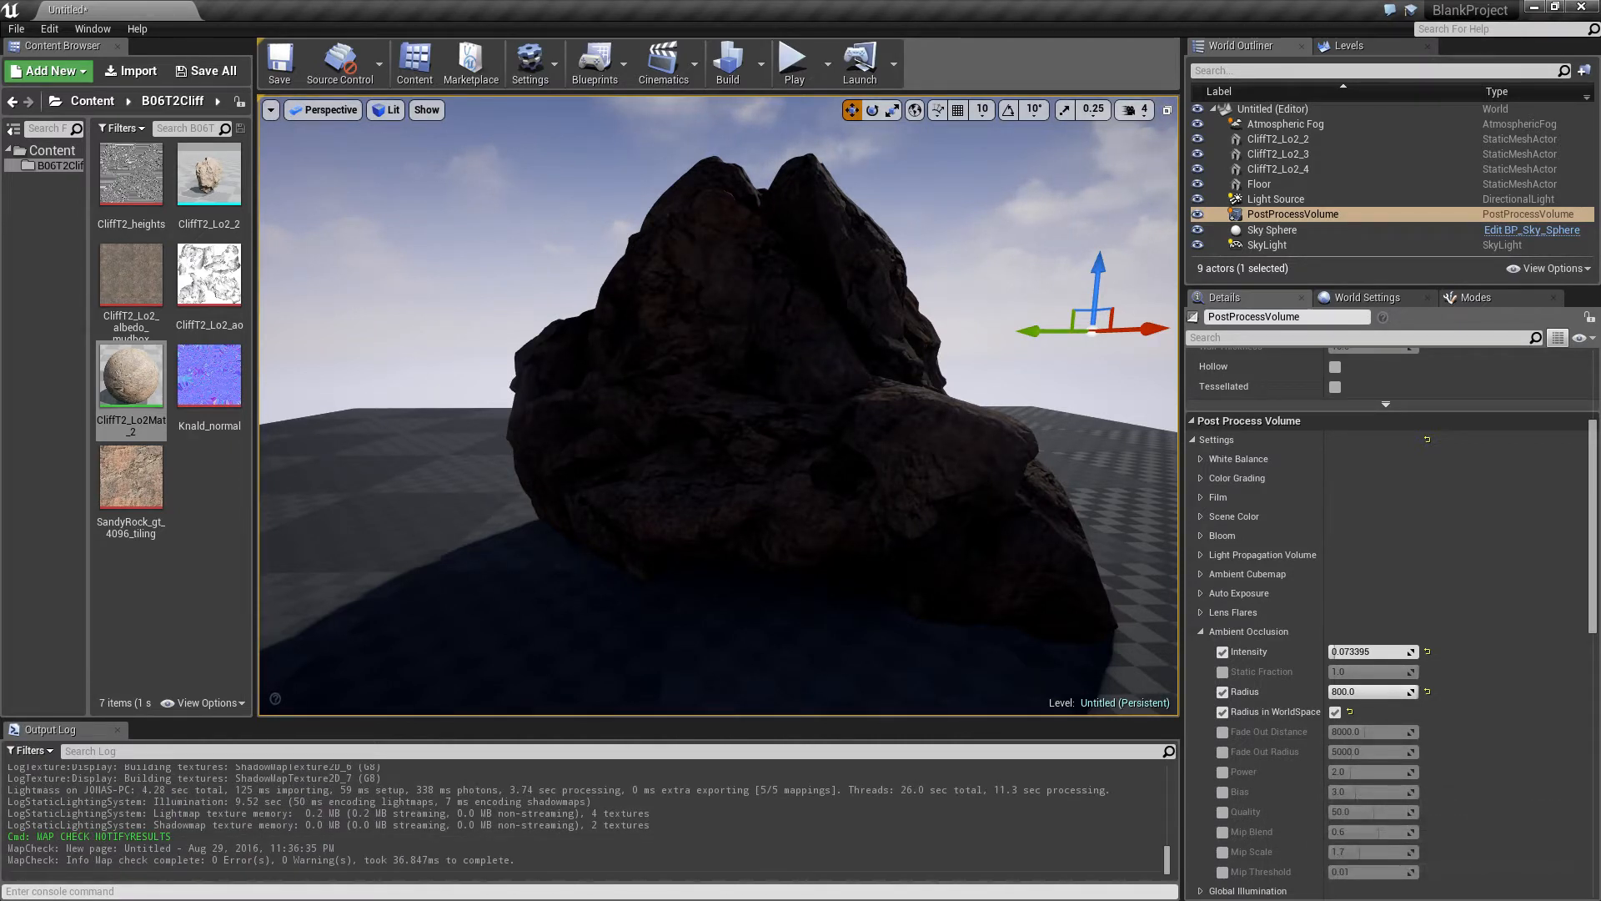
mouse_move(718, 409)
middle_down()
mouse_move(718, 501)
mouse_move(717, 437)
middle_up()
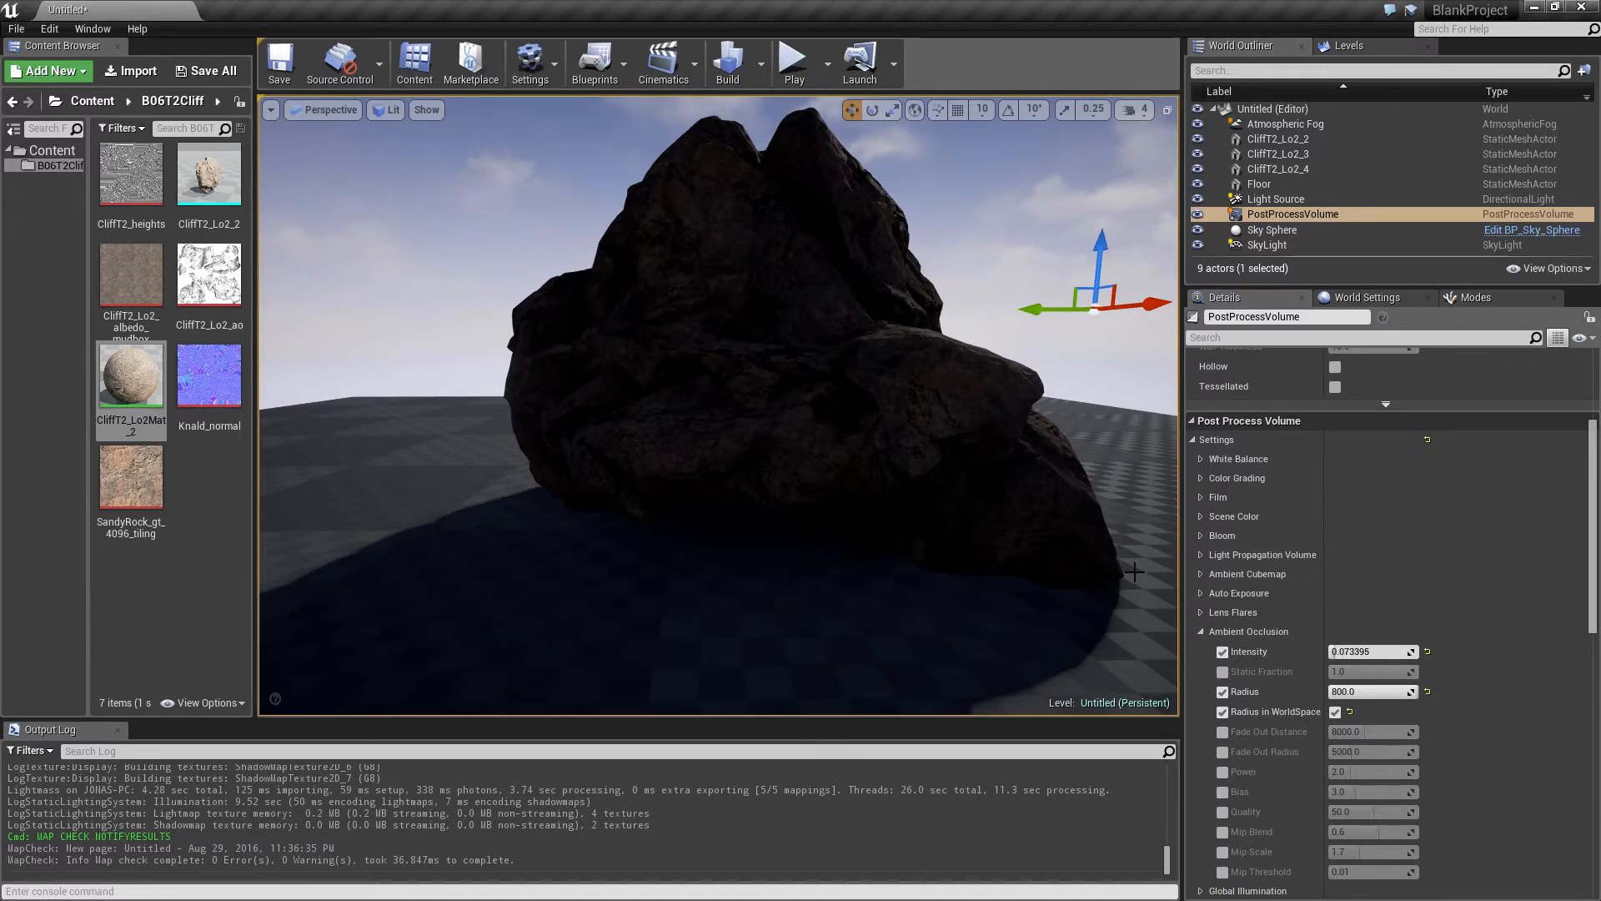
- Try an Ambient Occlusion intensity of 0.5 on the PostProcessVolume and settle on 0.8
click(1381, 651)
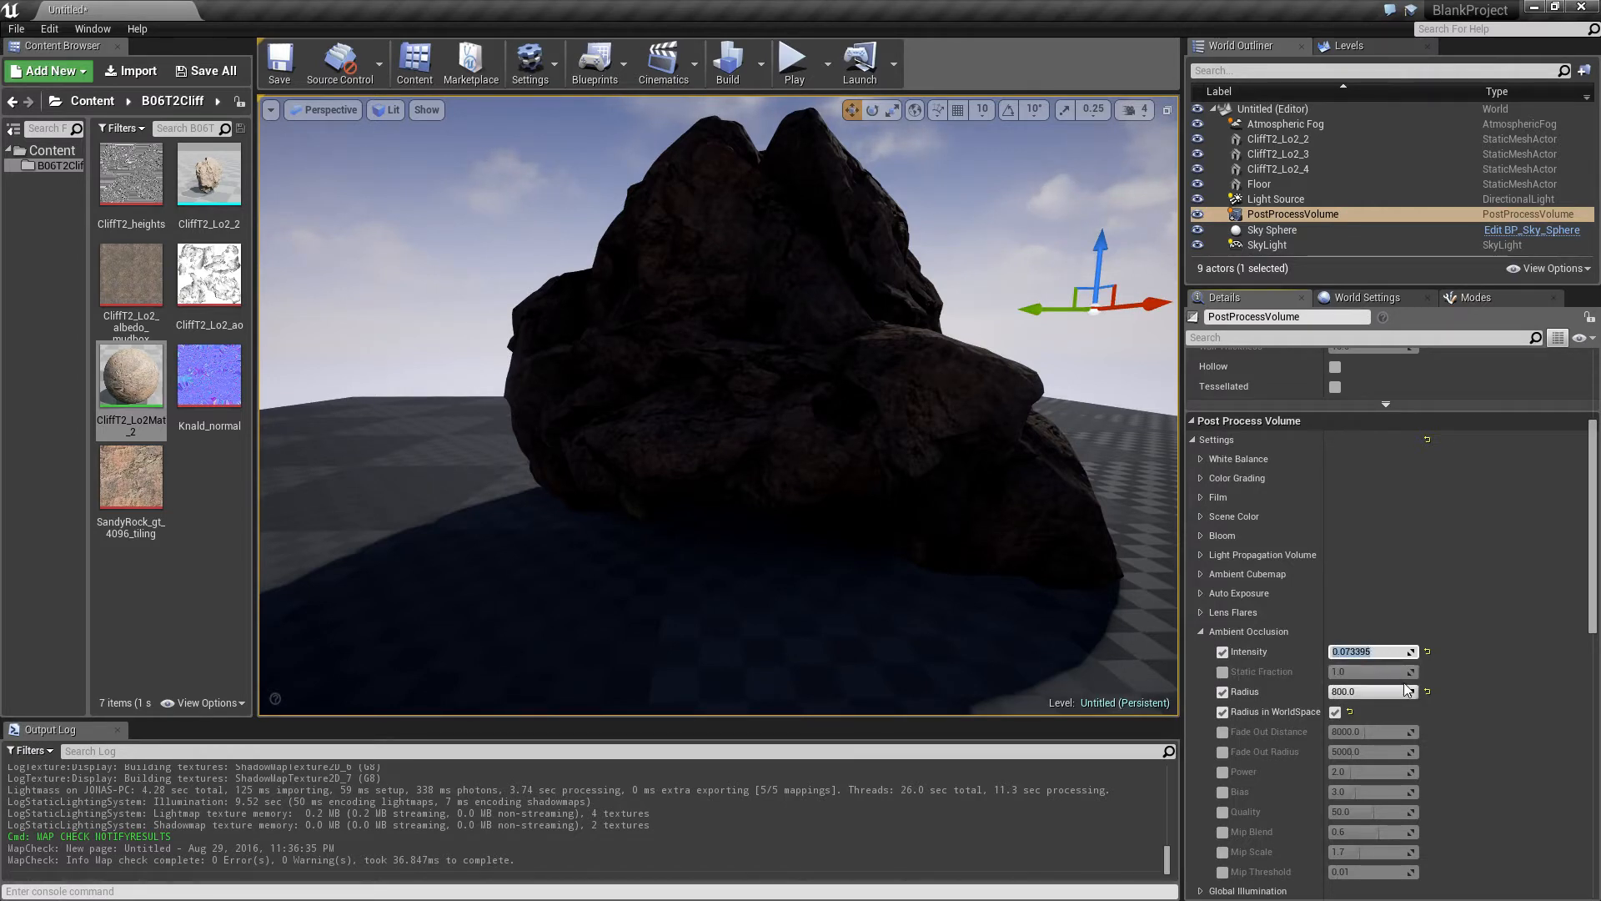
text(0.6)
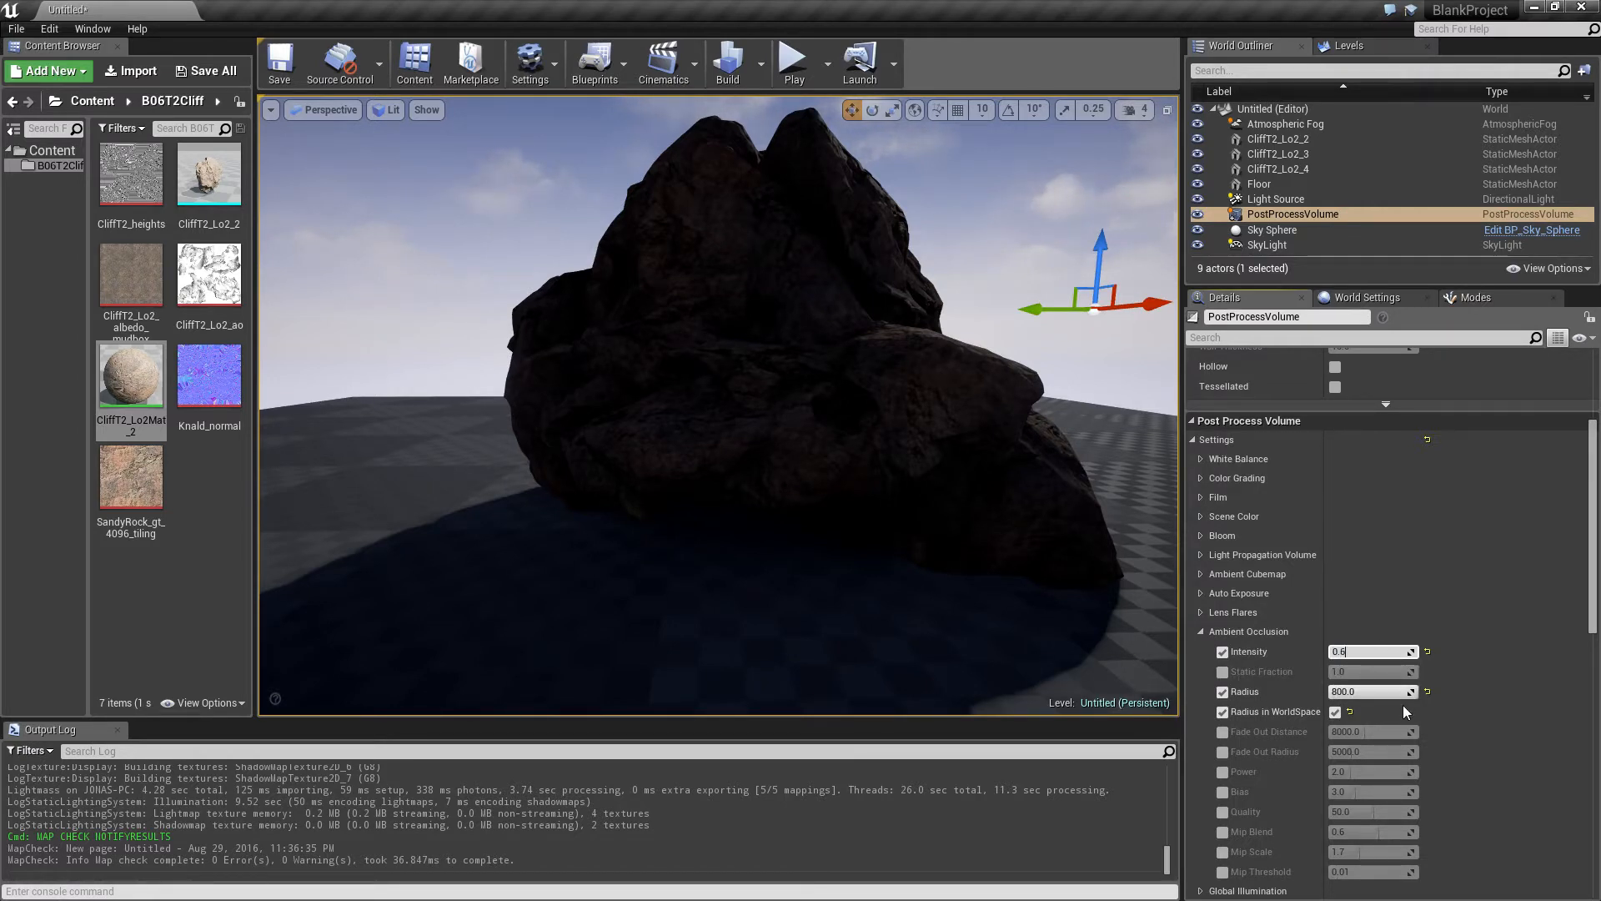
key(BackSpace)
text(5)
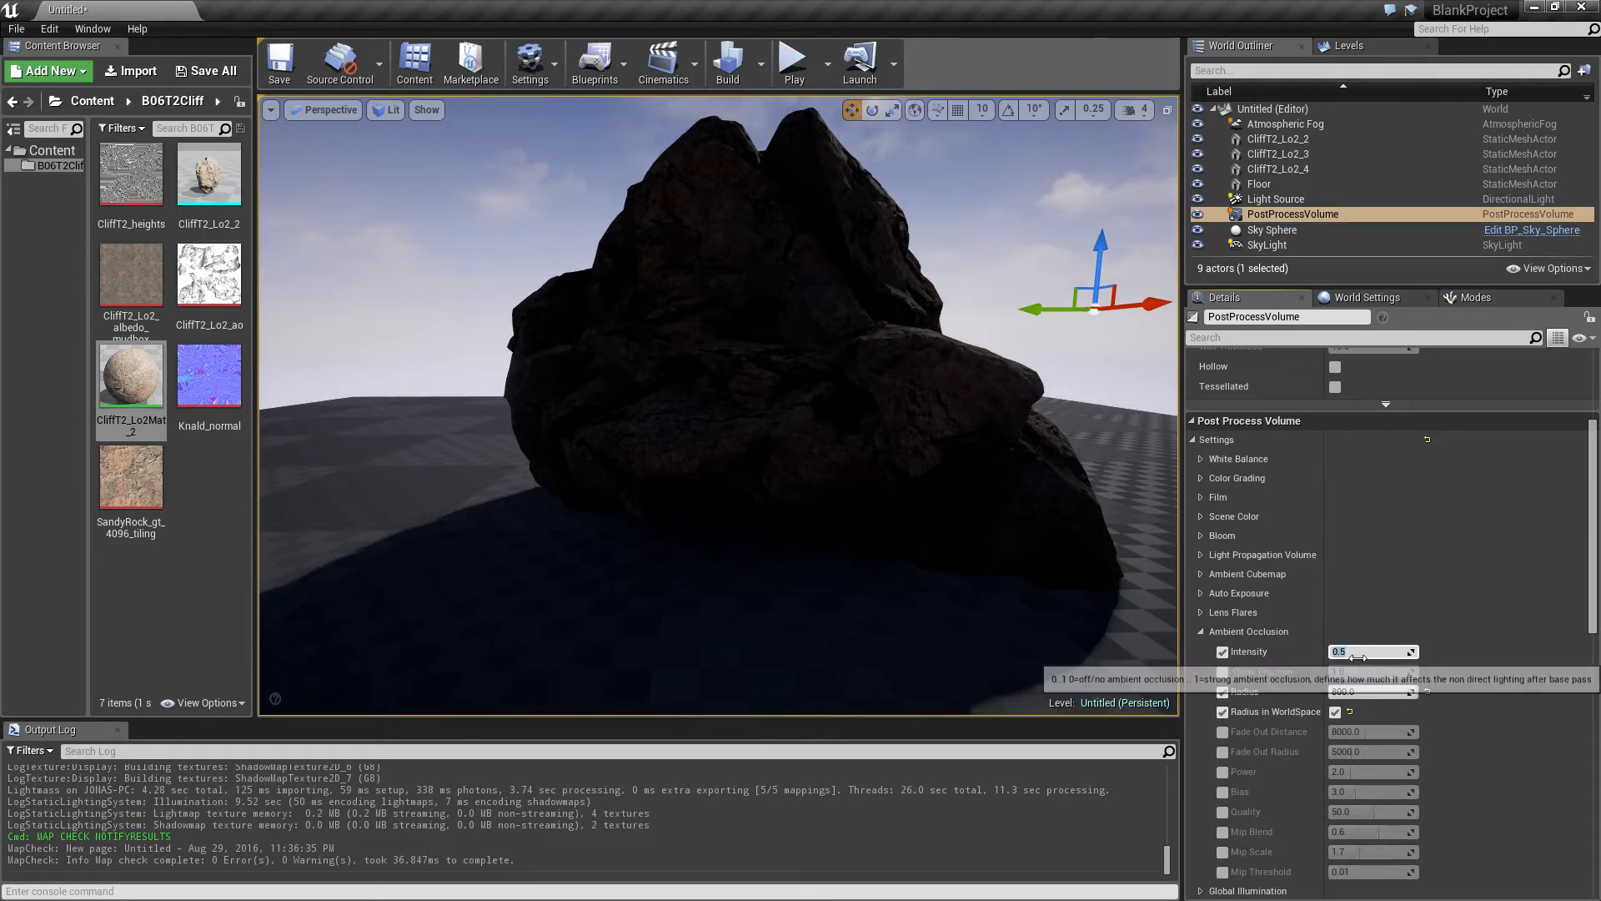
text(0.8)
key(Return)
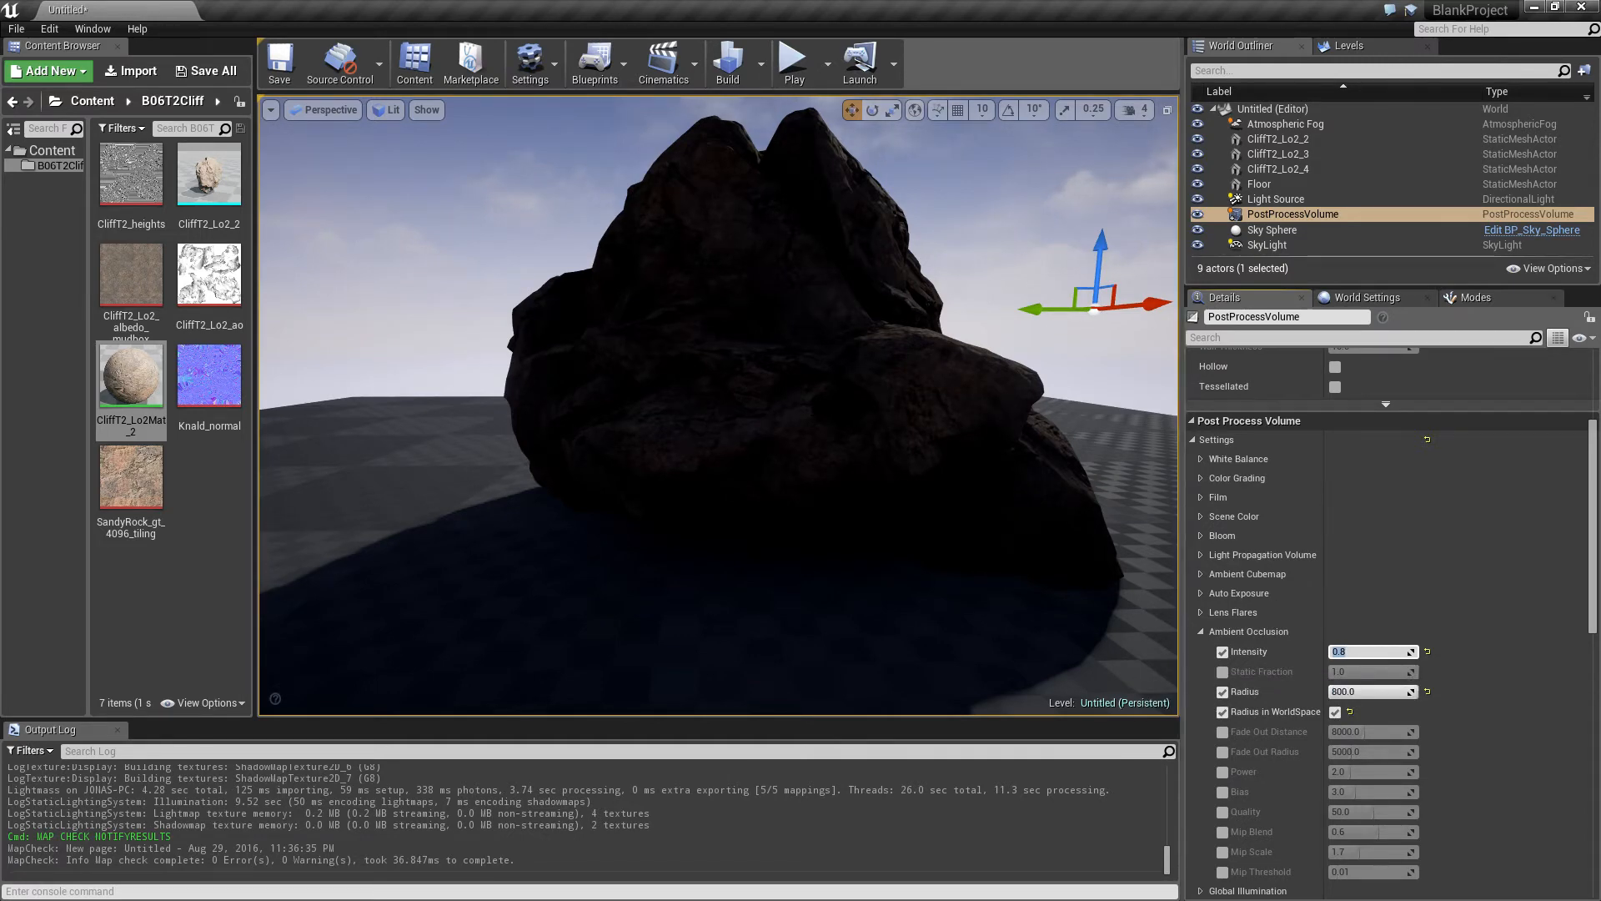
- Set the Light Source's intensity to 3, briefly trying 4 for comparison
key(w)
right_drag(719, 405, 793, 429)
key(s)
key(a)
key(s)
click(1259, 201)
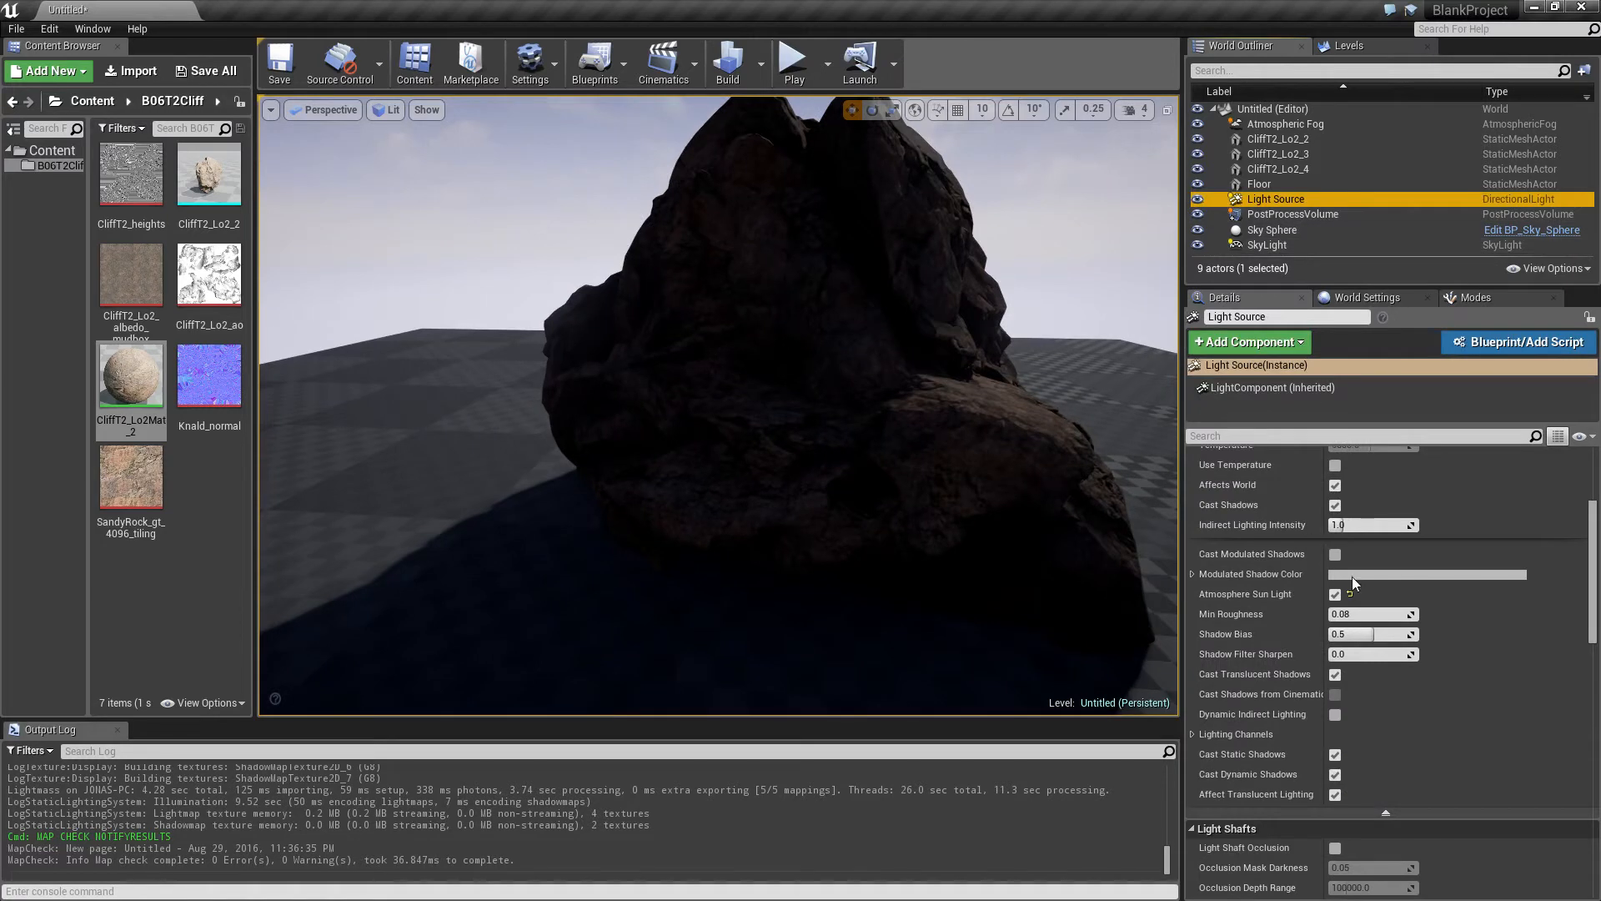
scroll(1440, 652, up, 3)
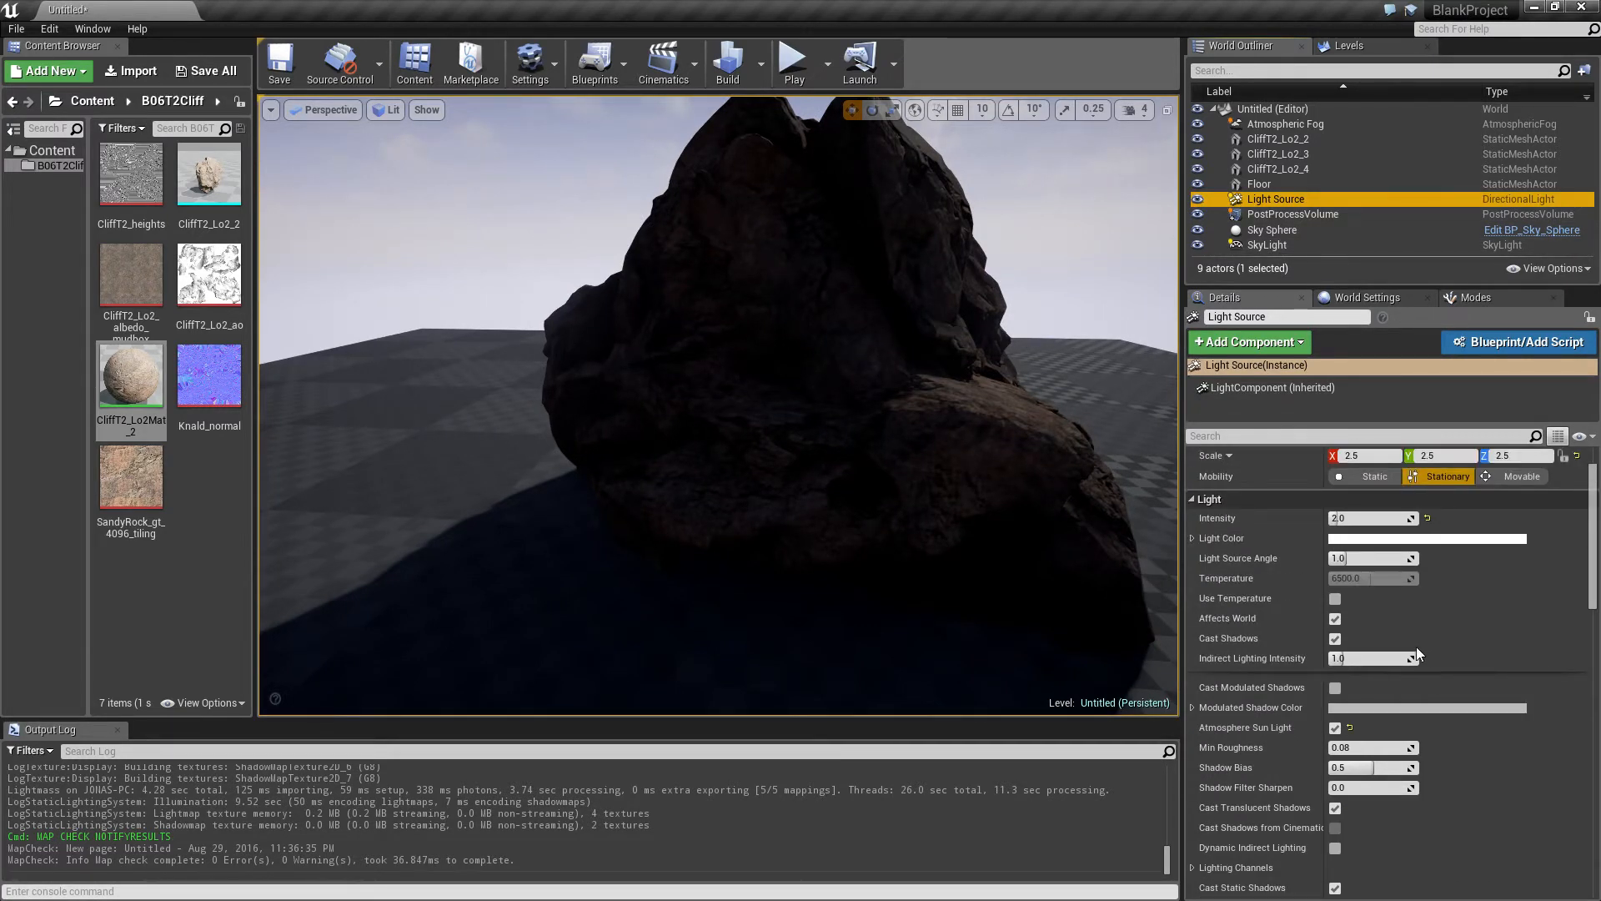
click(1356, 519)
text(3)
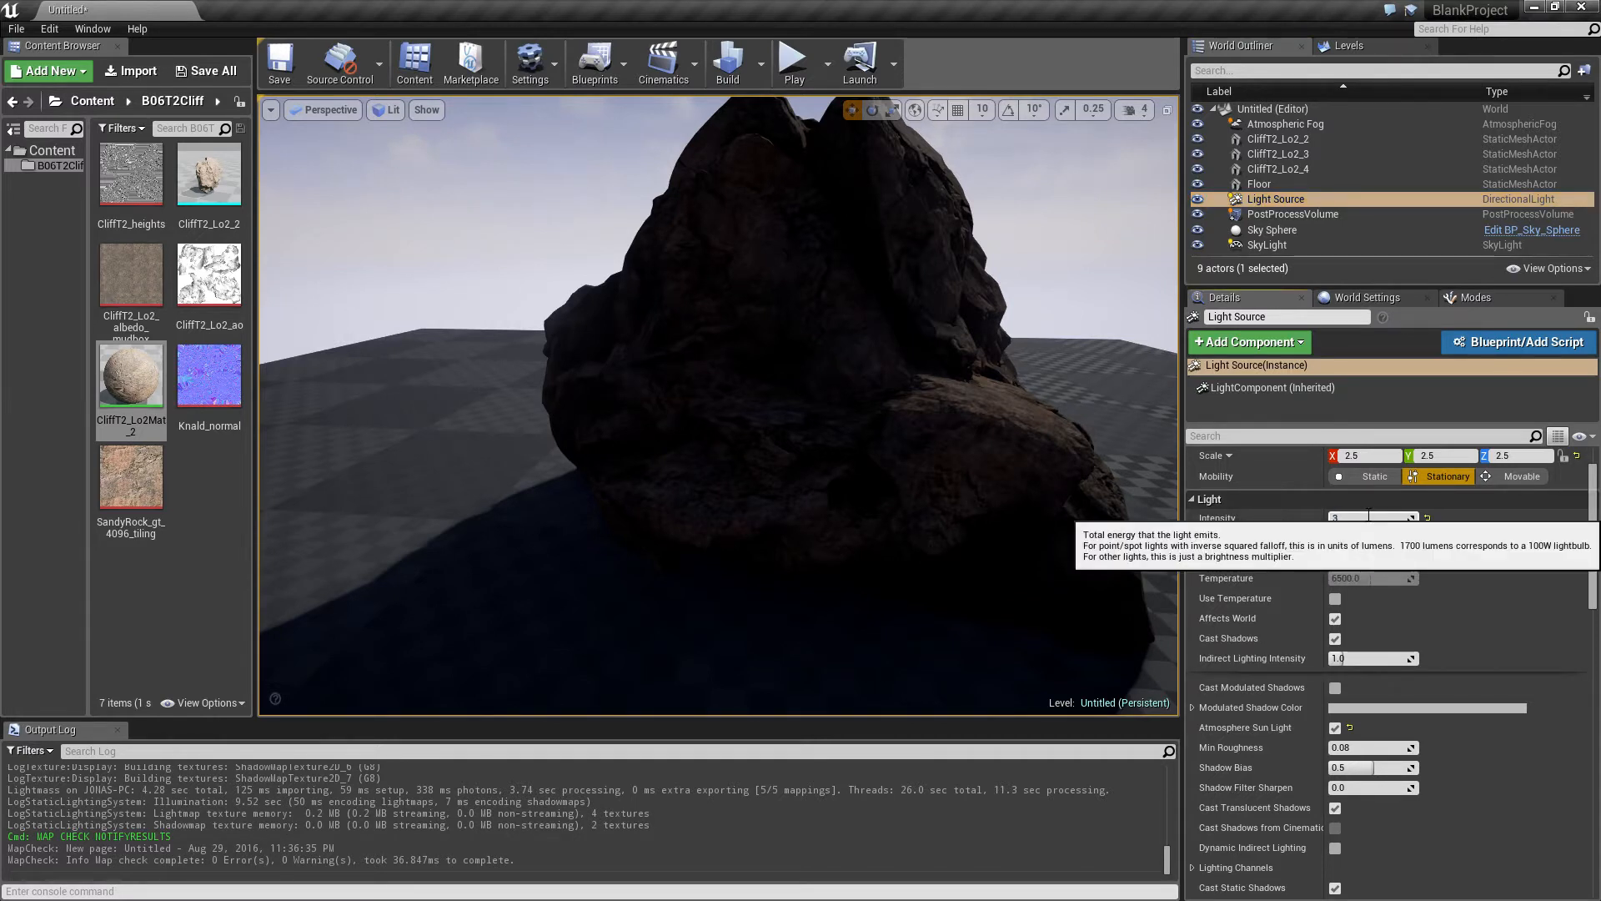
key(Return)
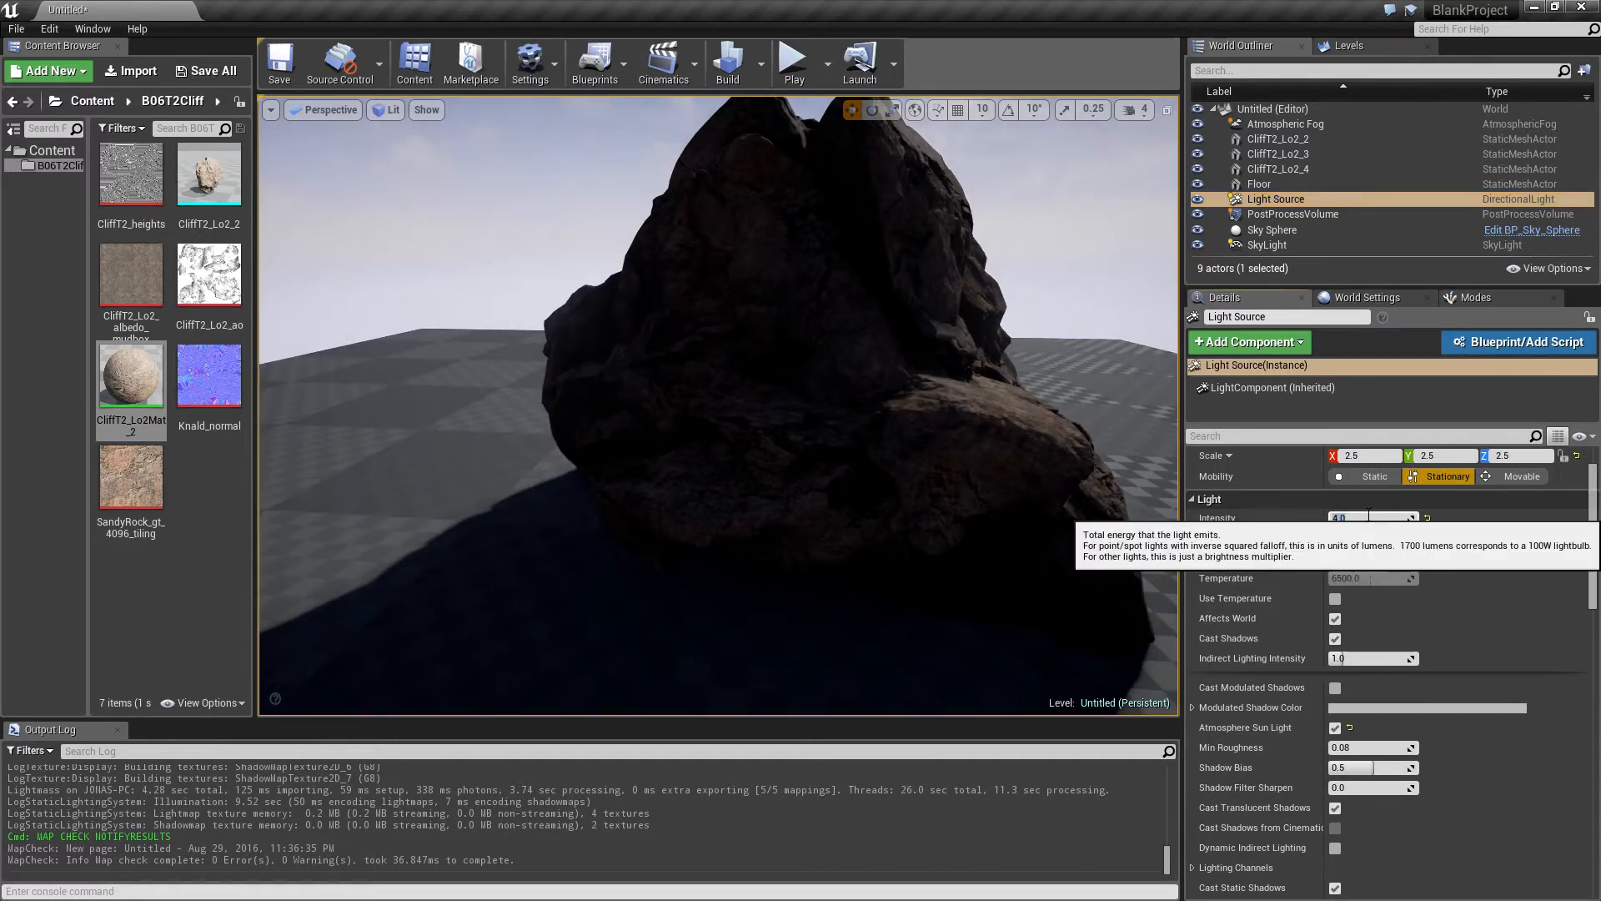
key(Return)
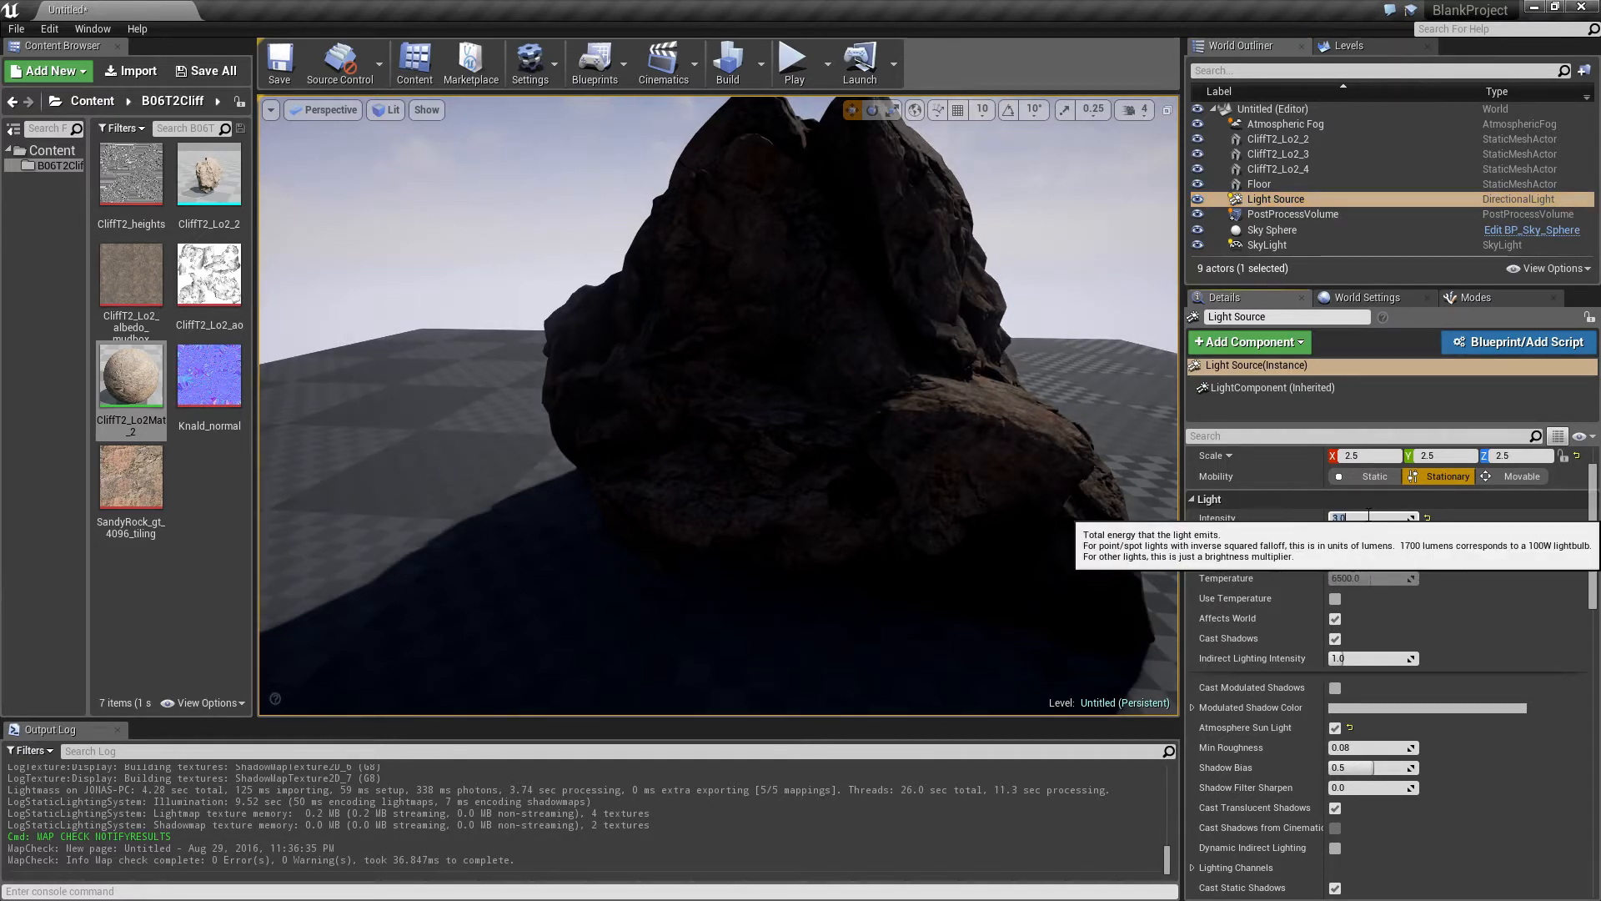
- Rebuild the scene's lighting with the Light Source's Intensity set to 2 and its Light Source Angle set to 3
text(2)
key(Return)
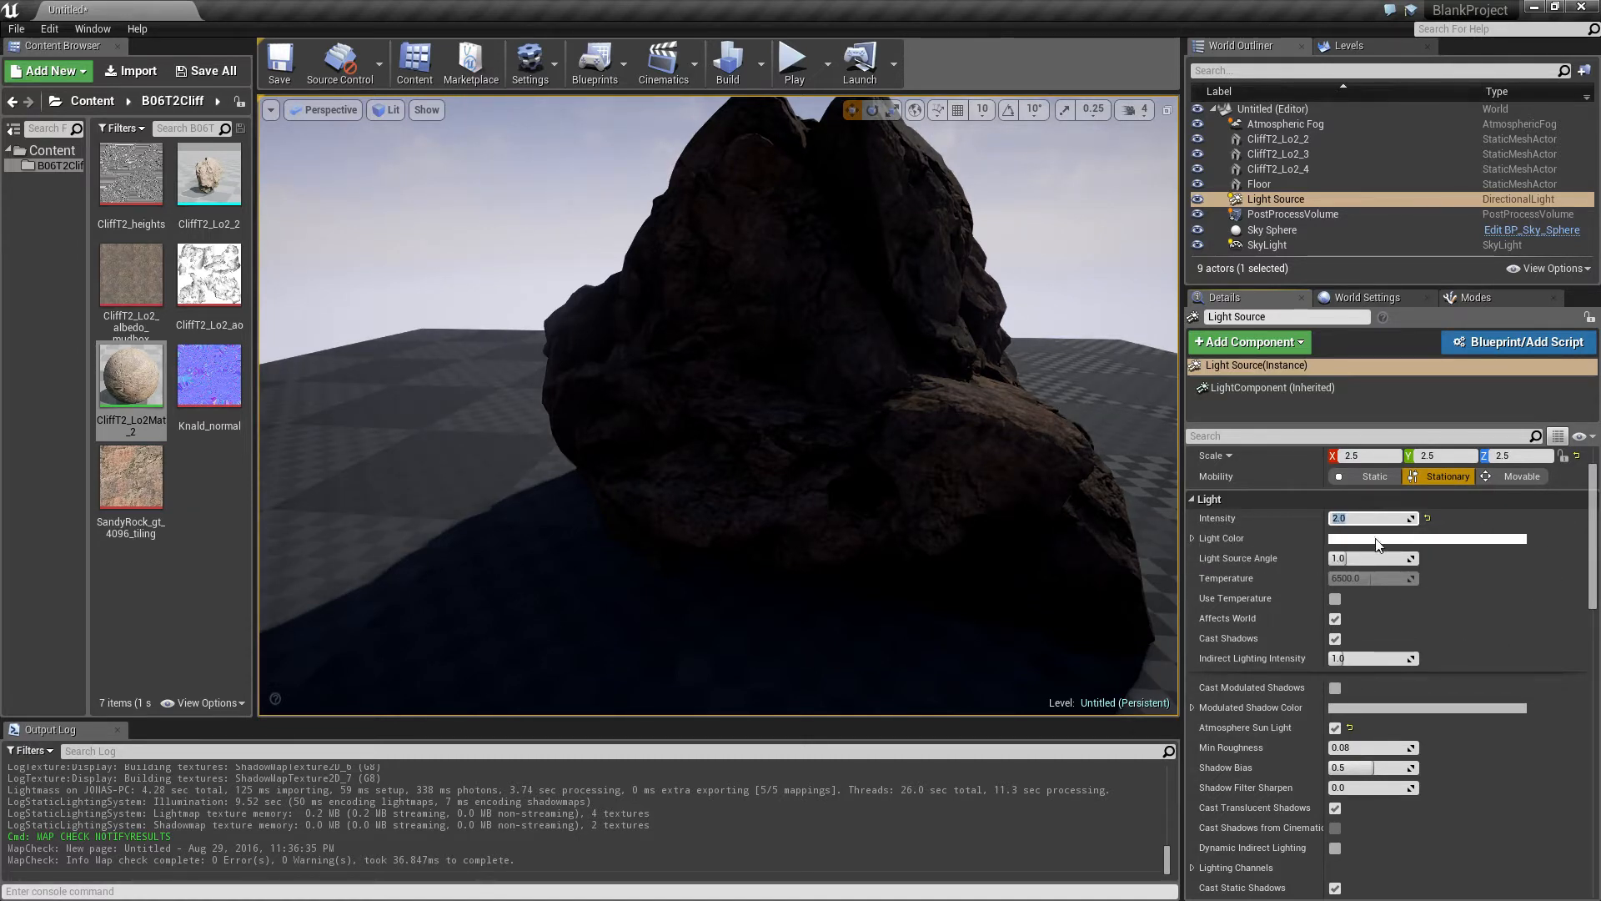
click(1365, 560)
text(3)
key(Return)
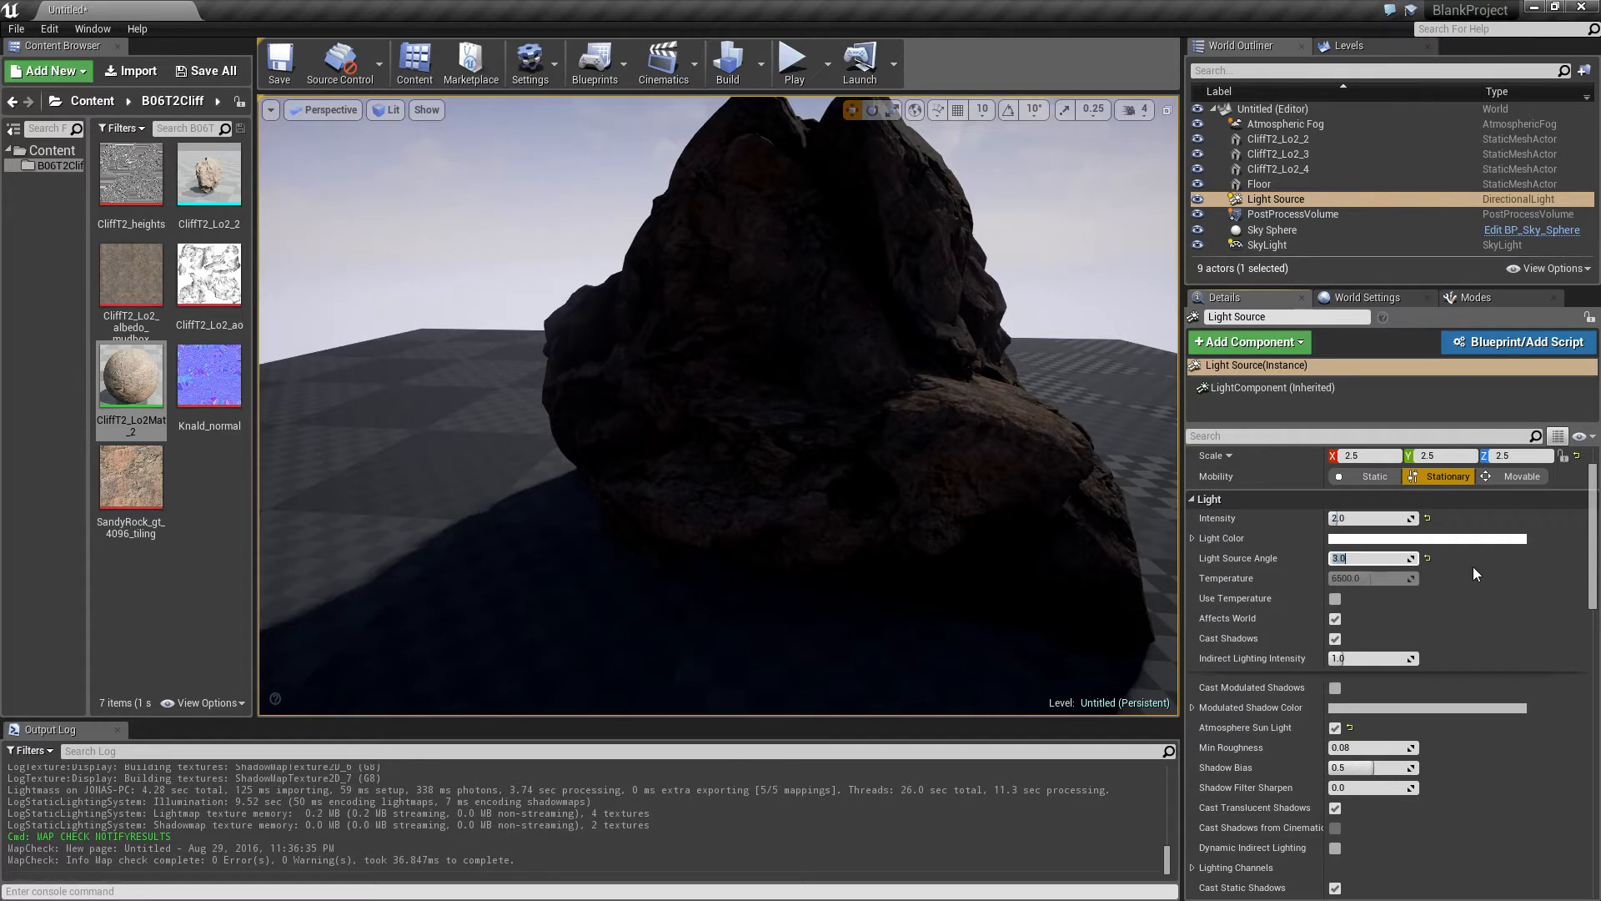
click(725, 69)
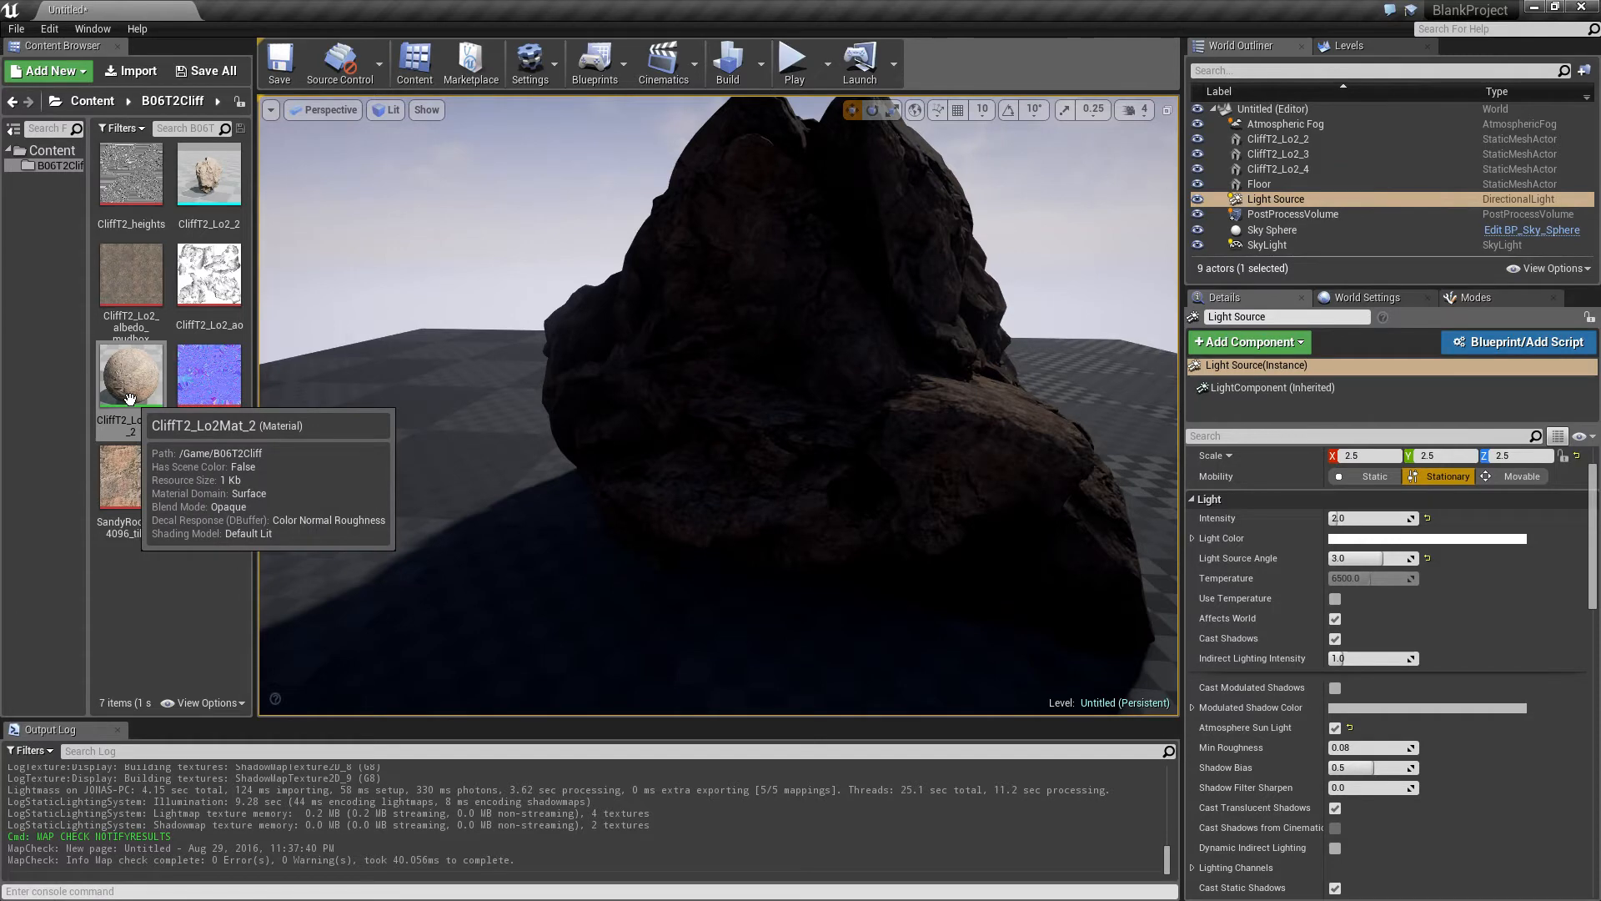
- Select the CliffT2_Lo2_4 rock and review its collision and Lightmass settings
click(792, 293)
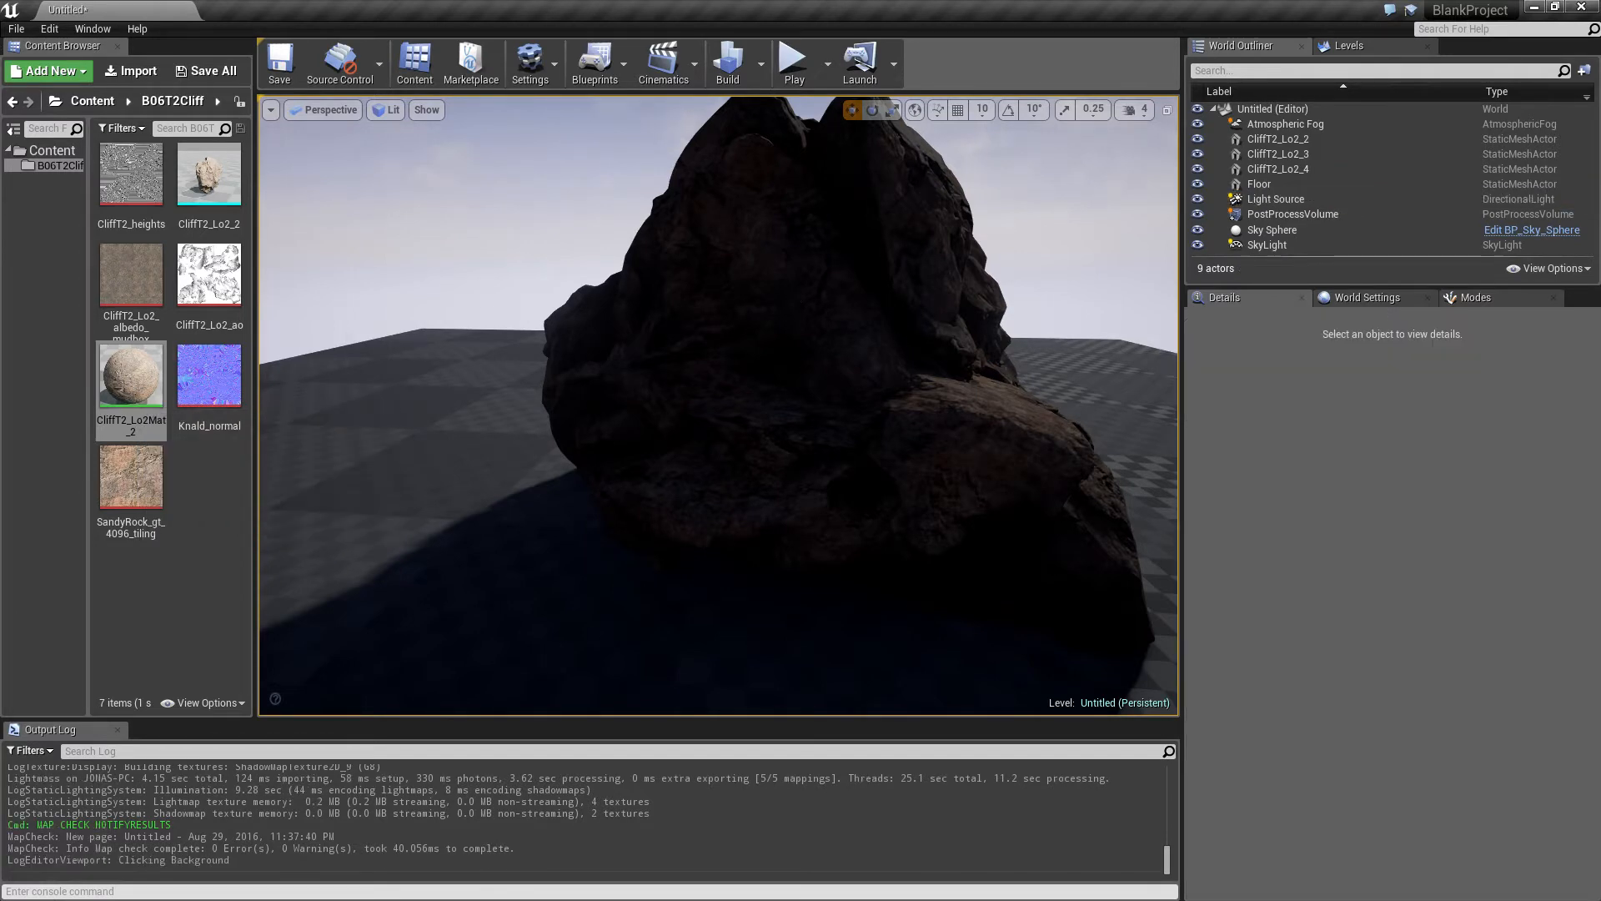
click(951, 450)
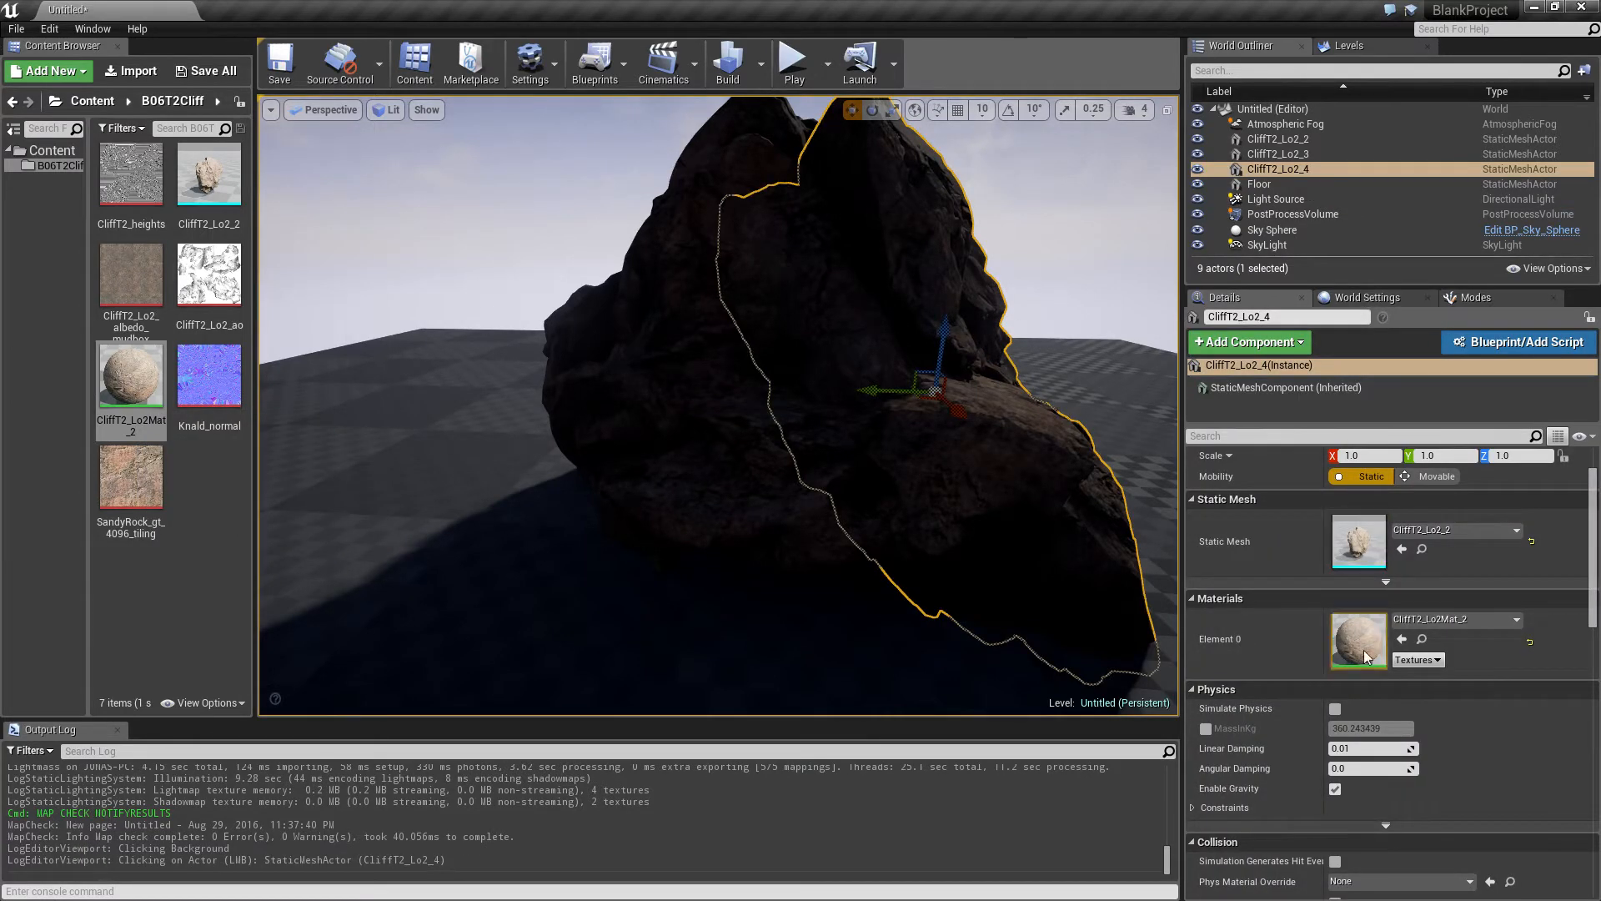
scroll(1319, 791, down, 5)
scroll(1319, 790, down, 2)
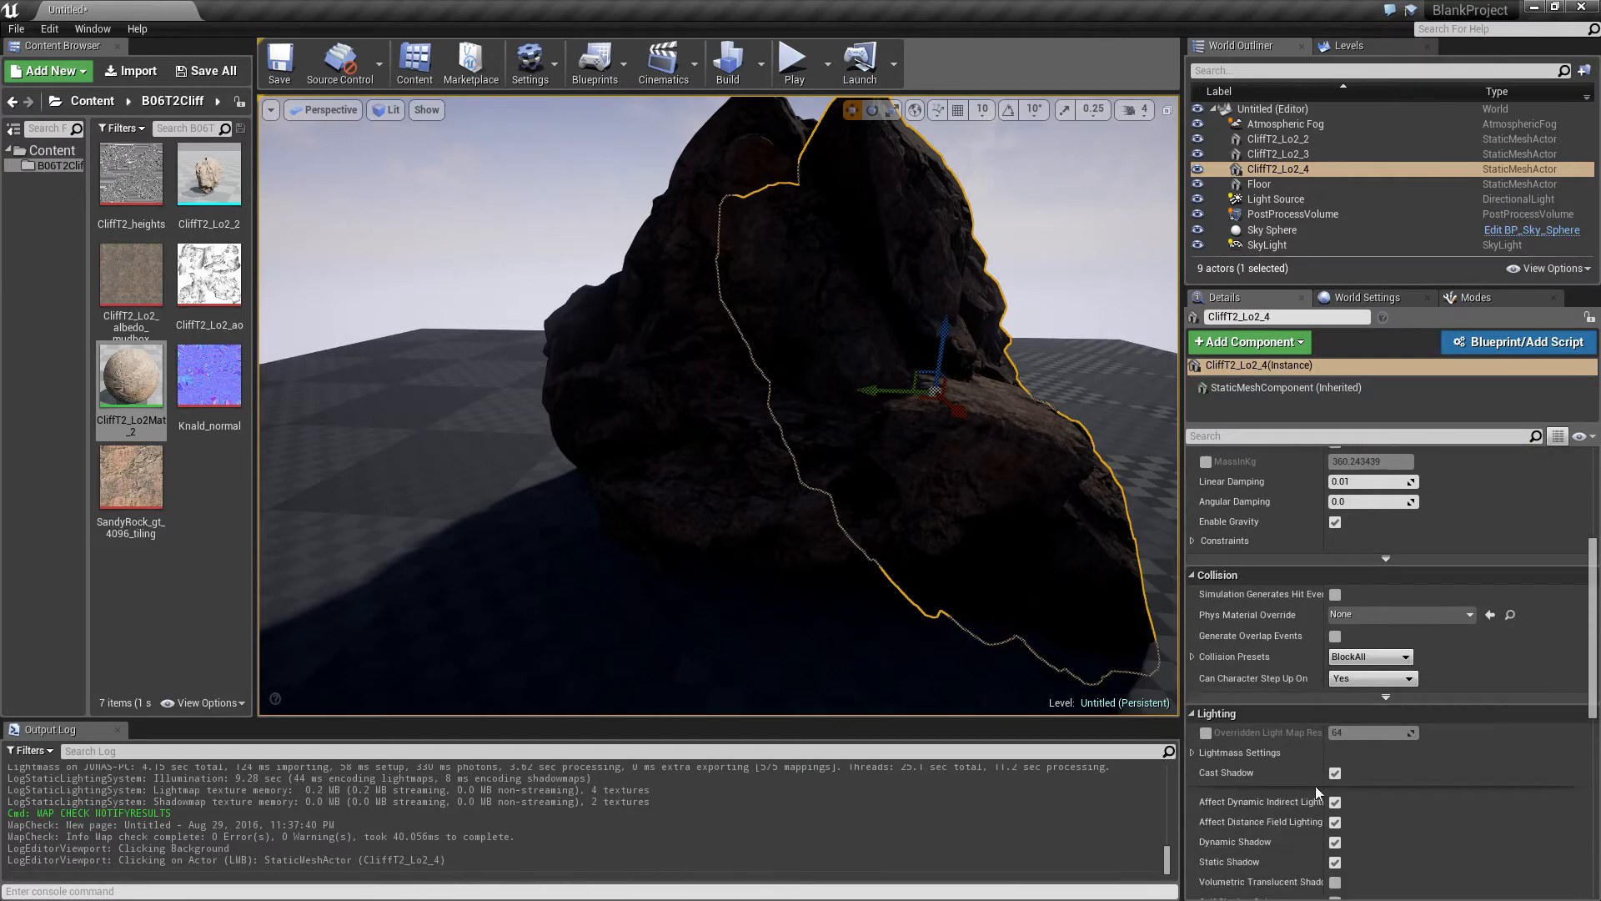
click(1192, 752)
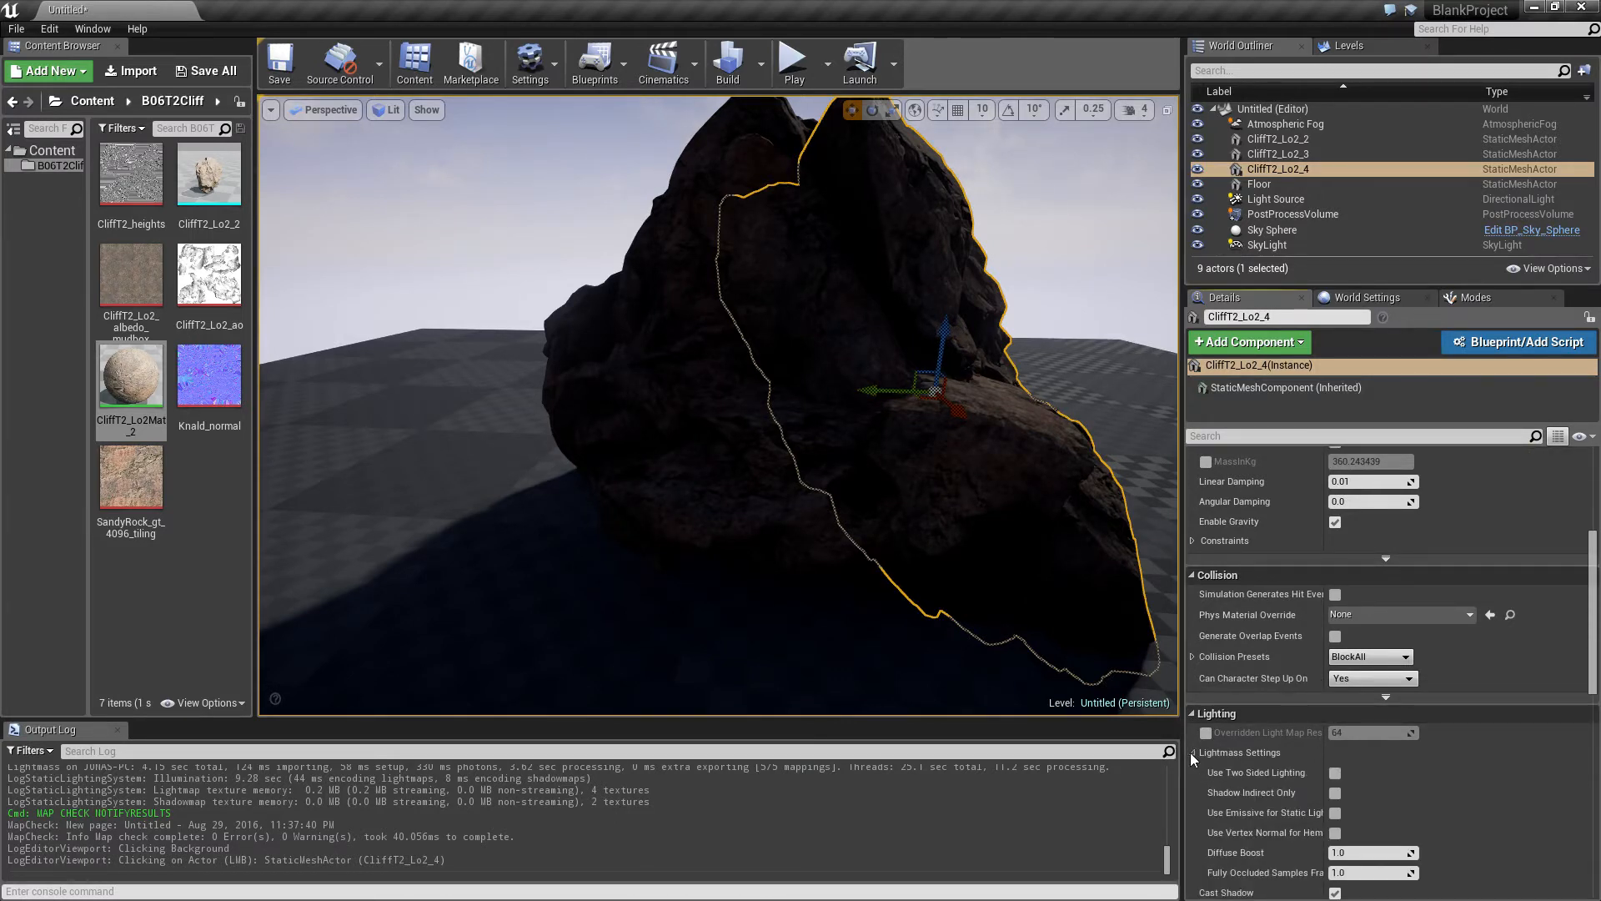
scroll(1284, 797, down, 2)
scroll(1284, 797, down, 1)
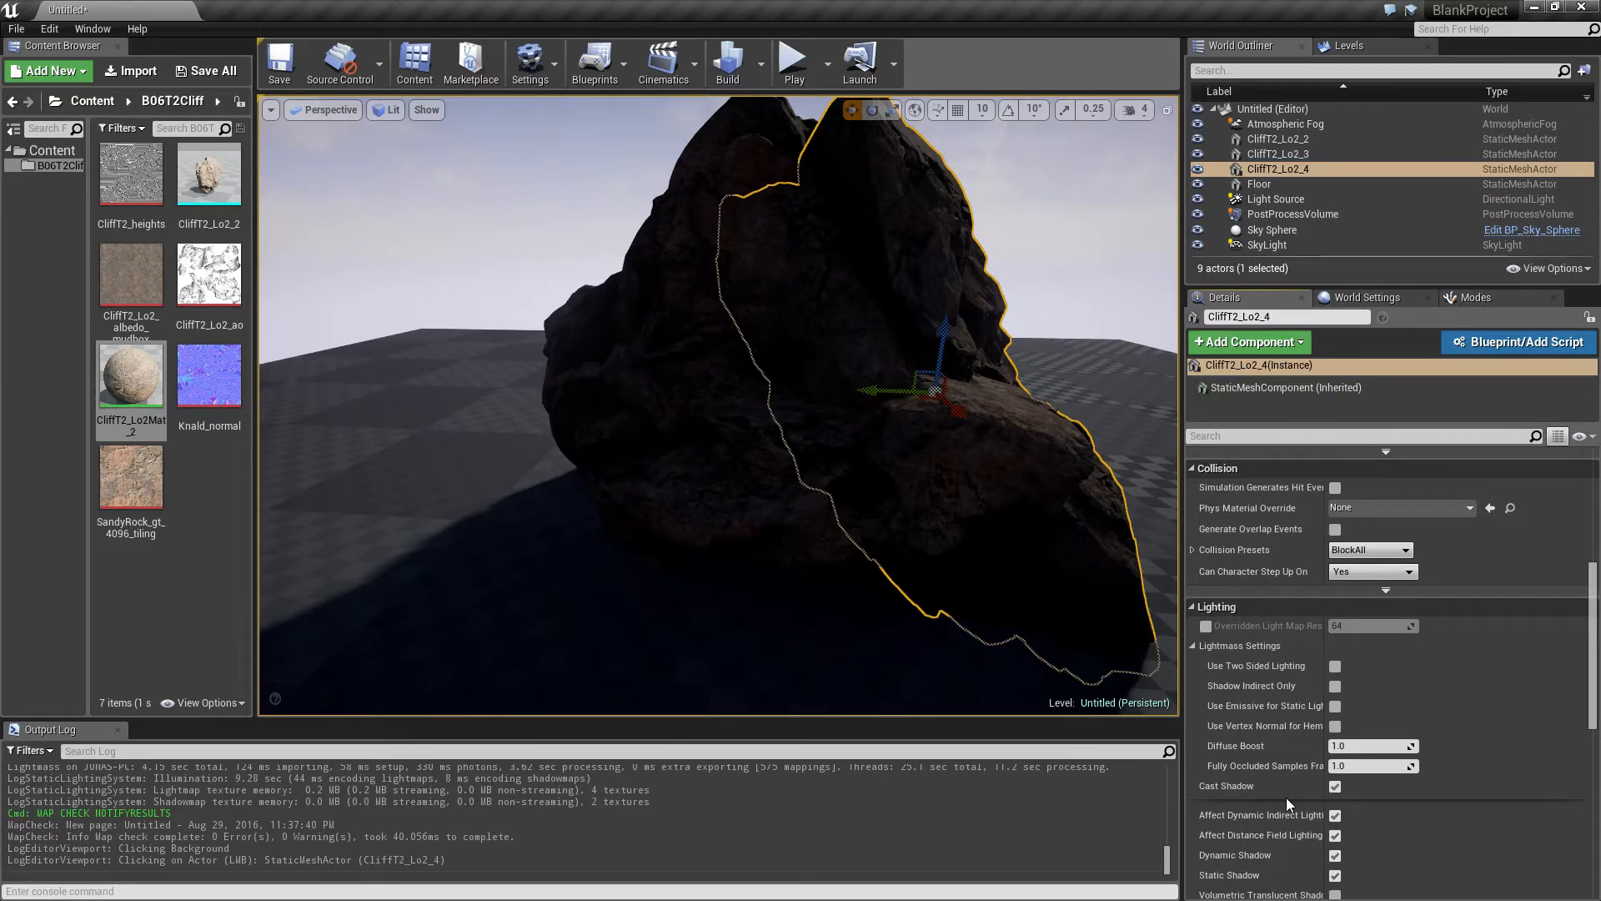
- Enable Use Ambient Occlusion in the world's Lightmass settings and rebuild the lighting
click(1372, 298)
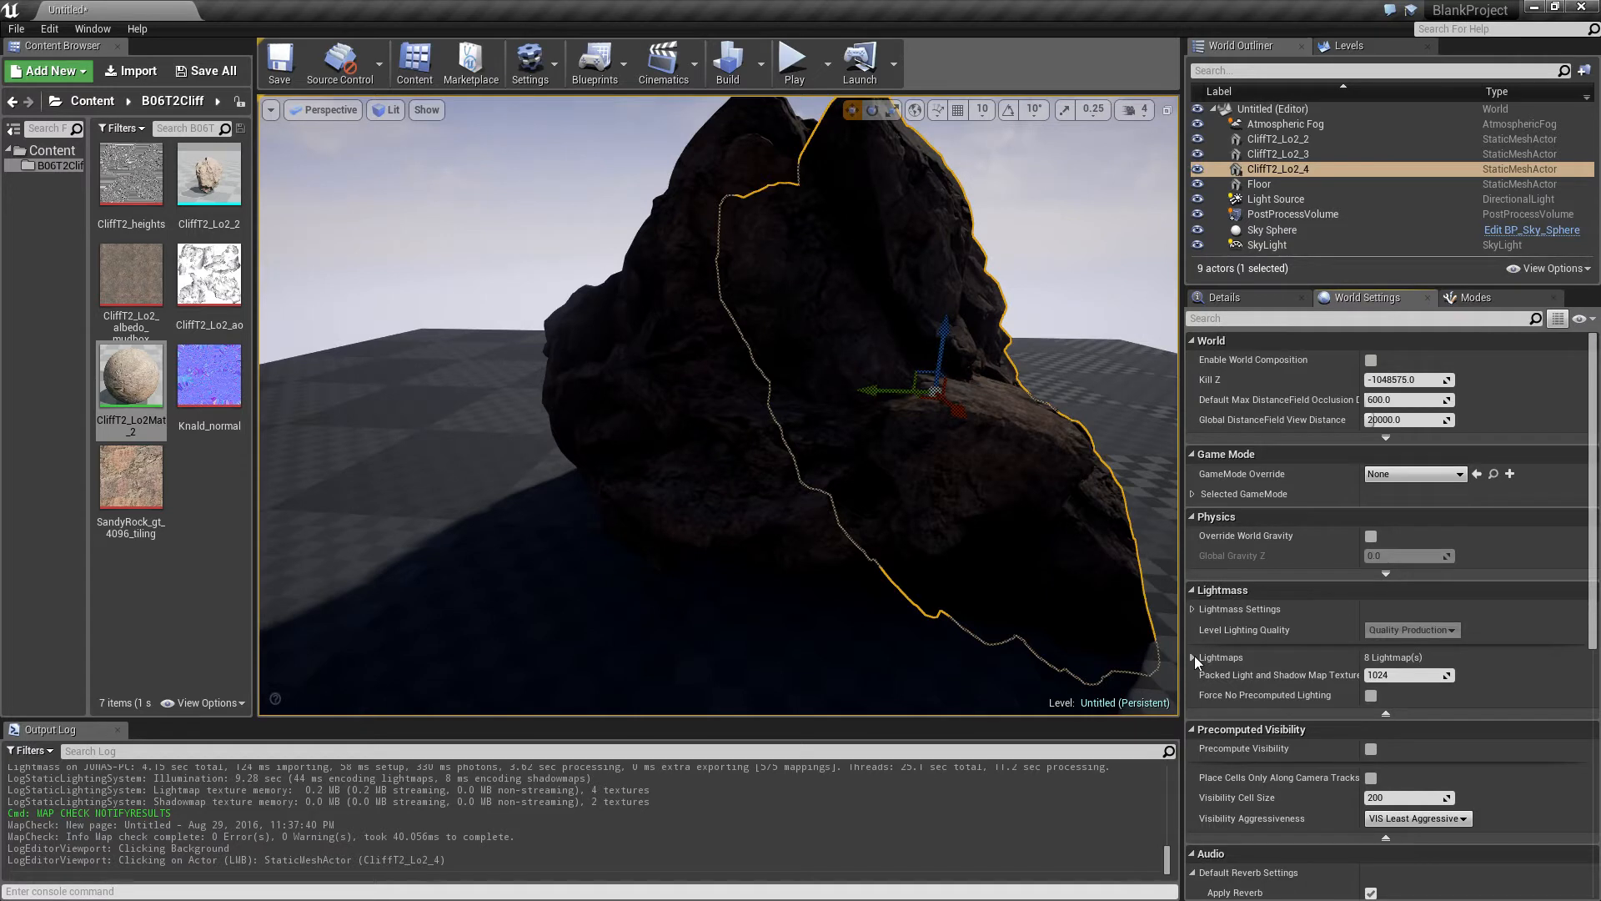
click(1192, 608)
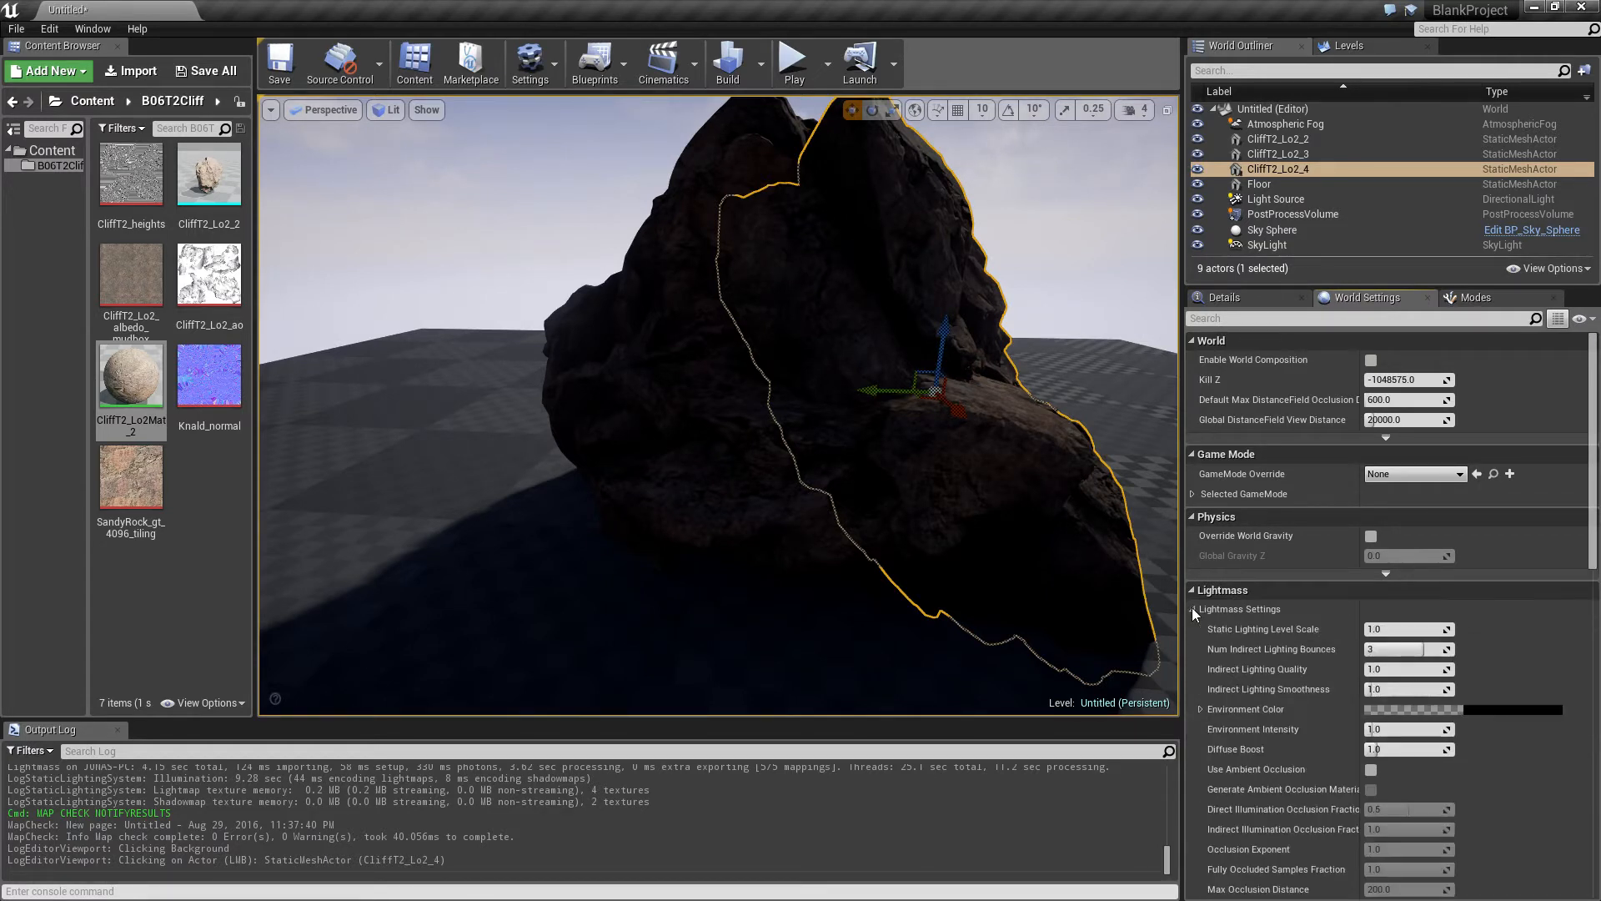
click(1372, 770)
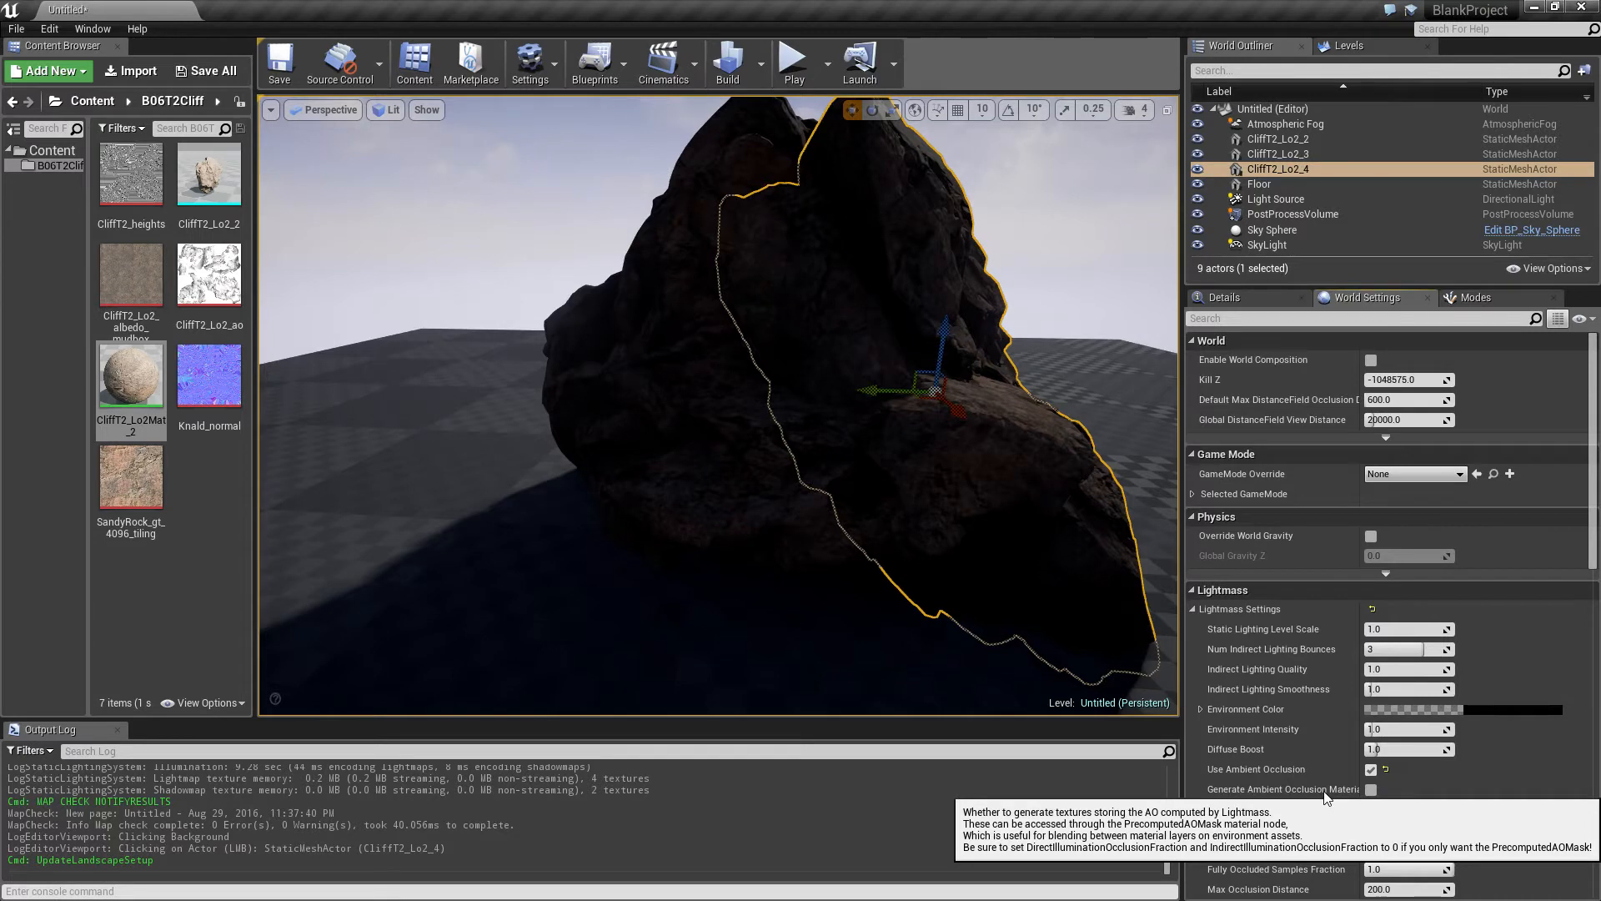
scroll(1481, 850, down, 3)
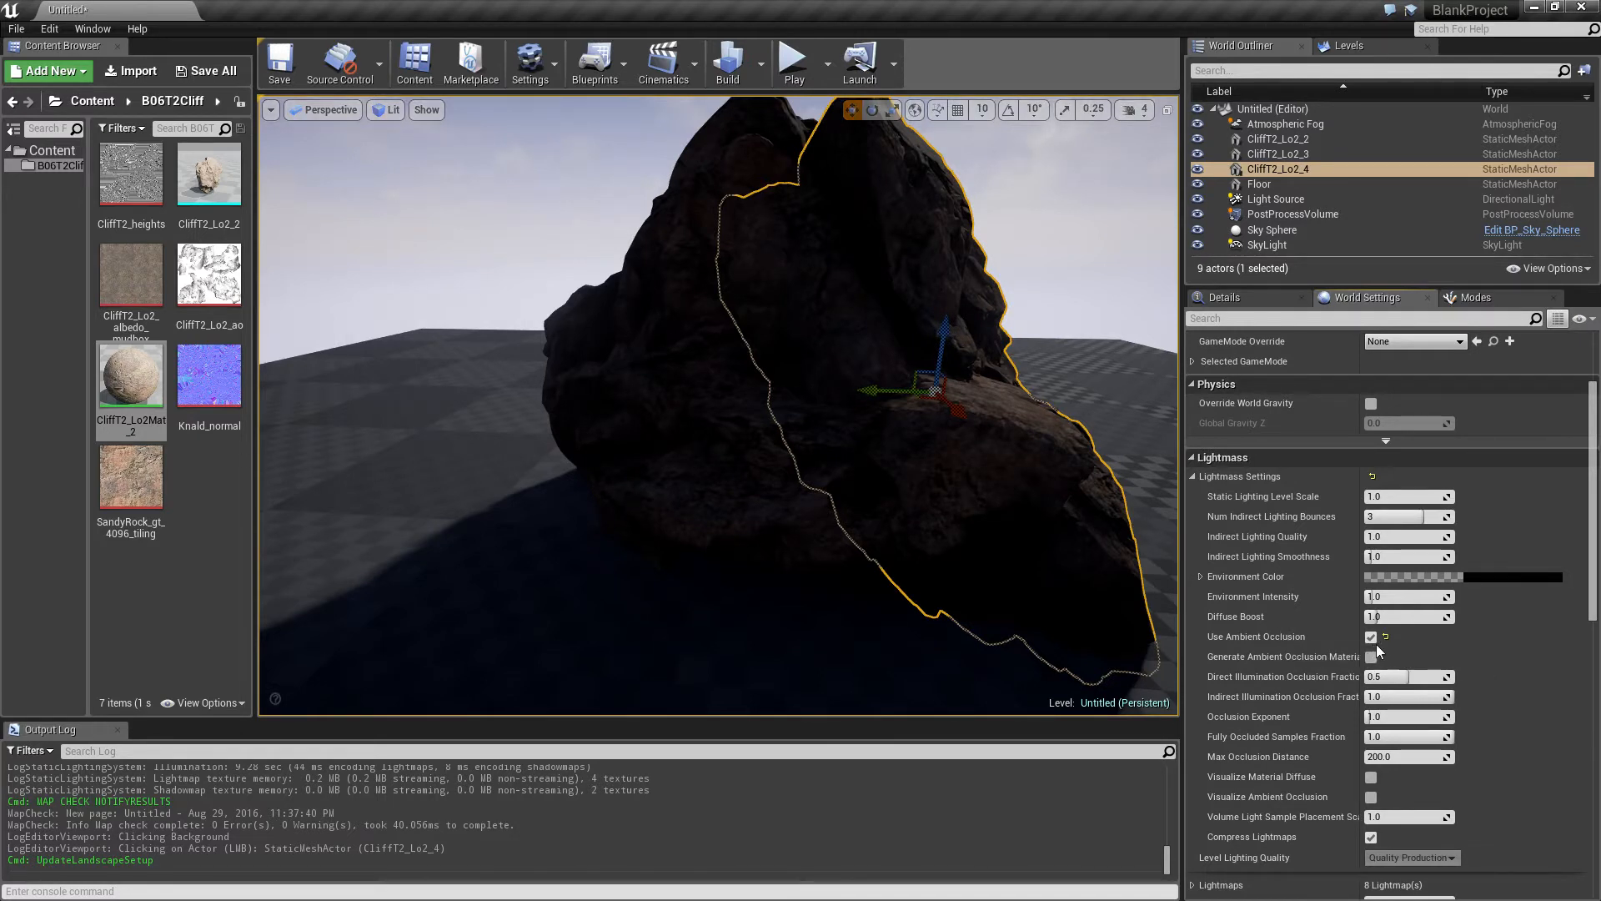
click(727, 60)
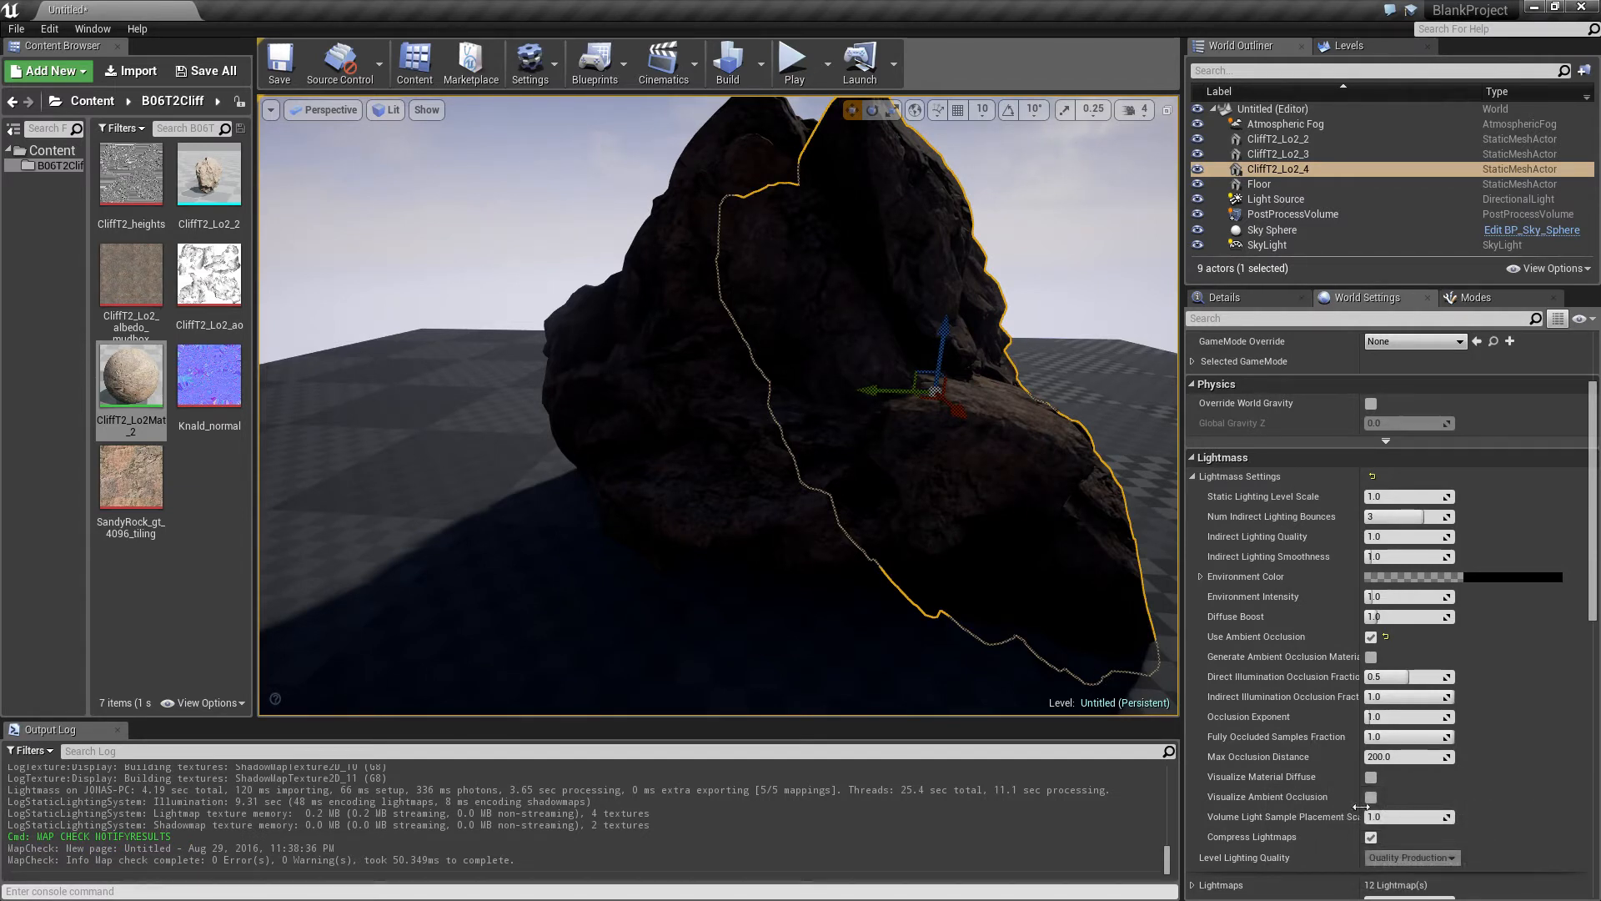
- Enable Visualize Material Diffuse and Visualize Ambient Occlusion in the world's Lightmass settings and rebuild the lighting
click(1371, 777)
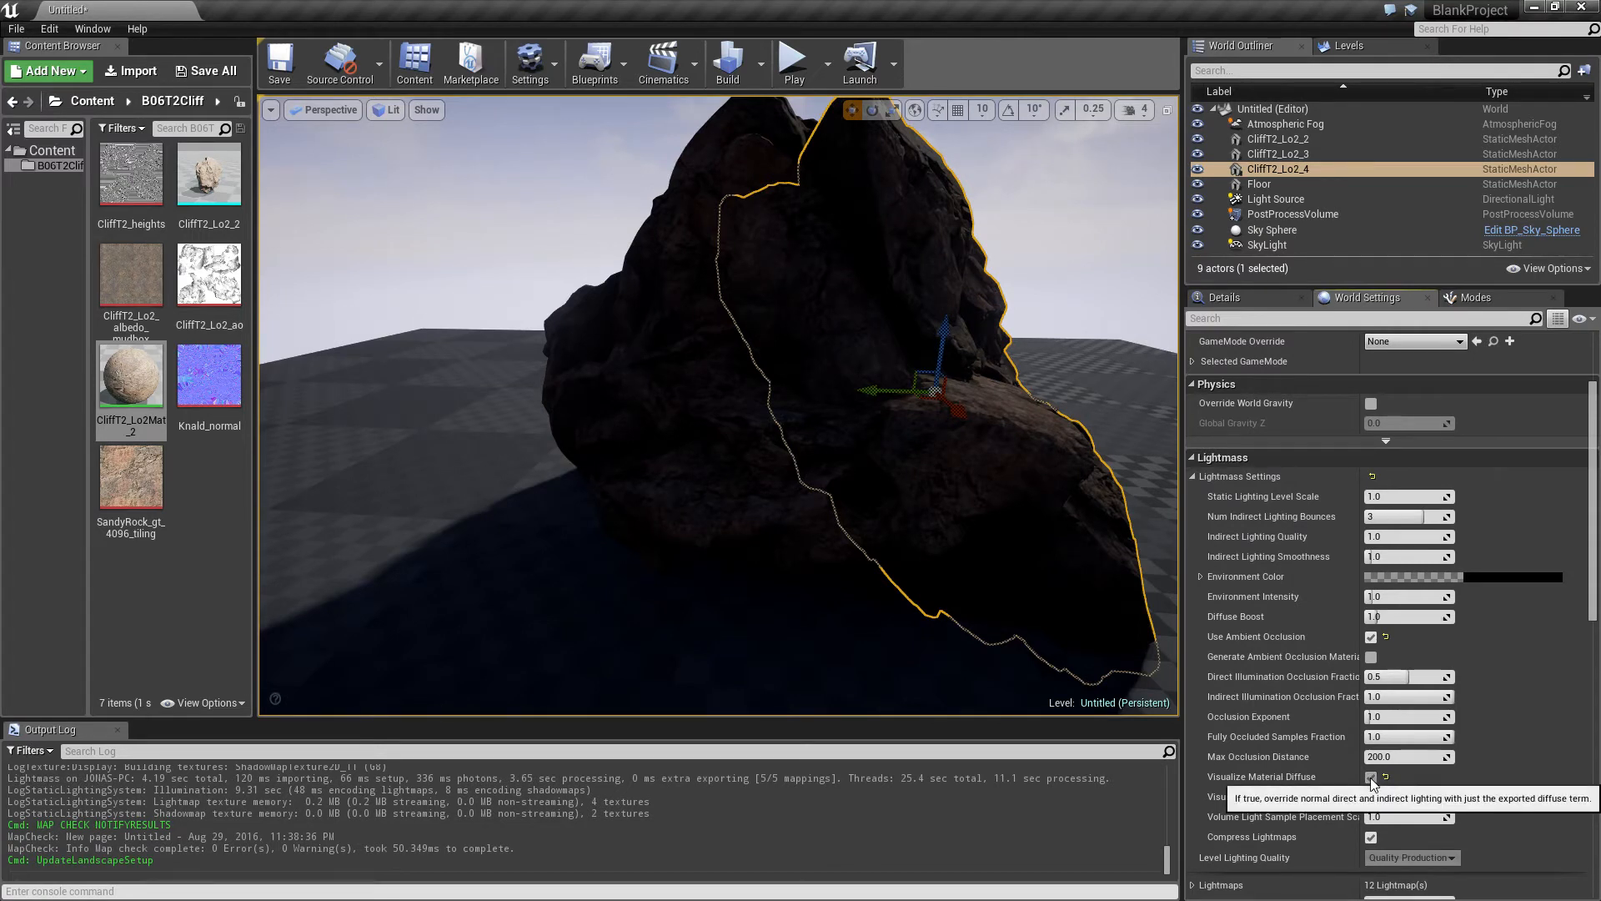
click(1370, 797)
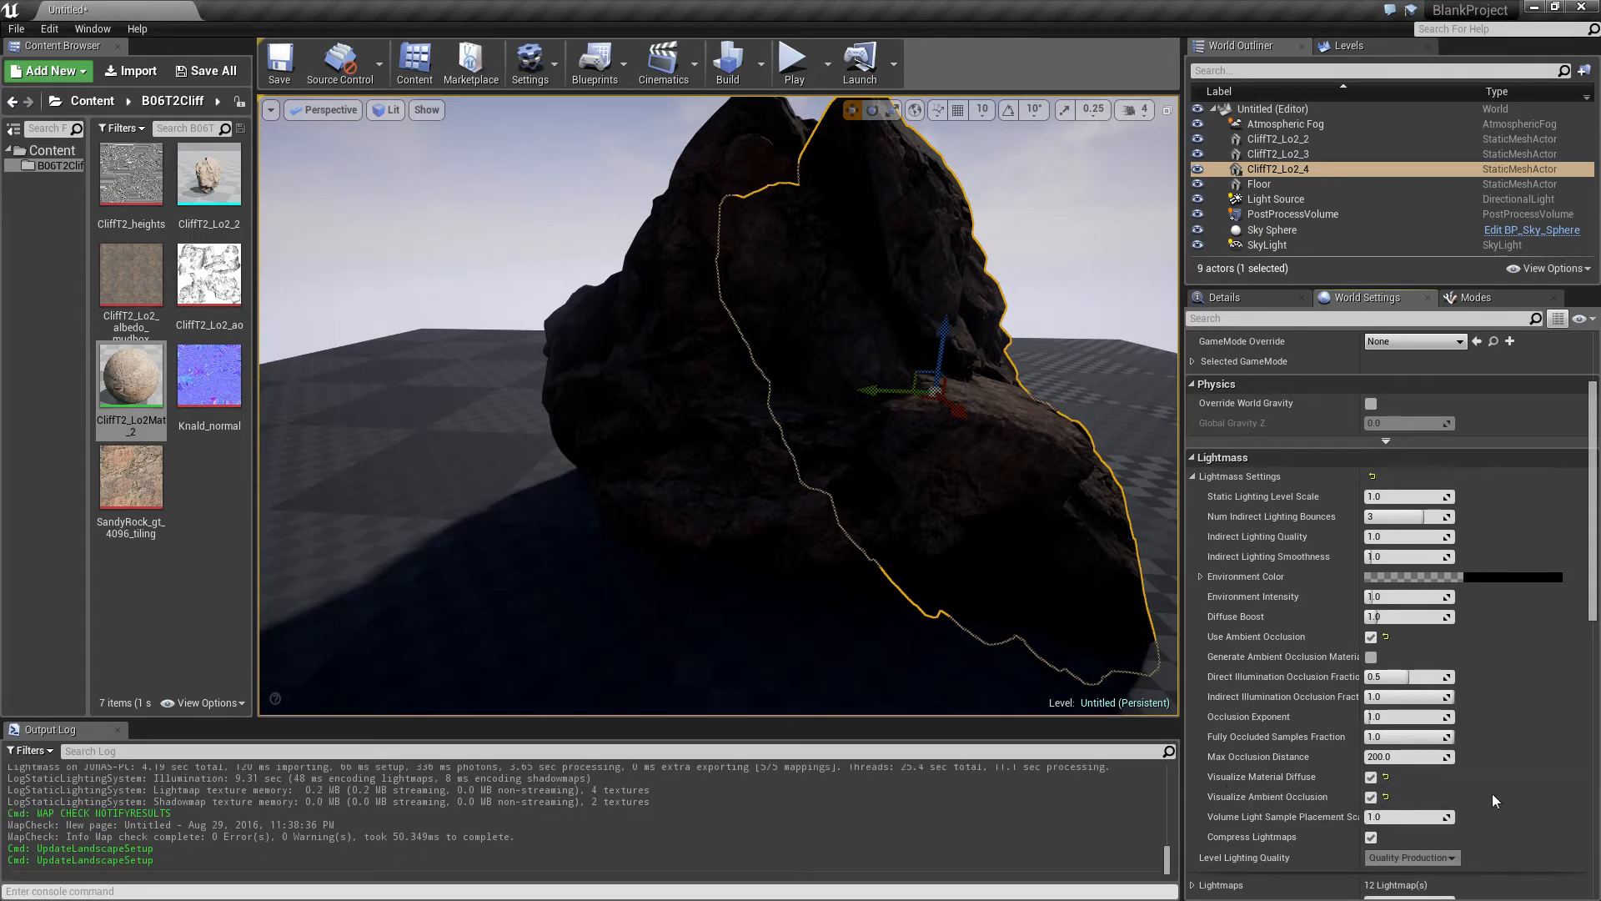
click(728, 63)
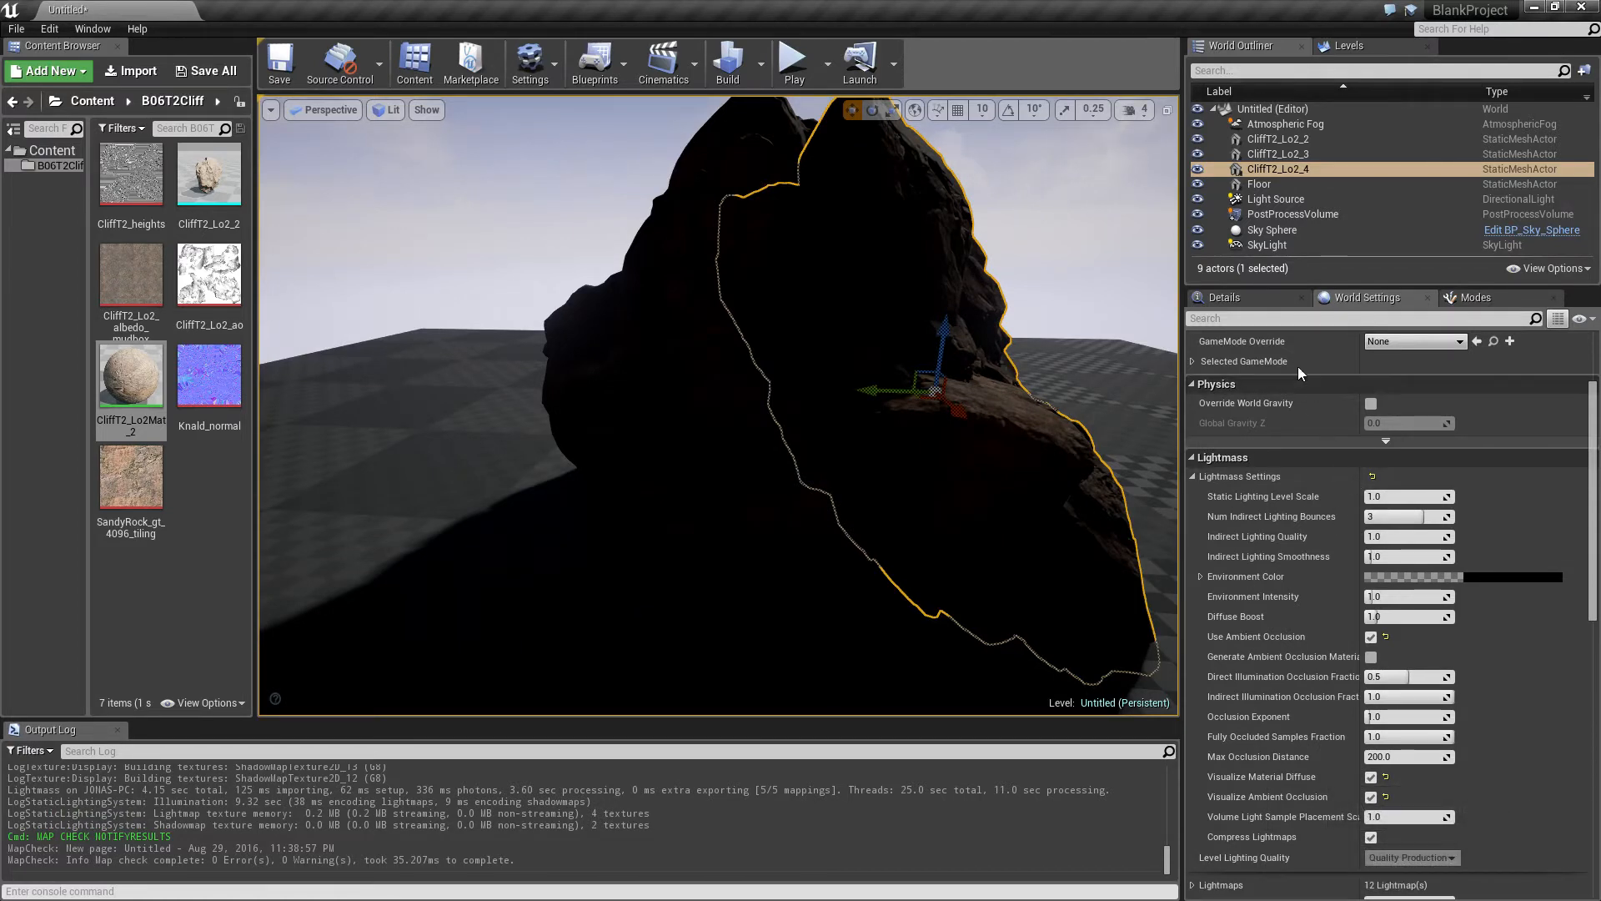
- Set the SkyLight's intensity to 1.0 and rebuild the lighting
click(1297, 200)
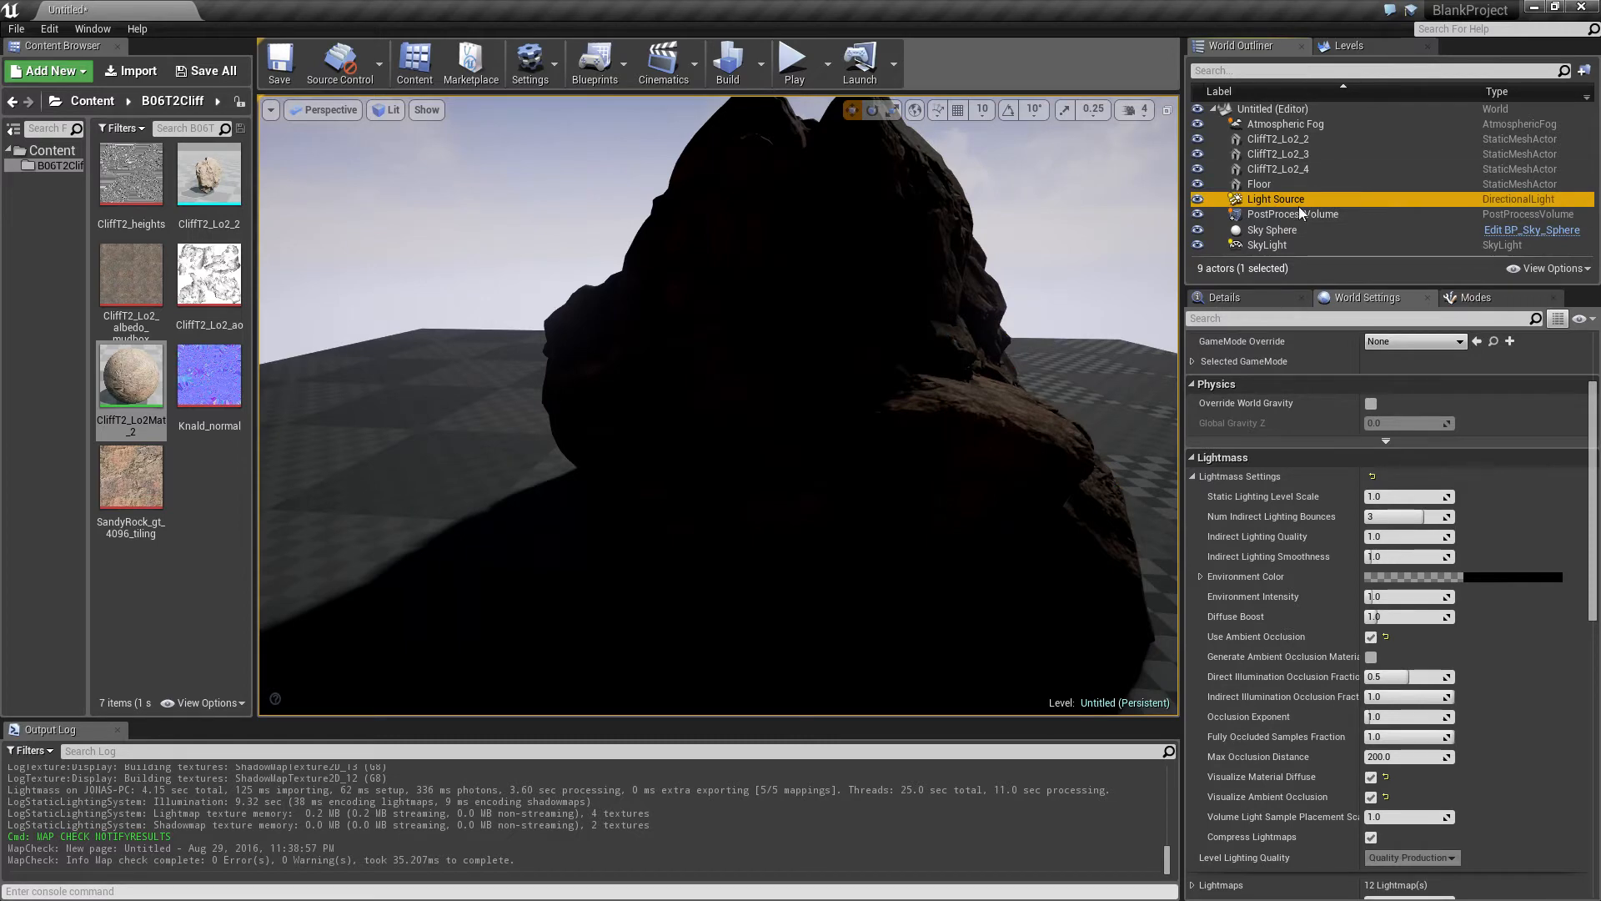
click(1226, 298)
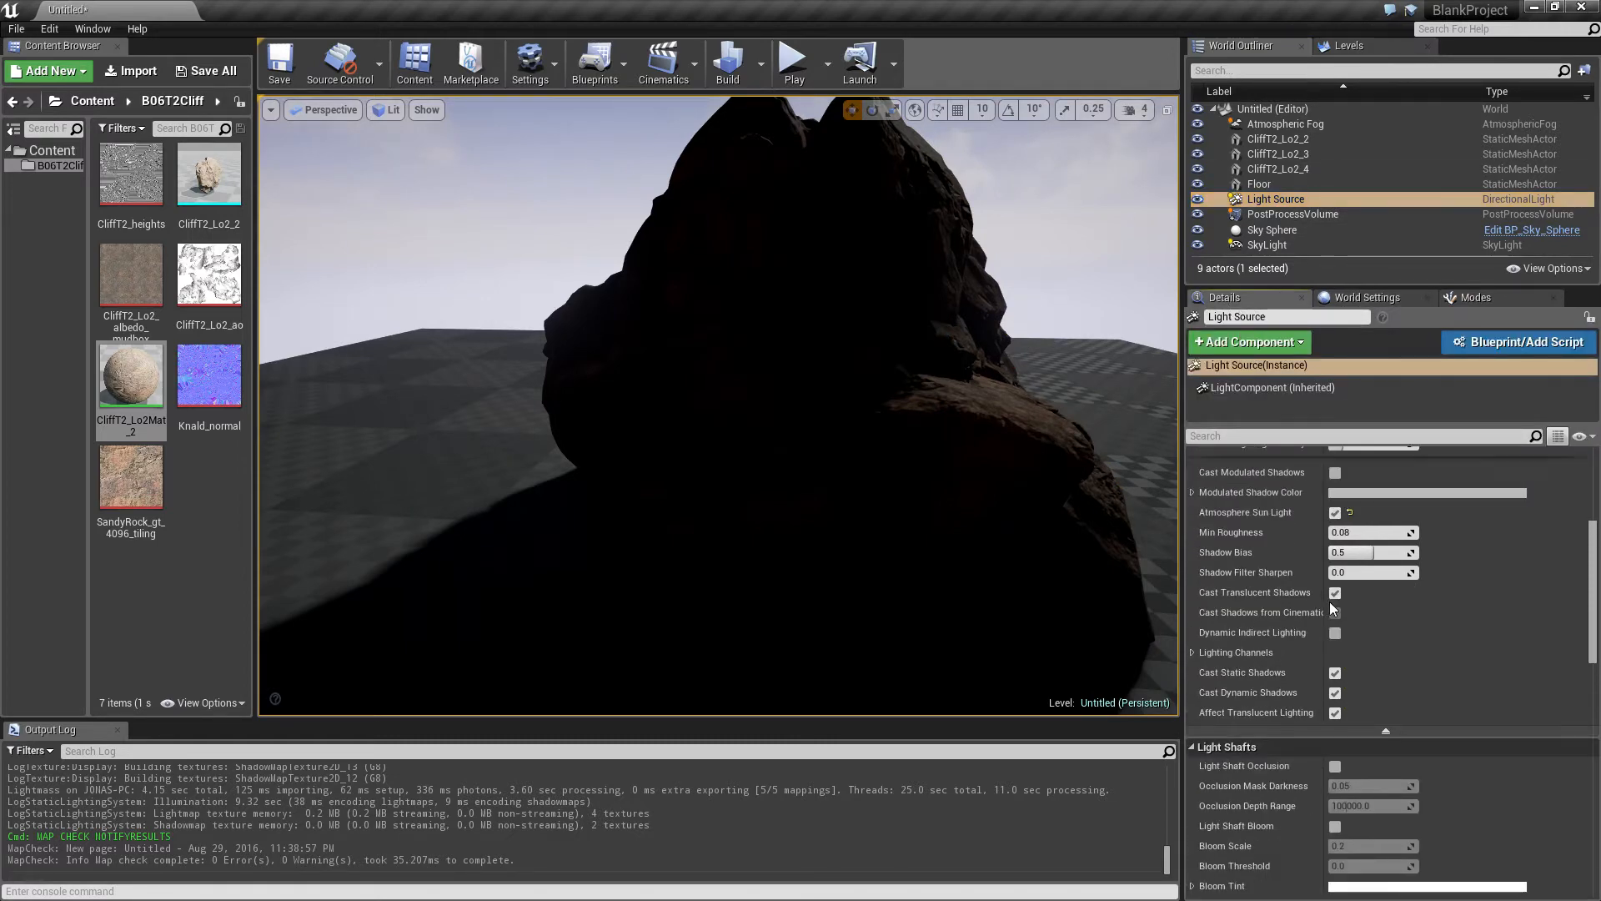
scroll(1332, 611, up, 3)
click(1266, 245)
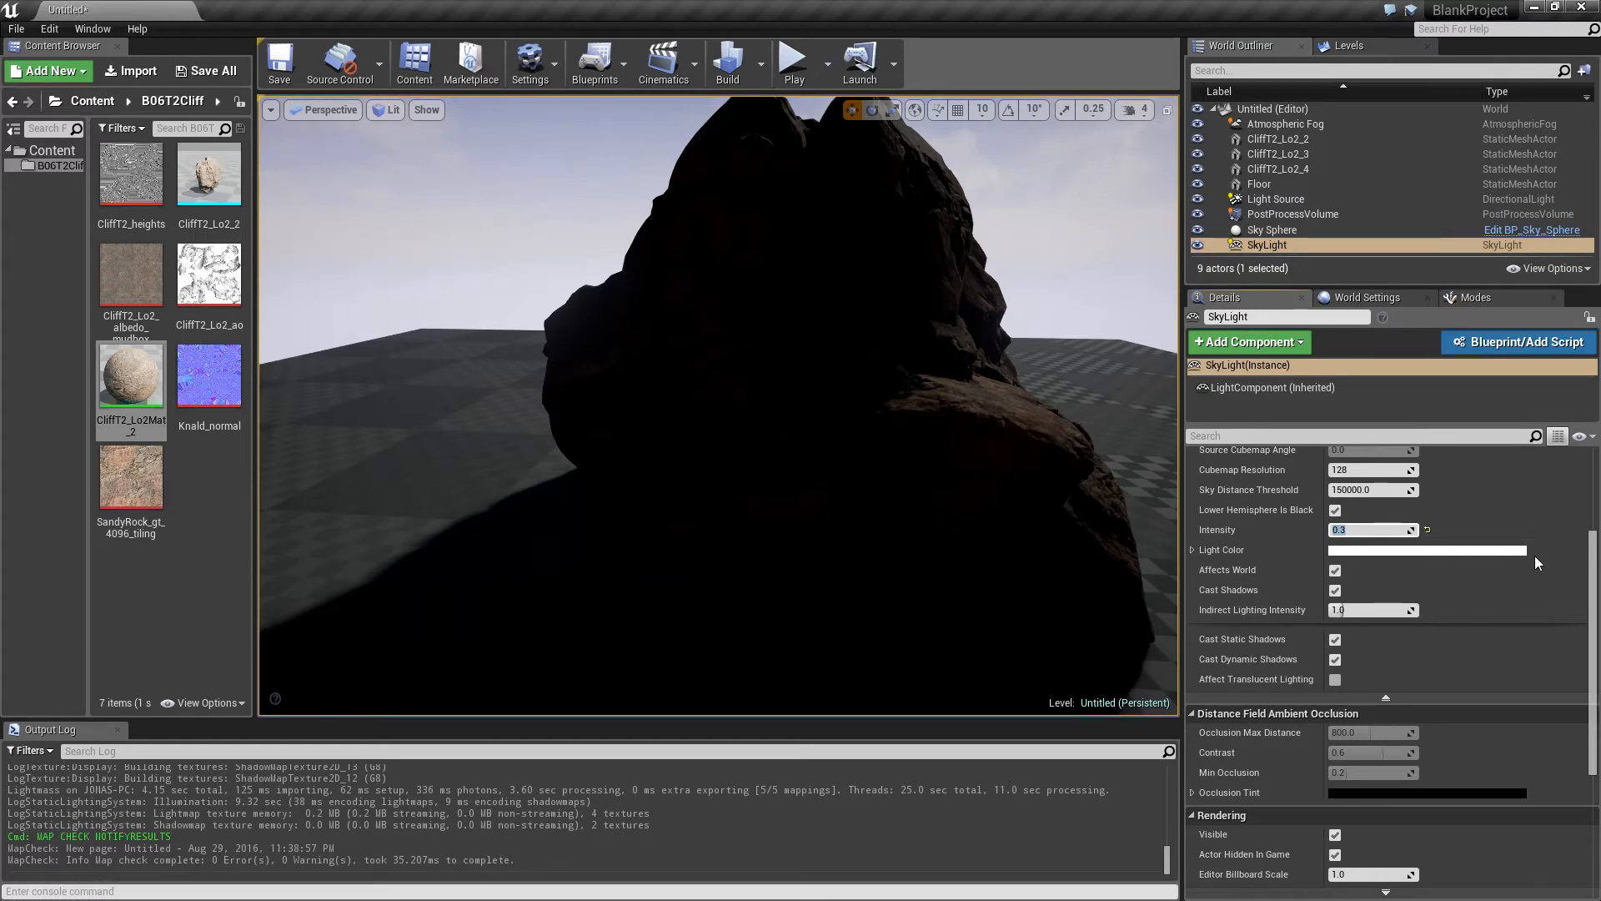
text(1.0)
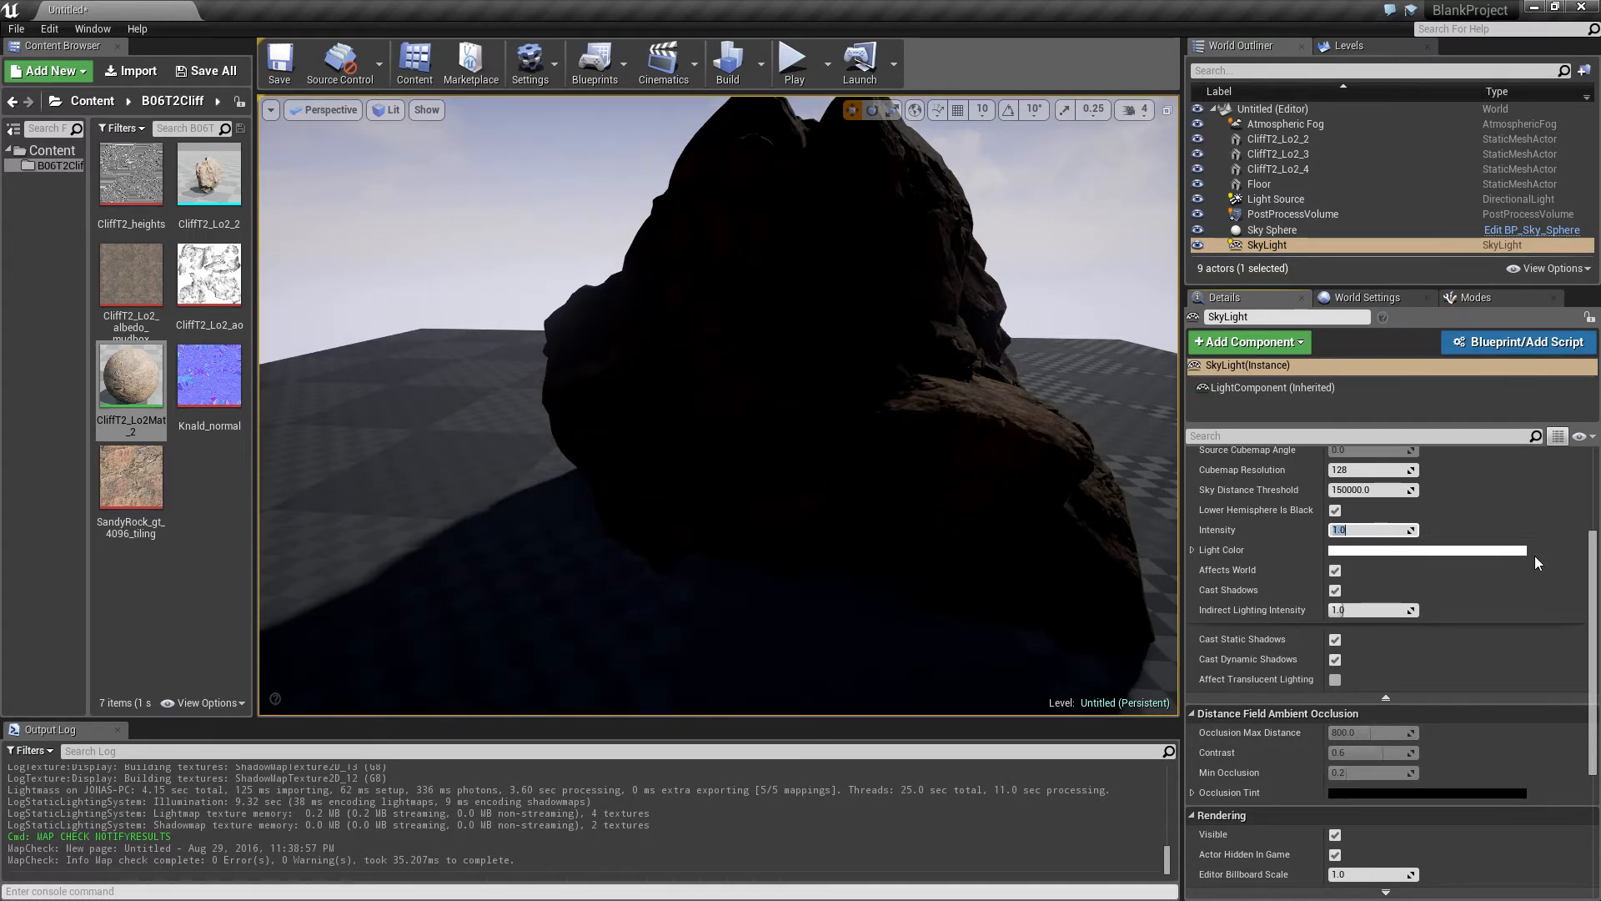
text(01)
key(Return)
click(739, 79)
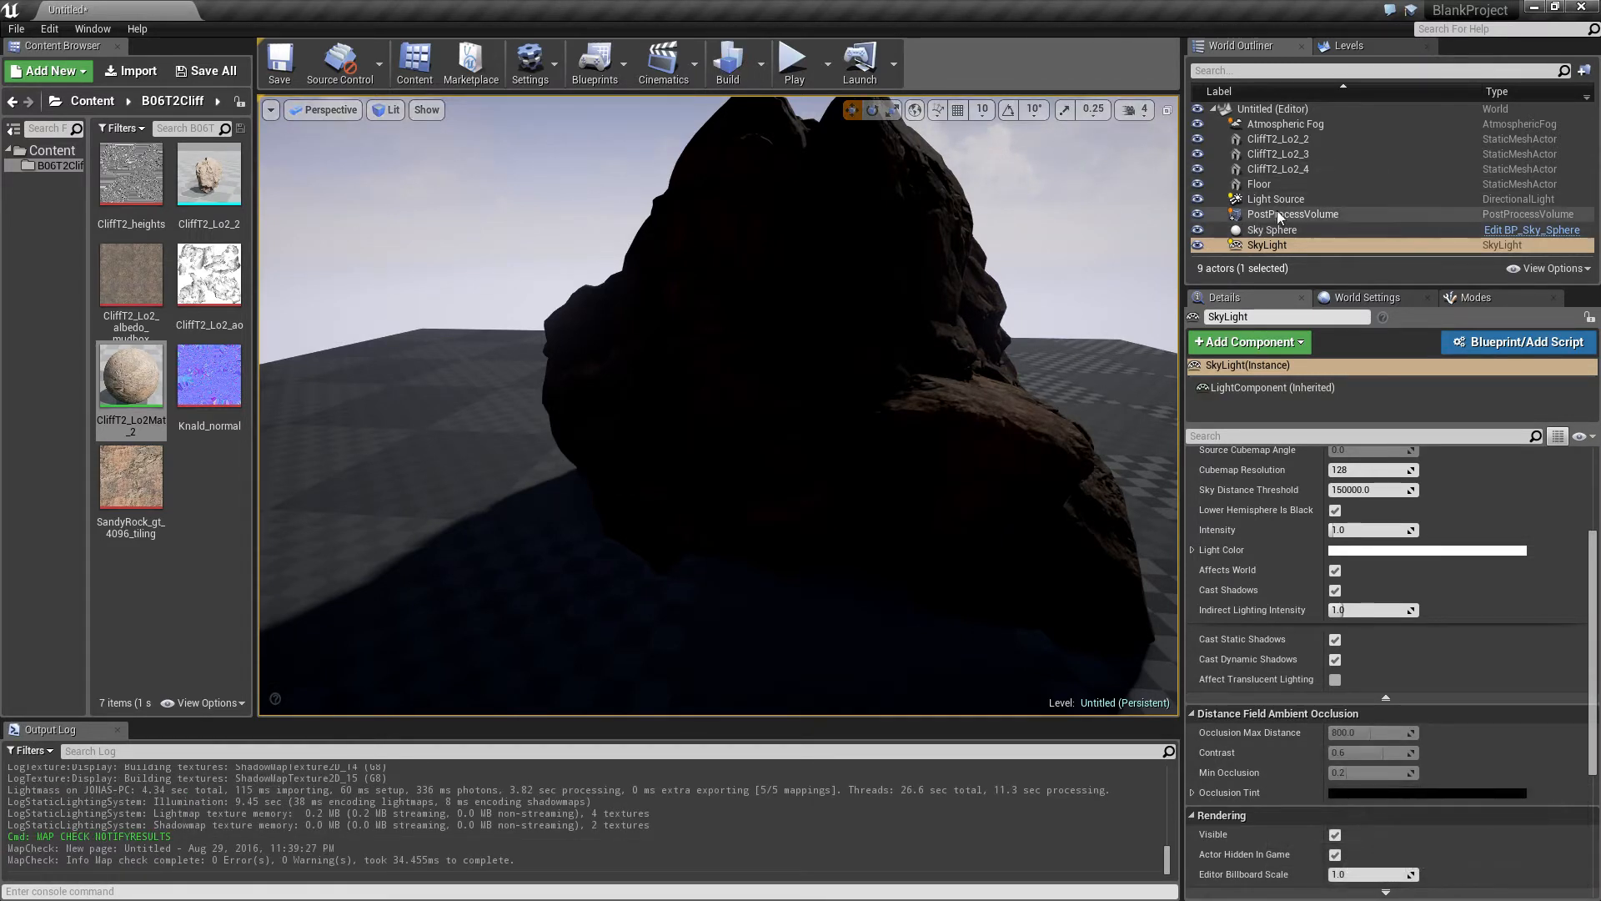
- Examine the rock from other viewpoints and check the world's Lightmass settings and the lighting options of CliffT2_Lo2_4
right_drag(539, 443, 574, 442)
click(1365, 297)
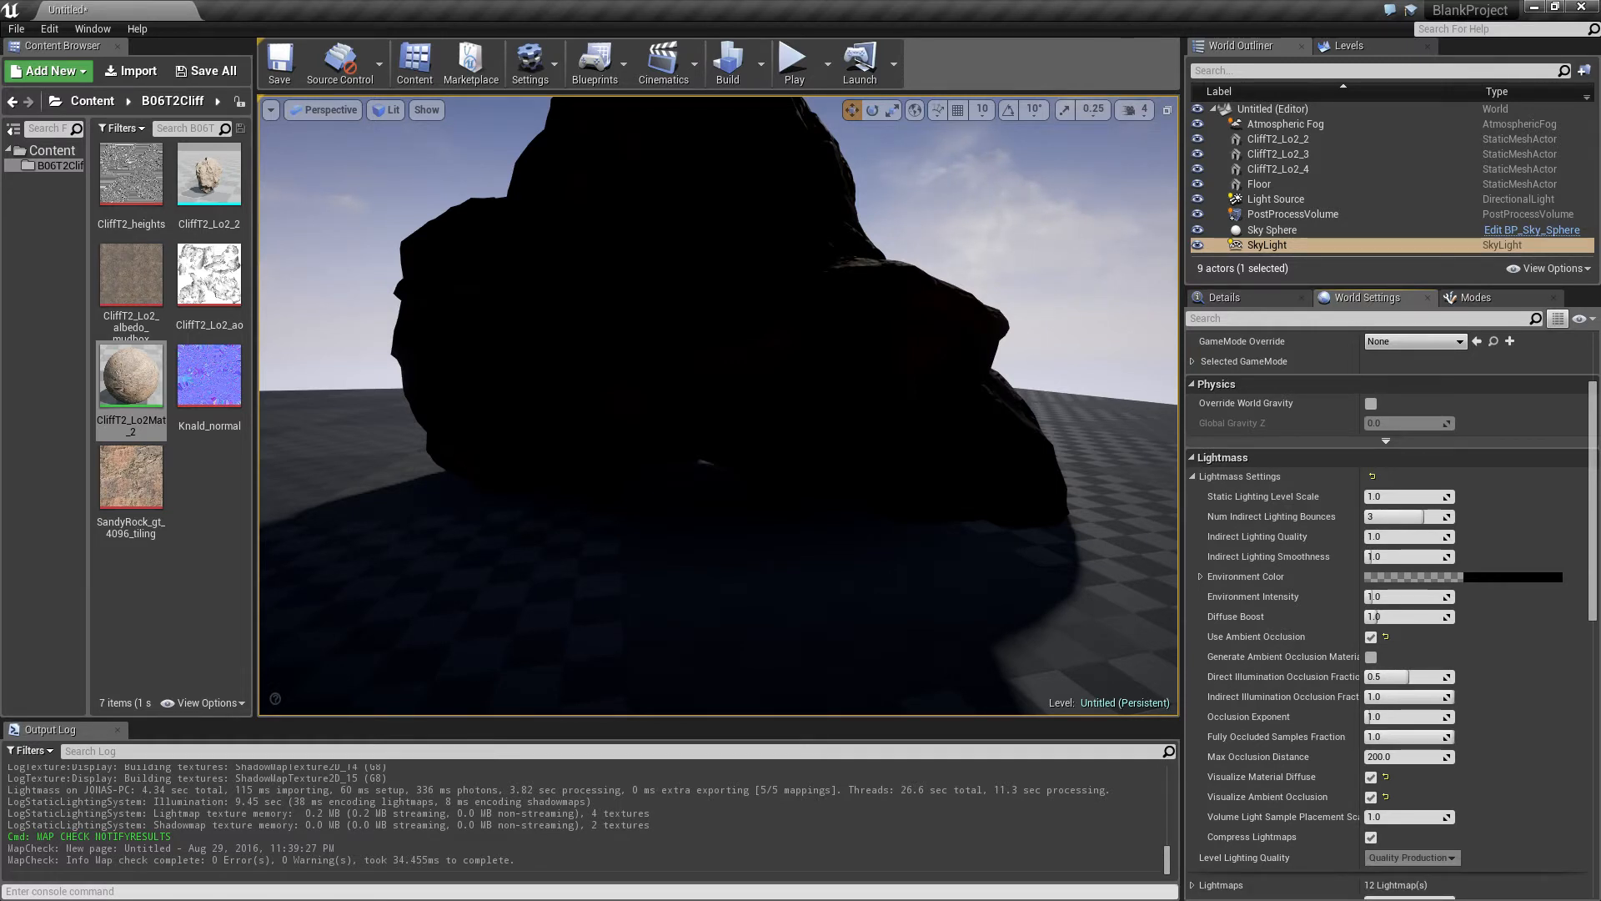
right_drag(925, 359, 851, 367)
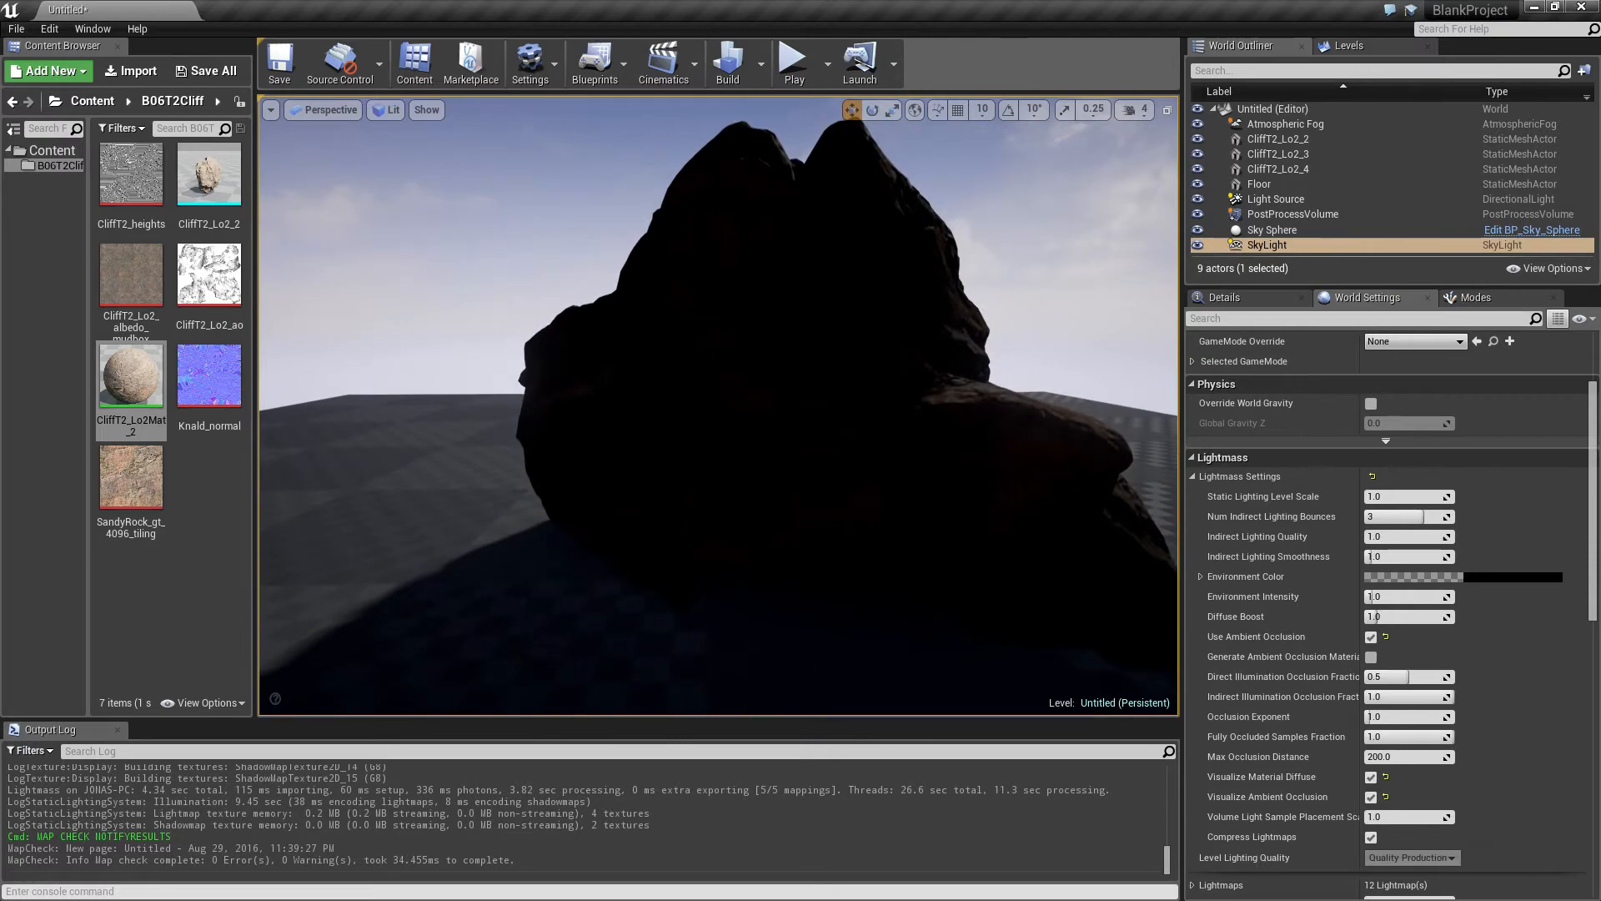
click(926, 358)
click(1234, 298)
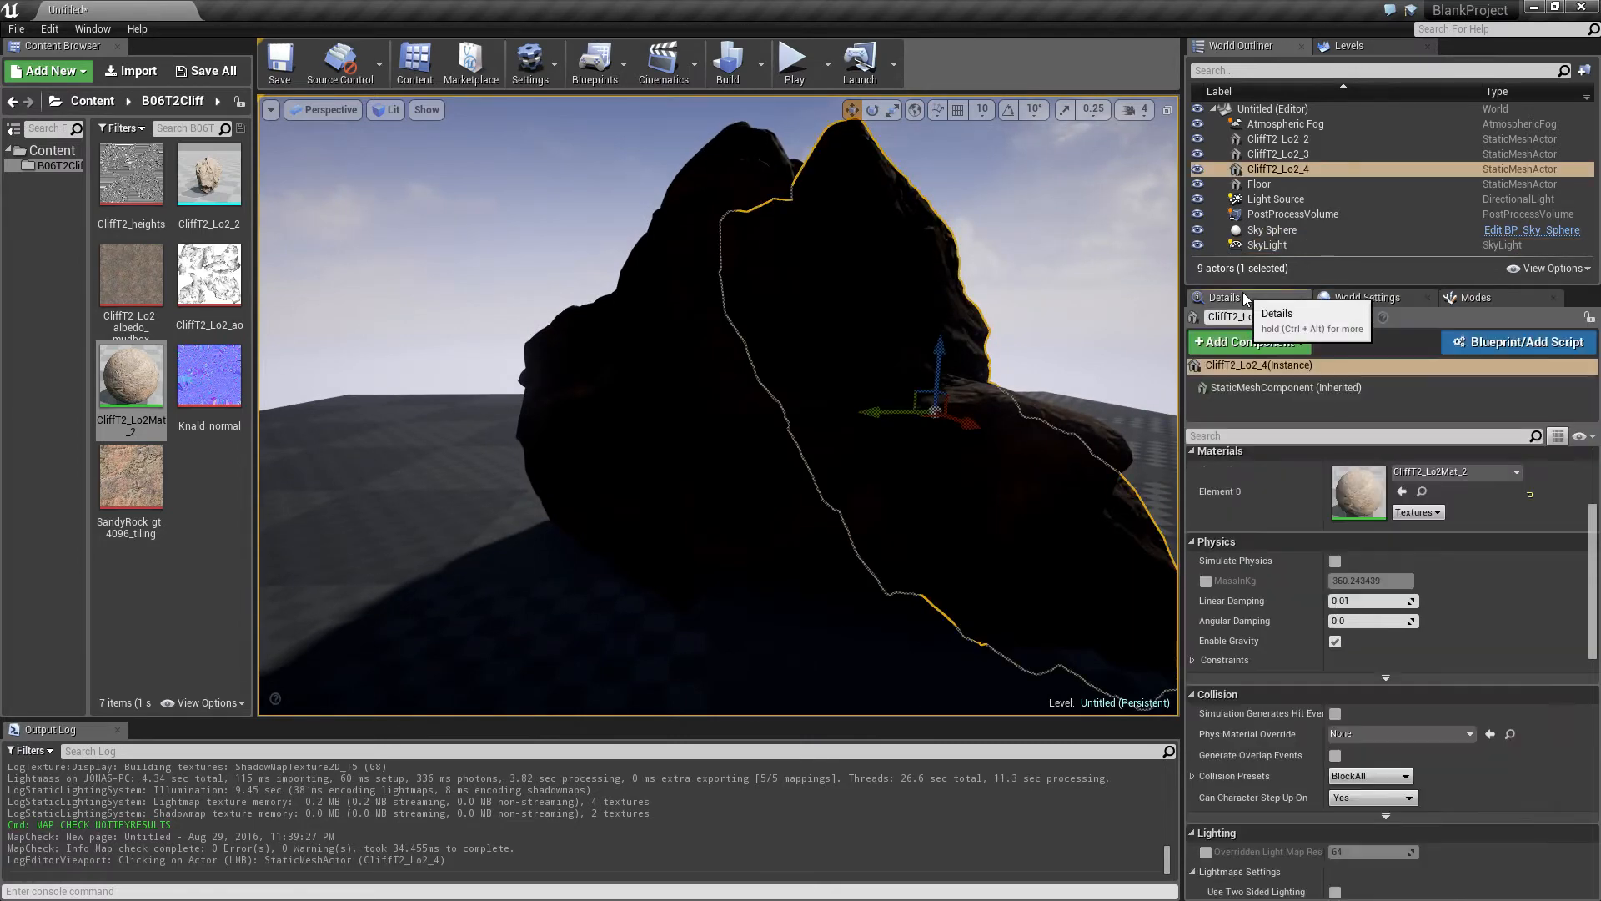
scroll(1336, 768, down, 5)
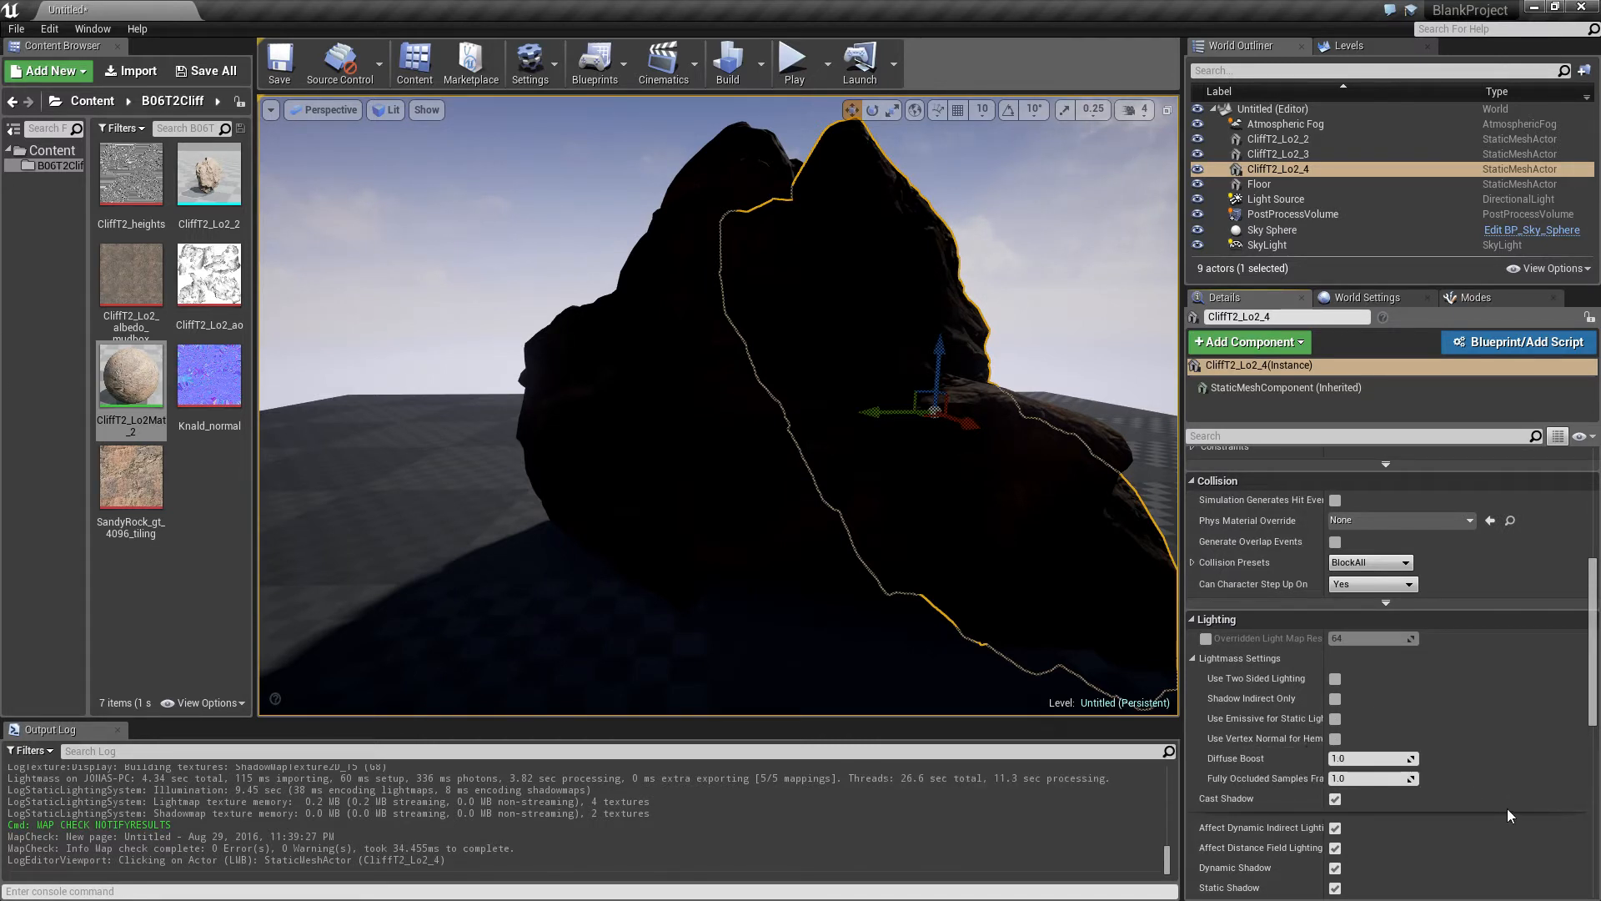
scroll(1499, 802, down, 5)
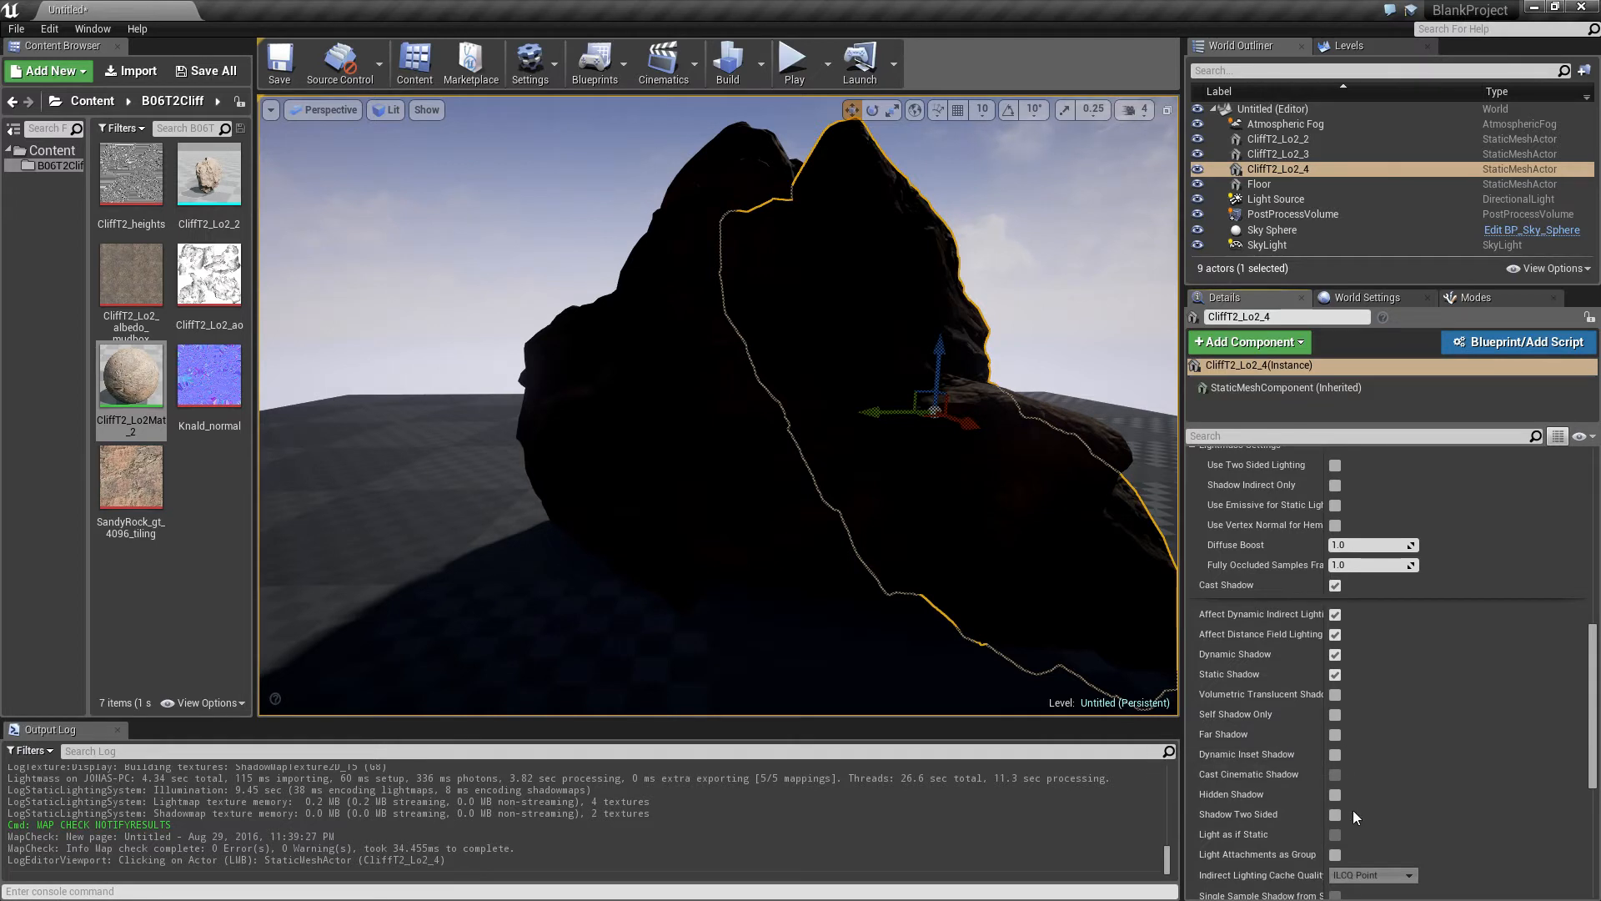
scroll(1353, 813, down, 3)
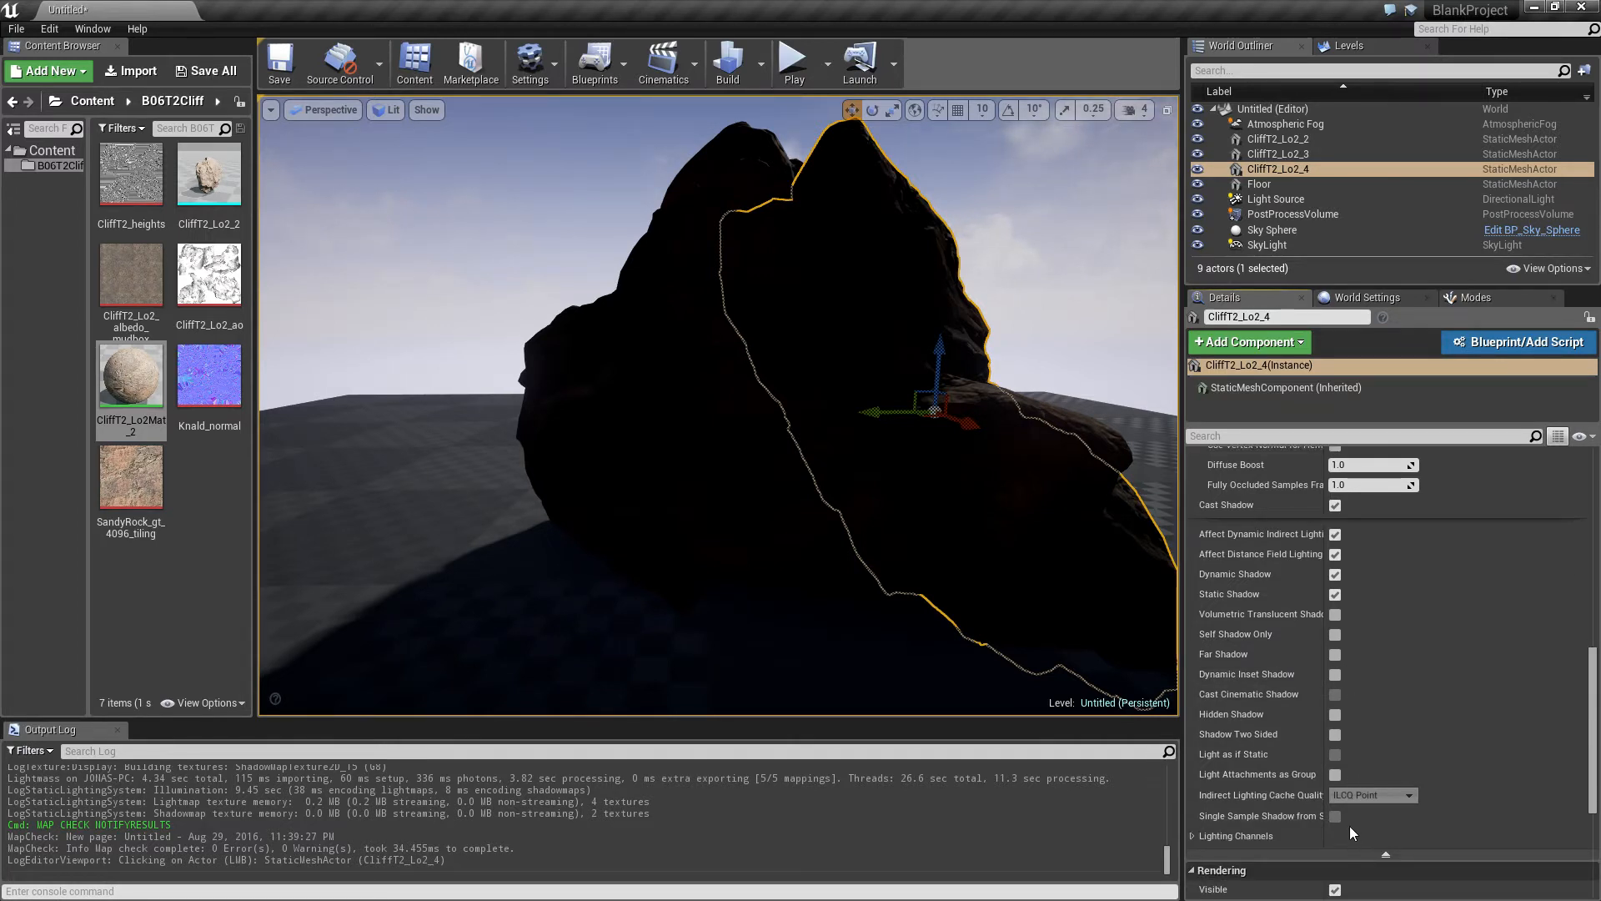
scroll(1349, 825, up, 6)
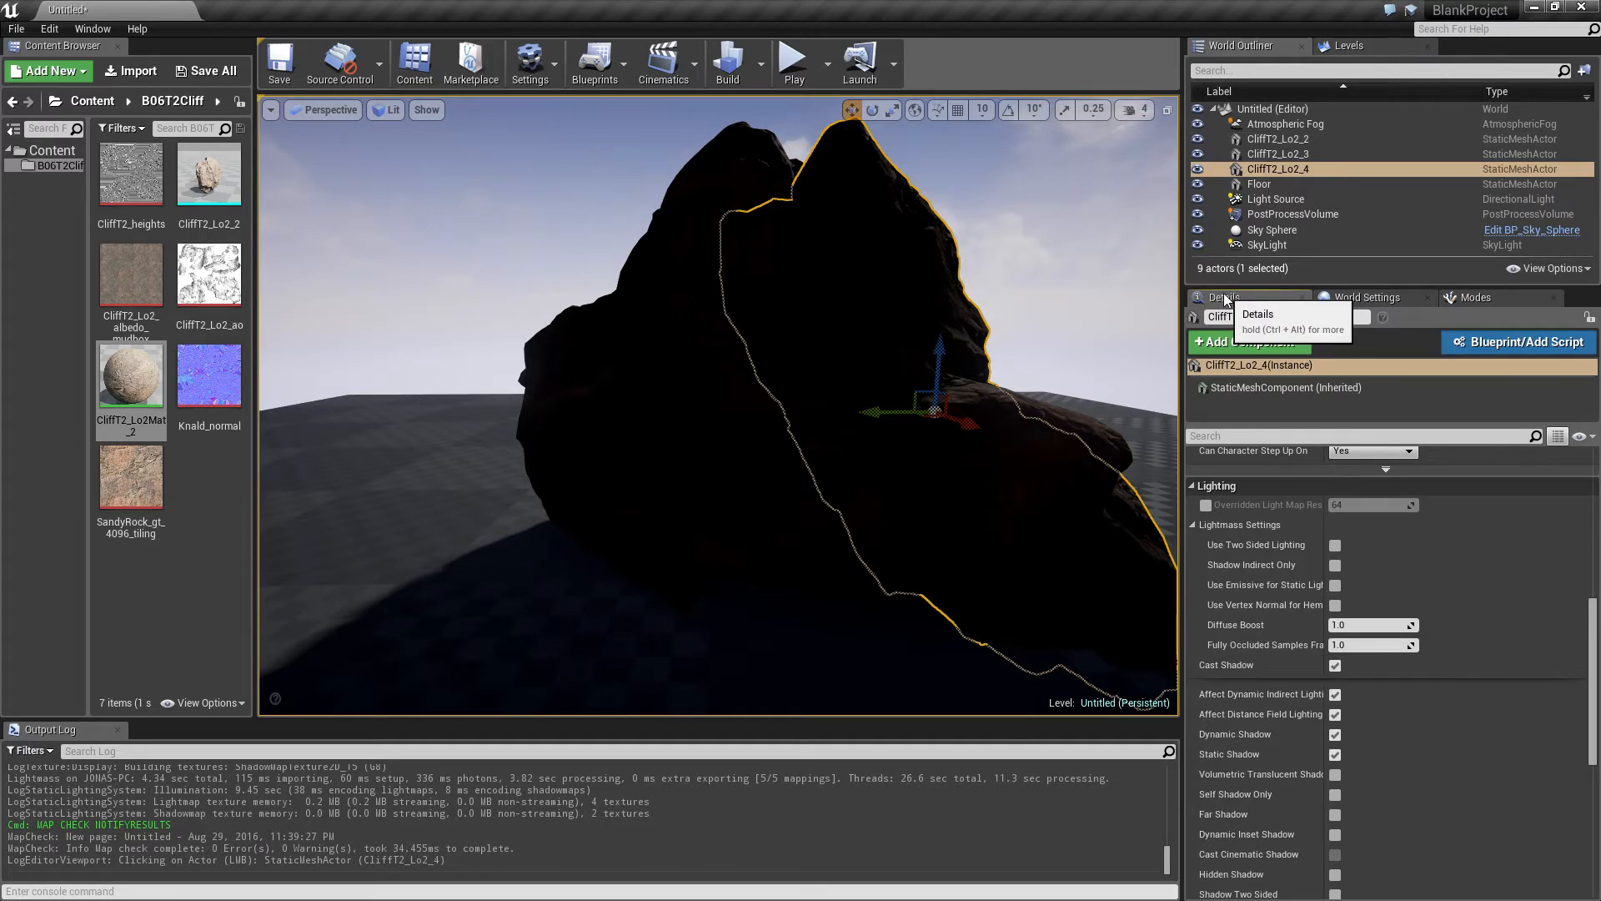
- Toggle RayTraced DistanceField Shadows on the Light Source for comparison, leave it off, and inspect the rock's shadow on the floor
click(1271, 200)
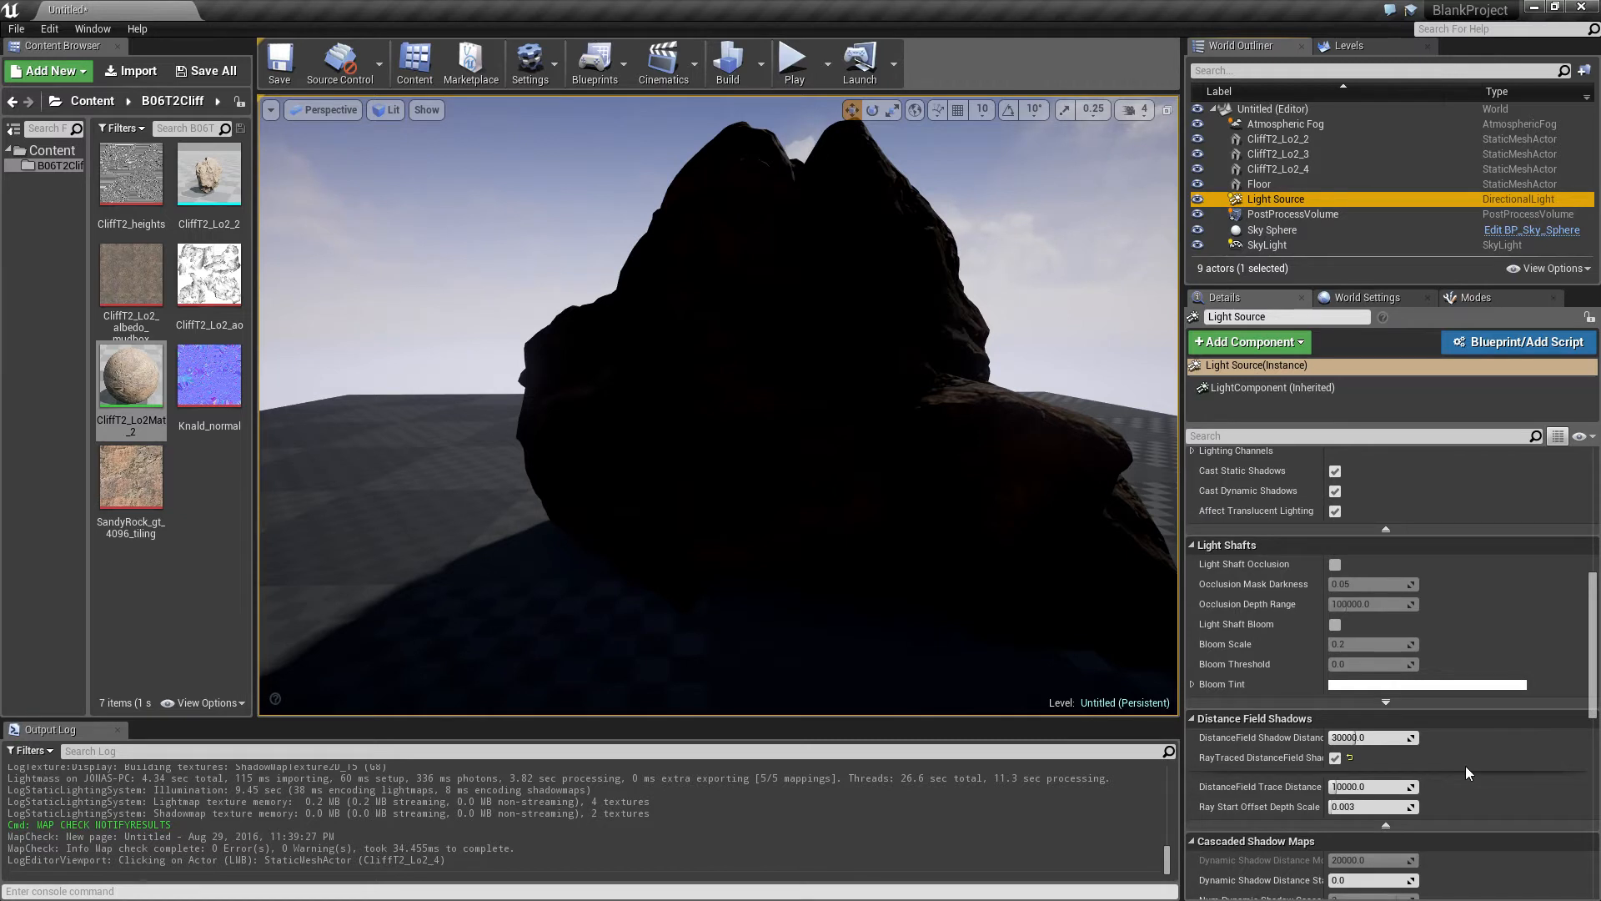
scroll(1465, 765, down, 2)
click(1335, 677)
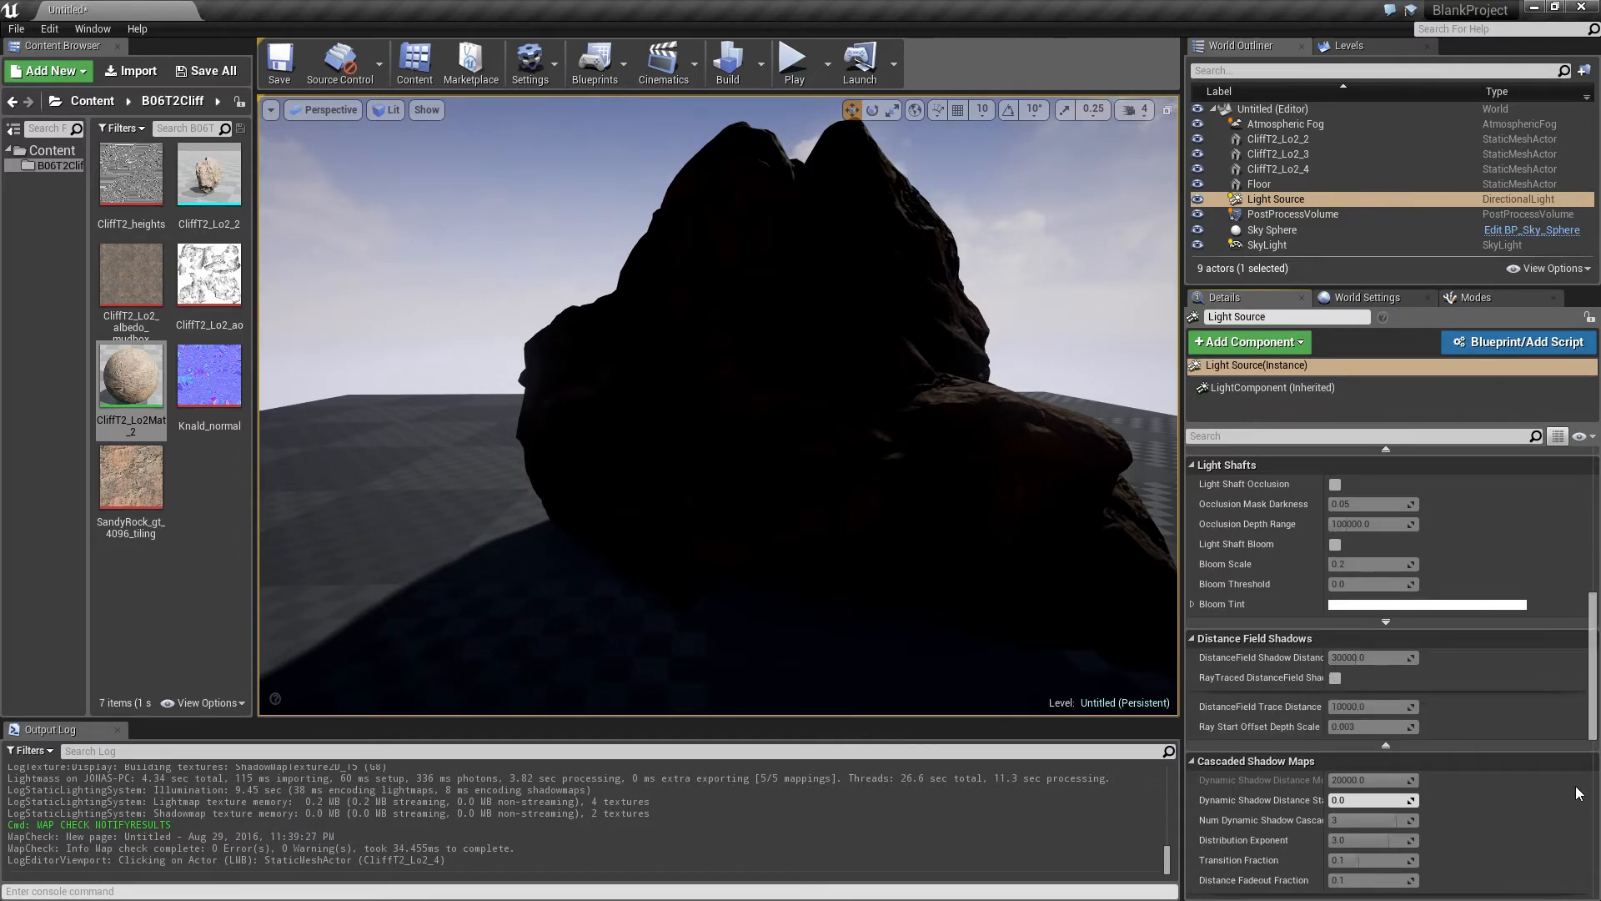
click(1337, 682)
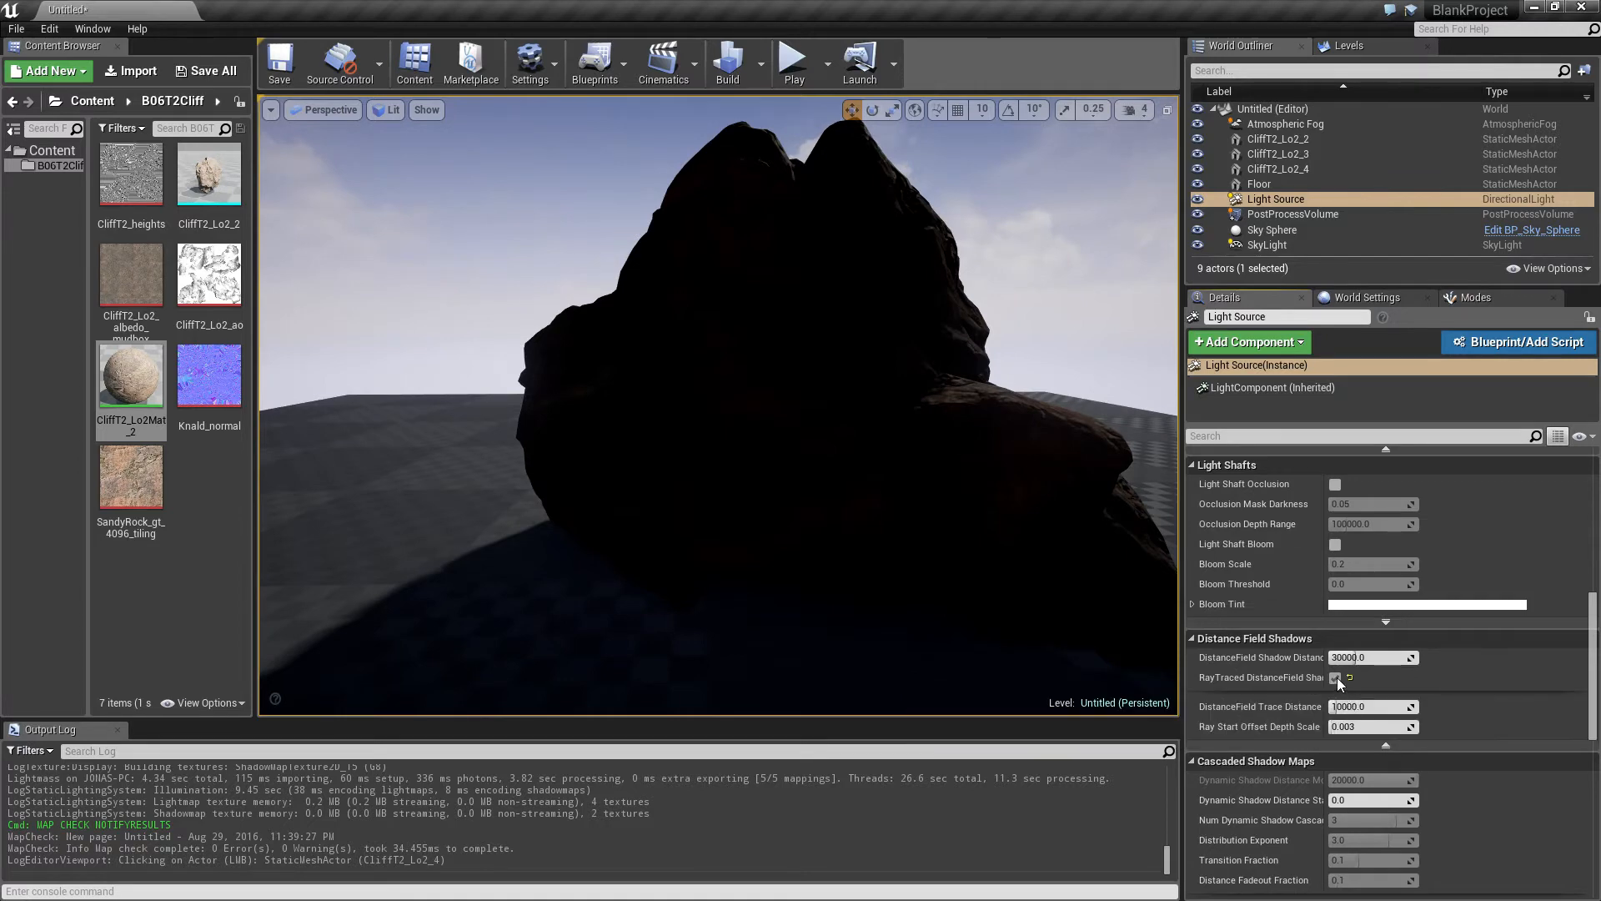
click(1335, 678)
click(1335, 678)
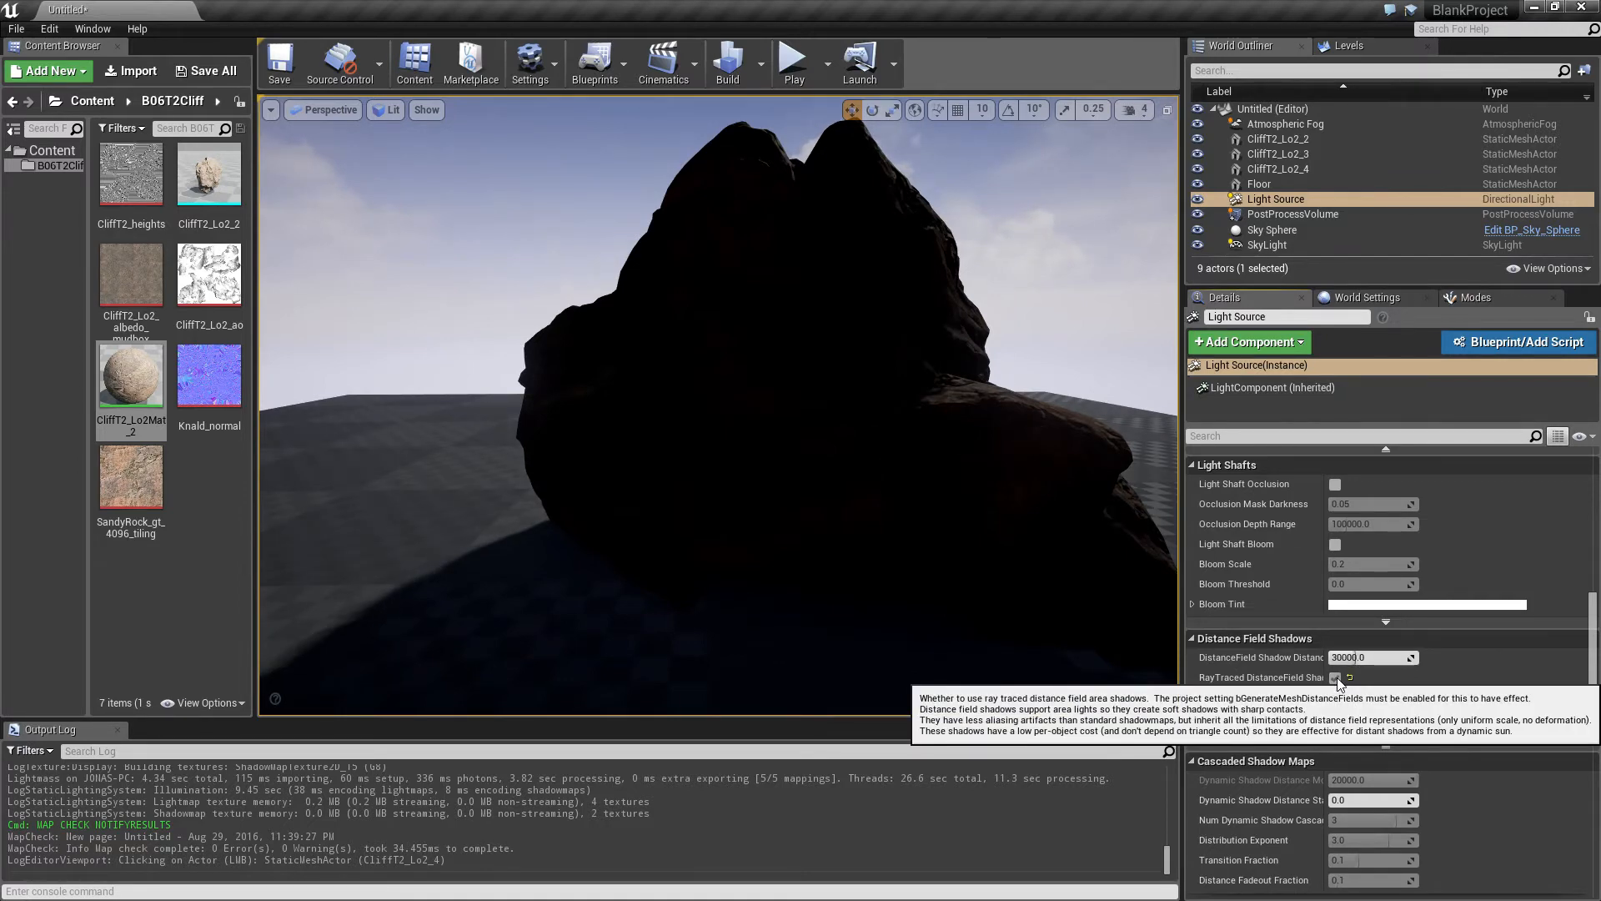
click(1335, 678)
click(1335, 678)
click(1335, 678)
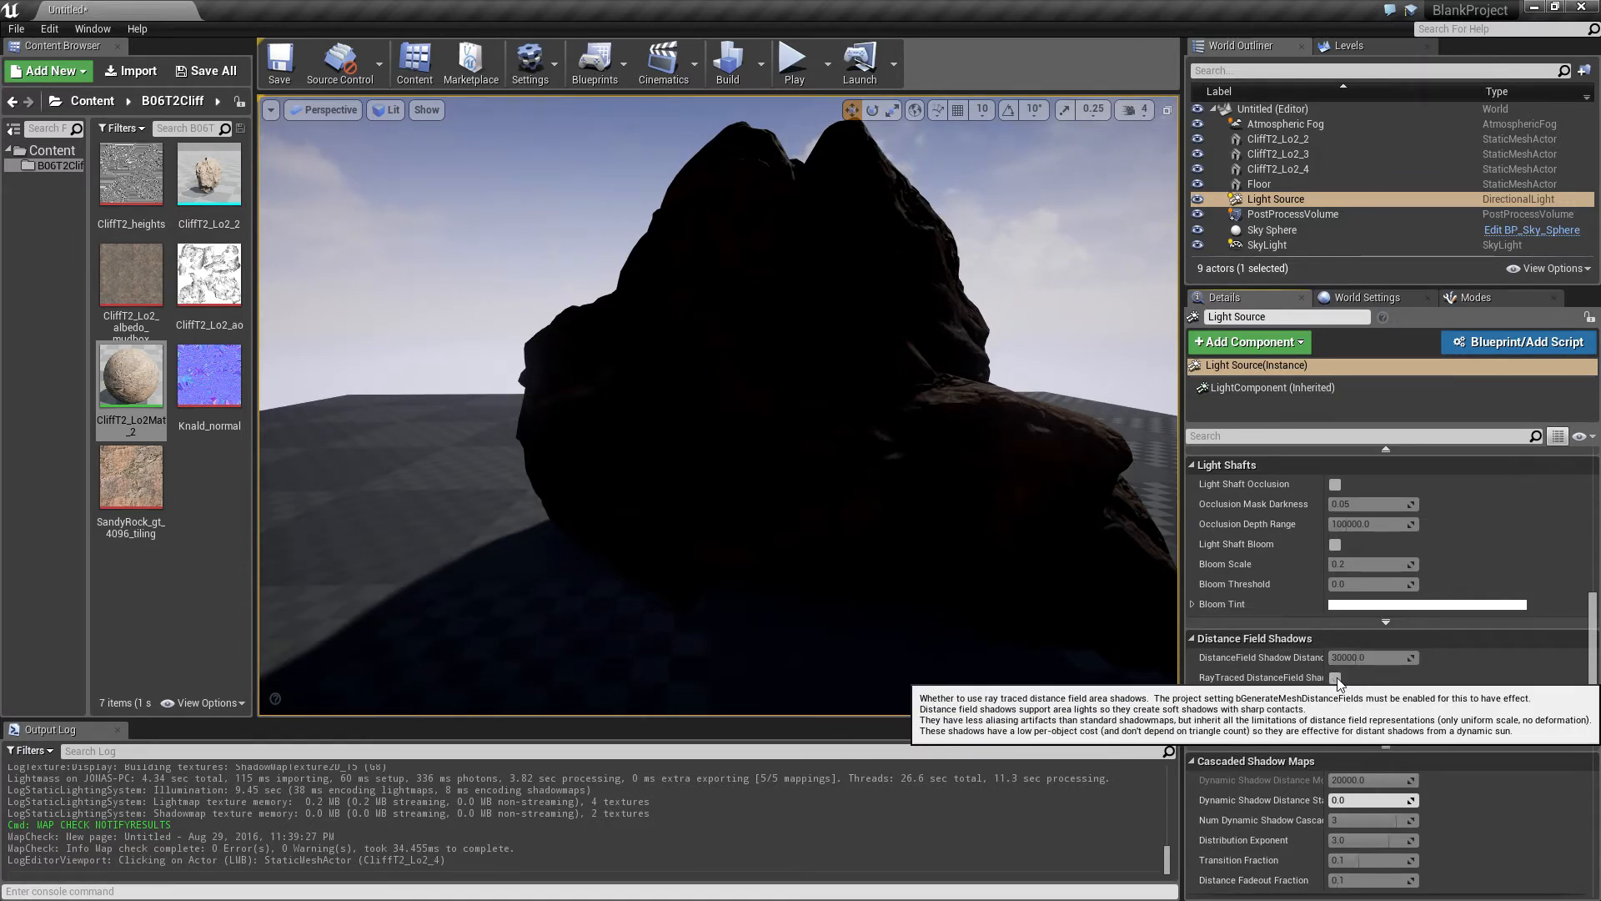
click(1335, 678)
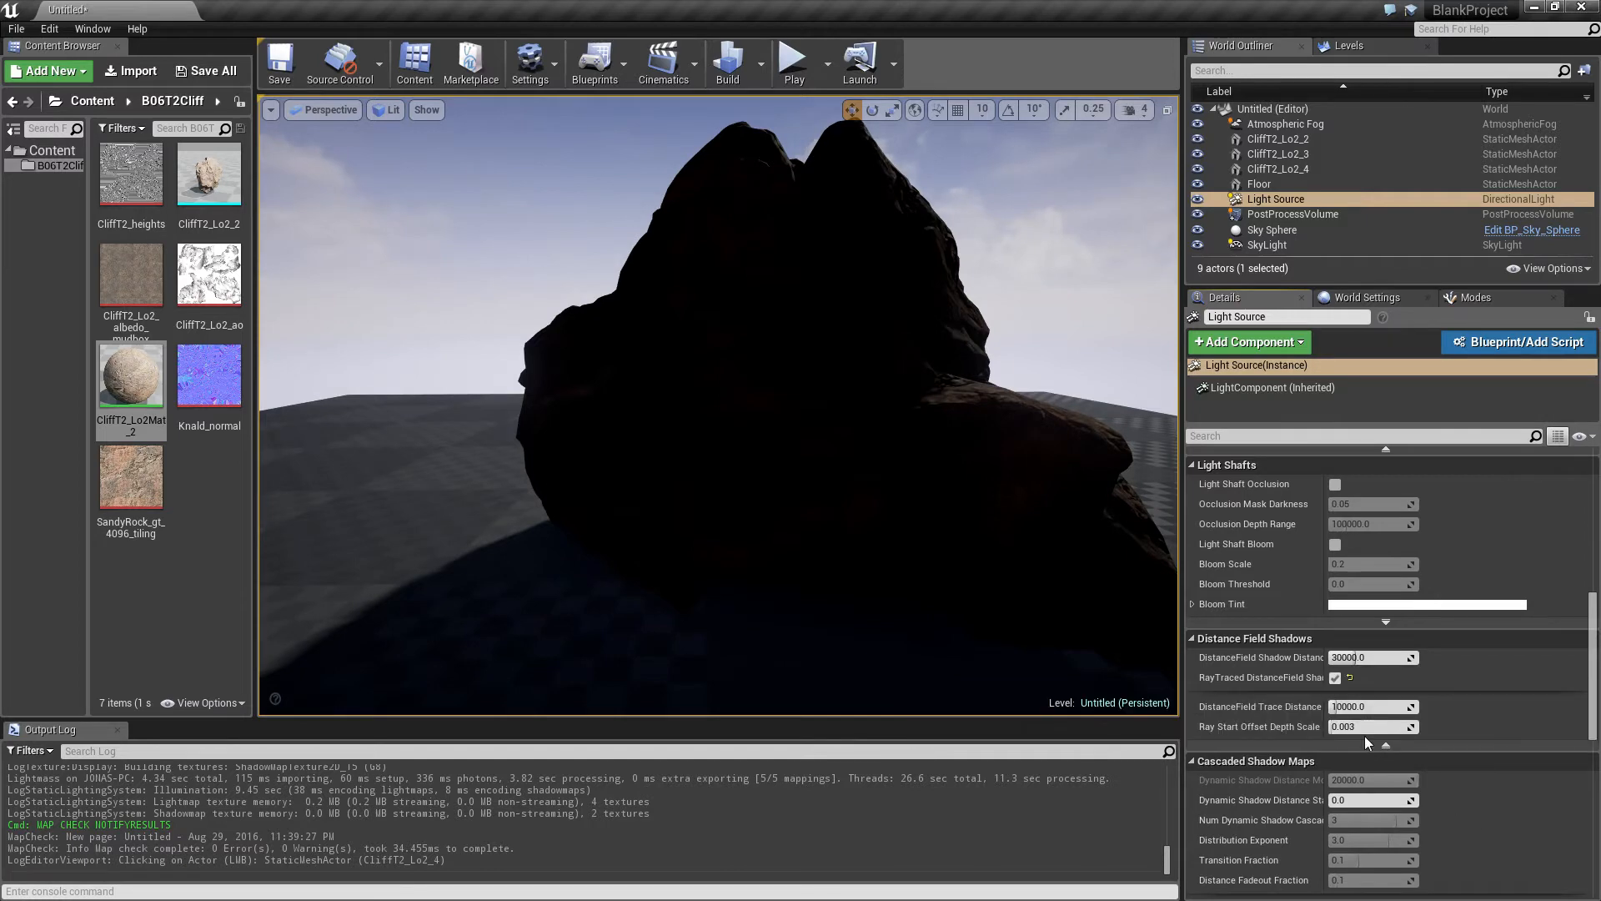
click(1335, 678)
right_drag(717, 405, 467, 471)
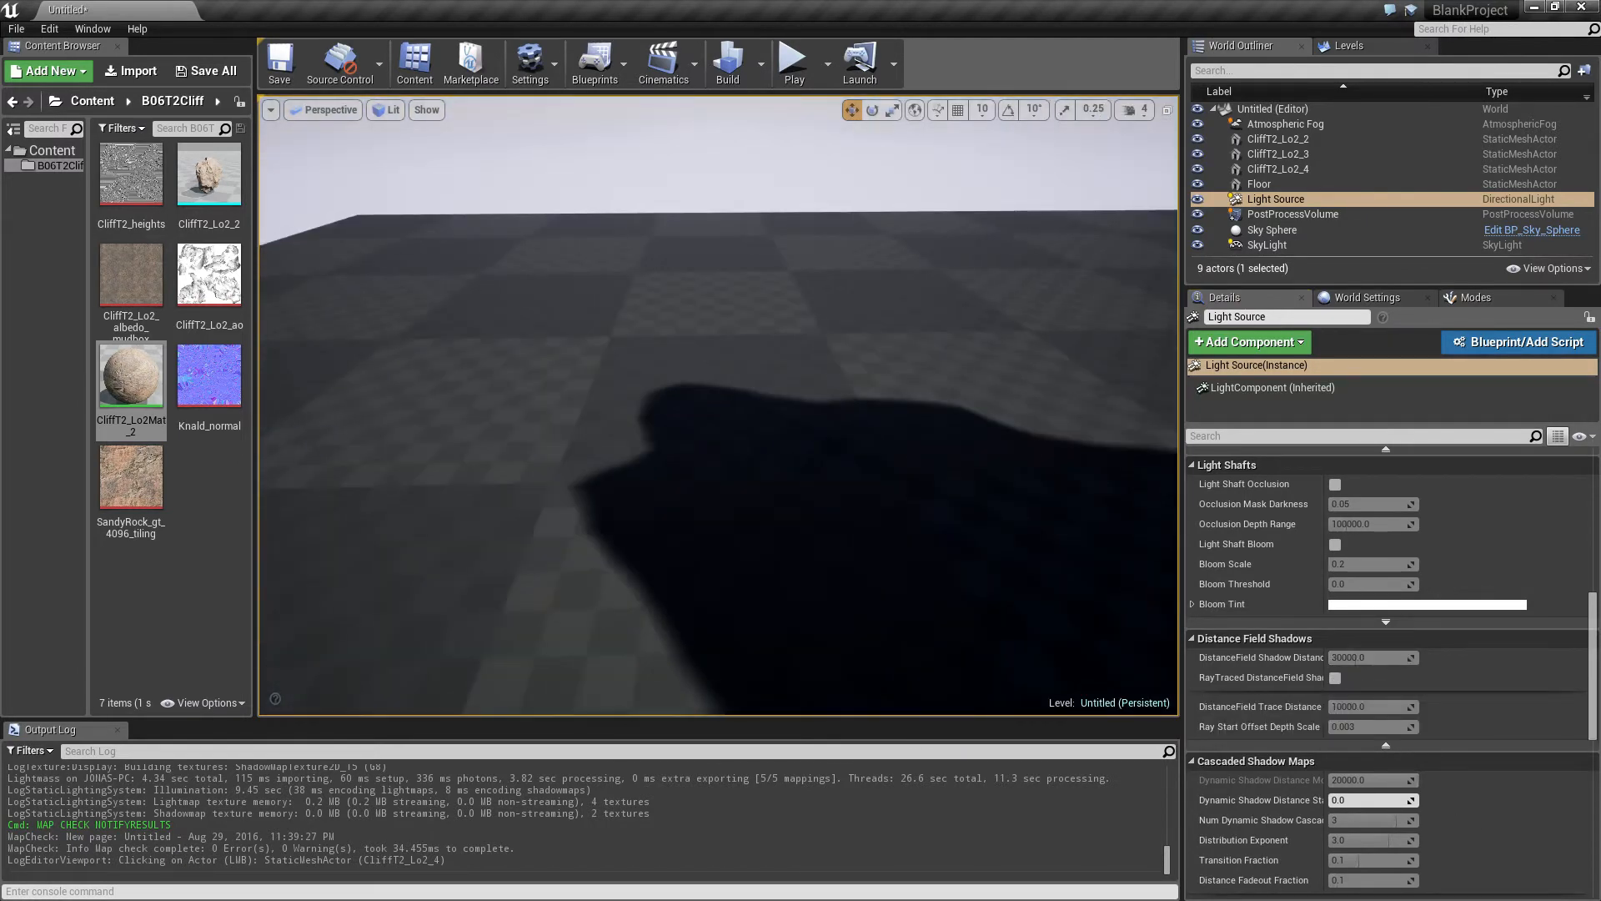
- Enable RayTraced DistanceField Shadows on the Light Source and inspect the rock and its floor shadow from several viewpoints
click(1336, 678)
right_drag(638, 355, 558, 383)
mouse_move(463, 514)
right_down()
mouse_move(437, 525)
mouse_move(534, 504)
mouse_move(517, 521)
mouse_move(463, 514)
right_up()
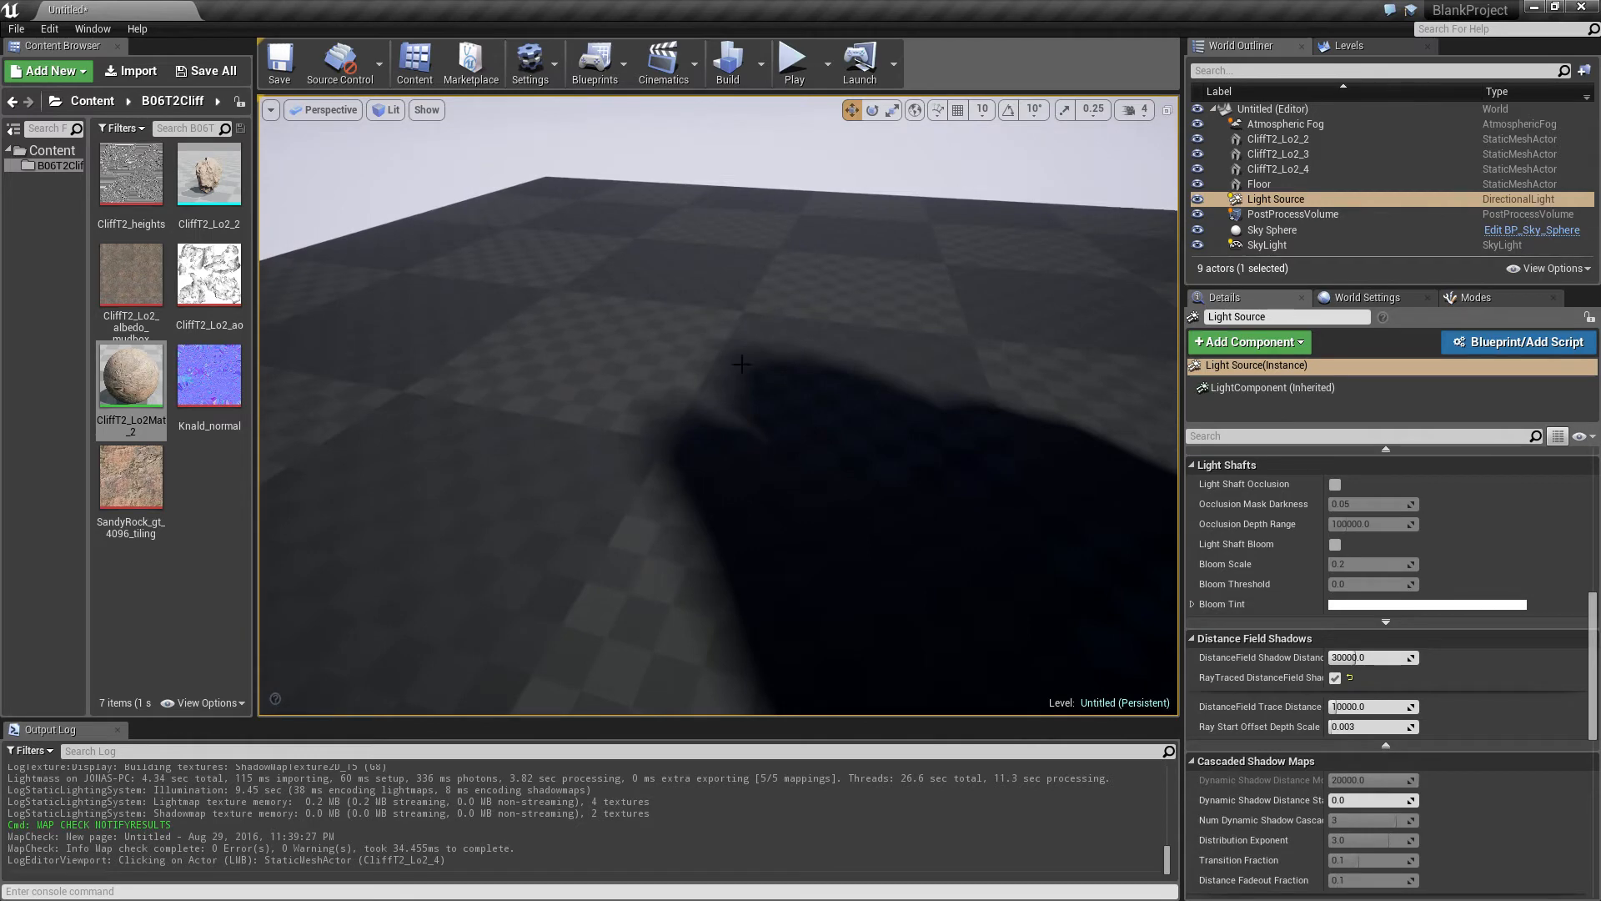
right_drag(740, 364, 709, 334)
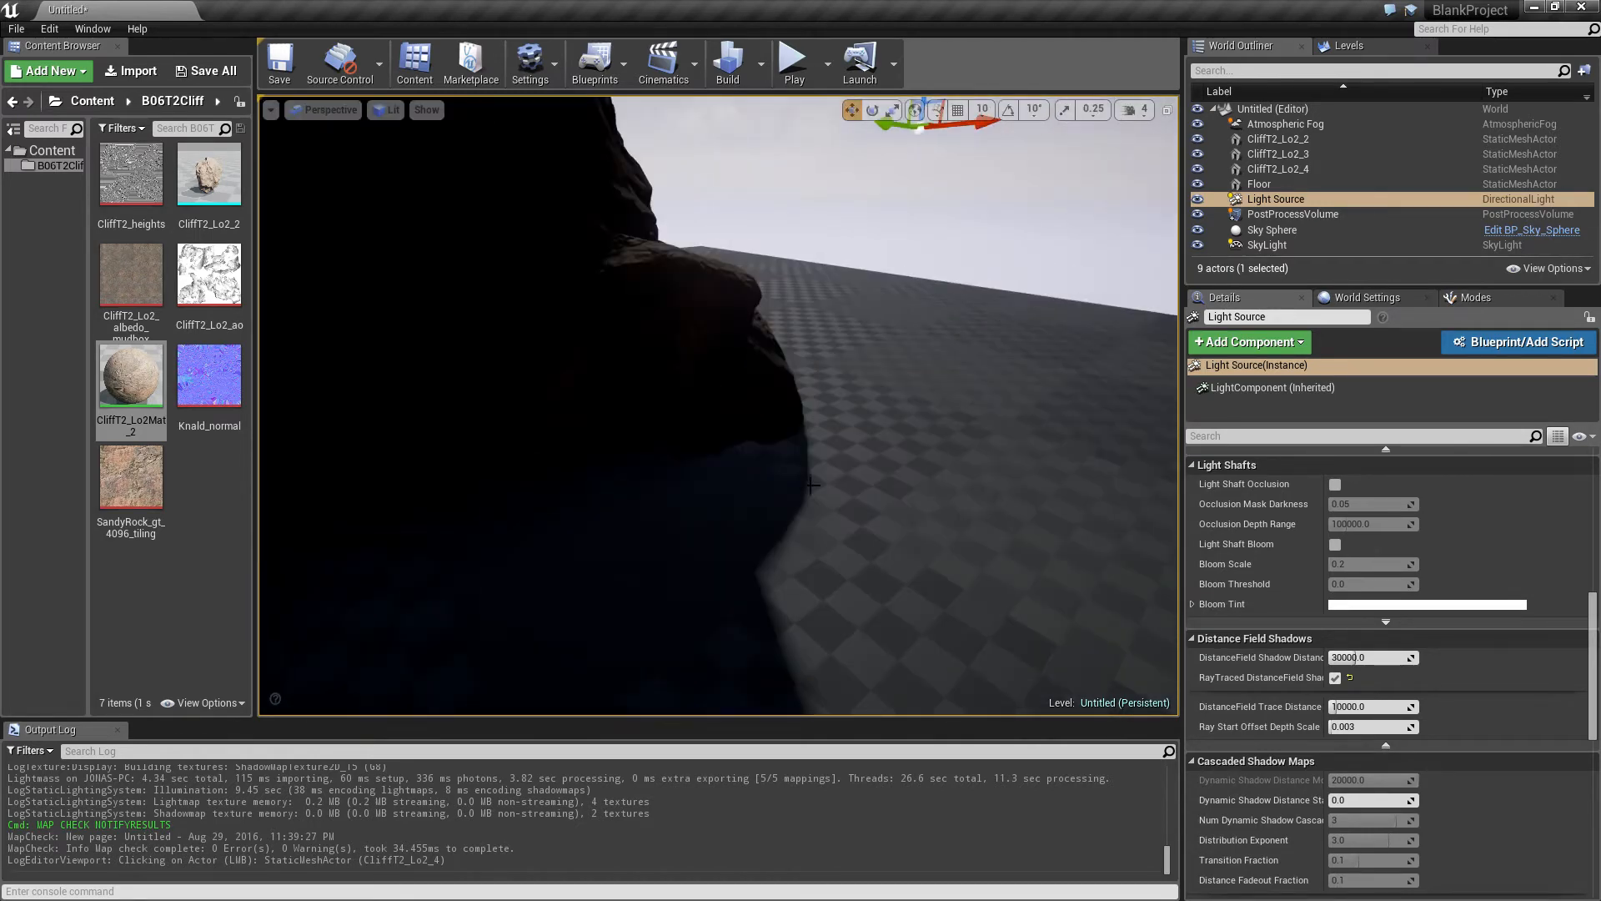
right_drag(809, 418, 826, 351)
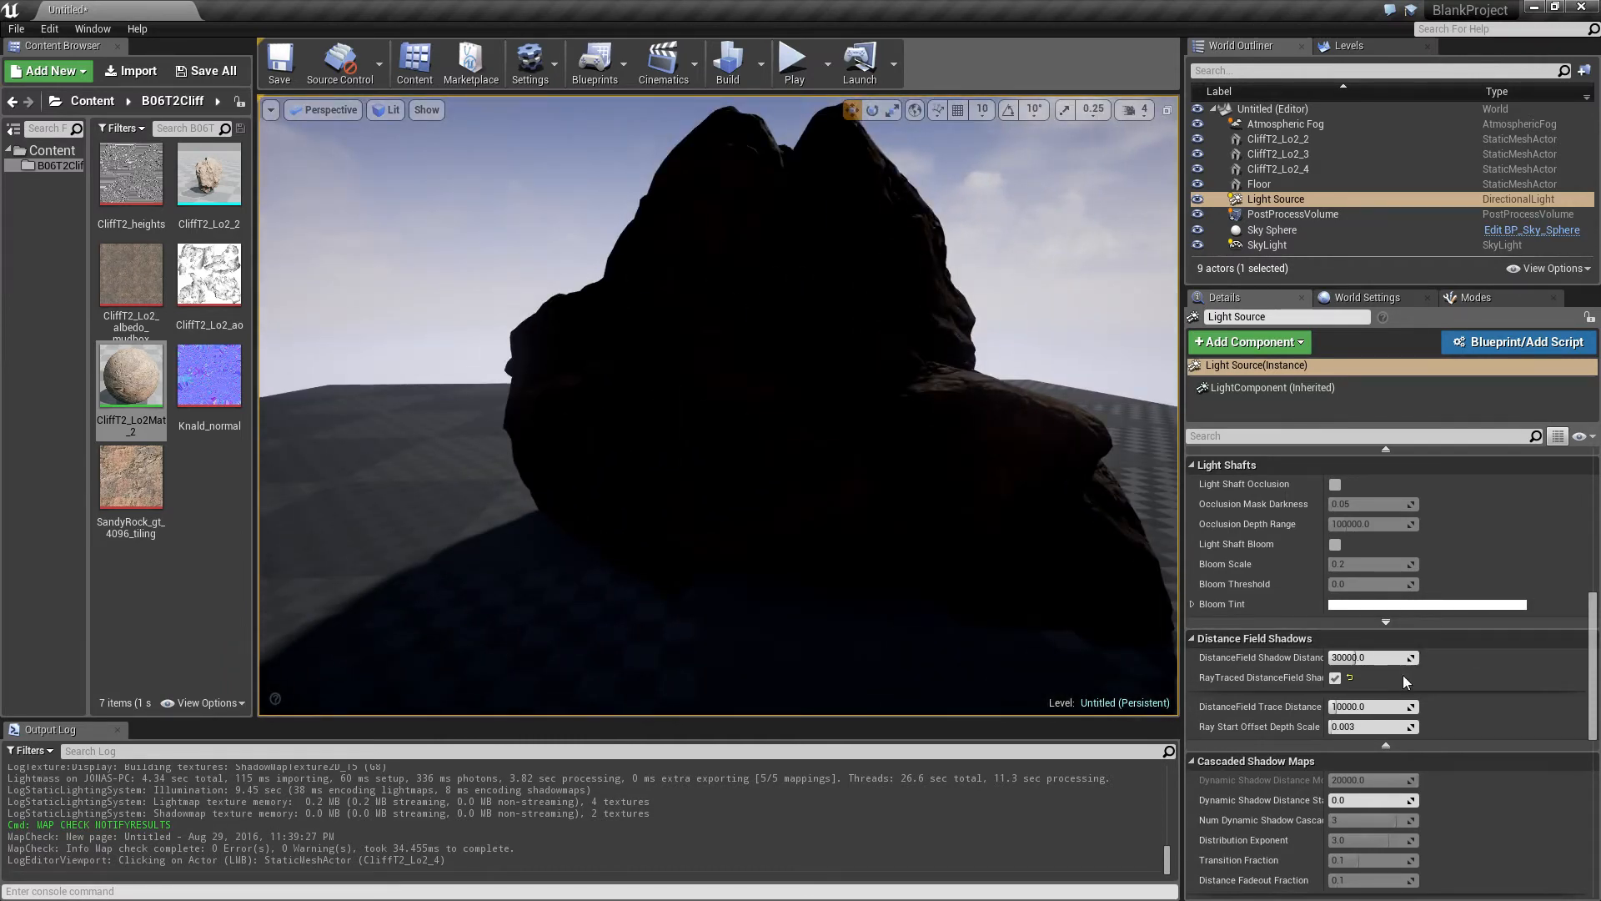
mouse_move(718, 405)
right_down()
mouse_move(667, 467)
mouse_move(684, 442)
mouse_move(758, 425)
mouse_move(721, 388)
right_up()
right_drag(966, 405, 994, 420)
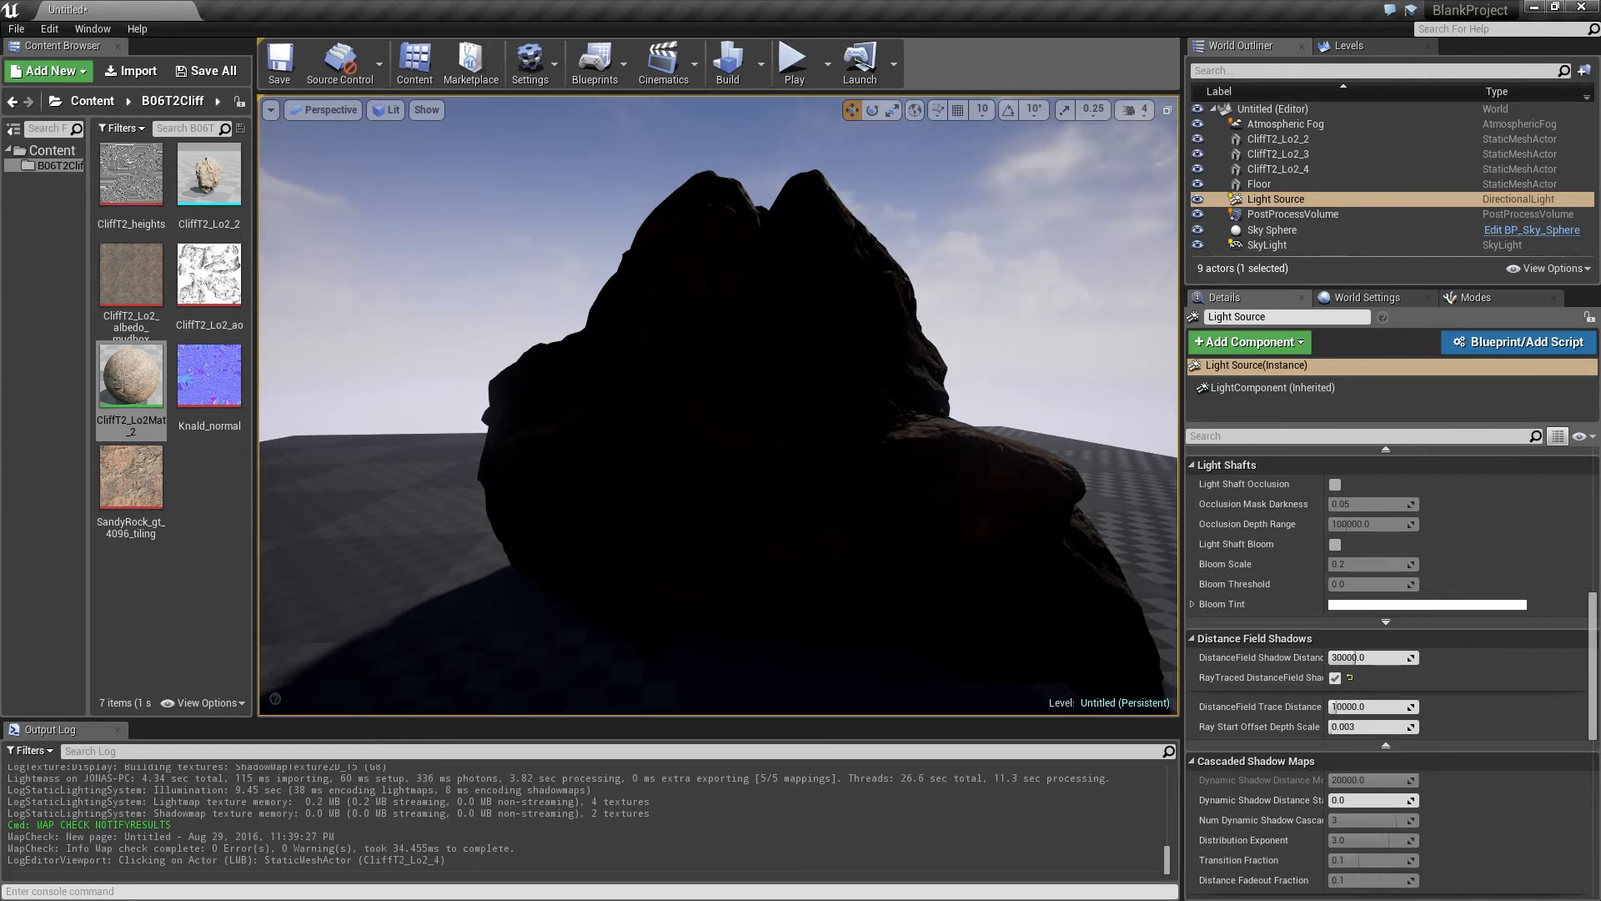
right_drag(718, 406, 728, 445)
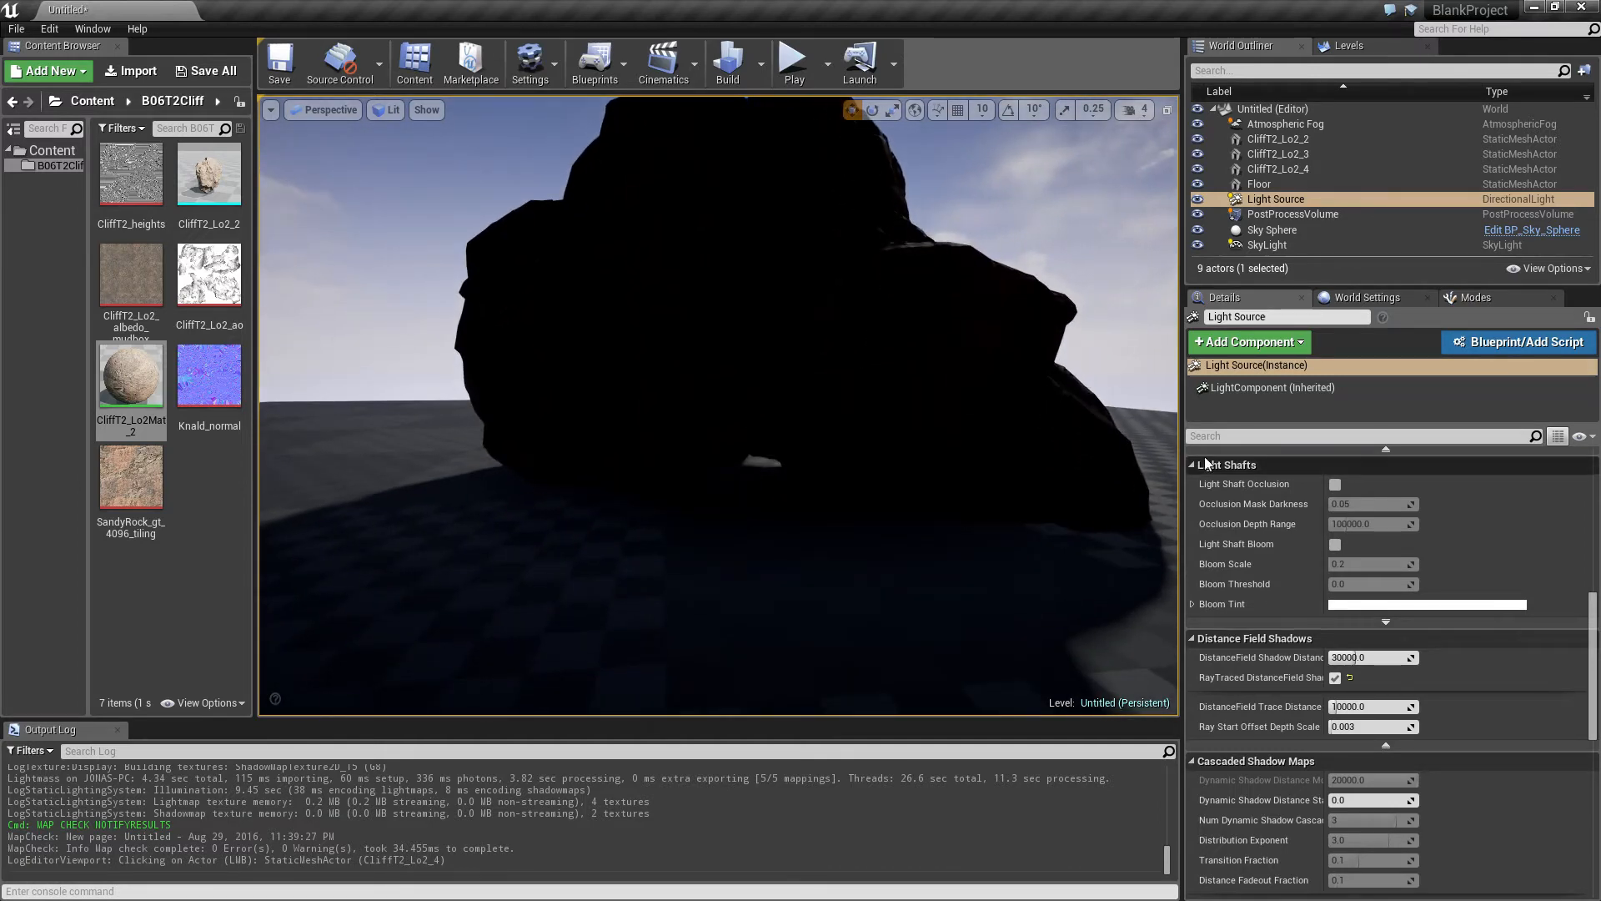
- Override the PostProcessVolume's Indirect Lighting Color and Intensity under Global Illumination, set the intensity to 5.0, and inspect the rock's shaded side
click(1292, 214)
scroll(1332, 567, up, 2)
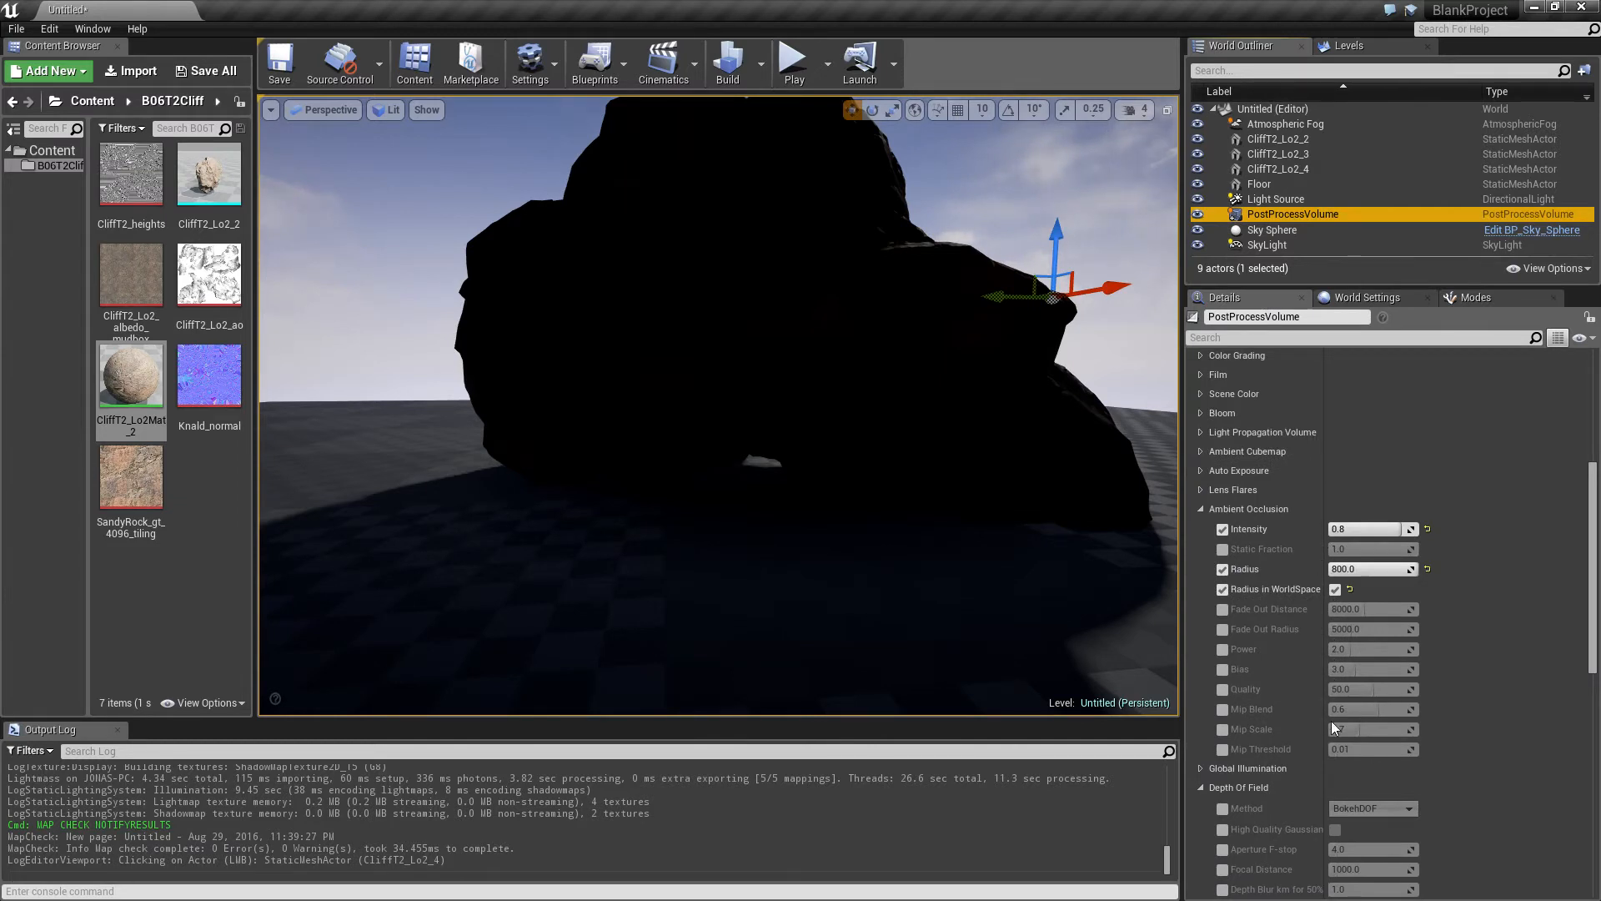
scroll(1331, 723, down, 3)
scroll(1331, 726, down, 1)
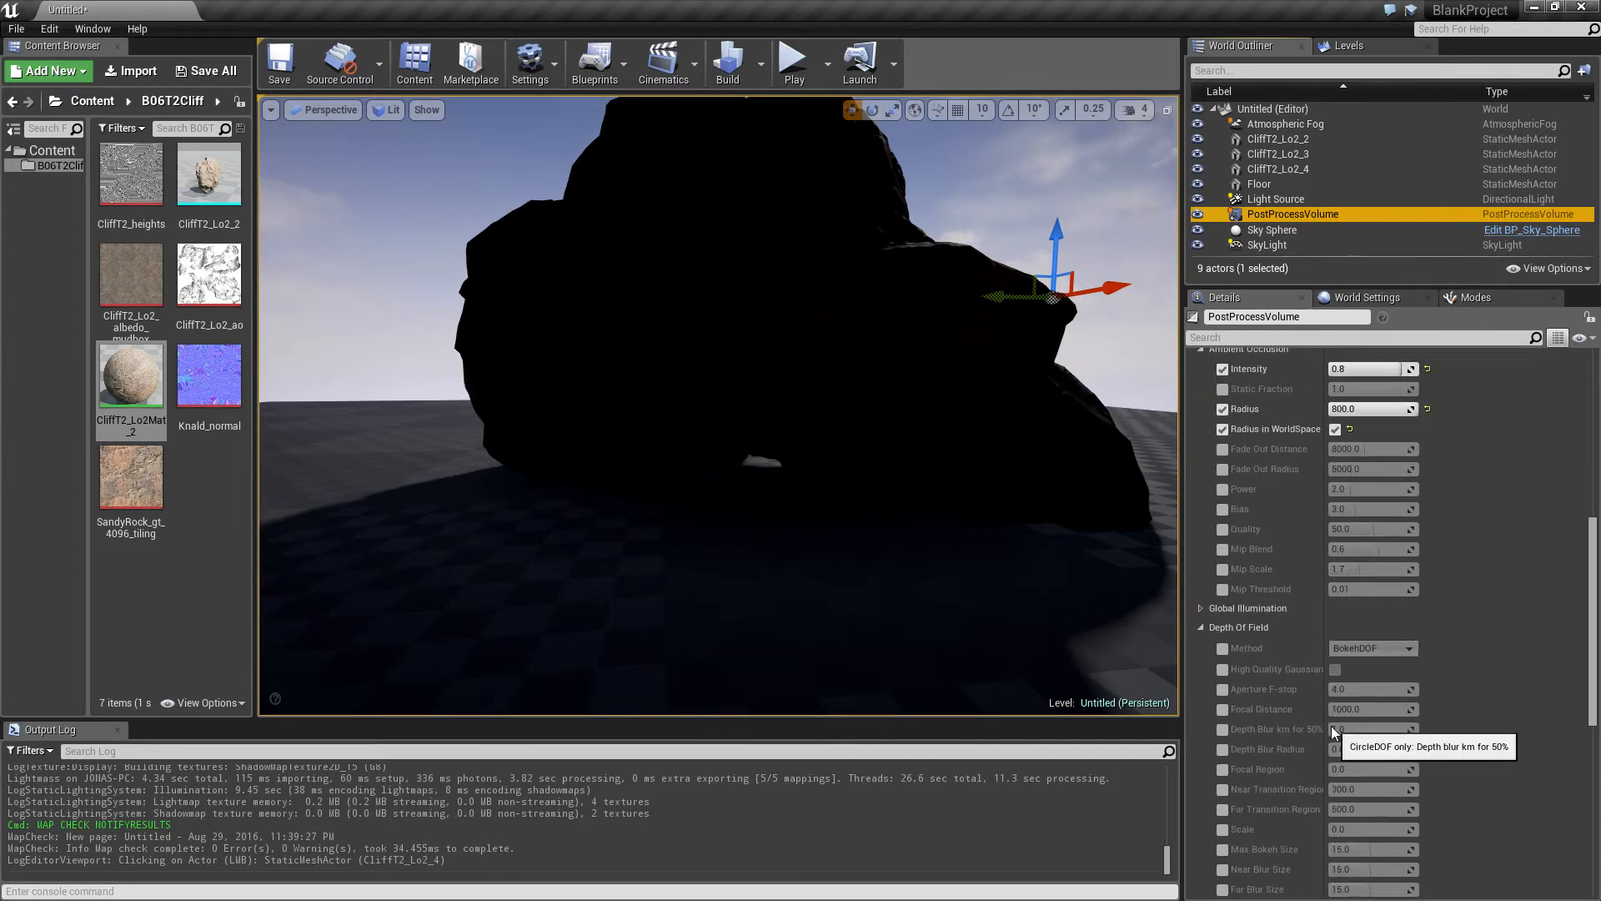
click(1200, 608)
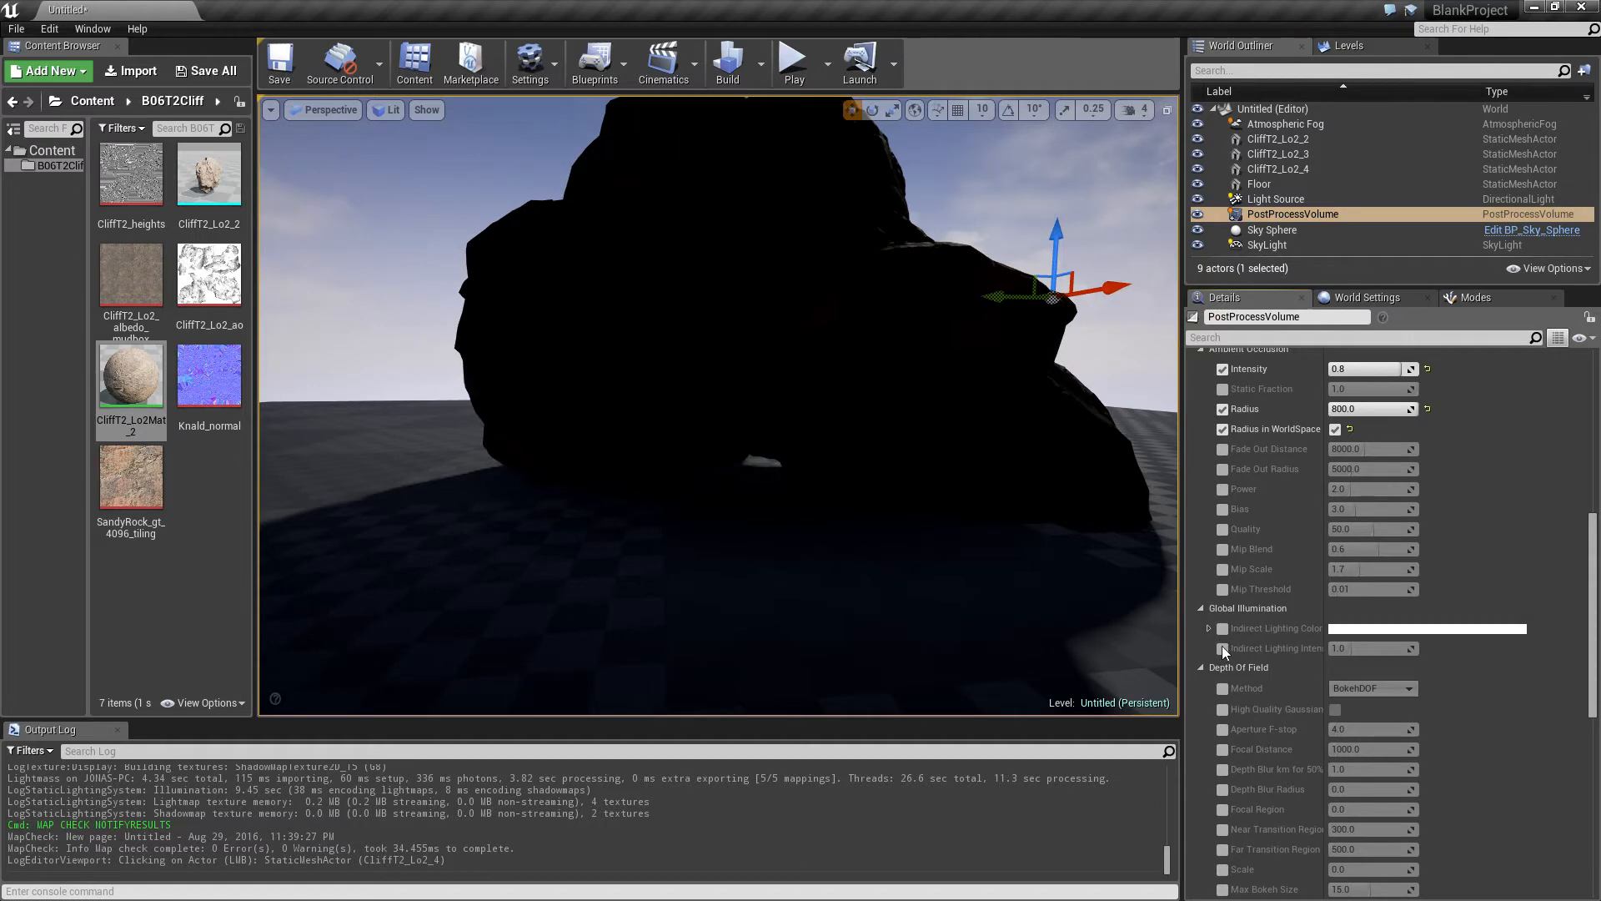
click(1222, 647)
click(1222, 628)
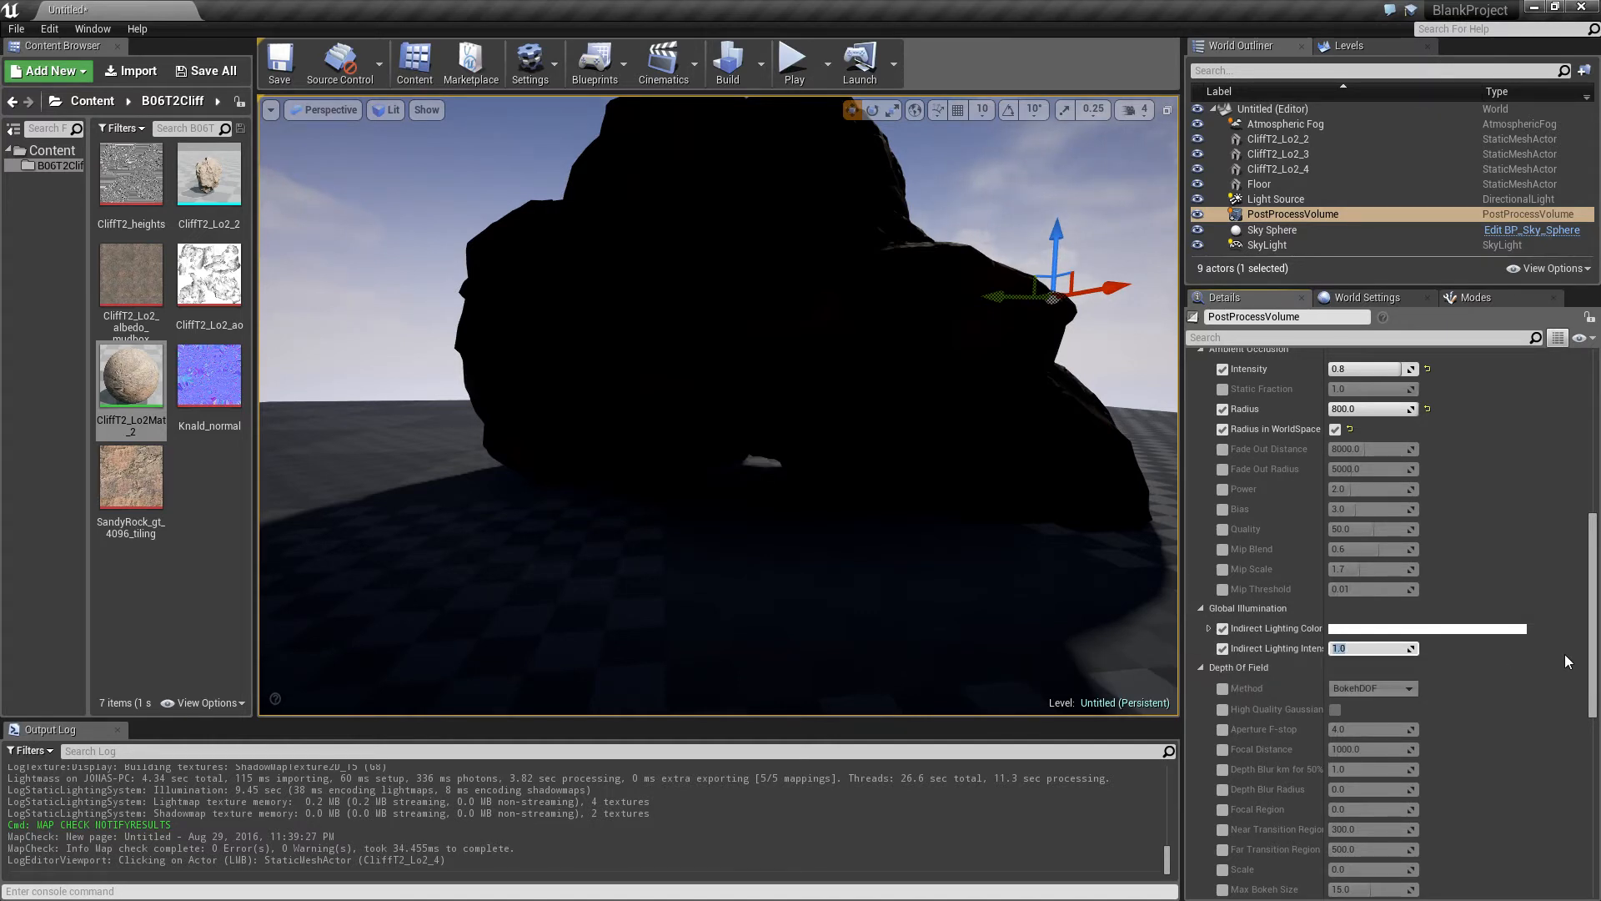
text(5)
key(Return)
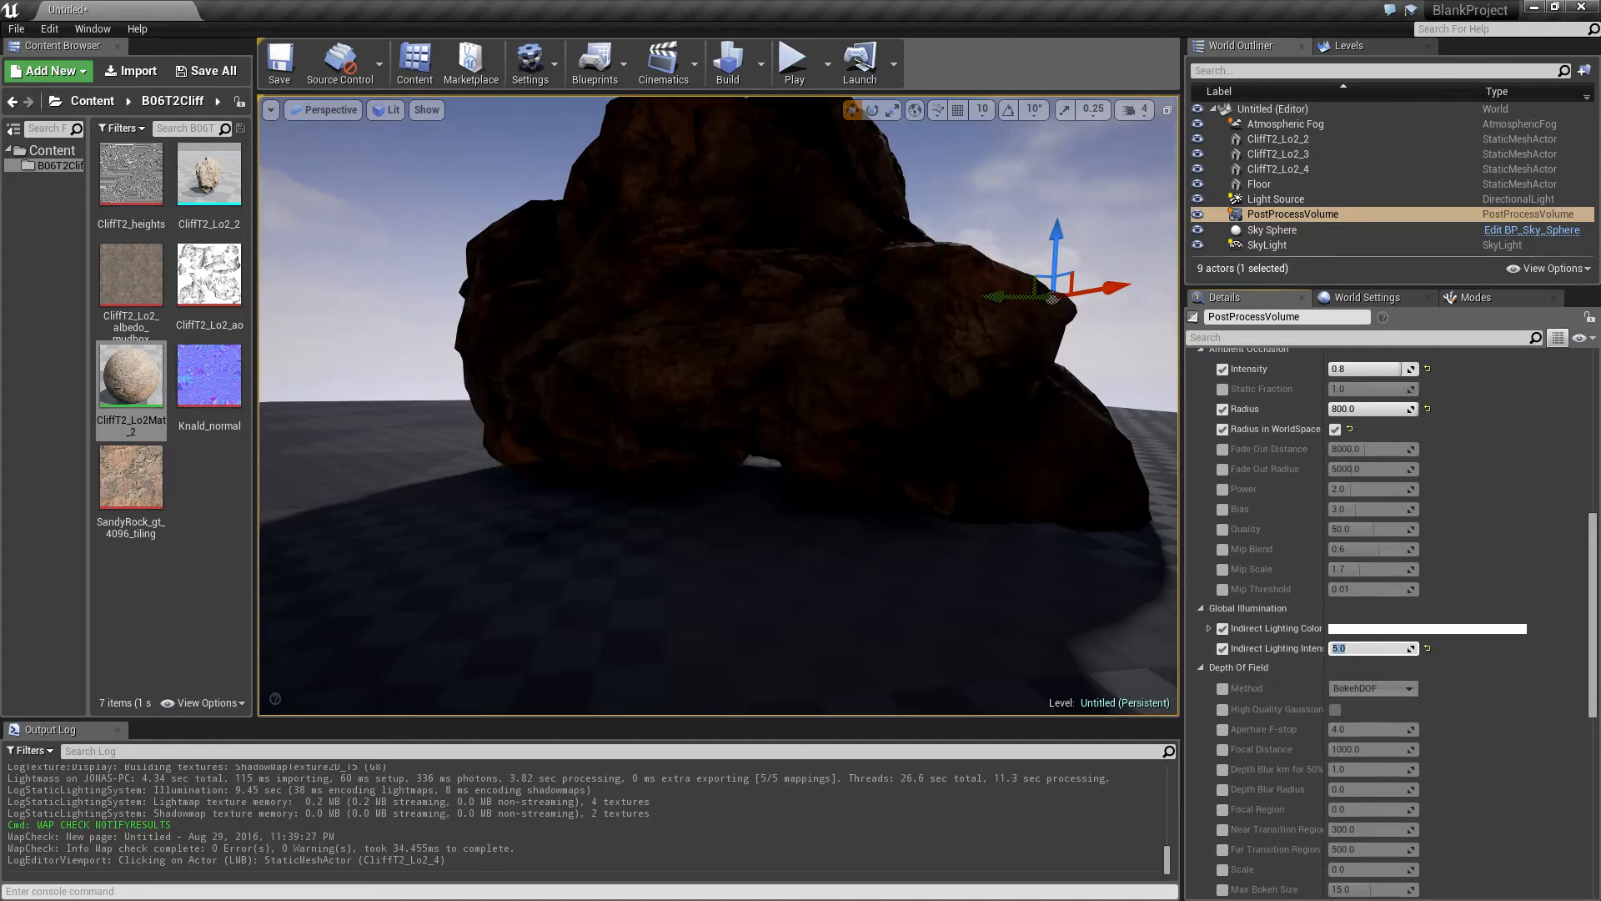
mouse_move(801, 408)
right_down()
mouse_move(776, 500)
mouse_move(788, 392)
right_up()
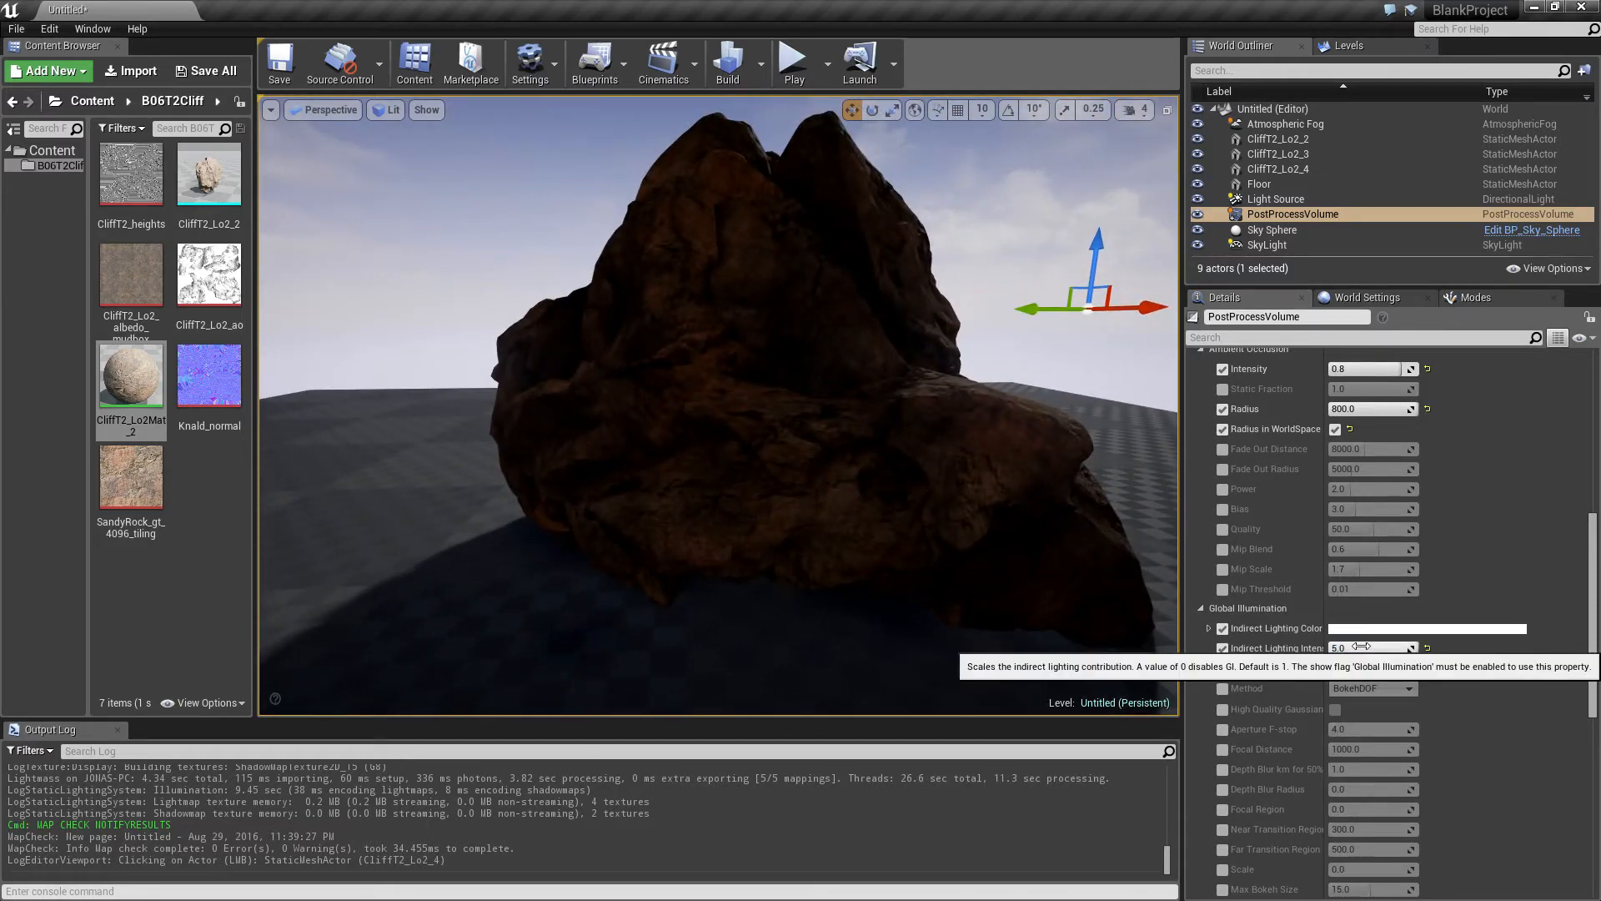
right_drag(834, 400, 809, 355)
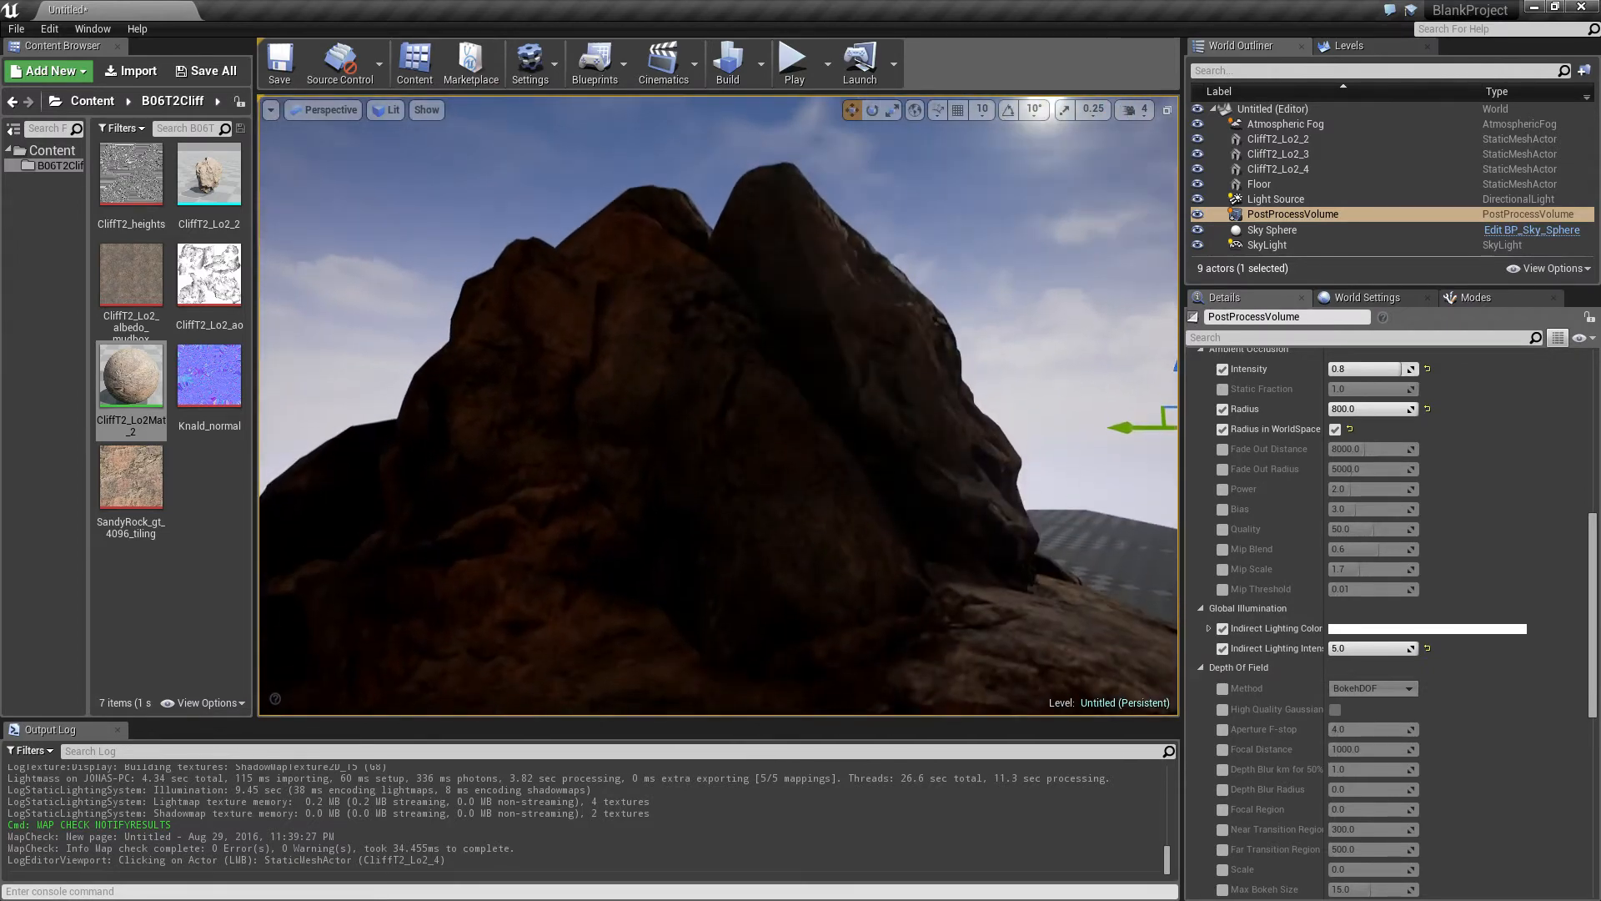
right_drag(958, 490, 965, 534)
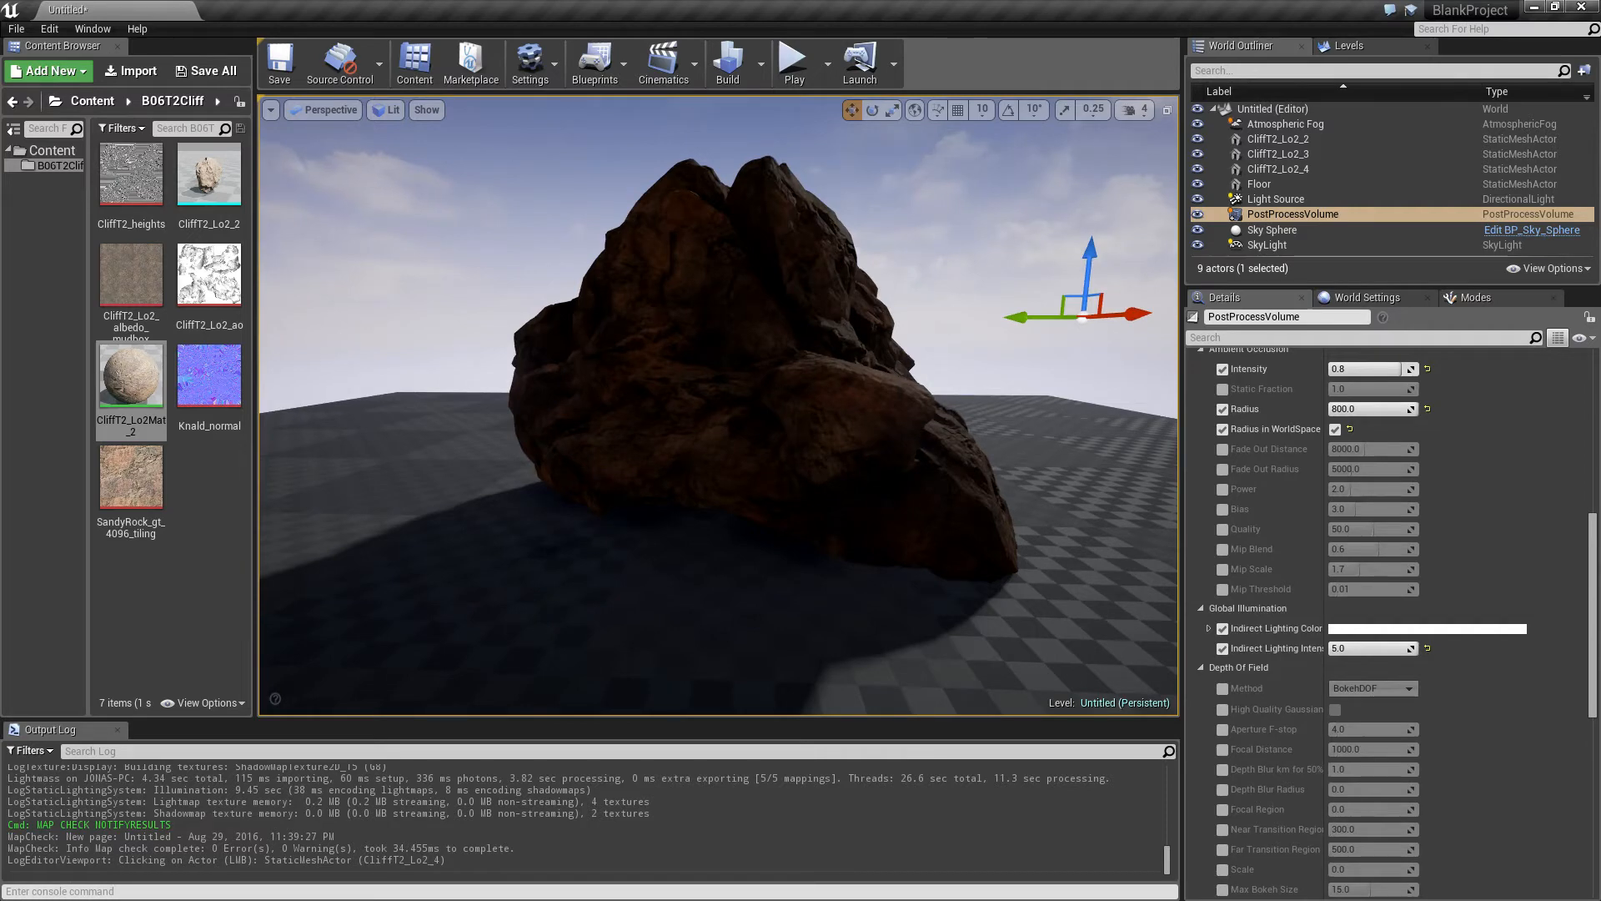
- Open the CliffT2_Lo2Mat_2 material for editing and move the ambient occlusion Texture Sample node into free graph space
double_click(131, 379)
drag(1349, 325, 417, 98)
right_drag(566, 447, 851, 247)
drag(780, 394, 589, 598)
right_drag(723, 526, 689, 360)
- Add a Multiply node fed by the ambient occlusion Texture Sample and set its Const B to 2
key(m)
click(743, 446)
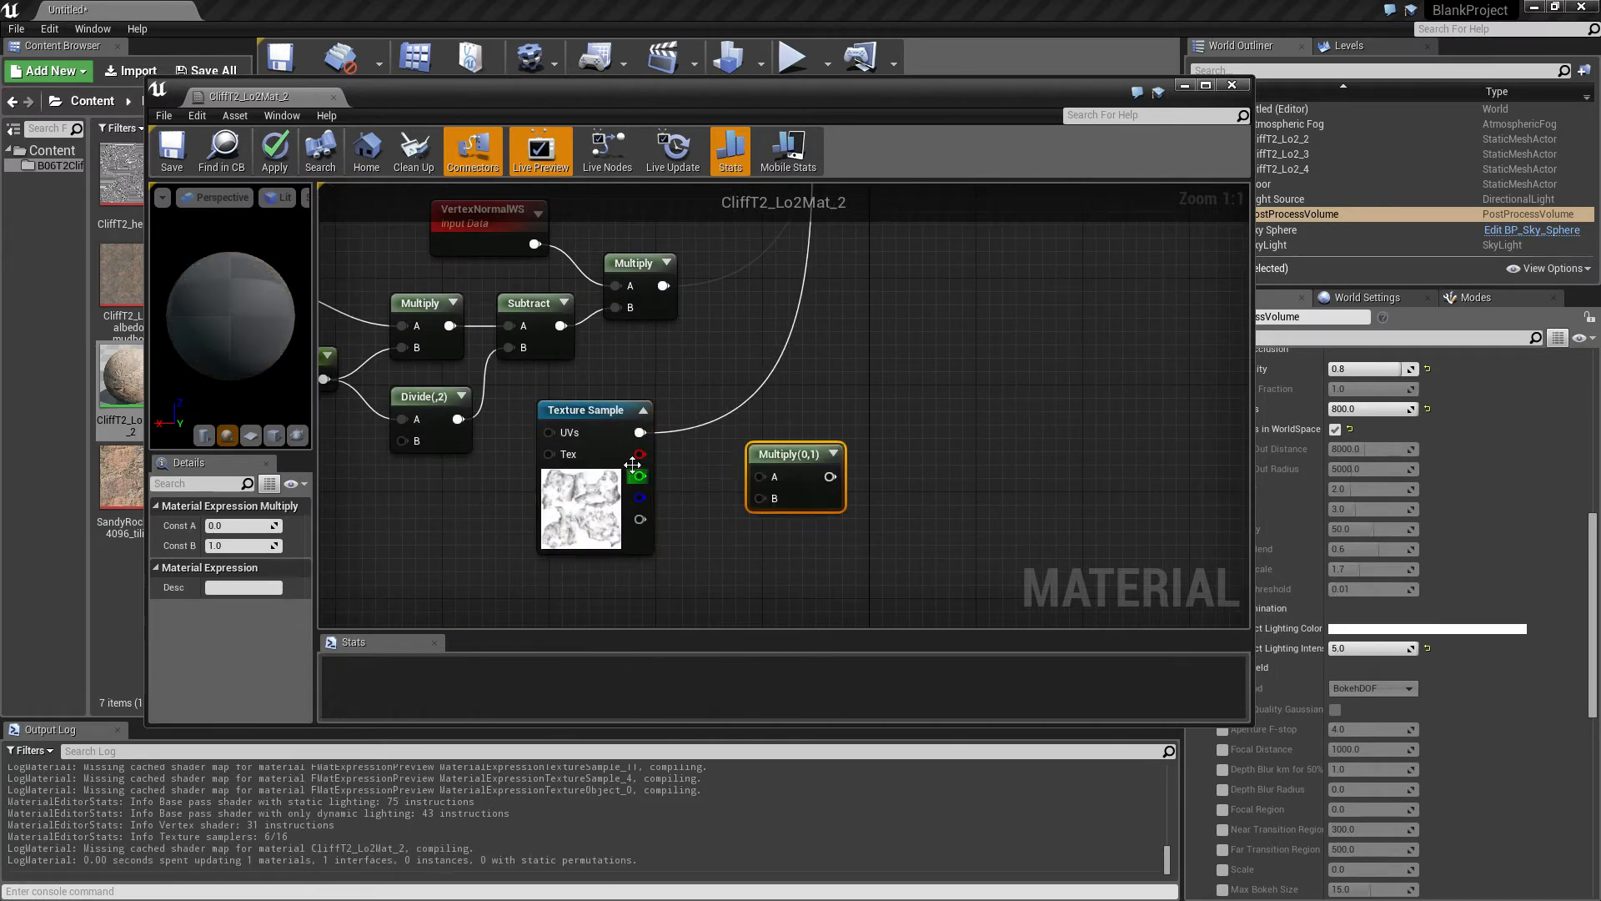
drag(639, 433, 762, 473)
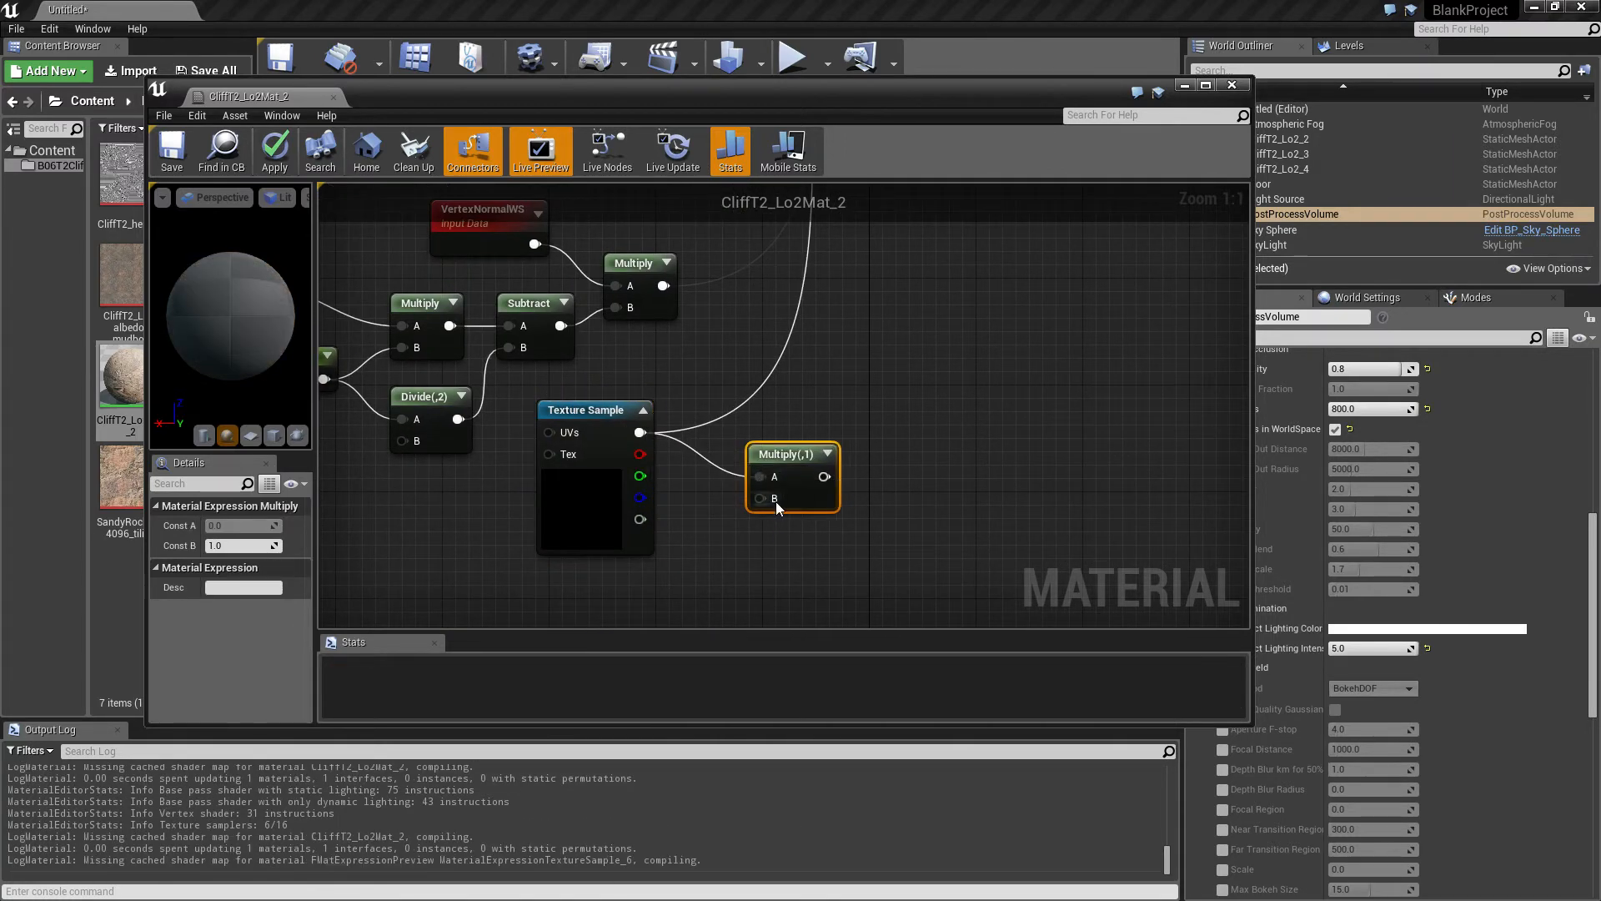
click(248, 546)
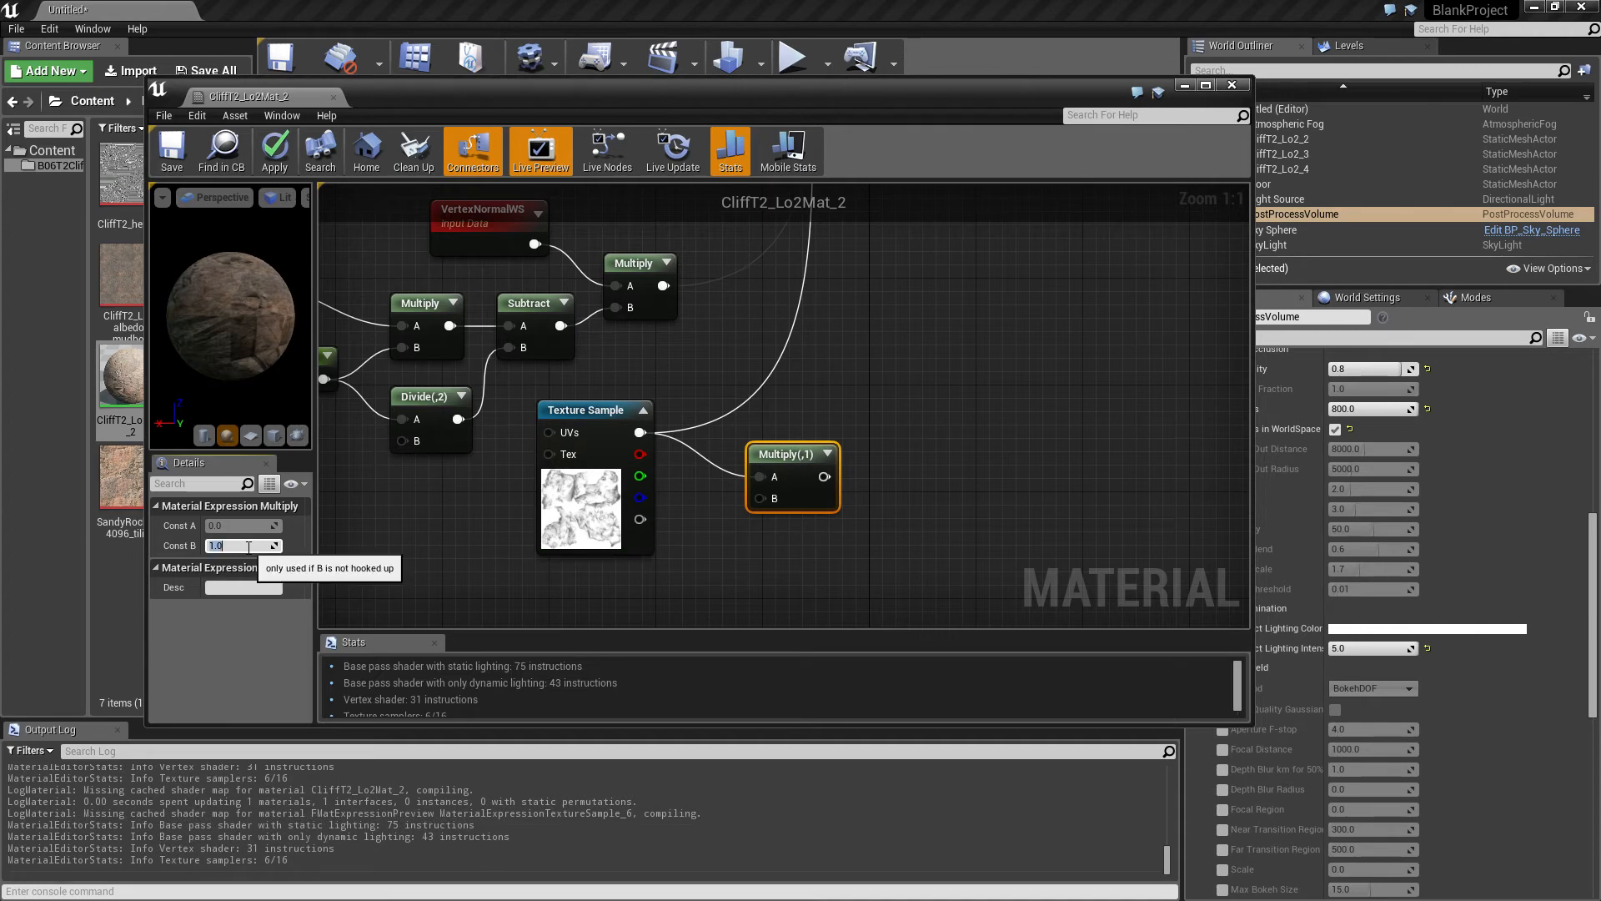
text(2)
key(Return)
click(894, 413)
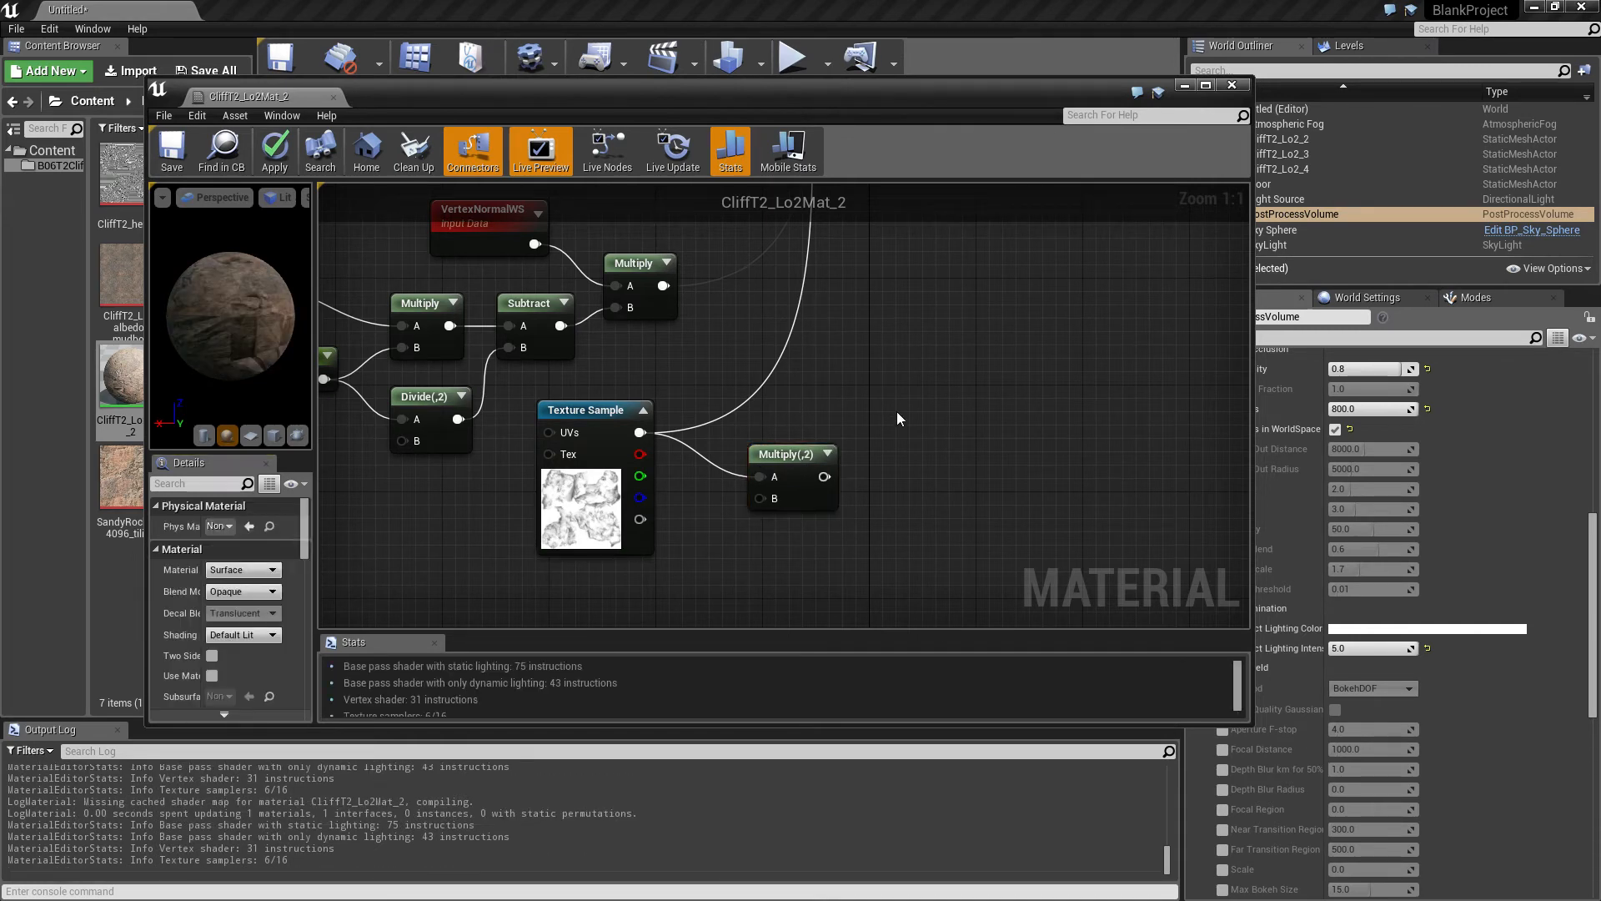
- Add a Clamp node after the new Multiply node and connect its output to the material's Ambient Occlusion input
right_click(898, 415)
text(clamp)
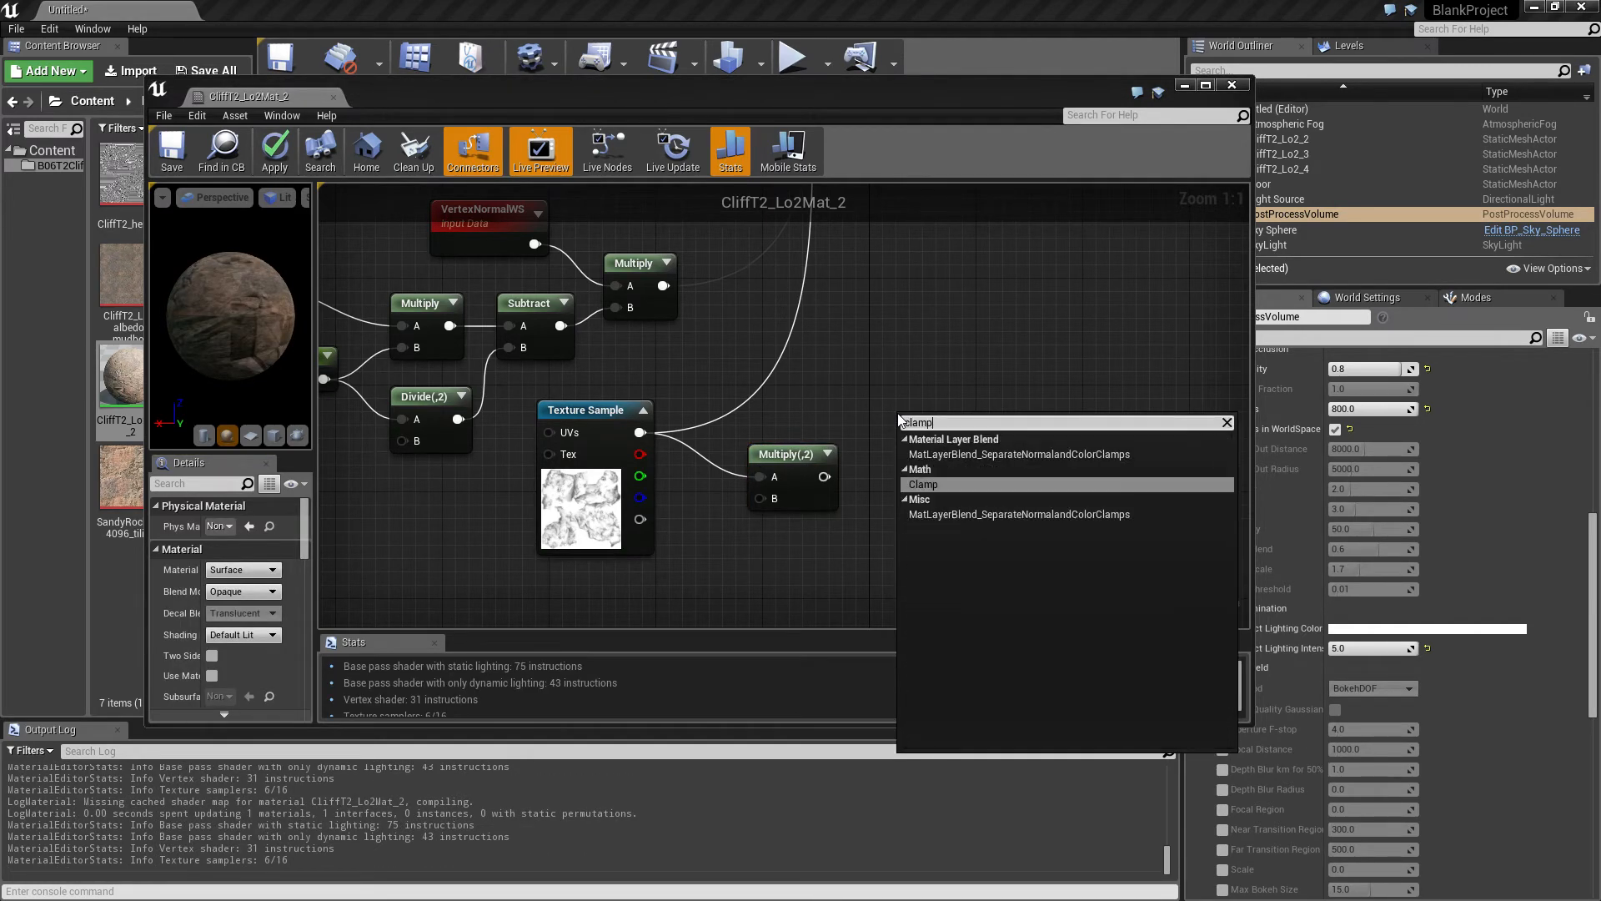
key(Return)
drag(824, 476, 909, 445)
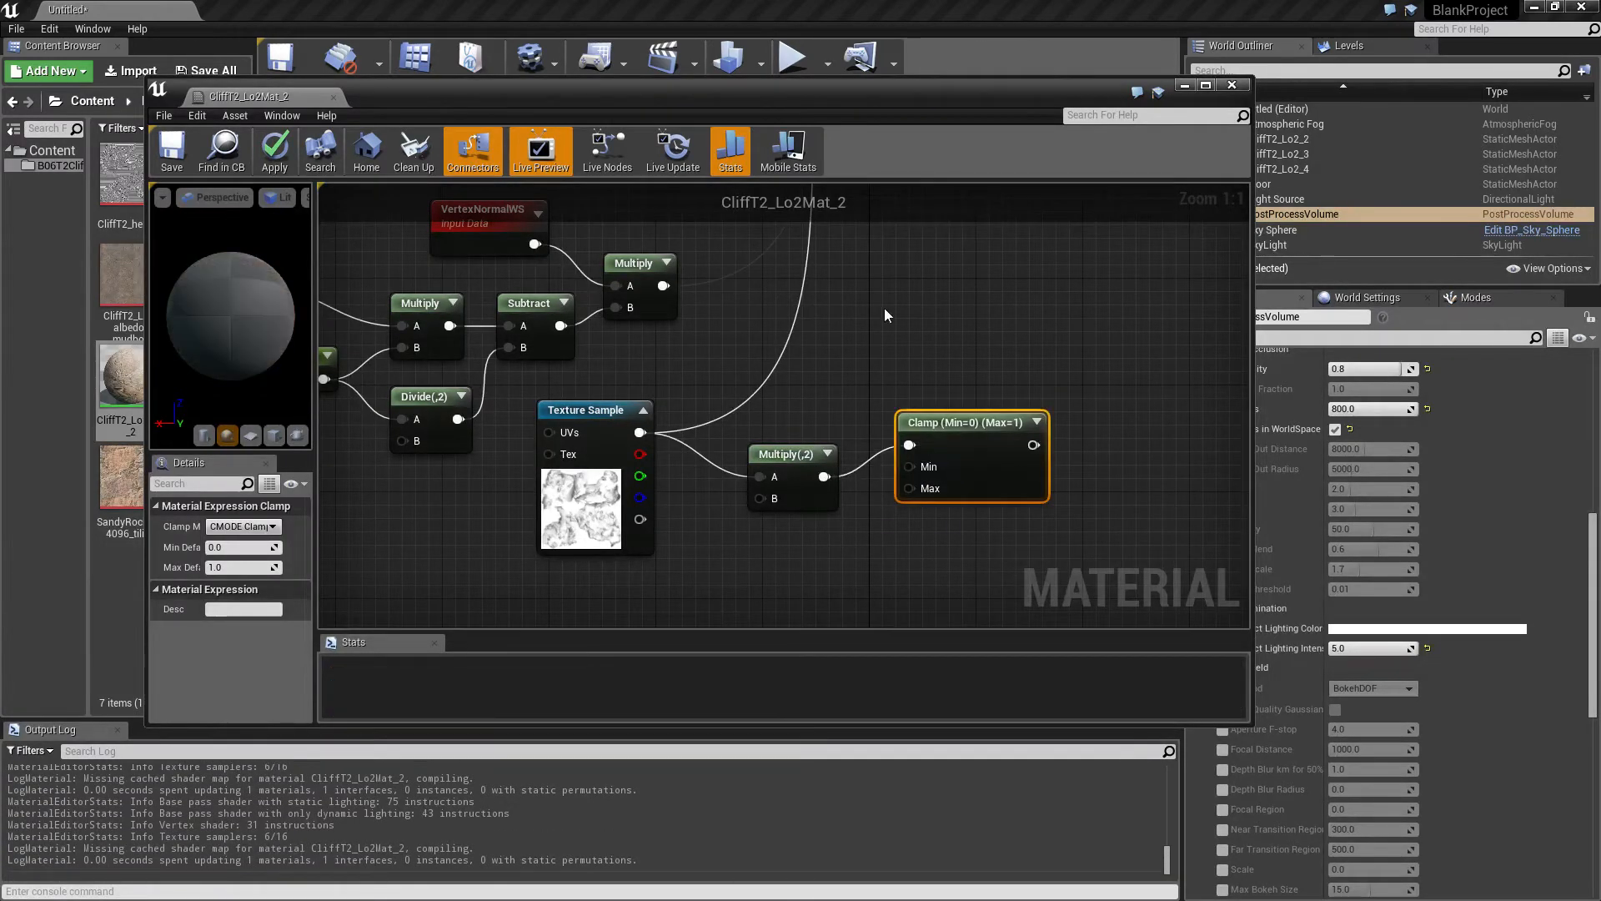
right_drag(884, 311, 844, 531)
right_drag(894, 583, 903, 481)
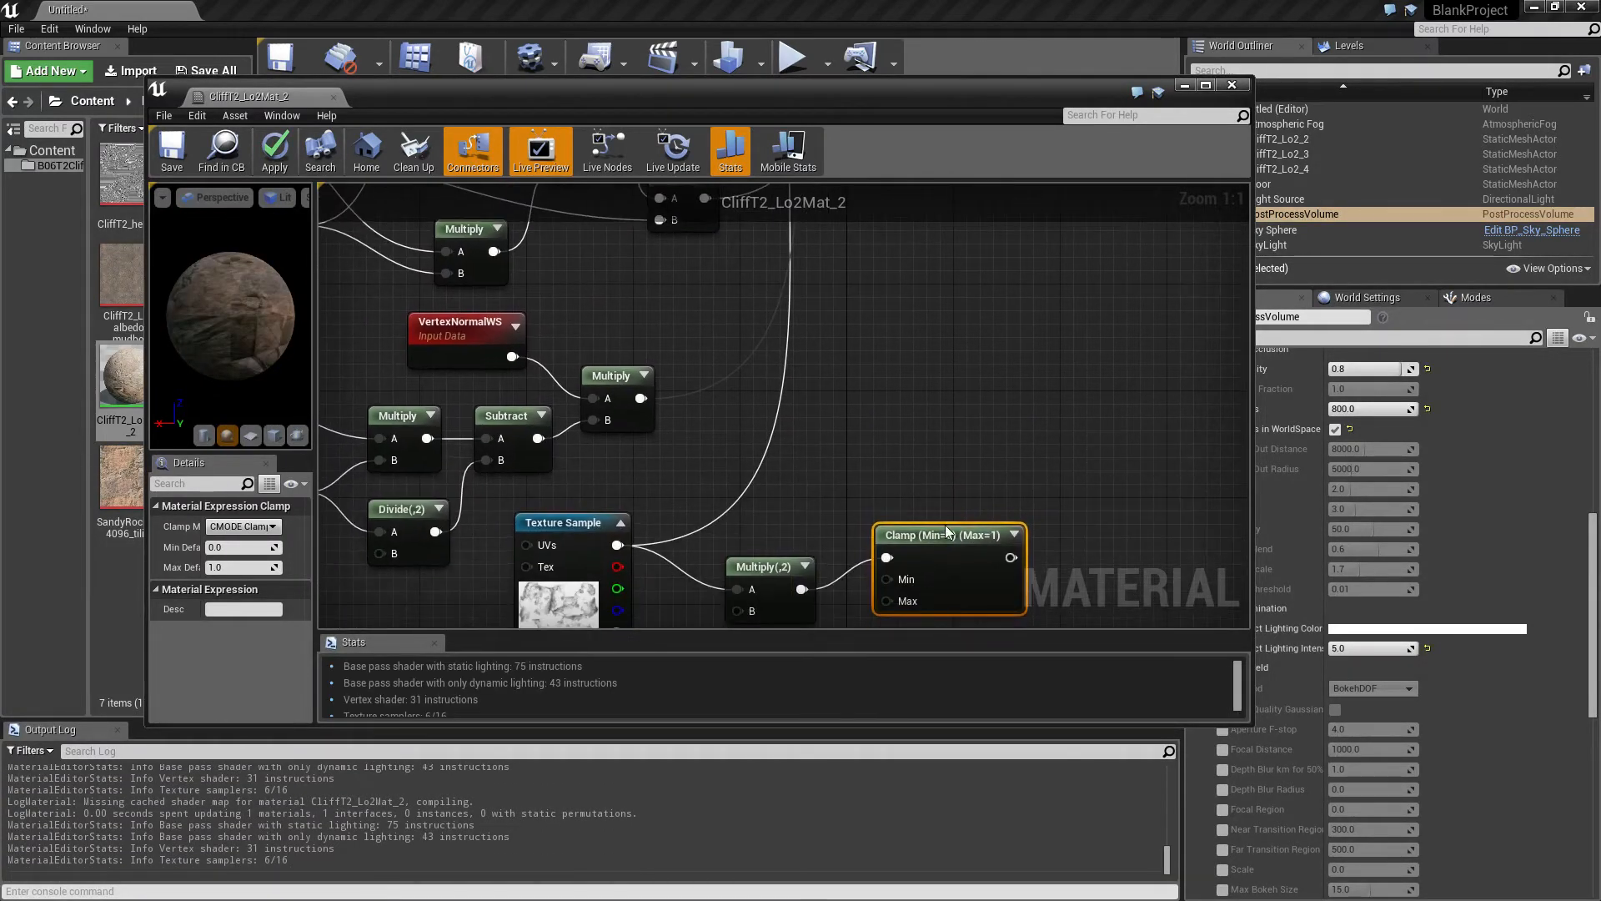
drag(948, 531, 772, 382)
right_drag(775, 217, 652, 358)
drag(715, 551, 848, 333)
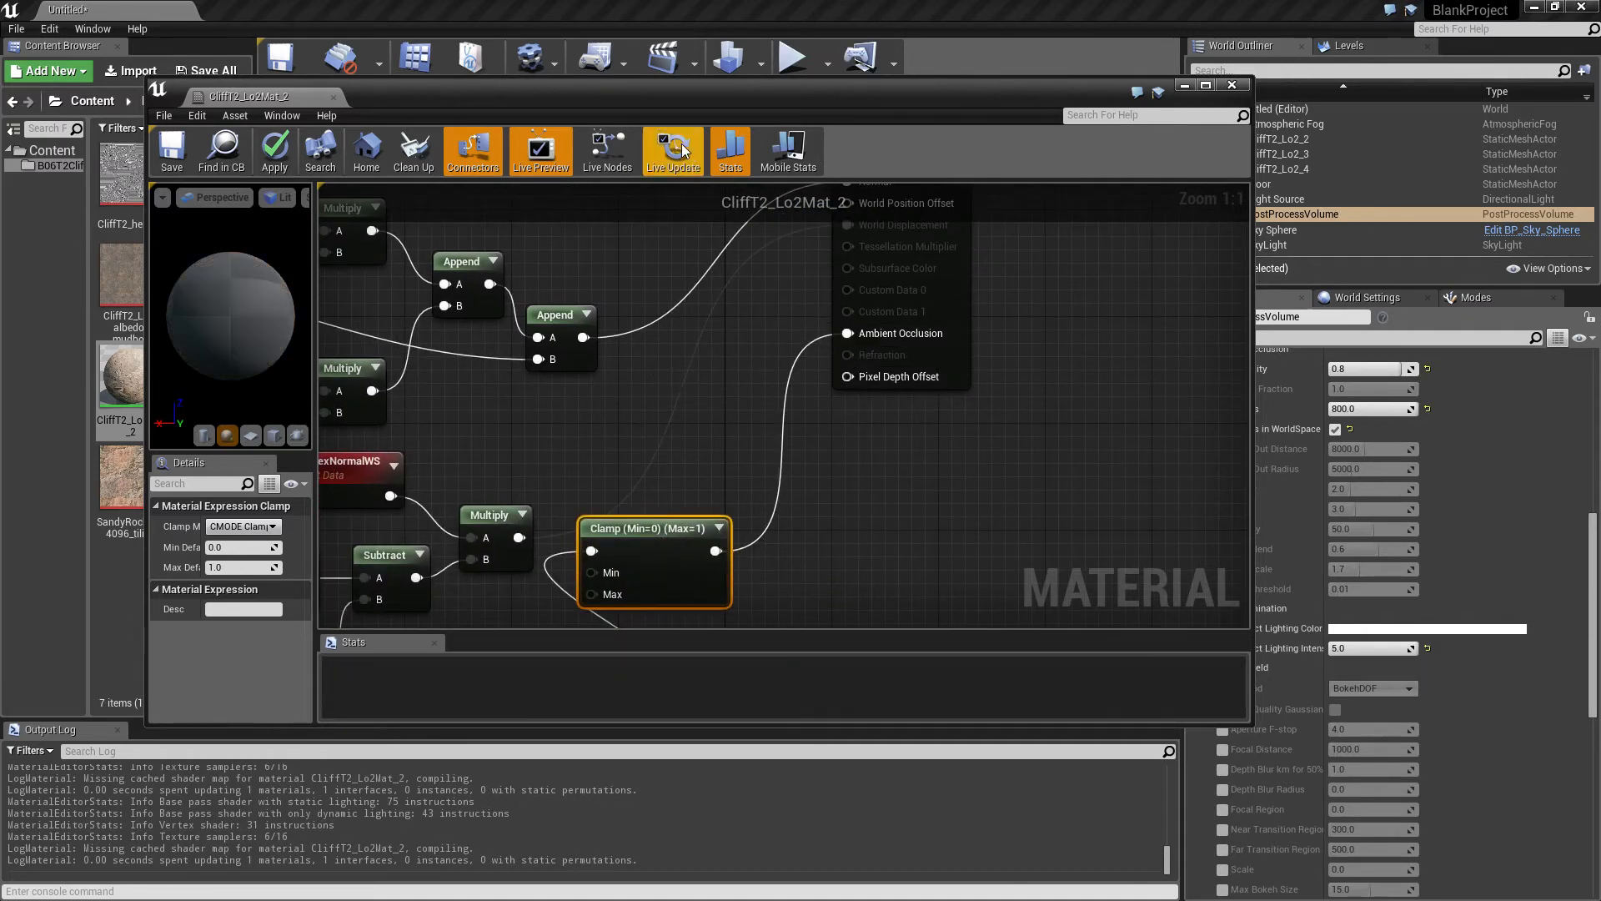
- Save the material and rebuild the level's lighting, inspect the rock, and close the material editor
drag(250, 96, 1209, 324)
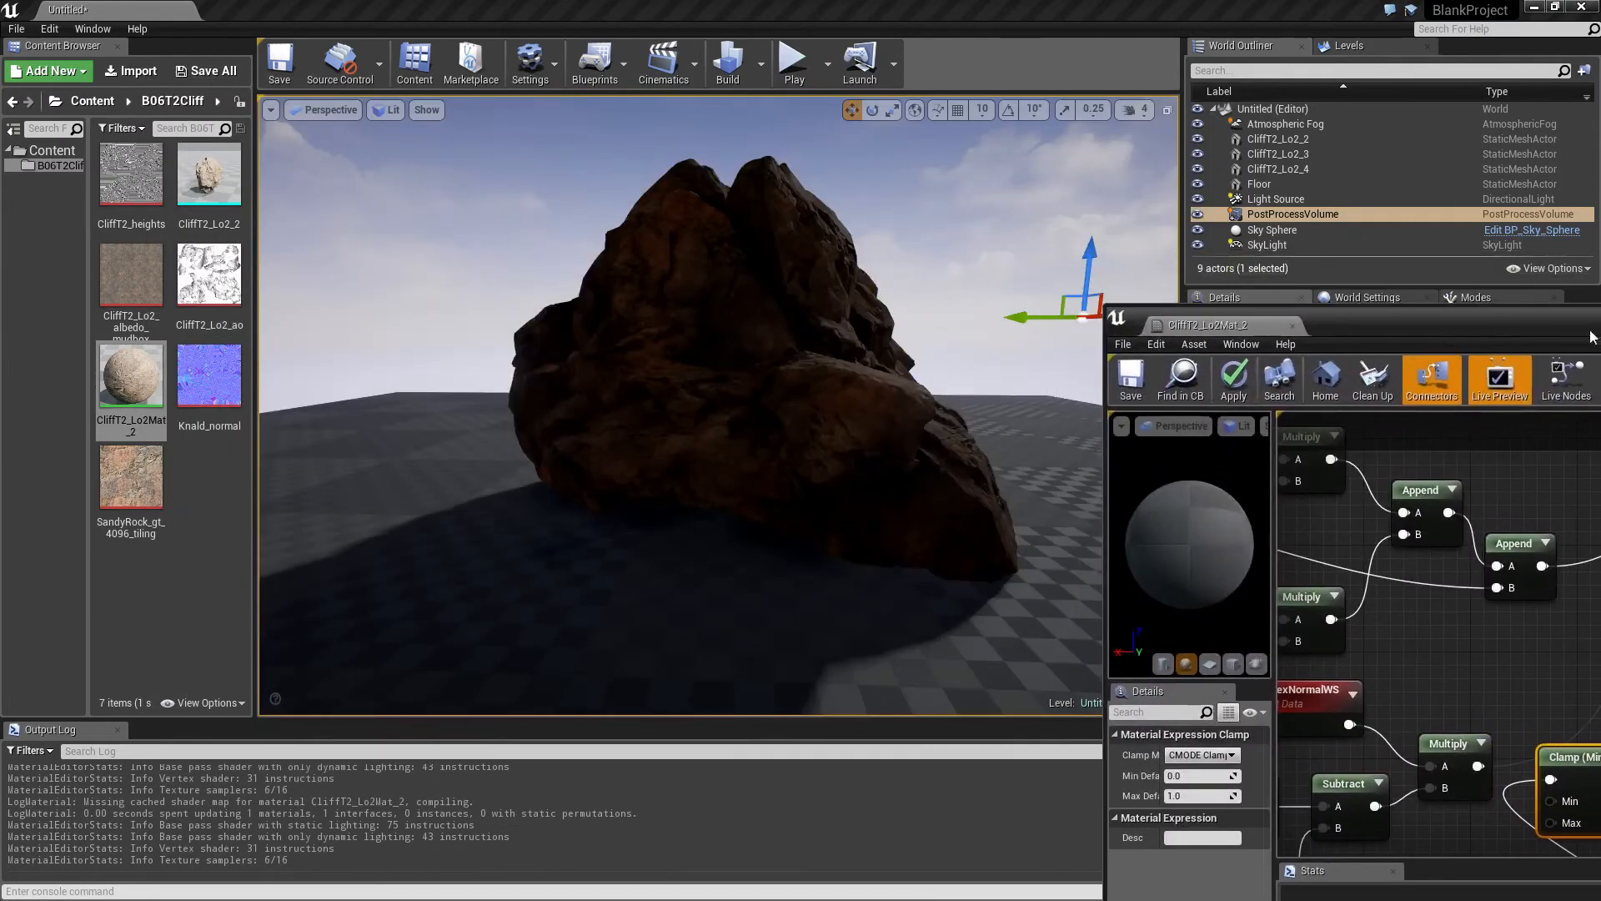
click(1136, 386)
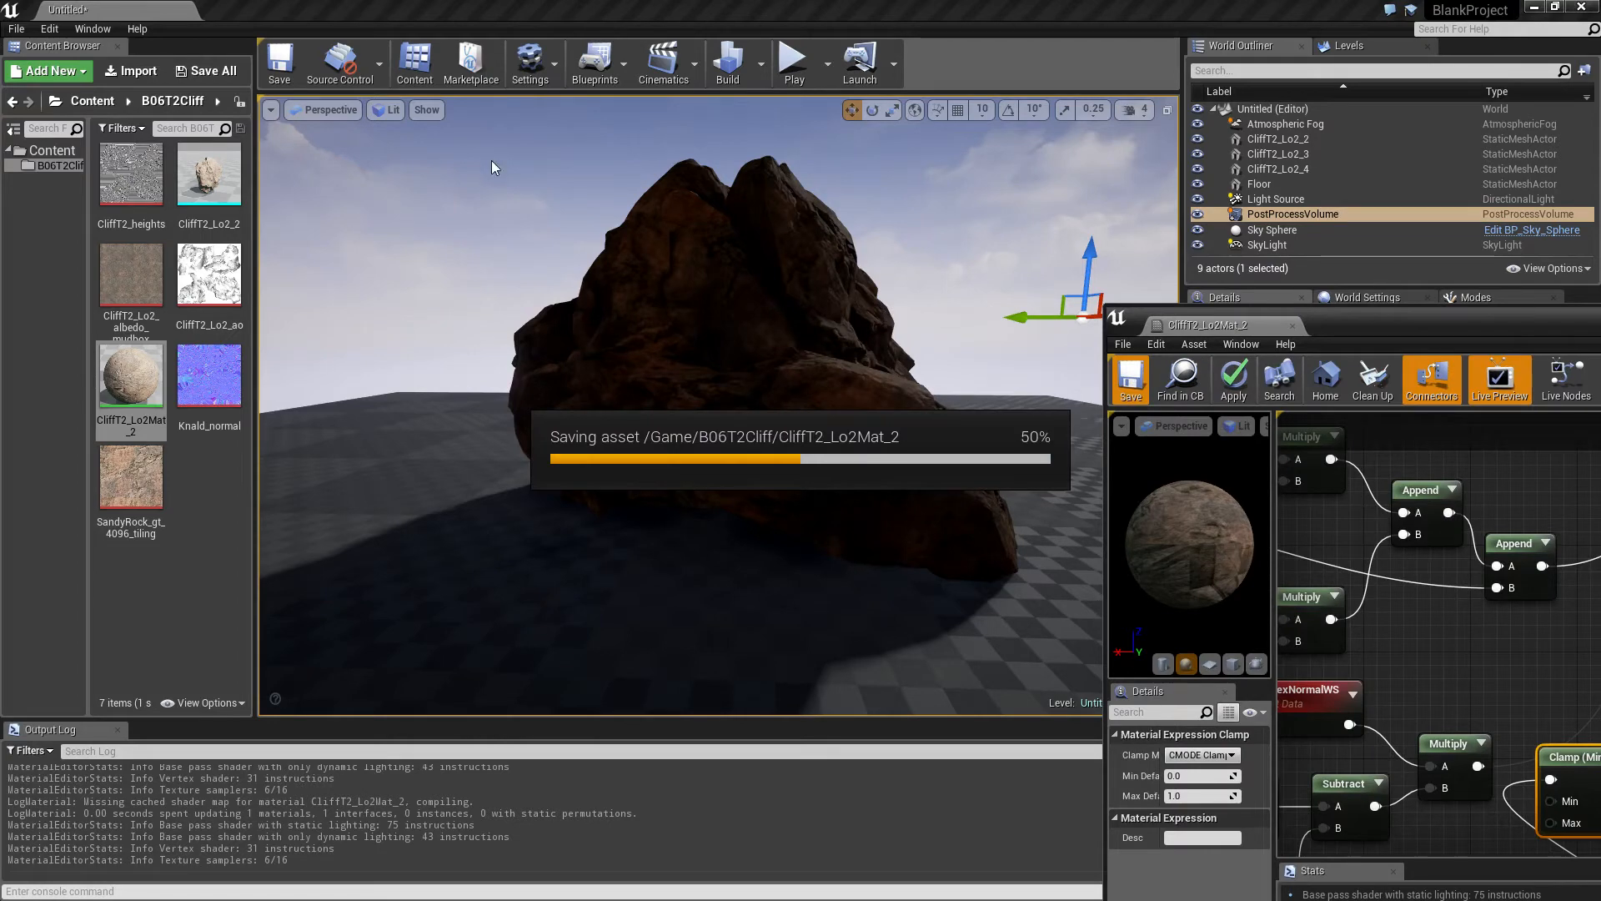
click(723, 70)
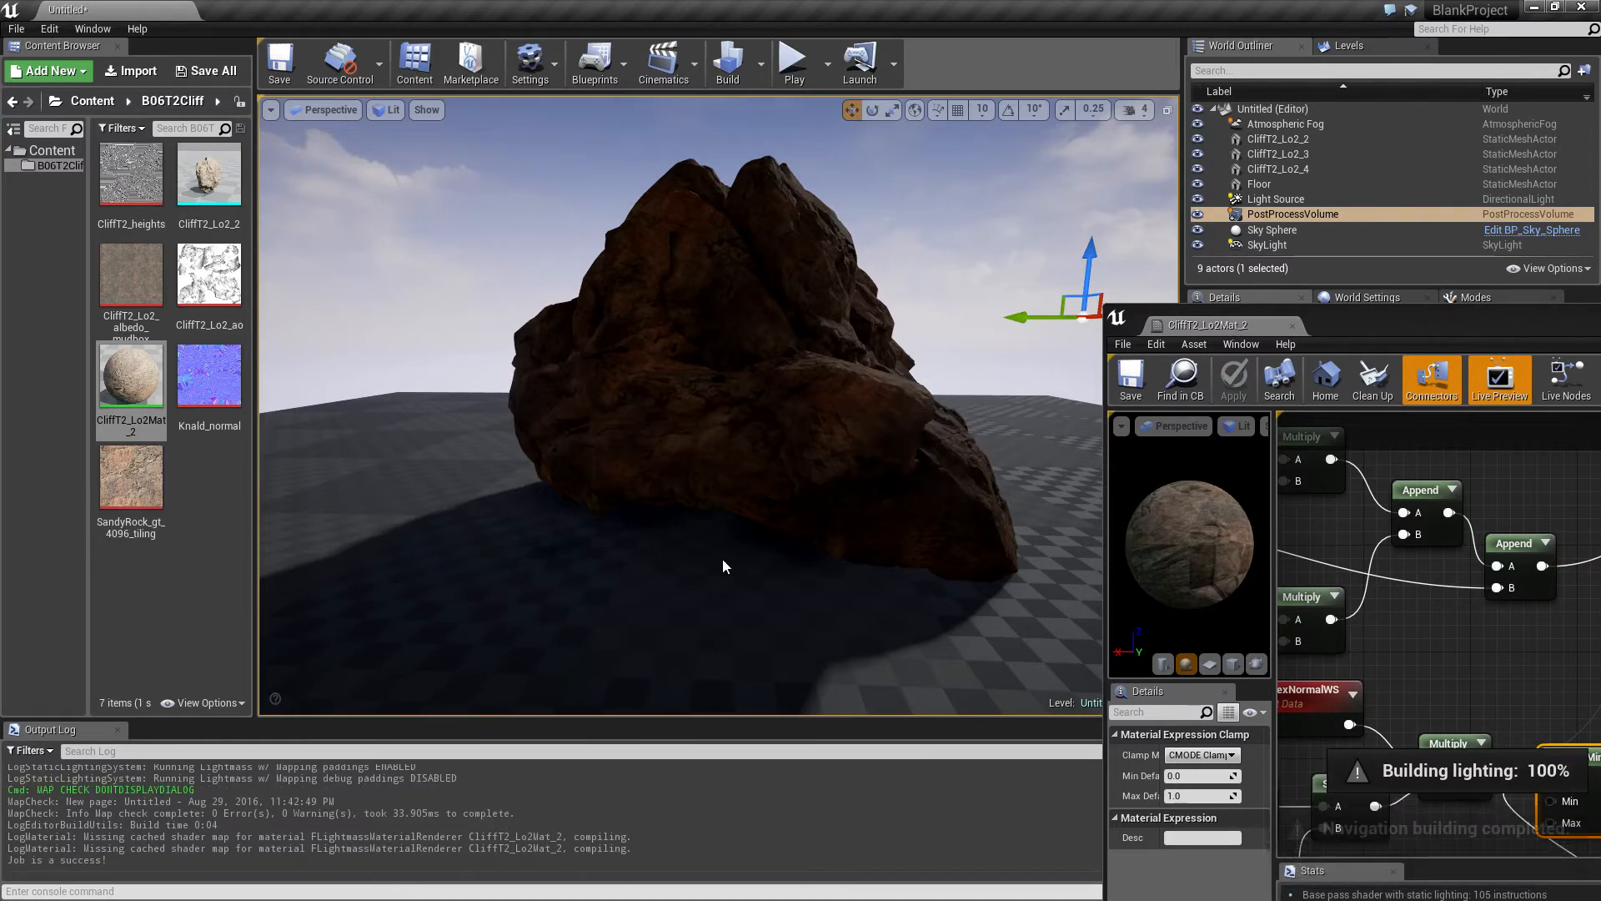
right_drag(722, 564, 792, 526)
right_drag(1042, 467, 1056, 462)
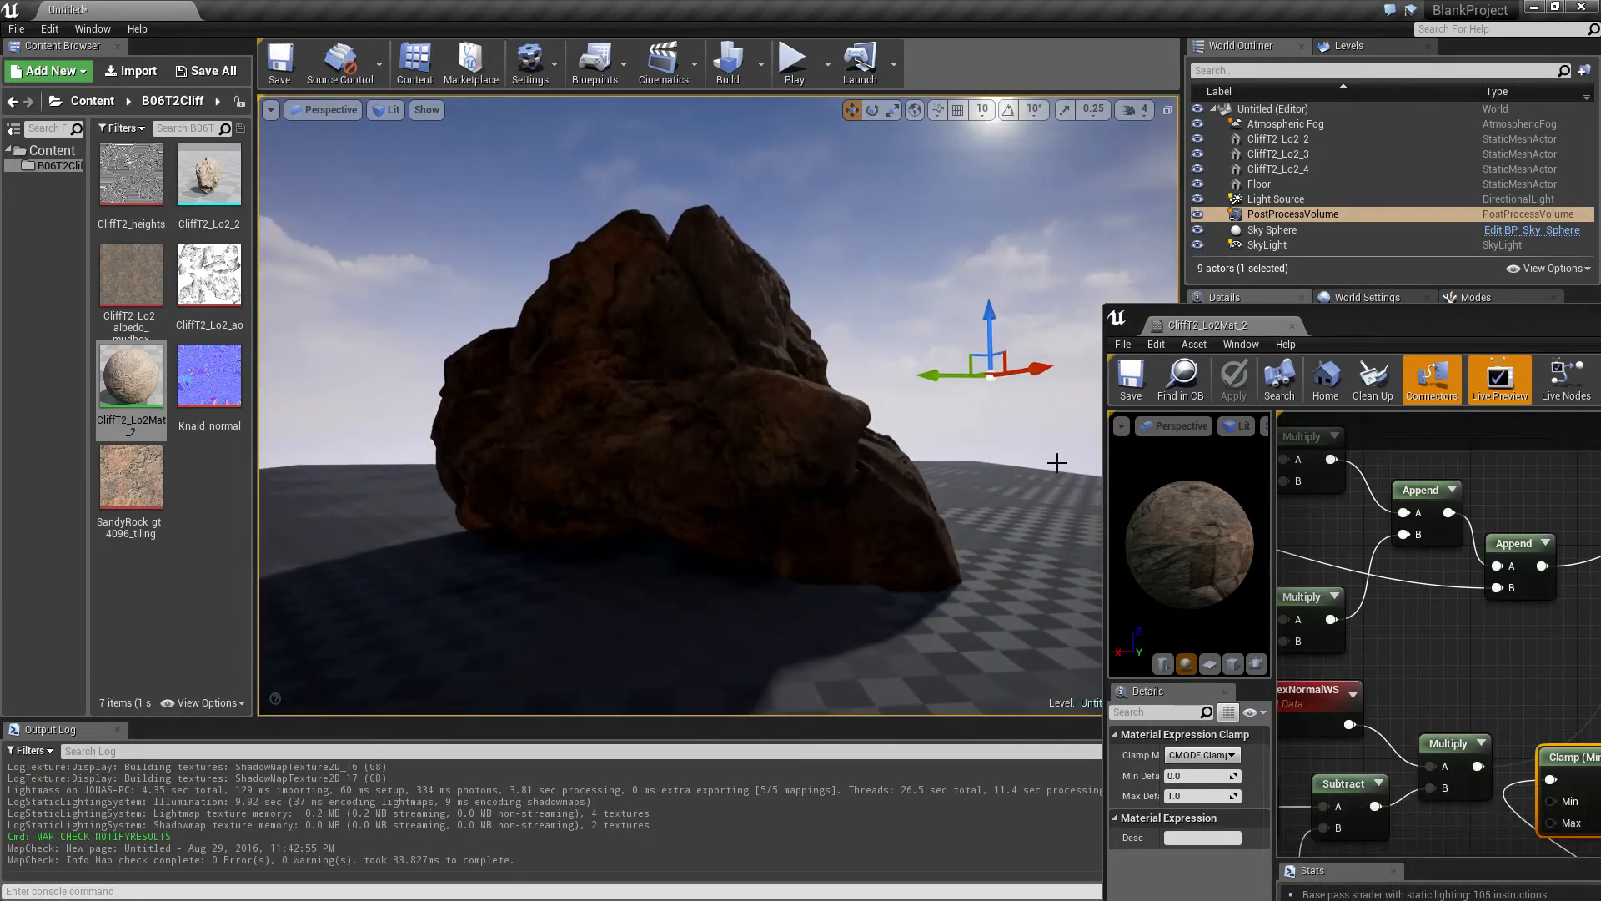
click(1290, 323)
right_drag(1001, 401, 987, 443)
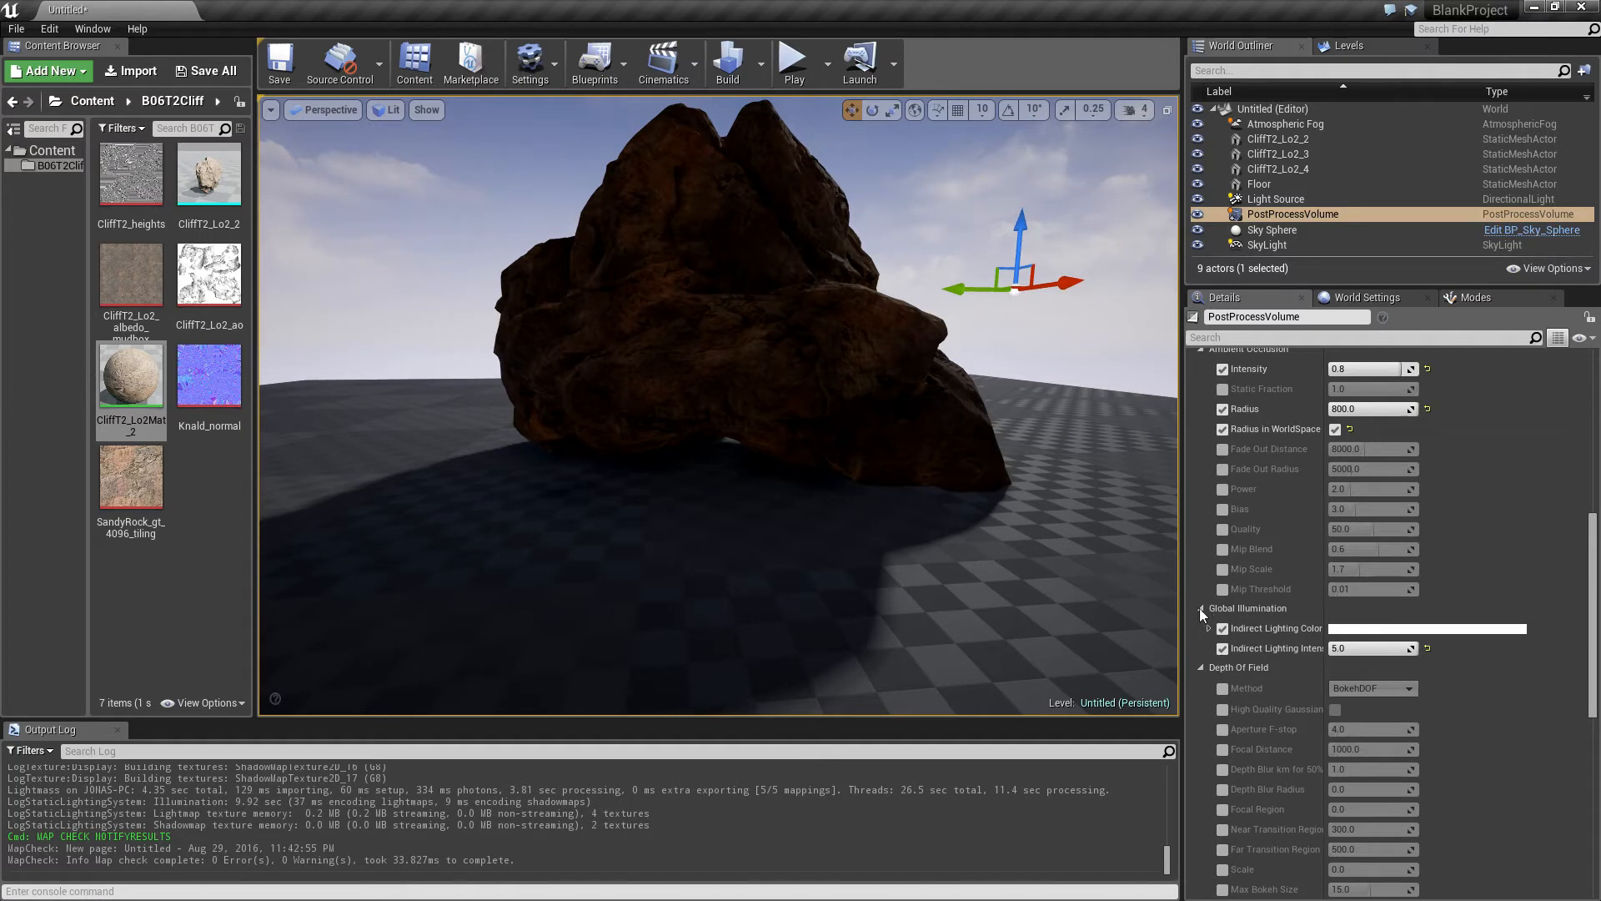
- Try an Indirect Lighting Intensity of 2 on the PostProcessVolume, and set it to 3.0
click(1378, 650)
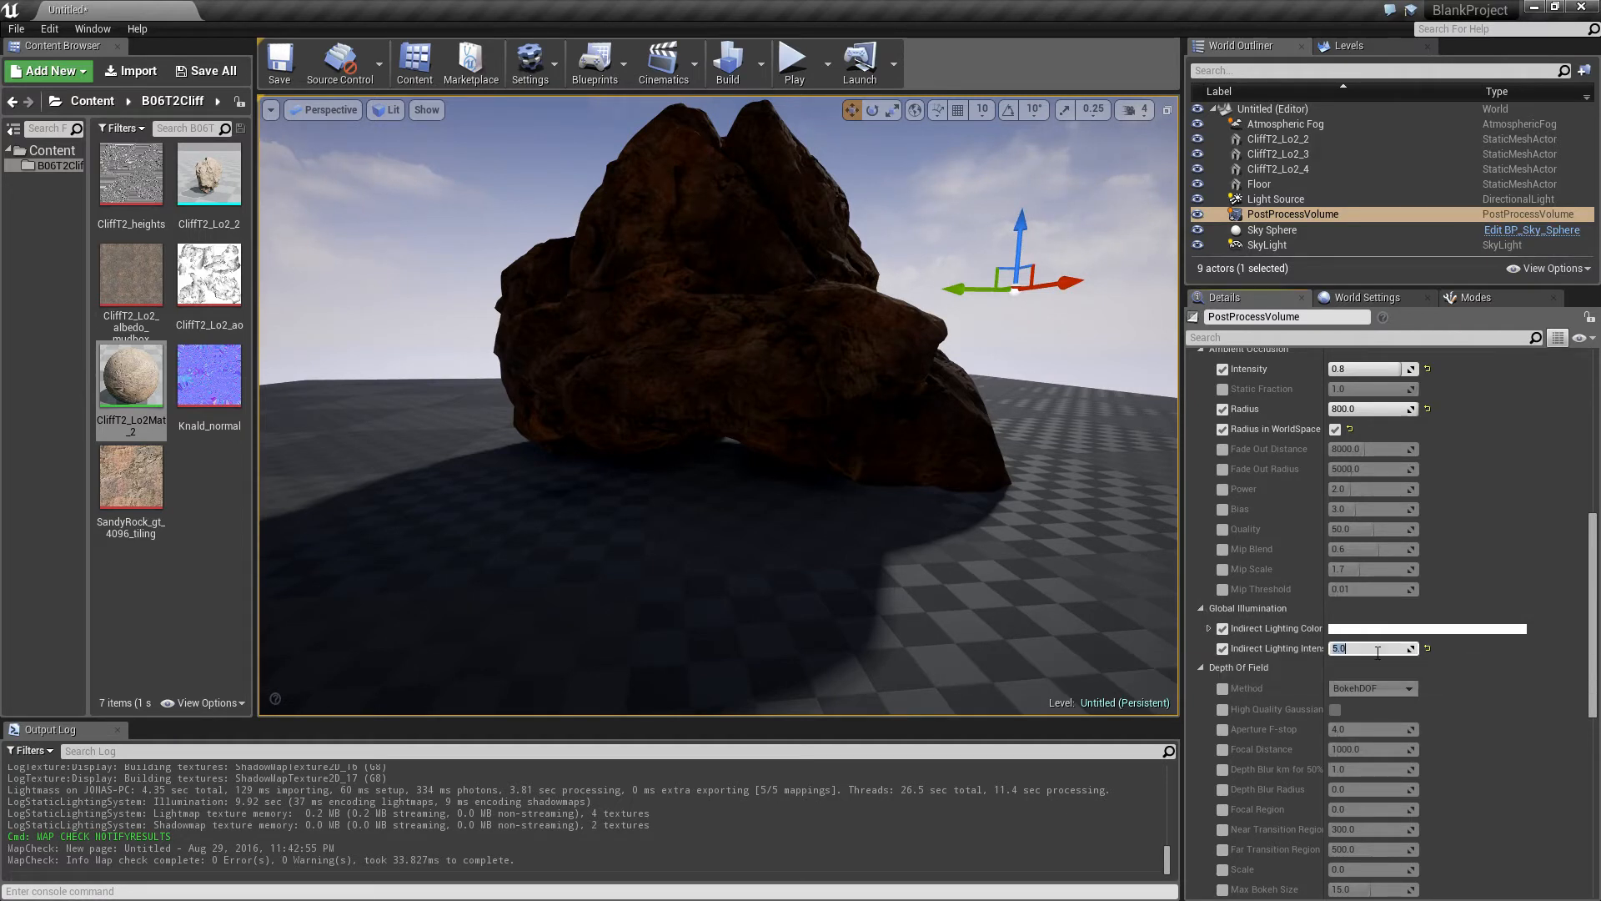
text(2)
key(Return)
text(3)
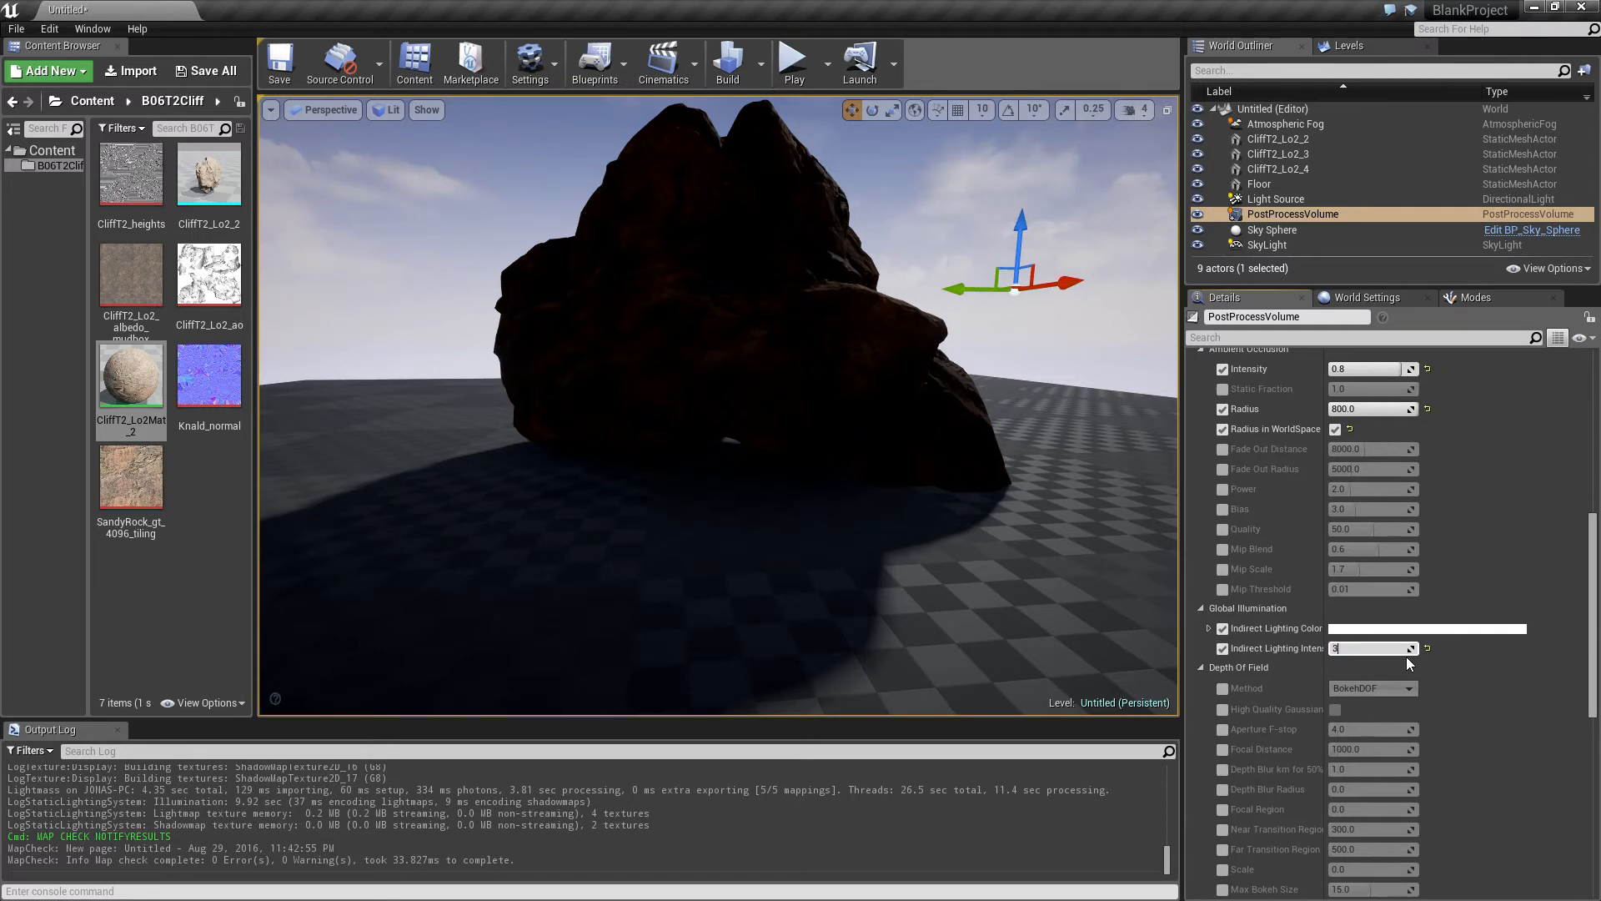
key(Return)
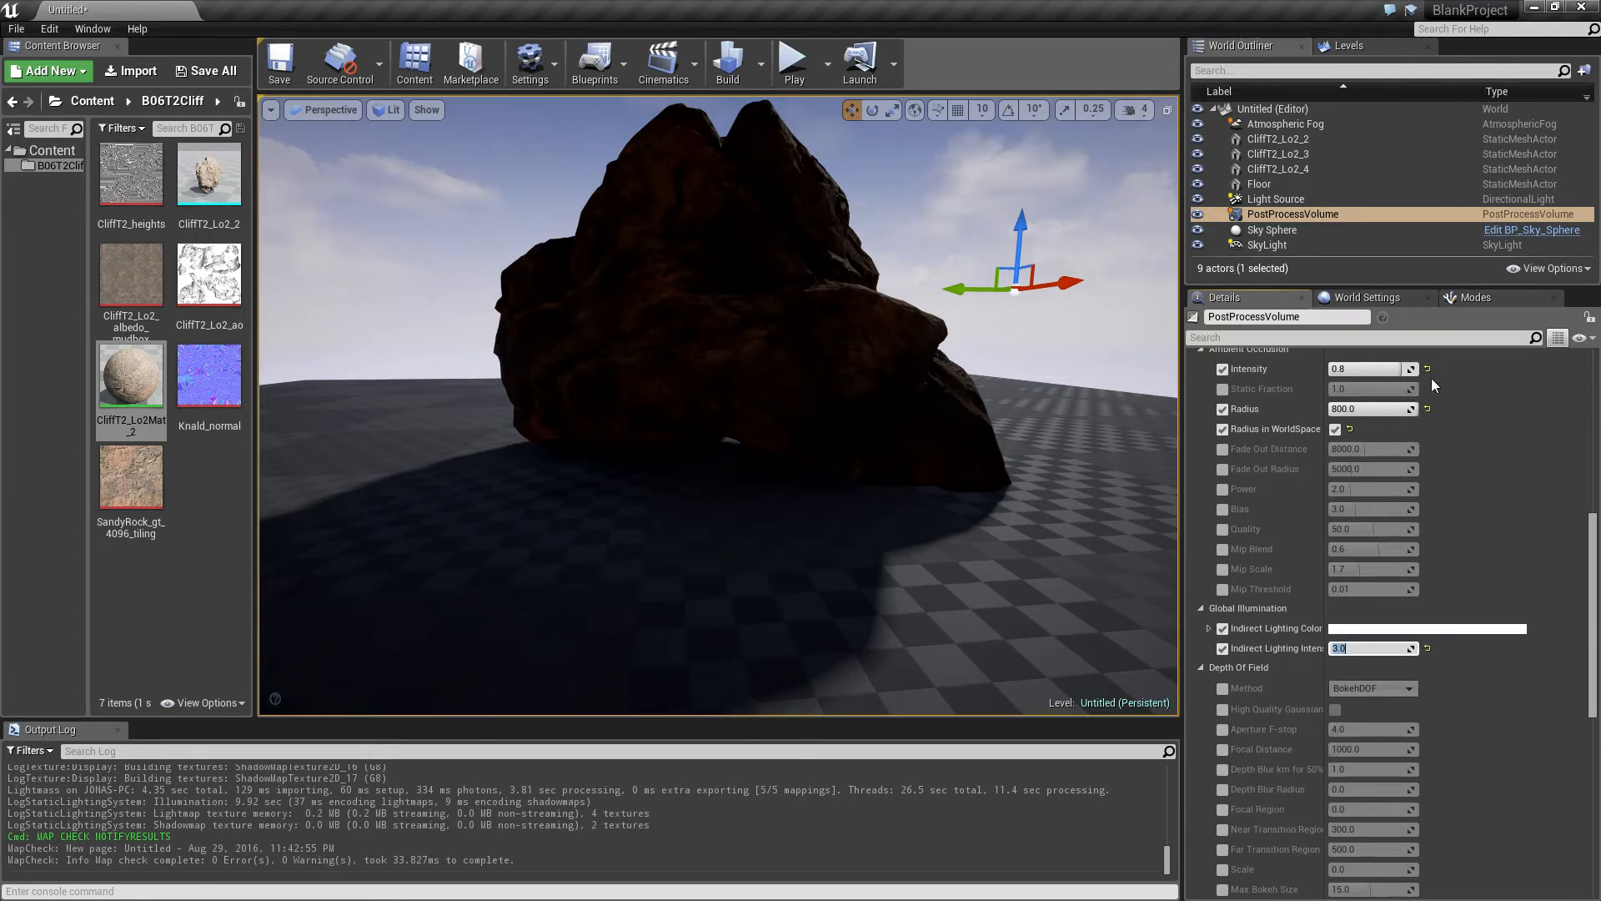
- Set the PostProcessVolume's Ambient Occlusion Intensity to 1.0 and Radius to about 417, and check the rock's shading
mouse_move(1367, 369)
mouse_down()
mouse_move(1394, 370)
mouse_move(1339, 408)
mouse_move(1374, 408)
mouse_up()
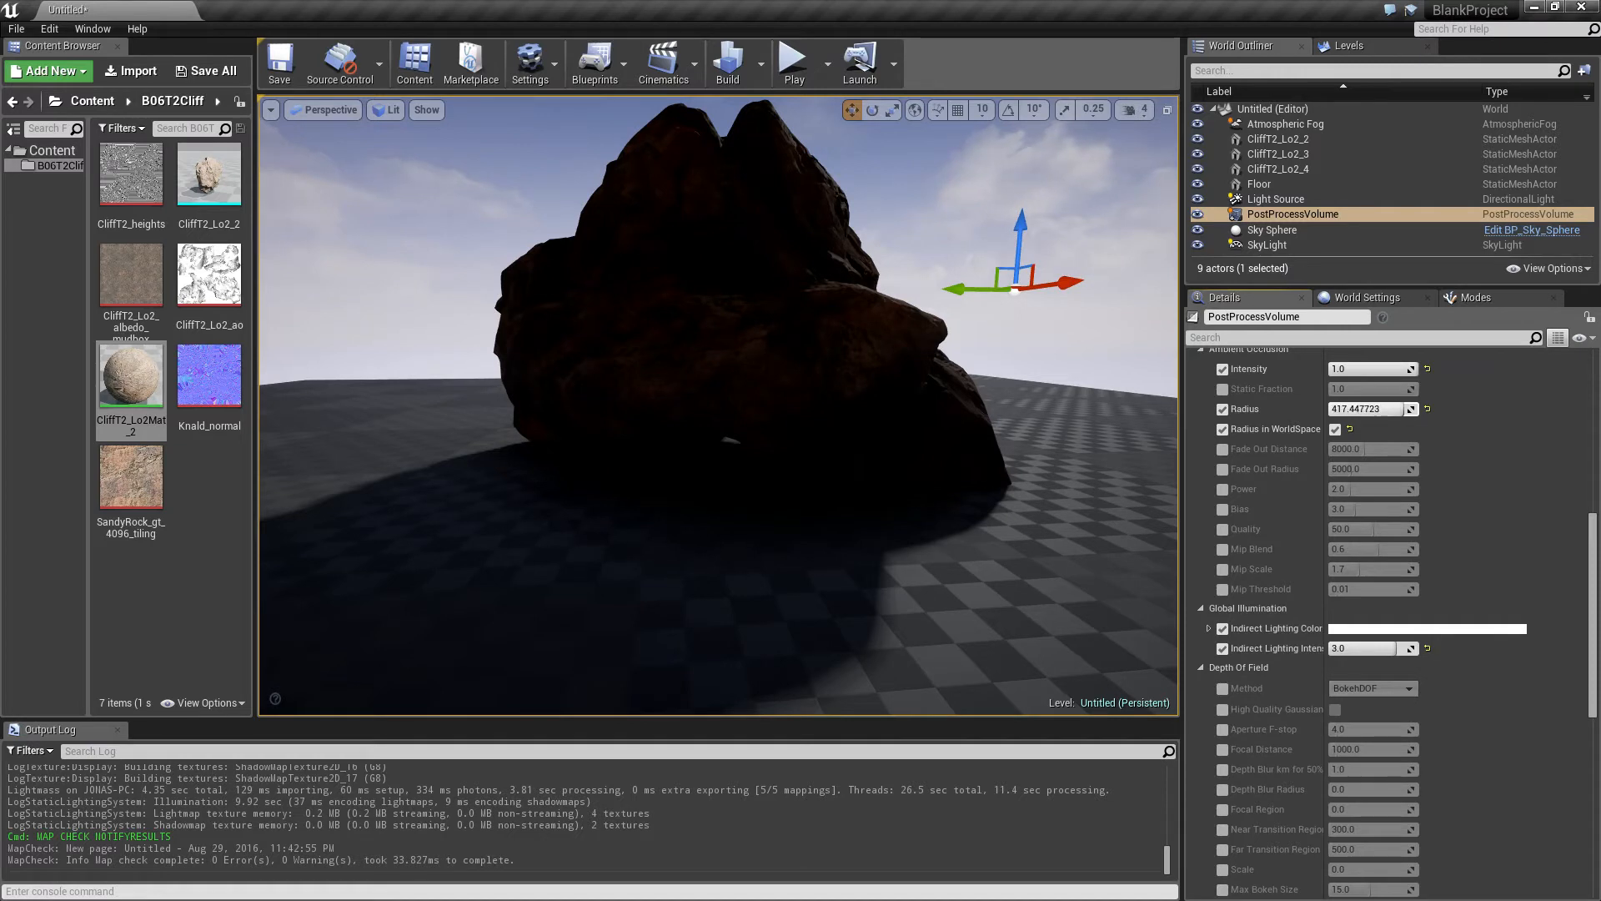
mouse_move(834, 401)
right_down()
mouse_move(821, 421)
mouse_move(824, 390)
right_up()
key(w)
key(s)
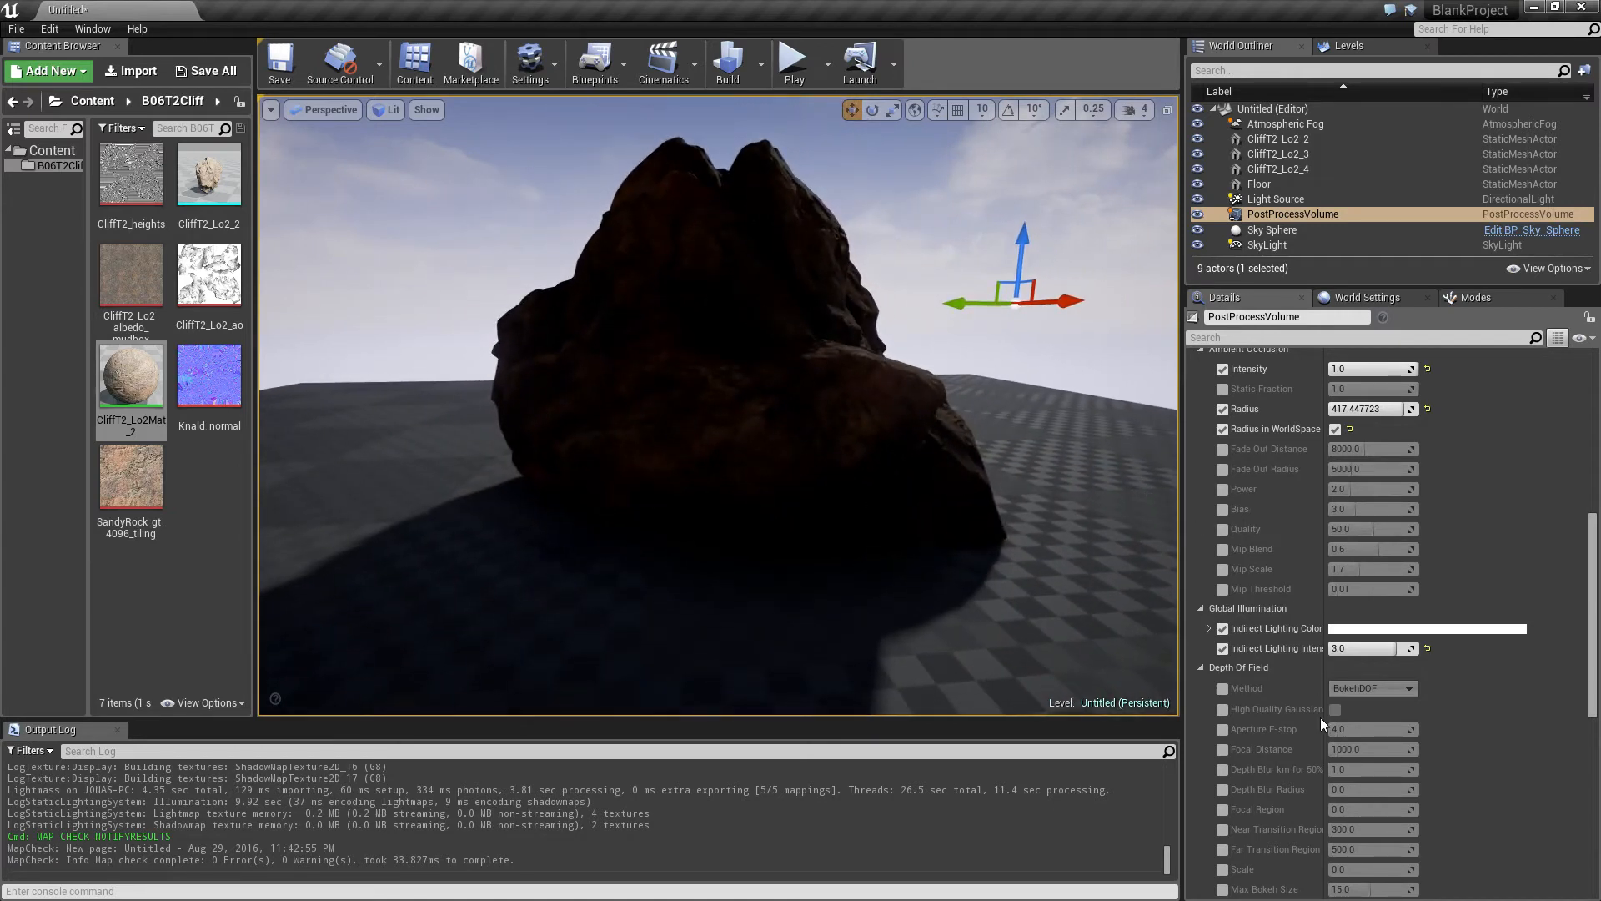
- Try Indirect Lighting Intensity values of 6 and 10 for comparison, and return it to 3.0
click(1366, 648)
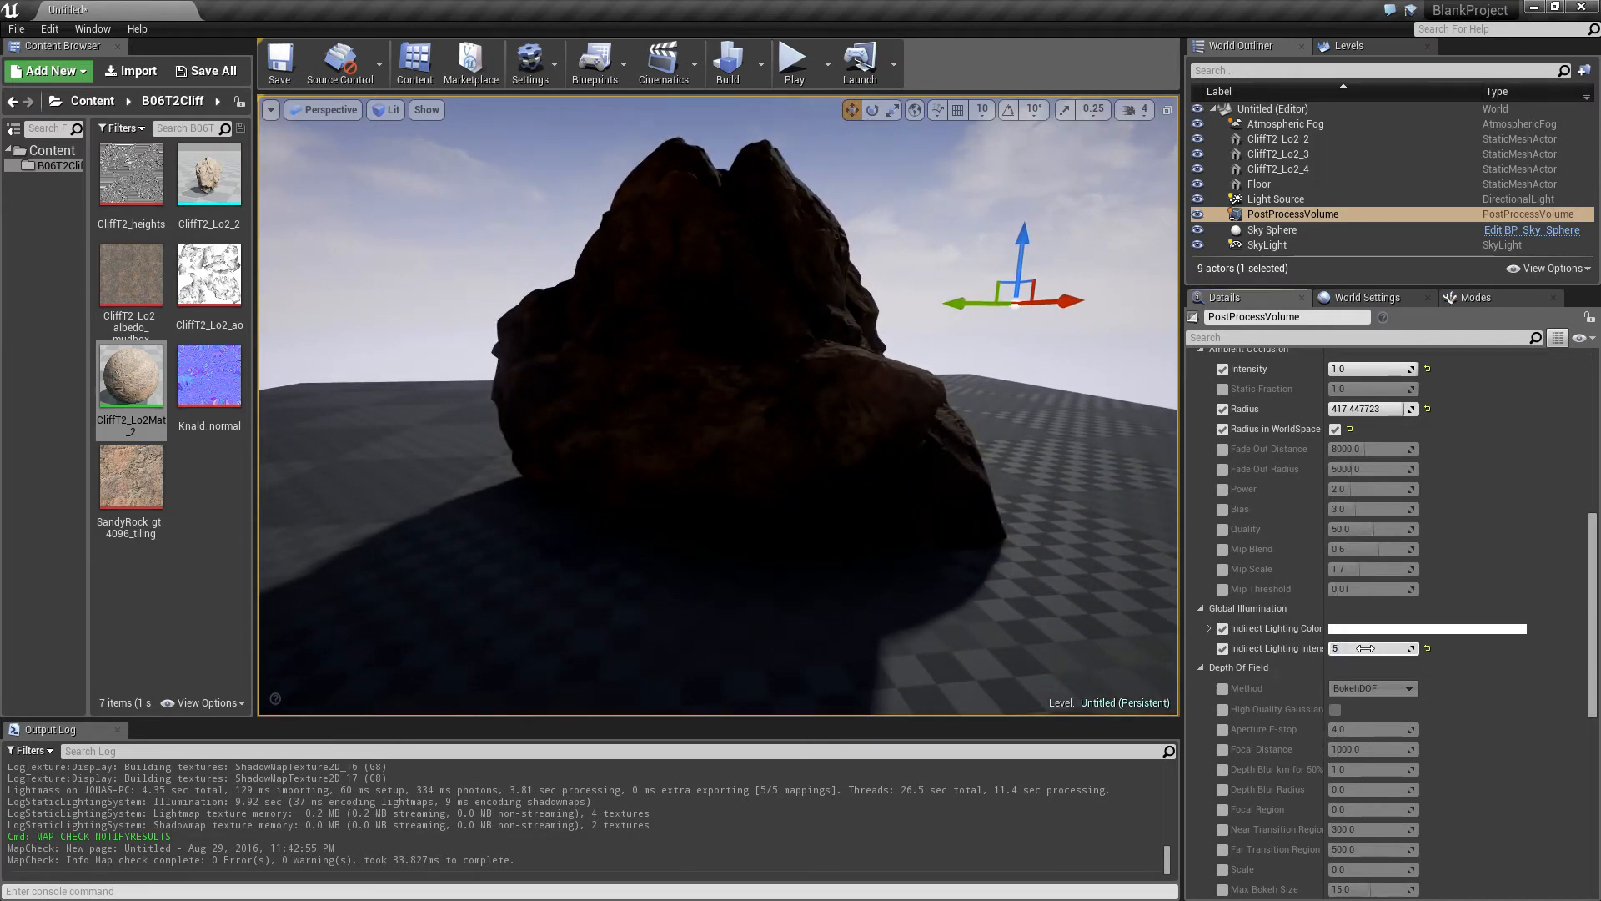
text(6)
key(Return)
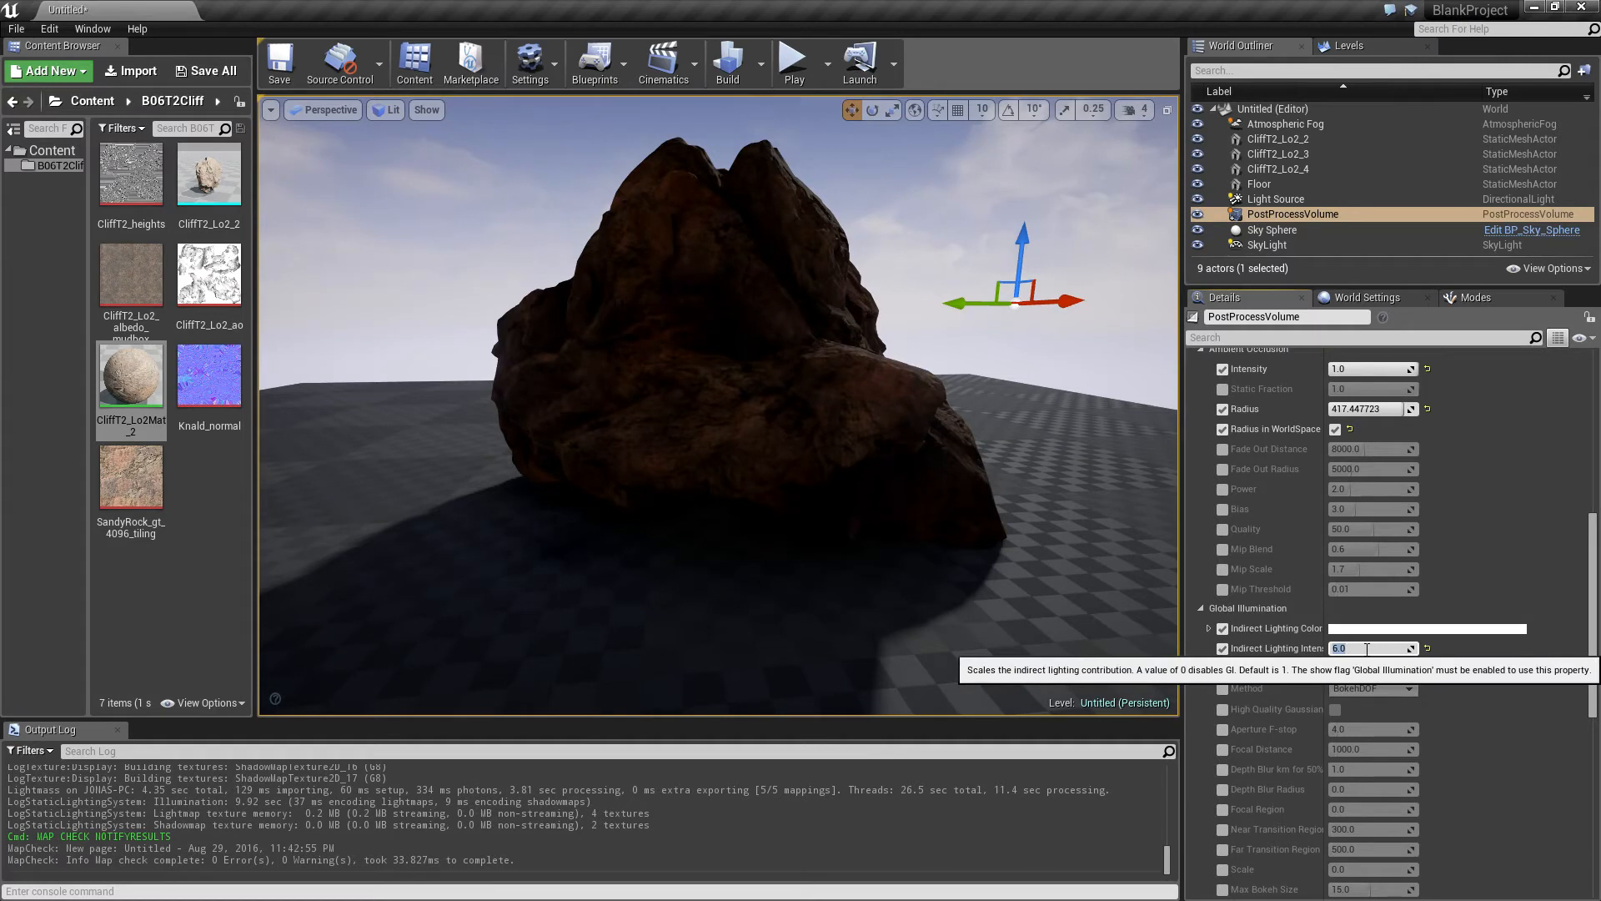
text(10)
key(Return)
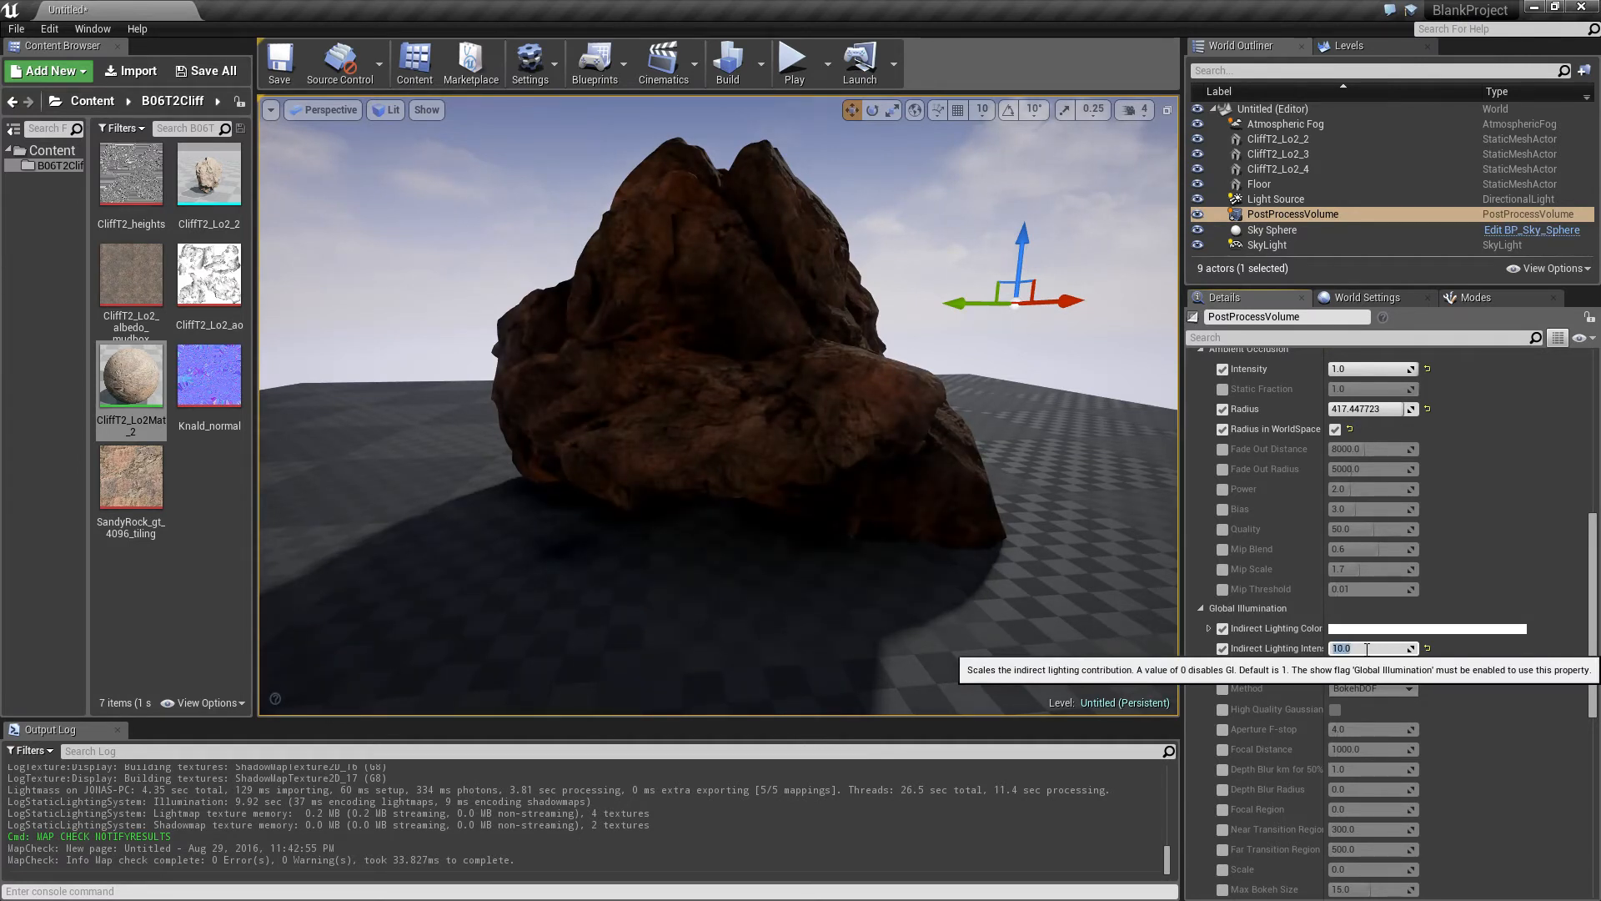
key(Return)
text(3)
key(Return)
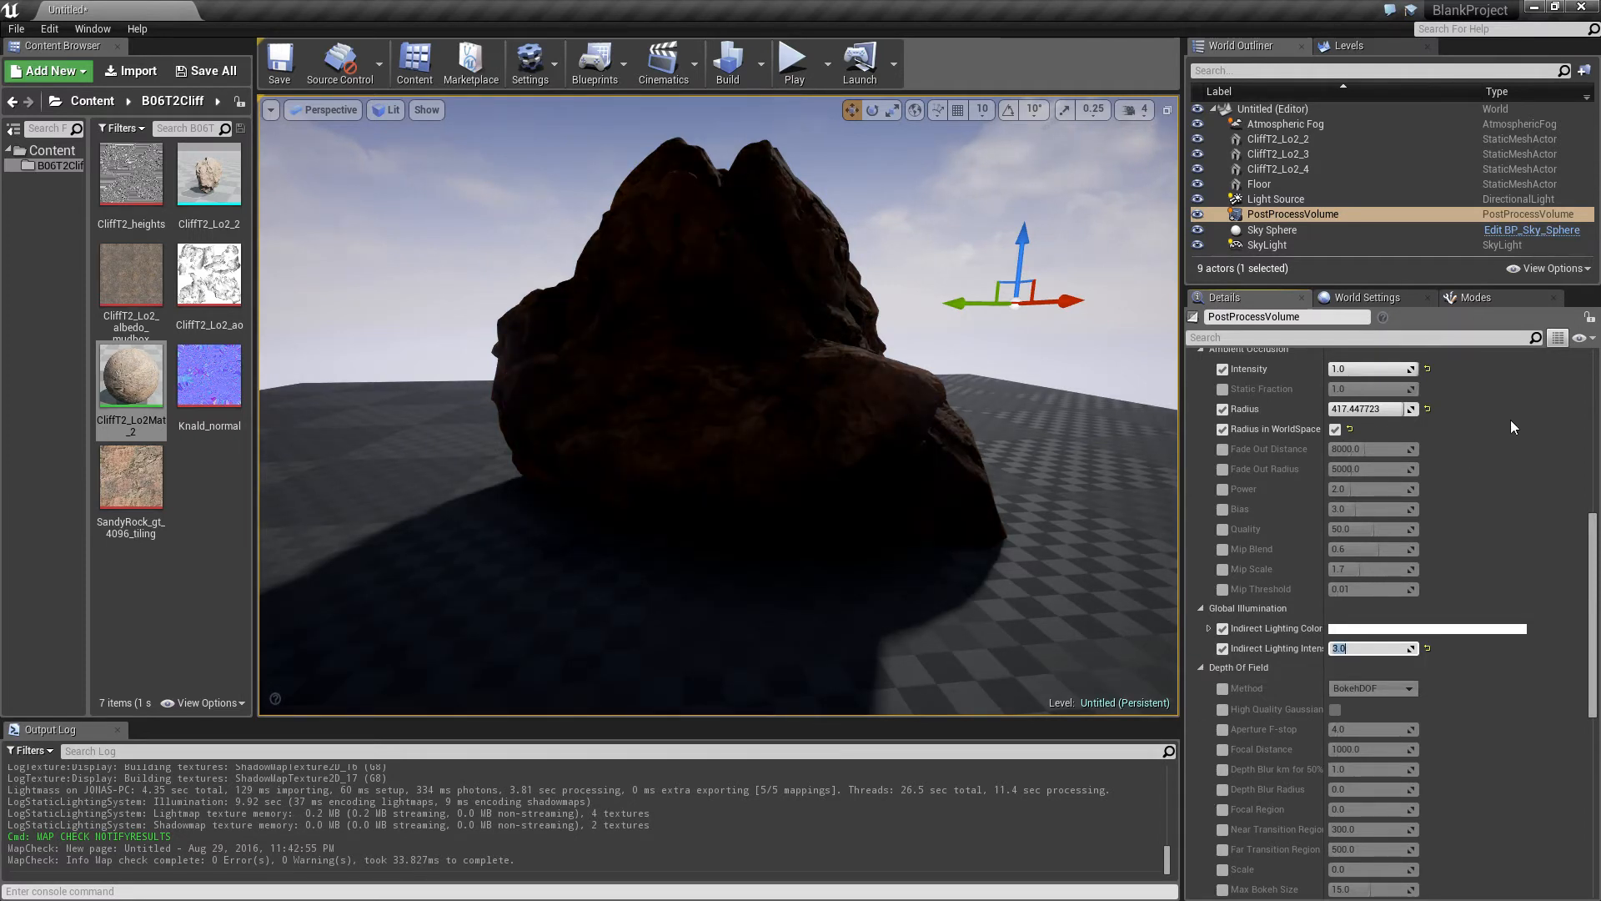
- Enable the PostProcessVolume's Ambient Occlusion Static Fraction and Power, setting them to about 0.74 and 2.43
right_drag(1512, 422, 1512, 616)
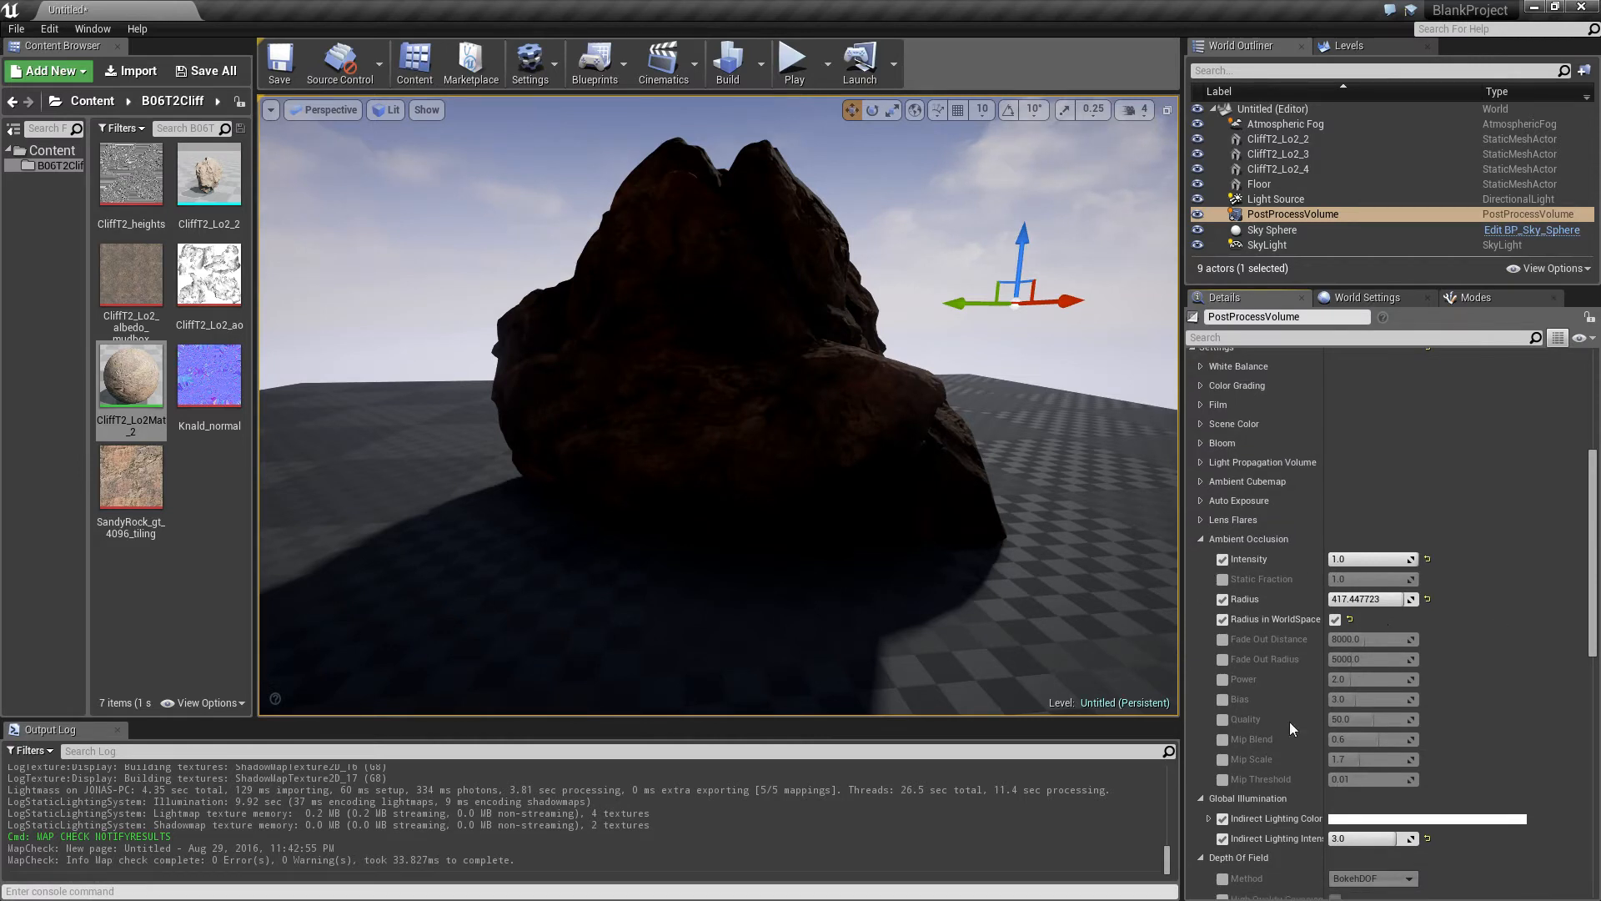
click(1223, 578)
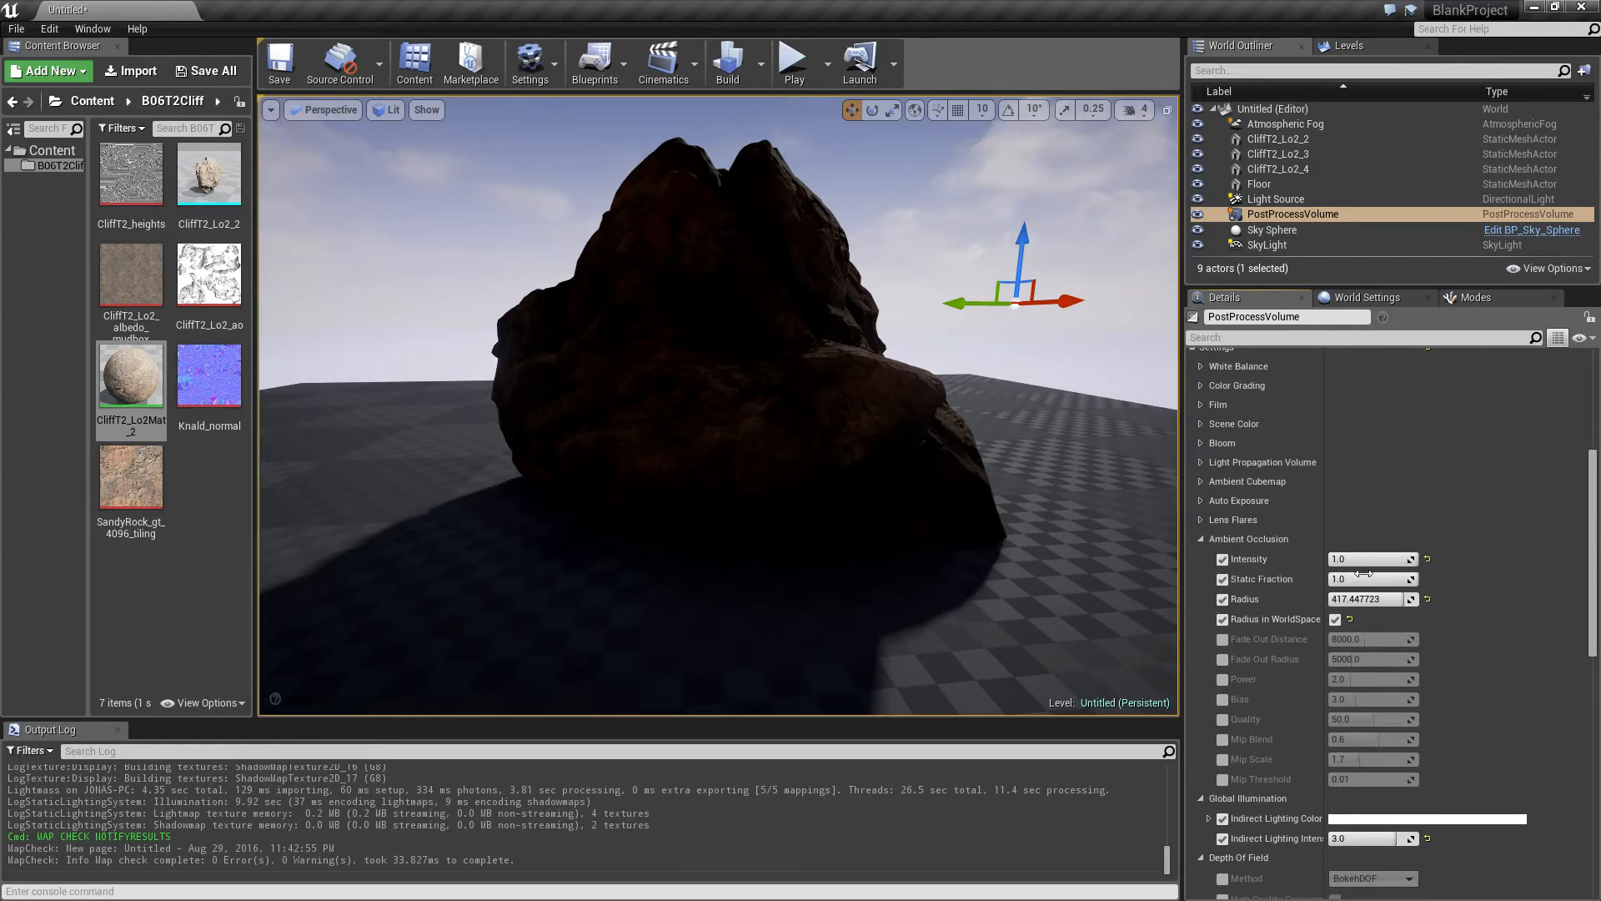
mouse_move(1401, 579)
mouse_down()
mouse_move(1363, 579)
mouse_move(1400, 579)
mouse_up()
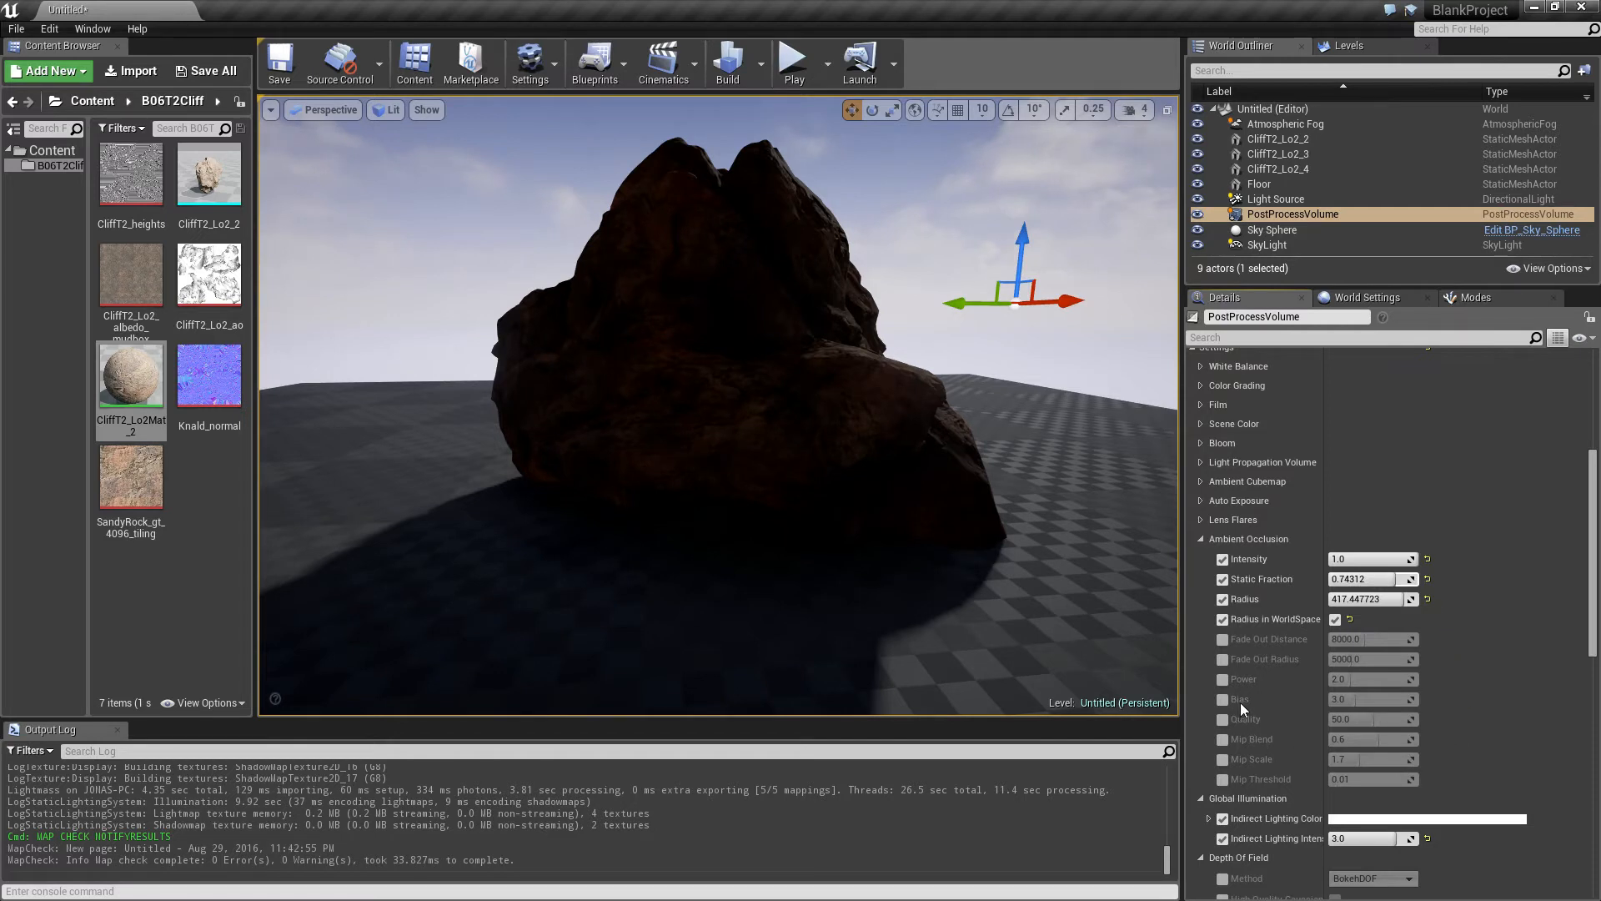
click(1223, 677)
drag(1368, 679, 1356, 679)
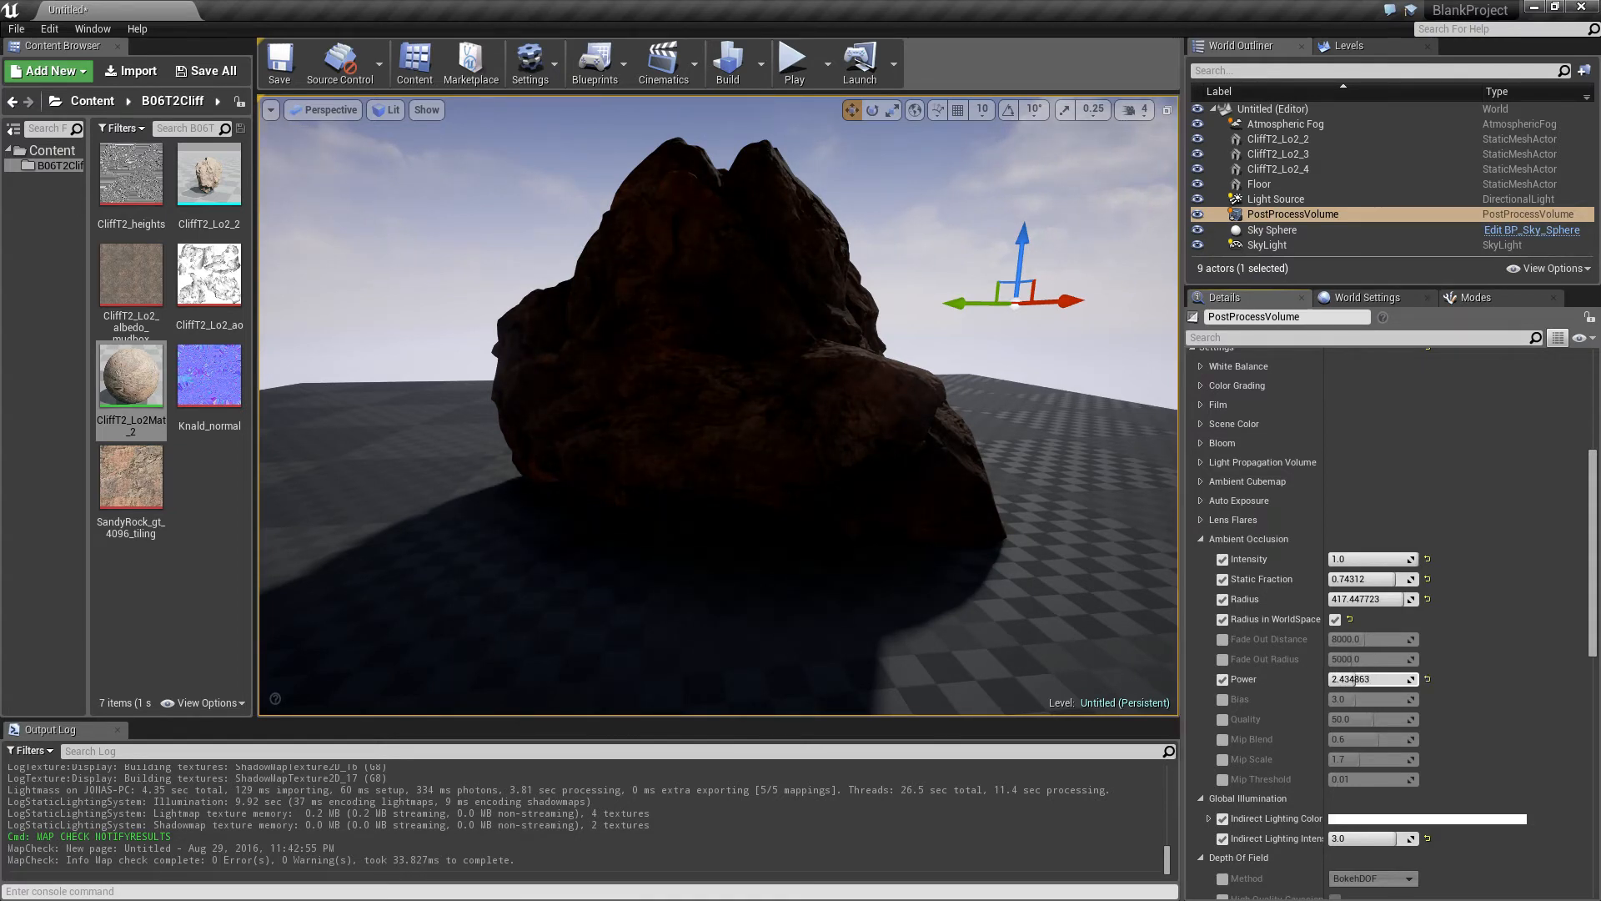
alt+drag(959, 517, 962, 459)
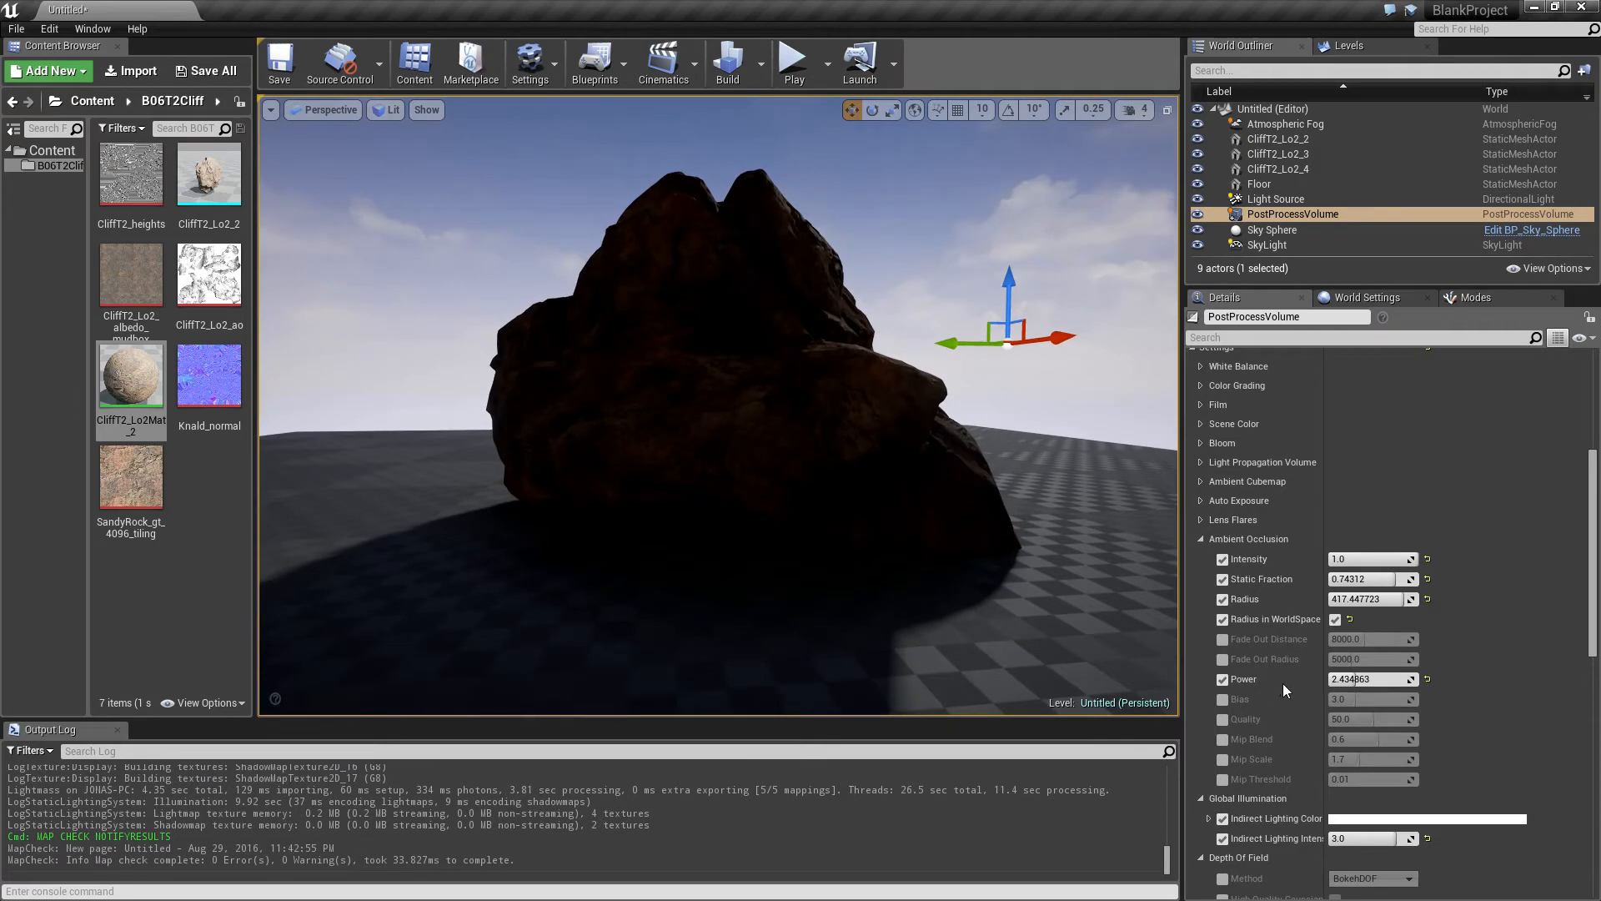
- Enable the Ambient Occlusion Bias at 3.0 and Quality at 100.0
click(1222, 699)
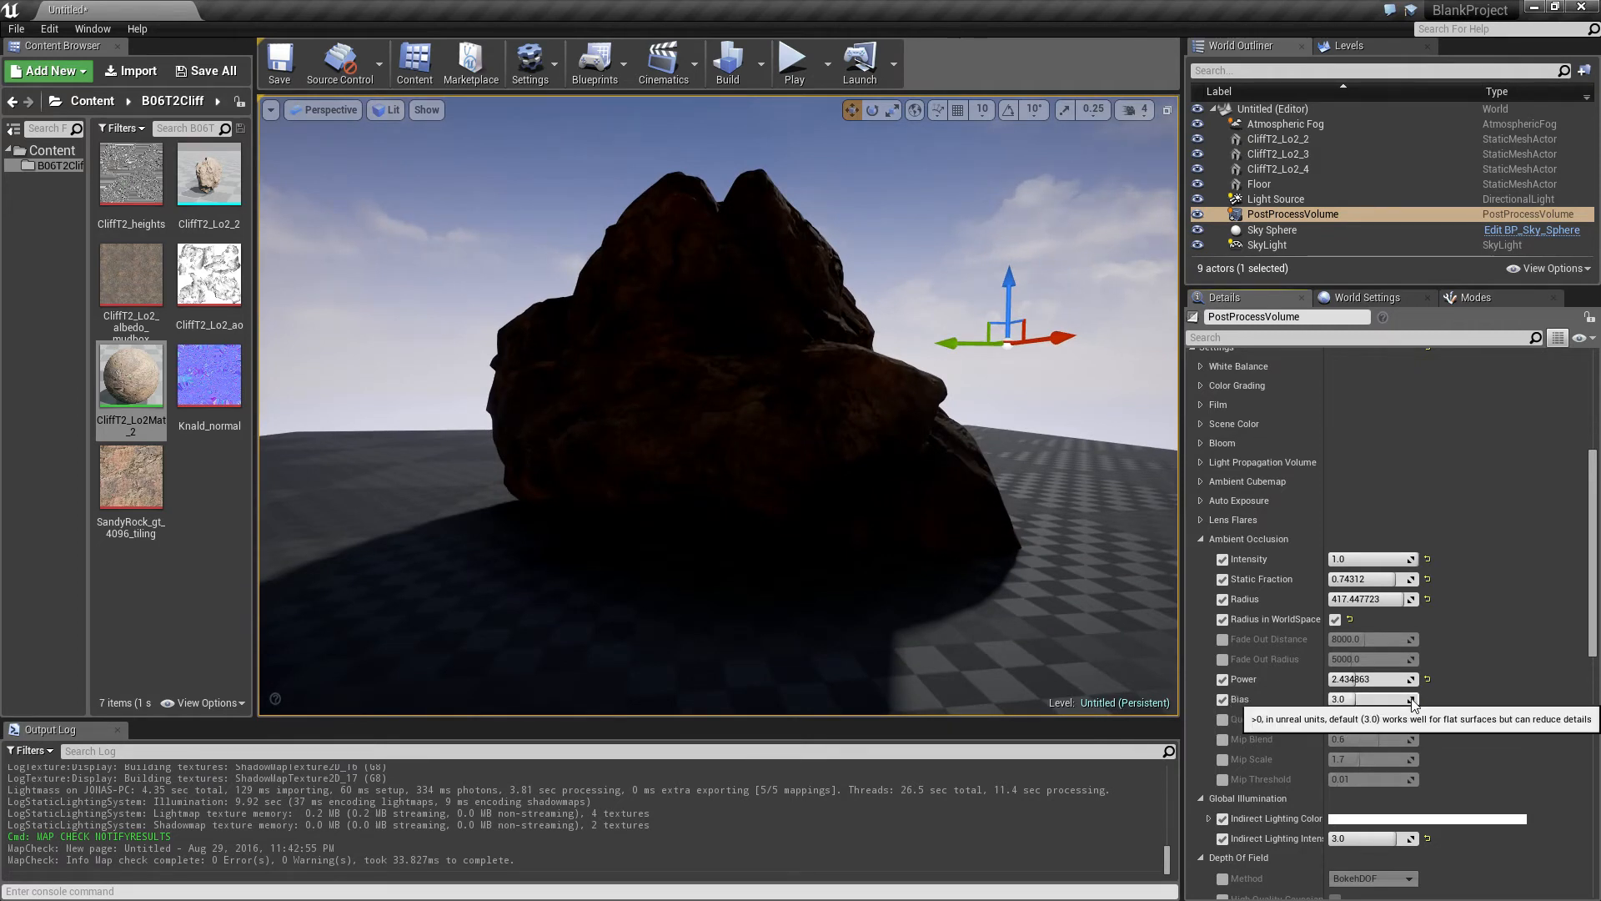
drag(1361, 698, 1397, 696)
click(1397, 696)
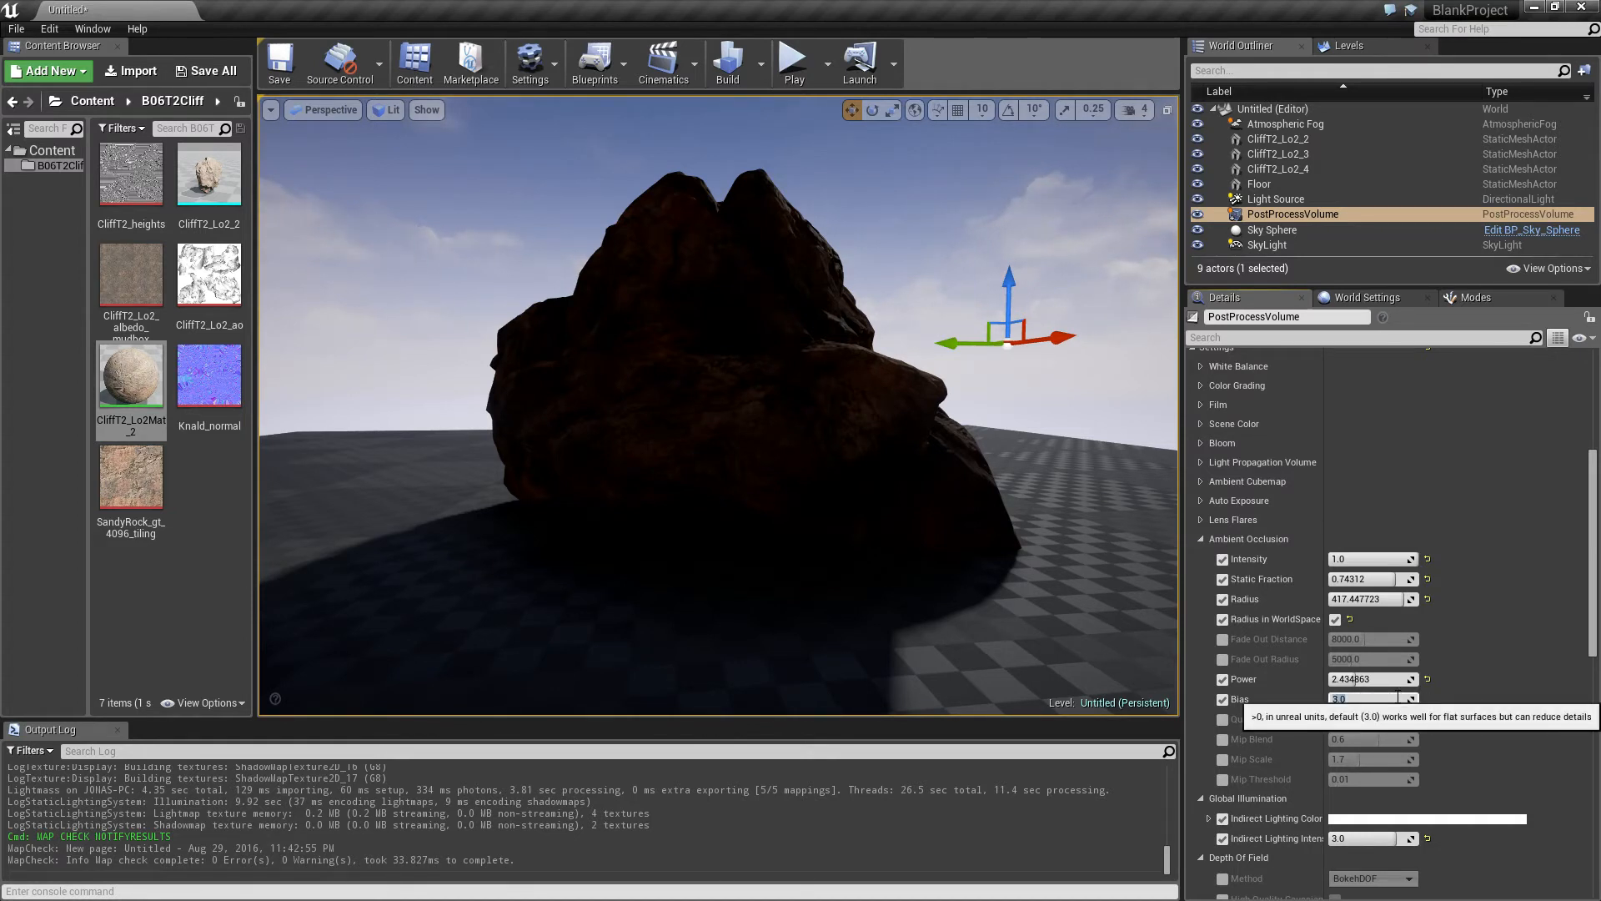
click(1223, 722)
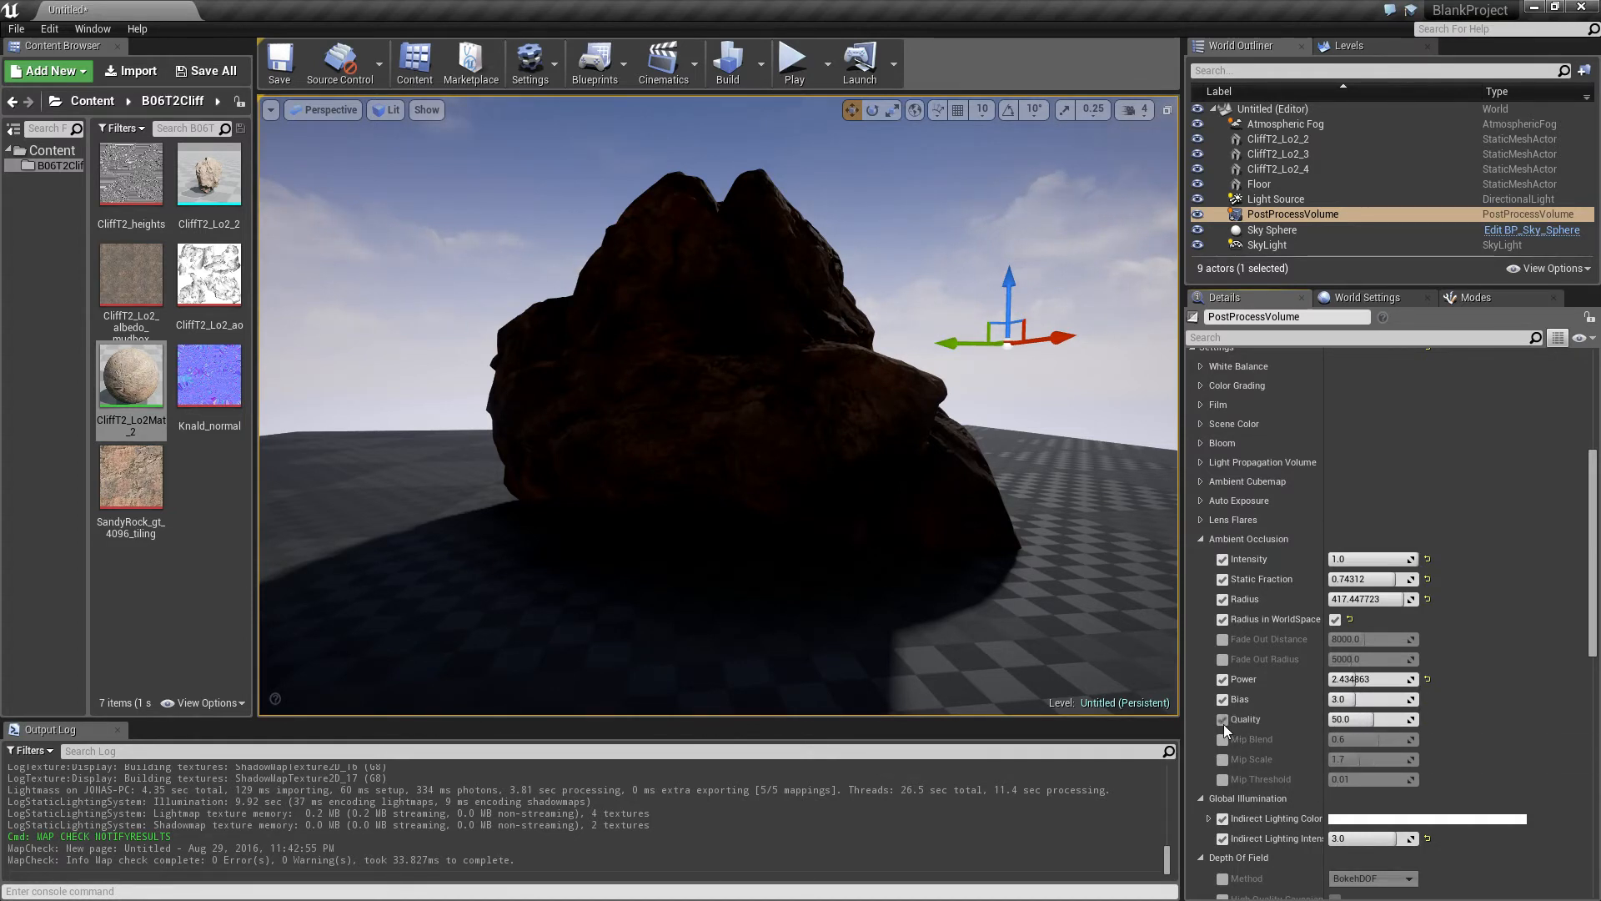
click(1364, 719)
key(Return)
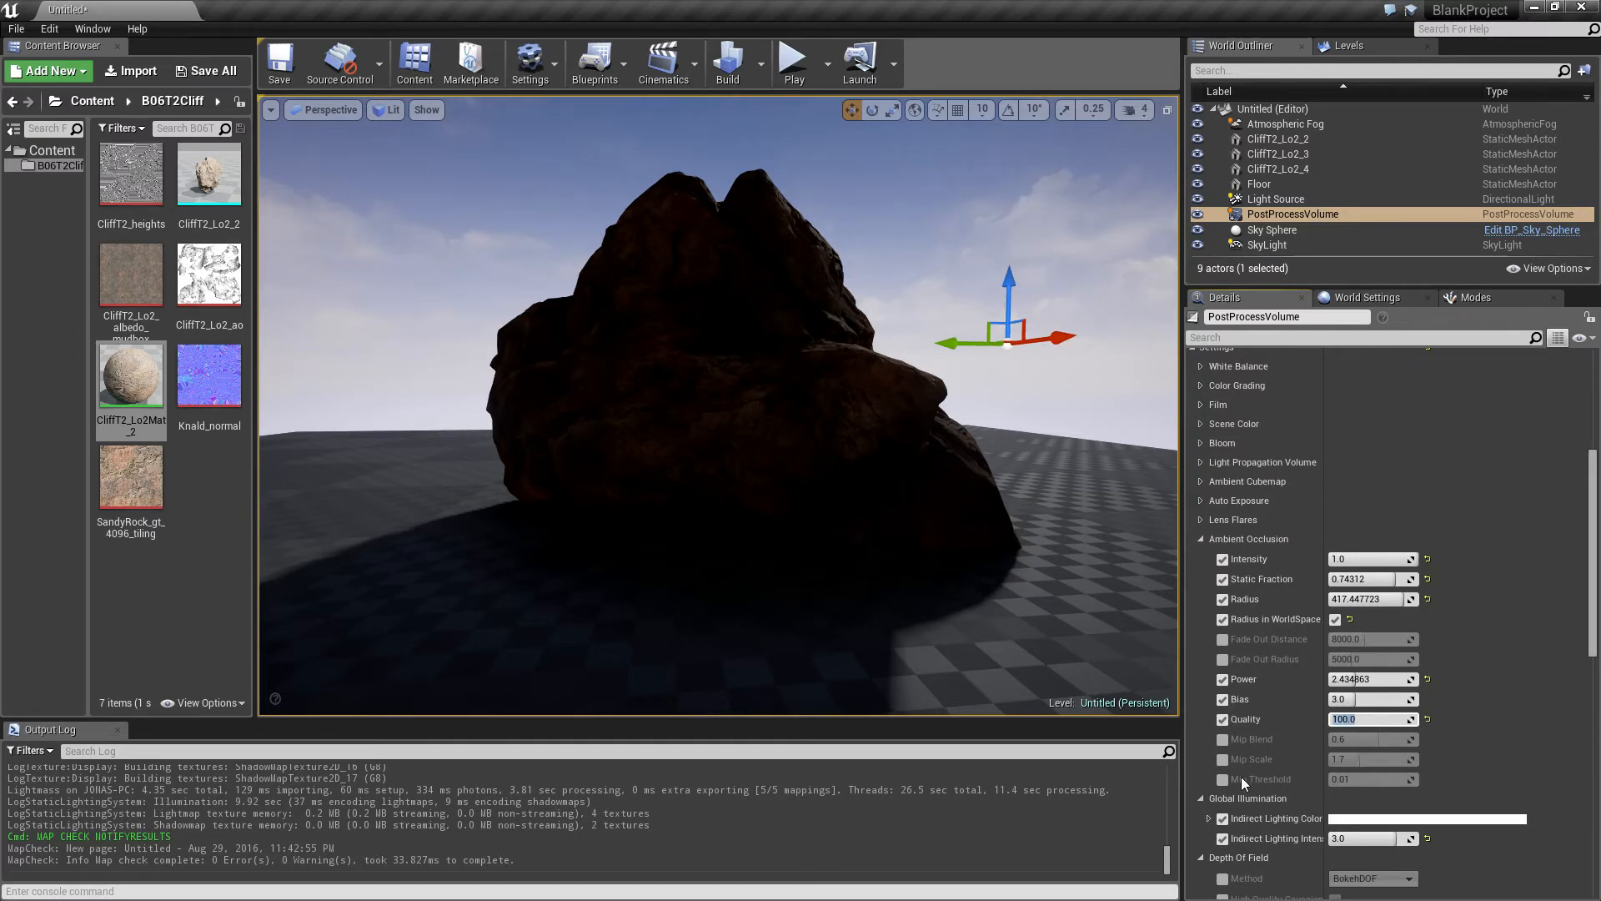
mouse_move(1406, 722)
mouse_down()
mouse_move(1376, 721)
mouse_move(1418, 721)
mouse_up()
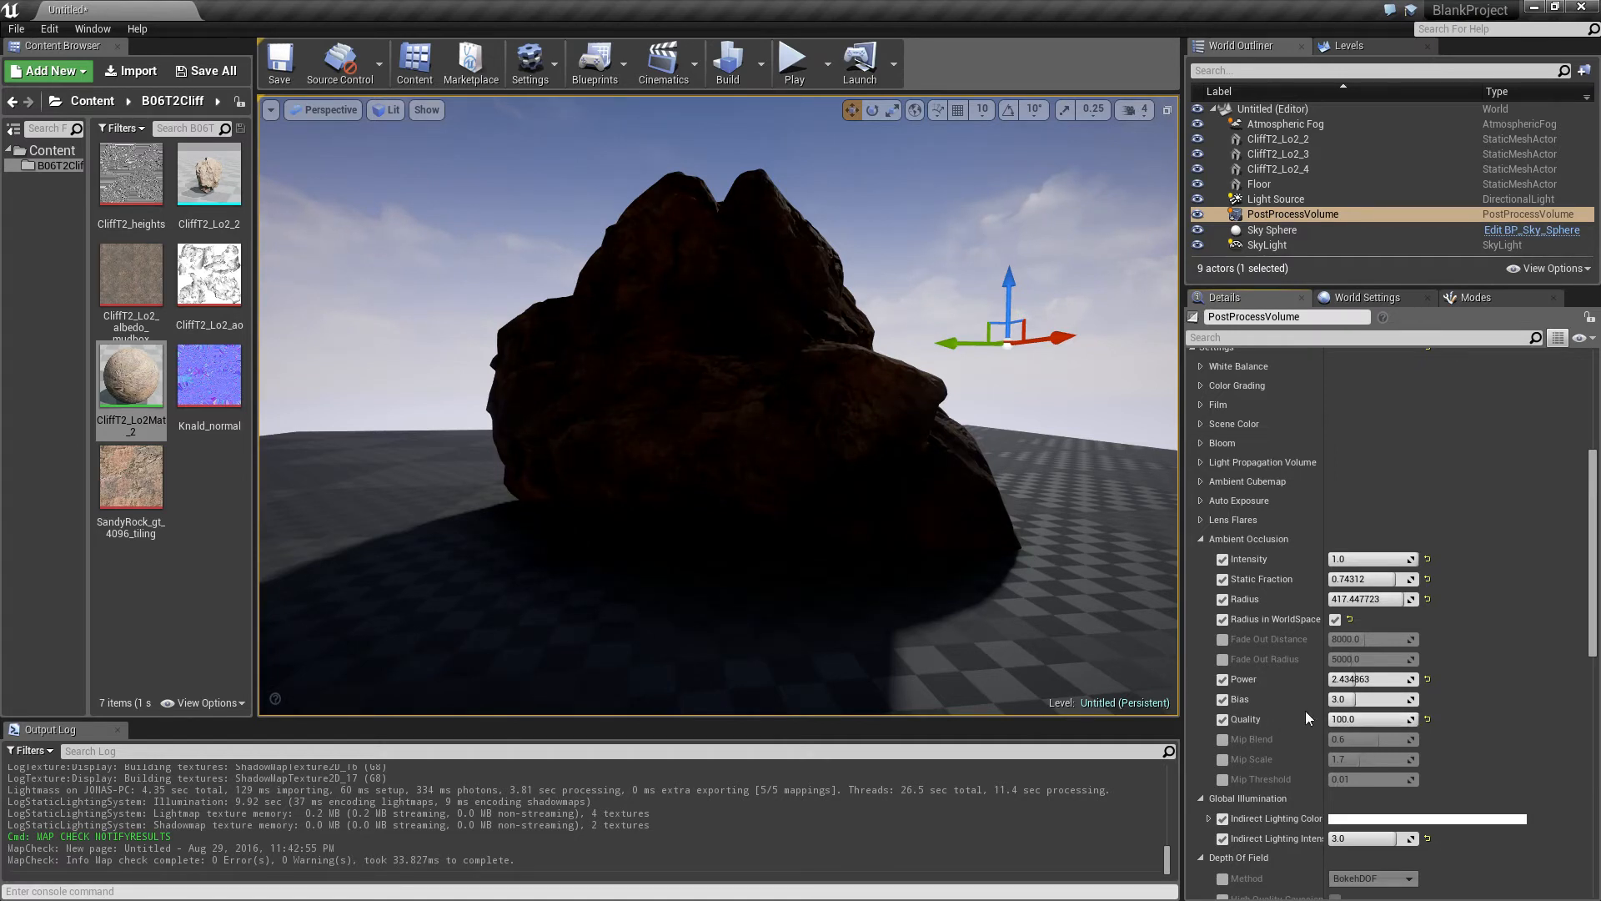
- Enable Fade Out Distance and Fade Out Radius, try about 13761 and 9725, and return them to 8000 and 5000
click(1223, 638)
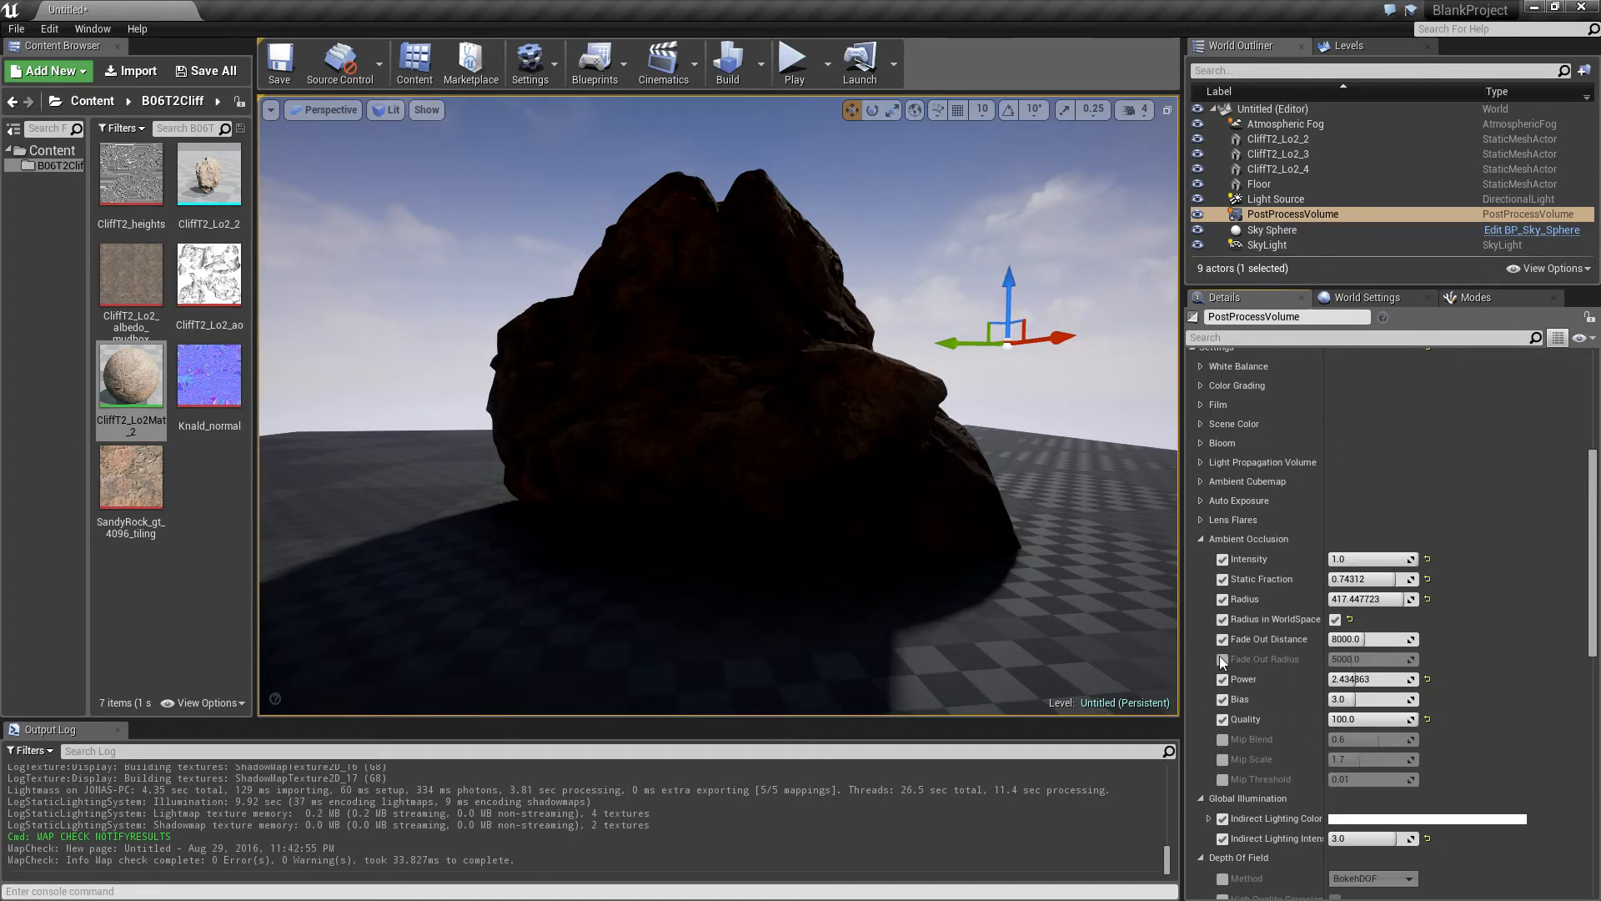
click(1222, 659)
drag(1408, 638, 1431, 639)
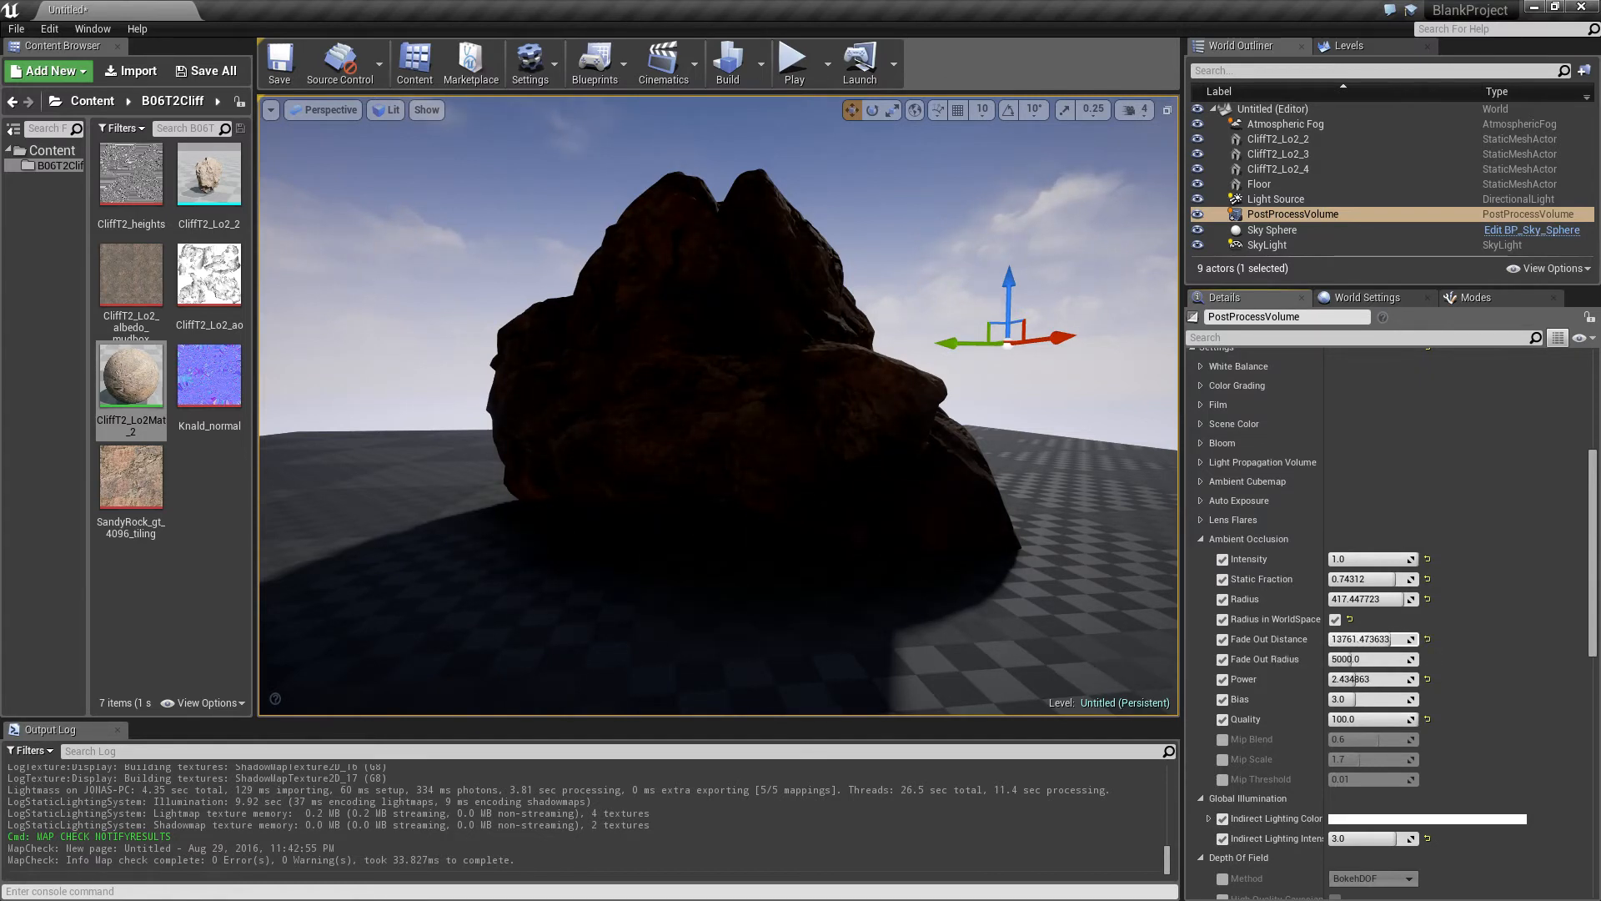
click(1404, 640)
text(8000)
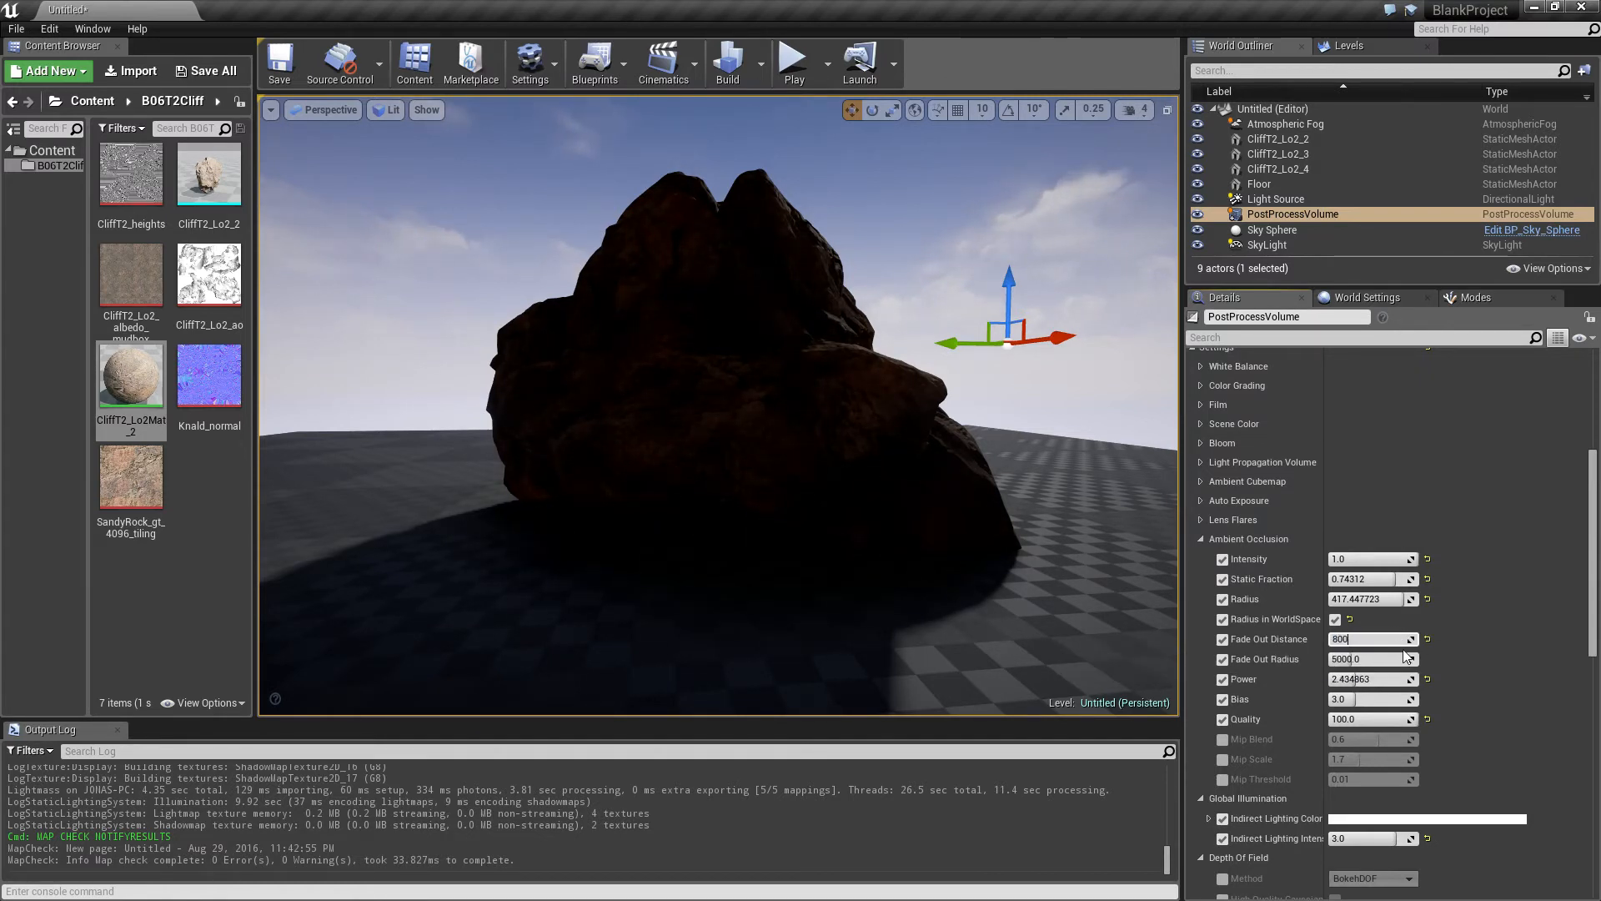
key(Return)
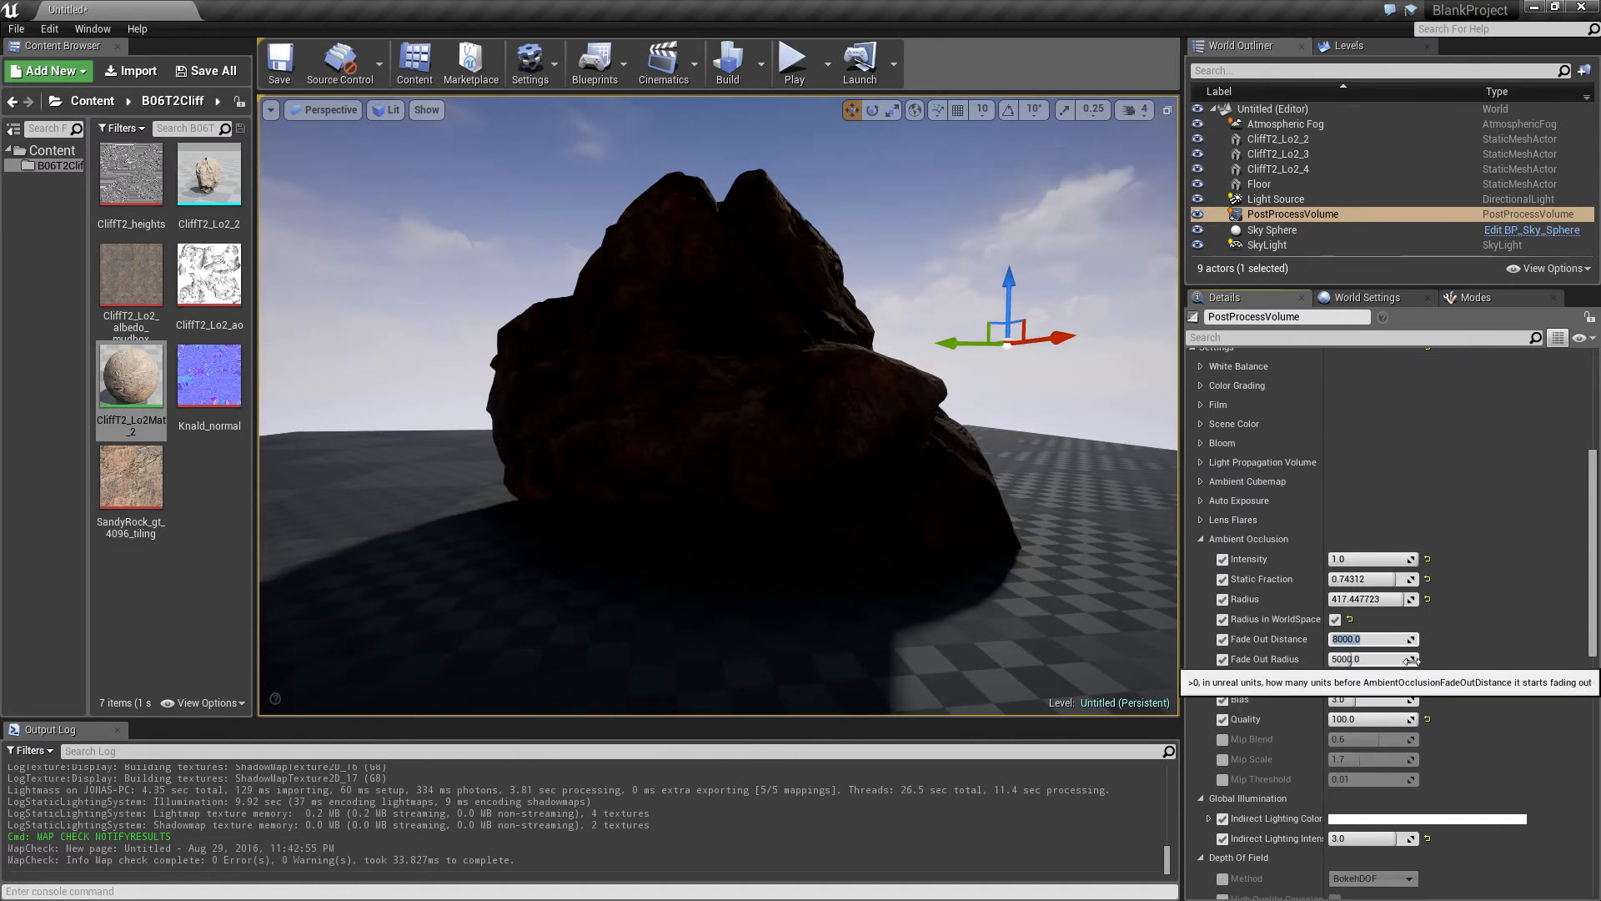
mouse_move(1408, 661)
mouse_down()
mouse_move(1436, 659)
mouse_move(1408, 659)
mouse_up()
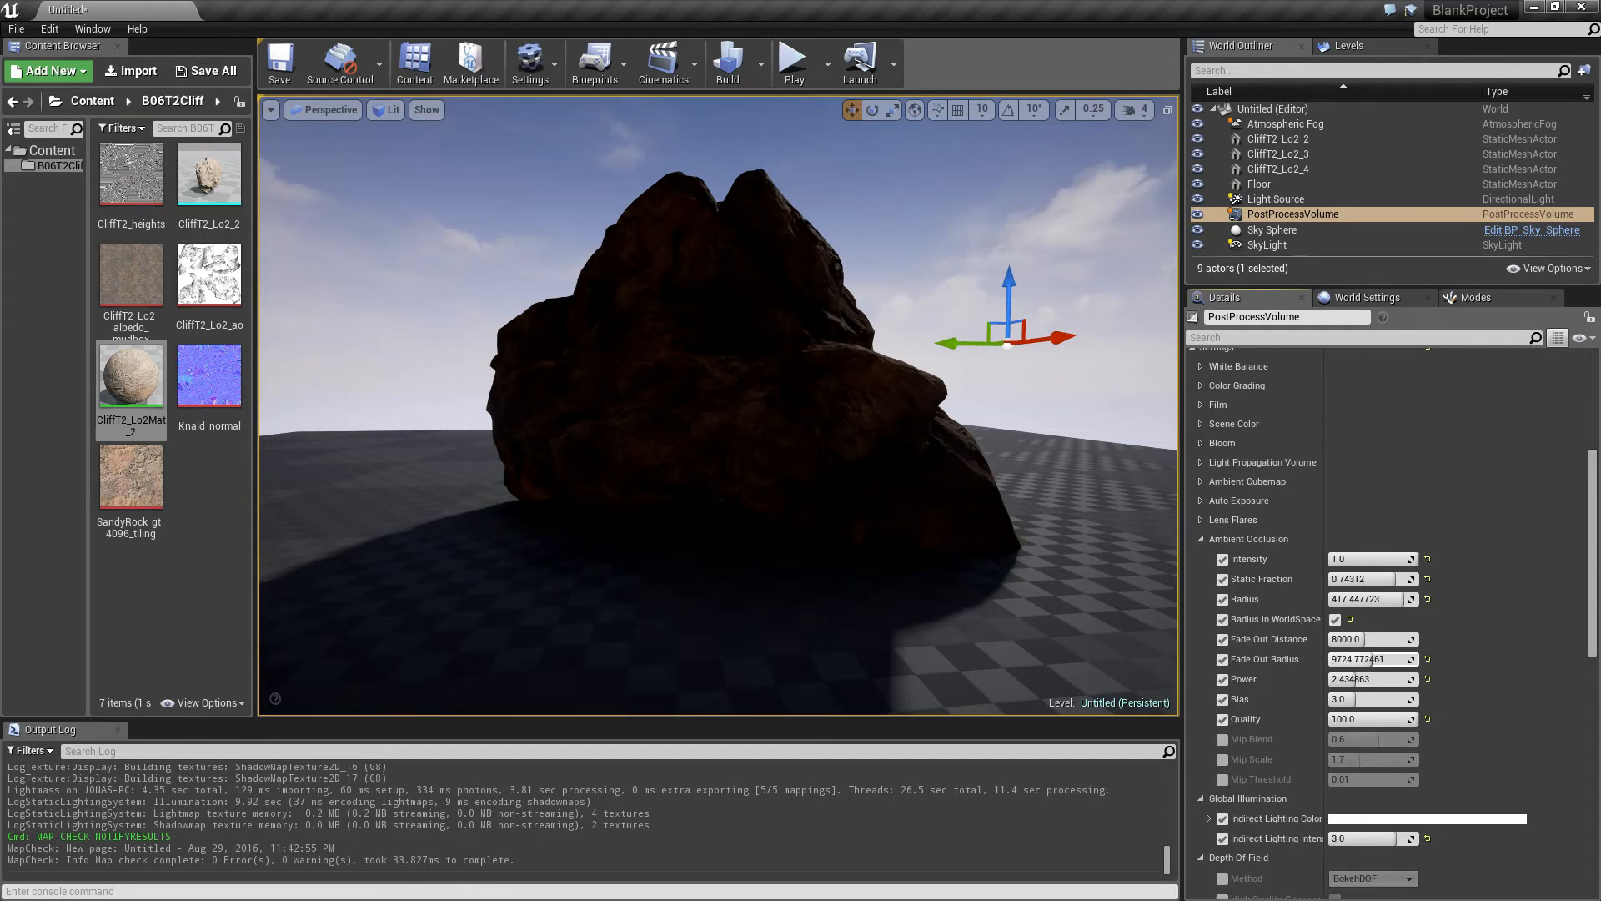
click(1406, 661)
text(5)
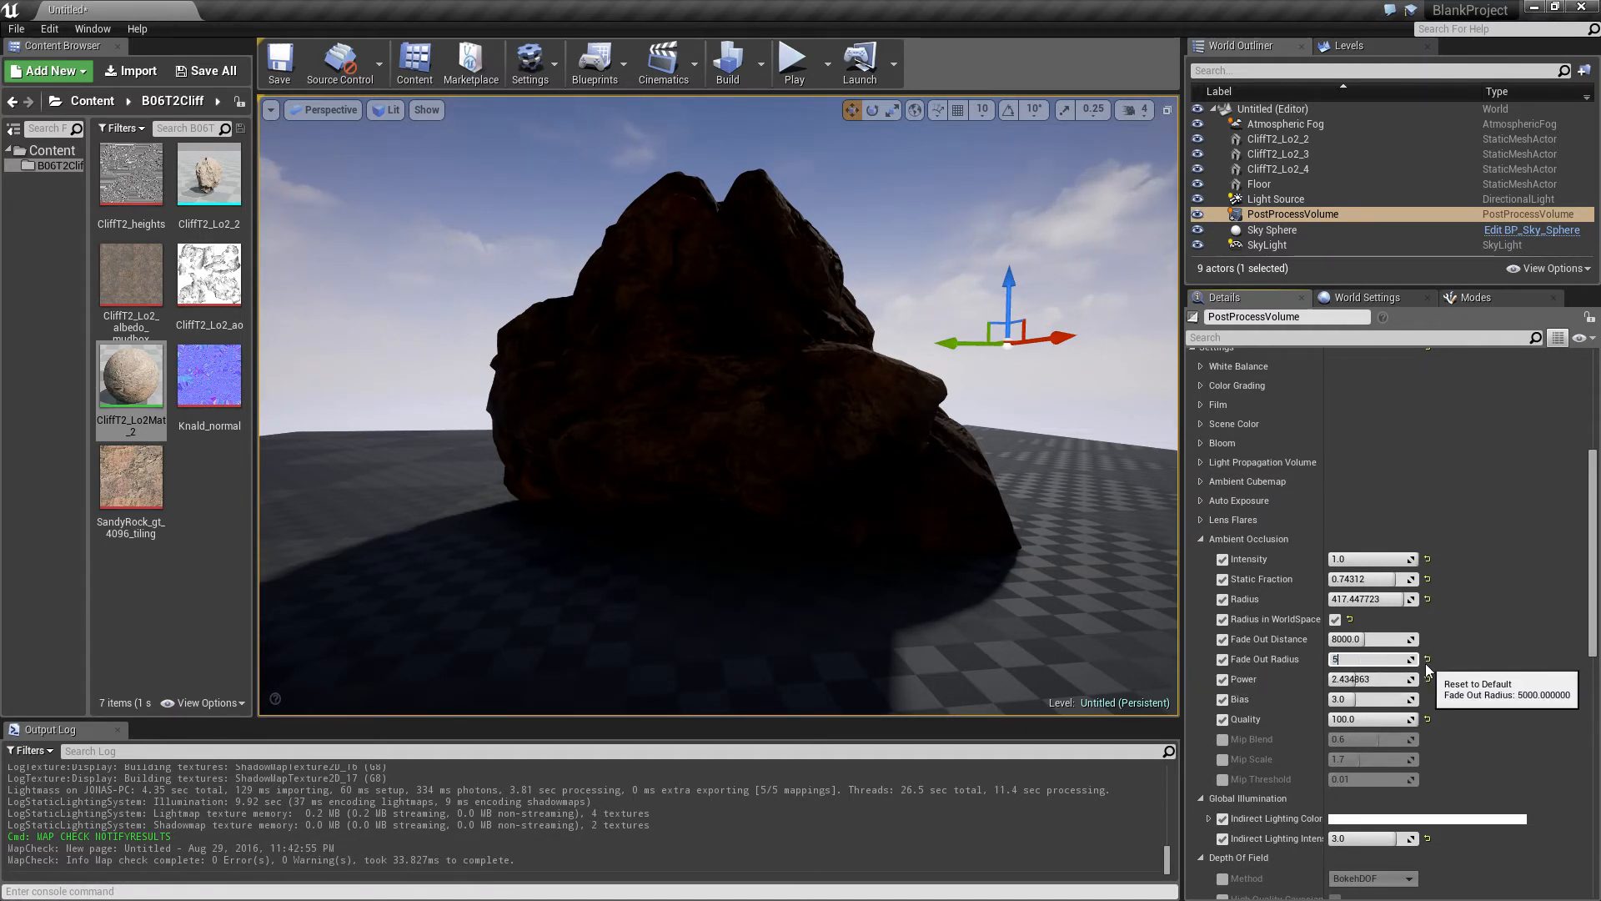
text(000)
key(Return)
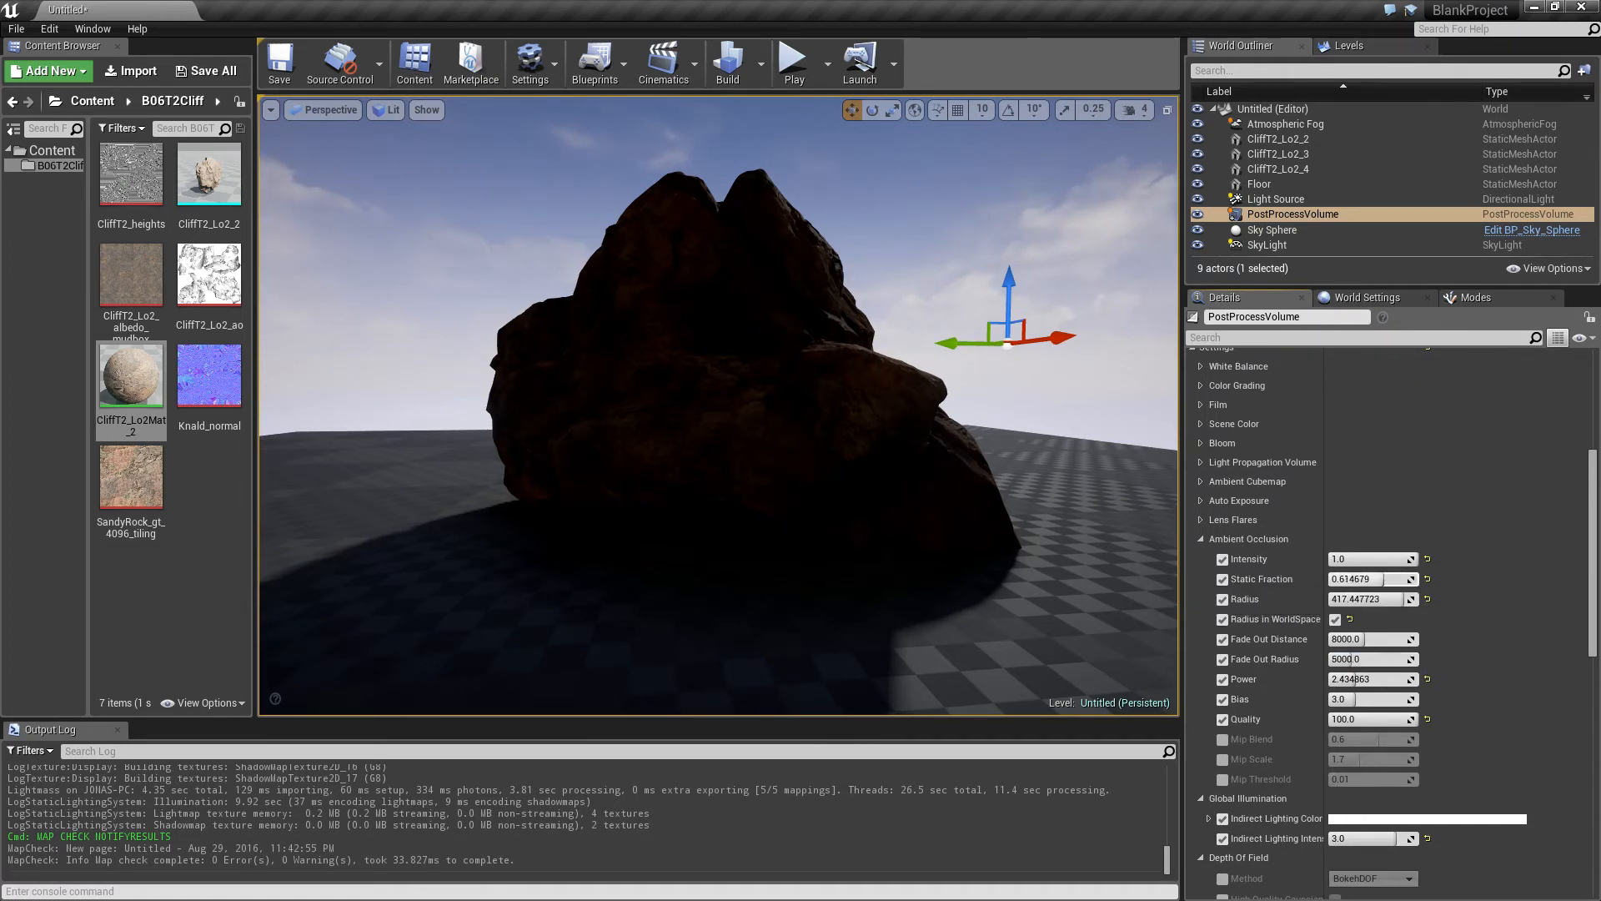
- Set the Static Fraction to 0.0, and test other fade-out values before restoring Fade Out Distance 8000 and Radius 5000
drag(1380, 579, 1327, 579)
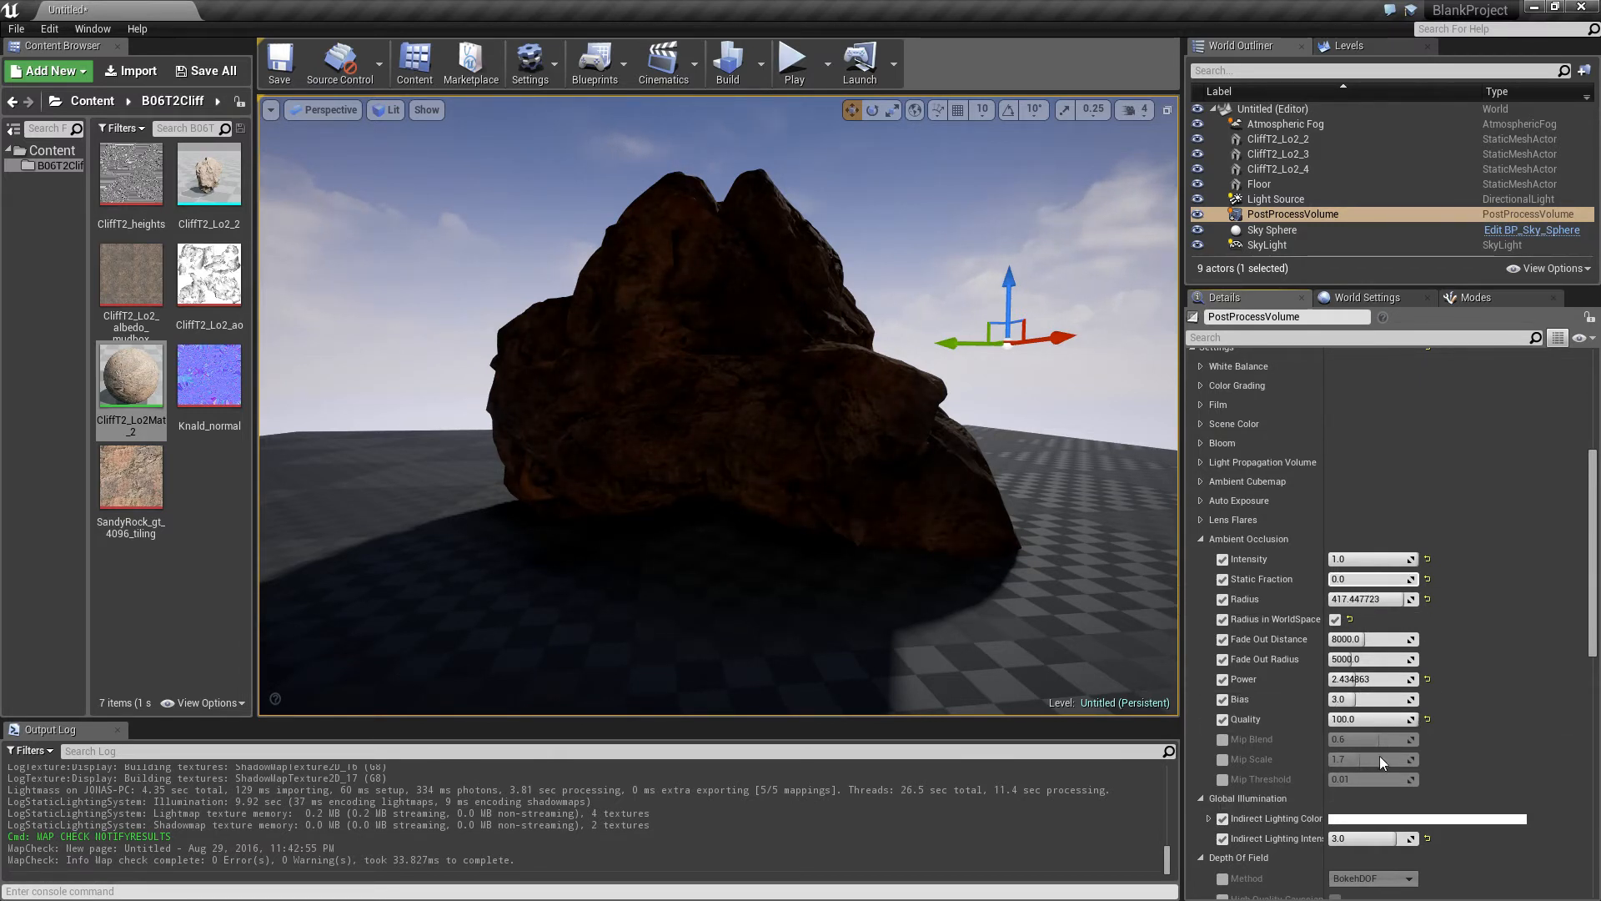
mouse_move(1368, 659)
mouse_down()
mouse_move(1409, 659)
mouse_move(1334, 659)
mouse_move(1434, 638)
mouse_move(1384, 638)
mouse_up()
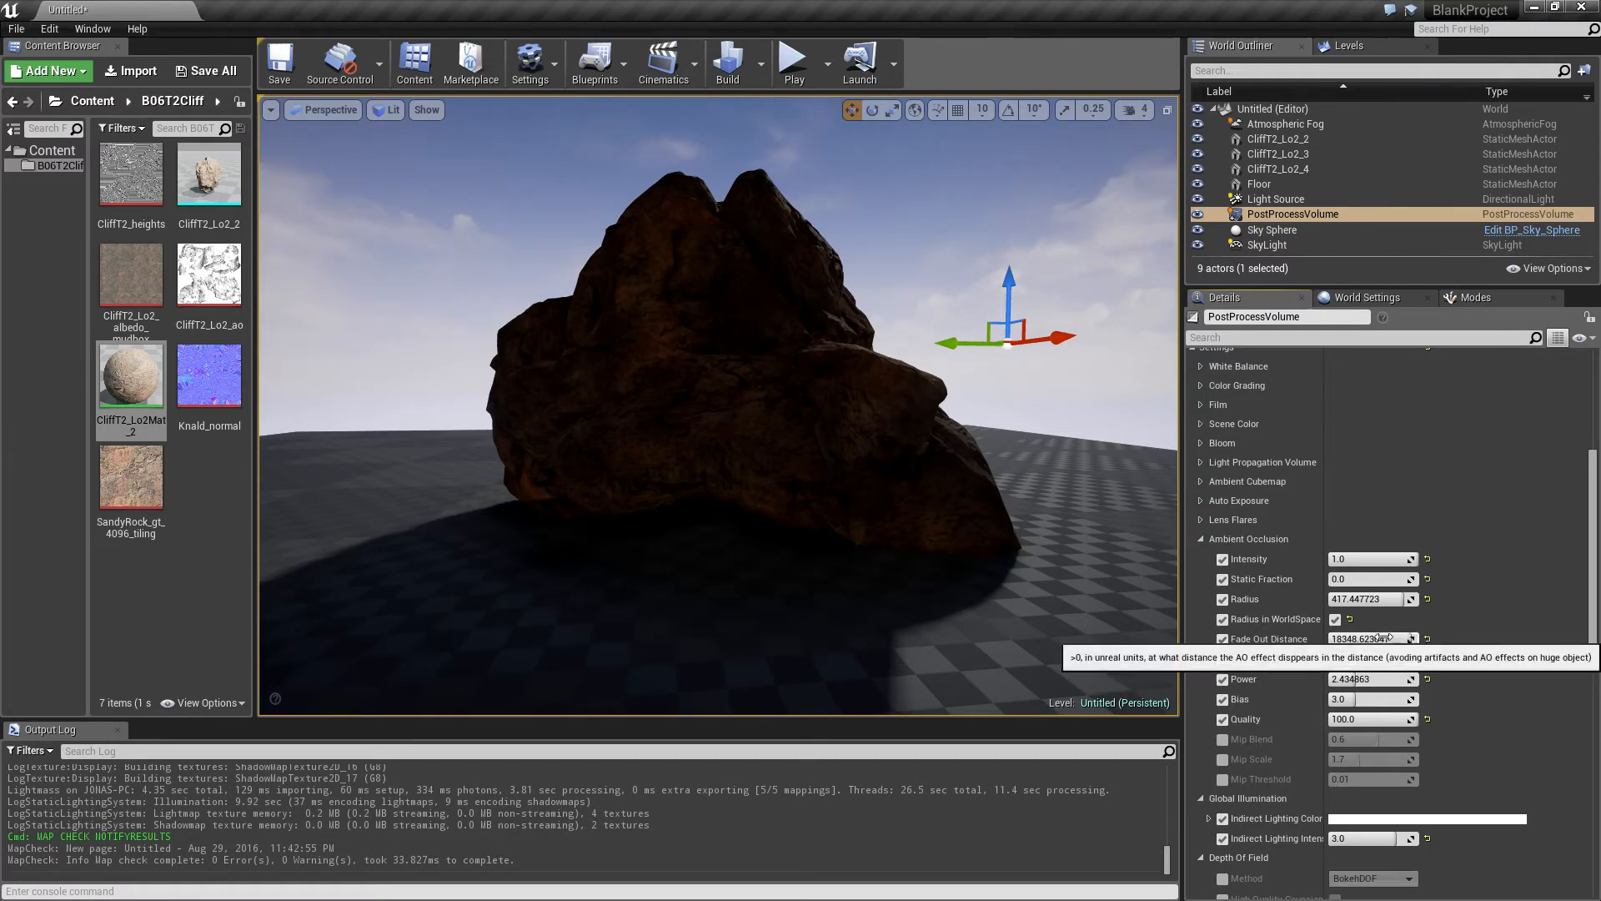
text(8000.0)
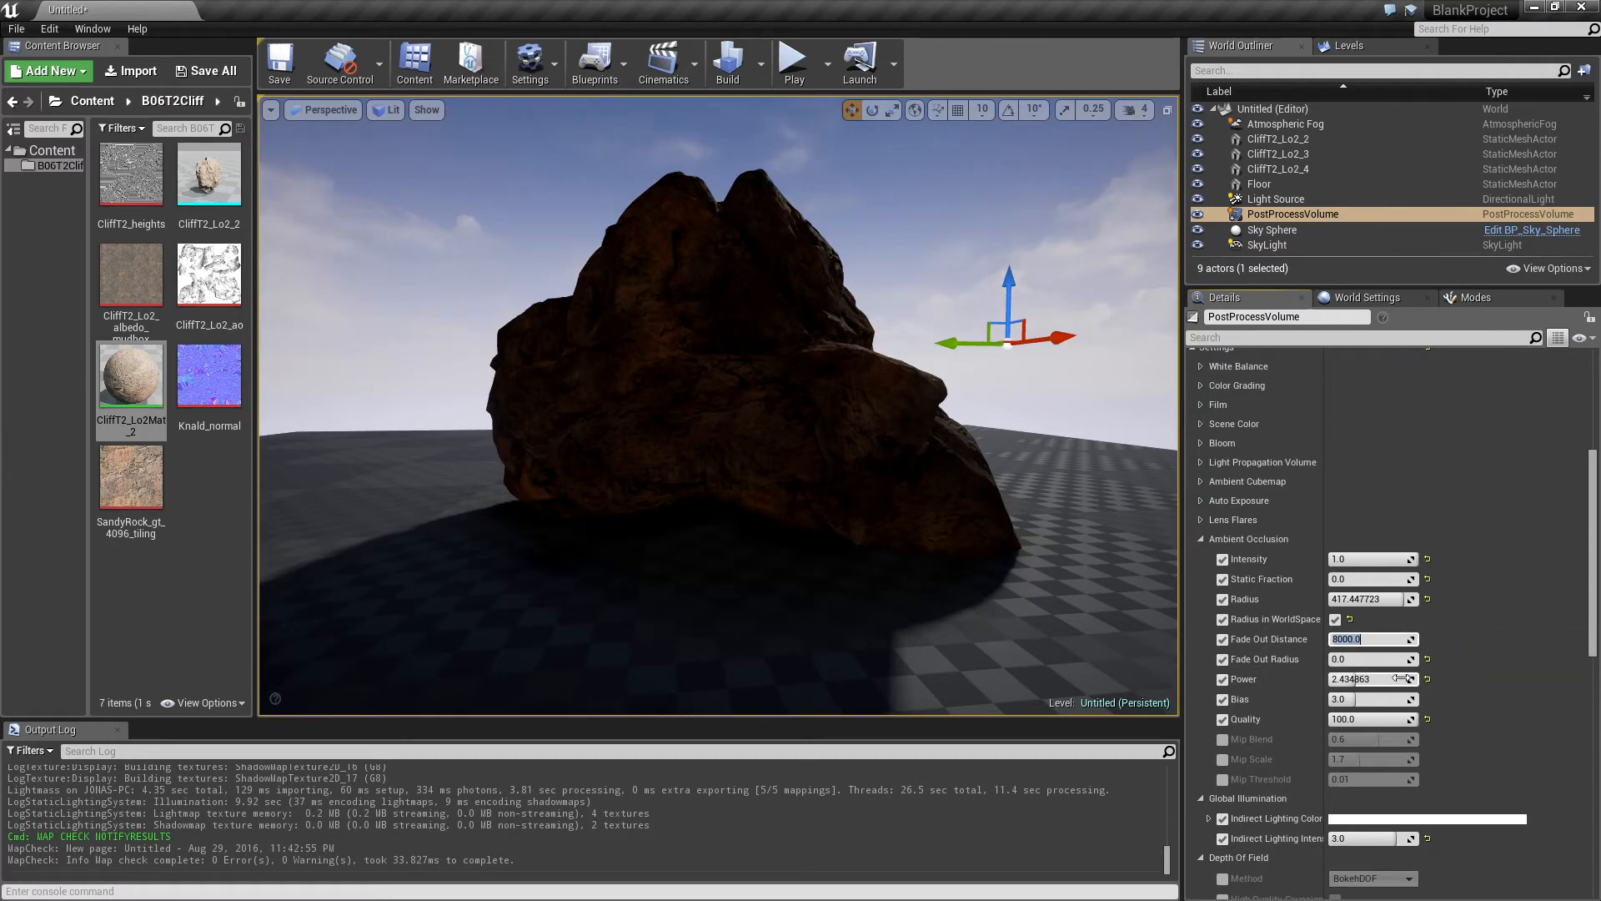
click(1385, 659)
text(000)
key(Return)
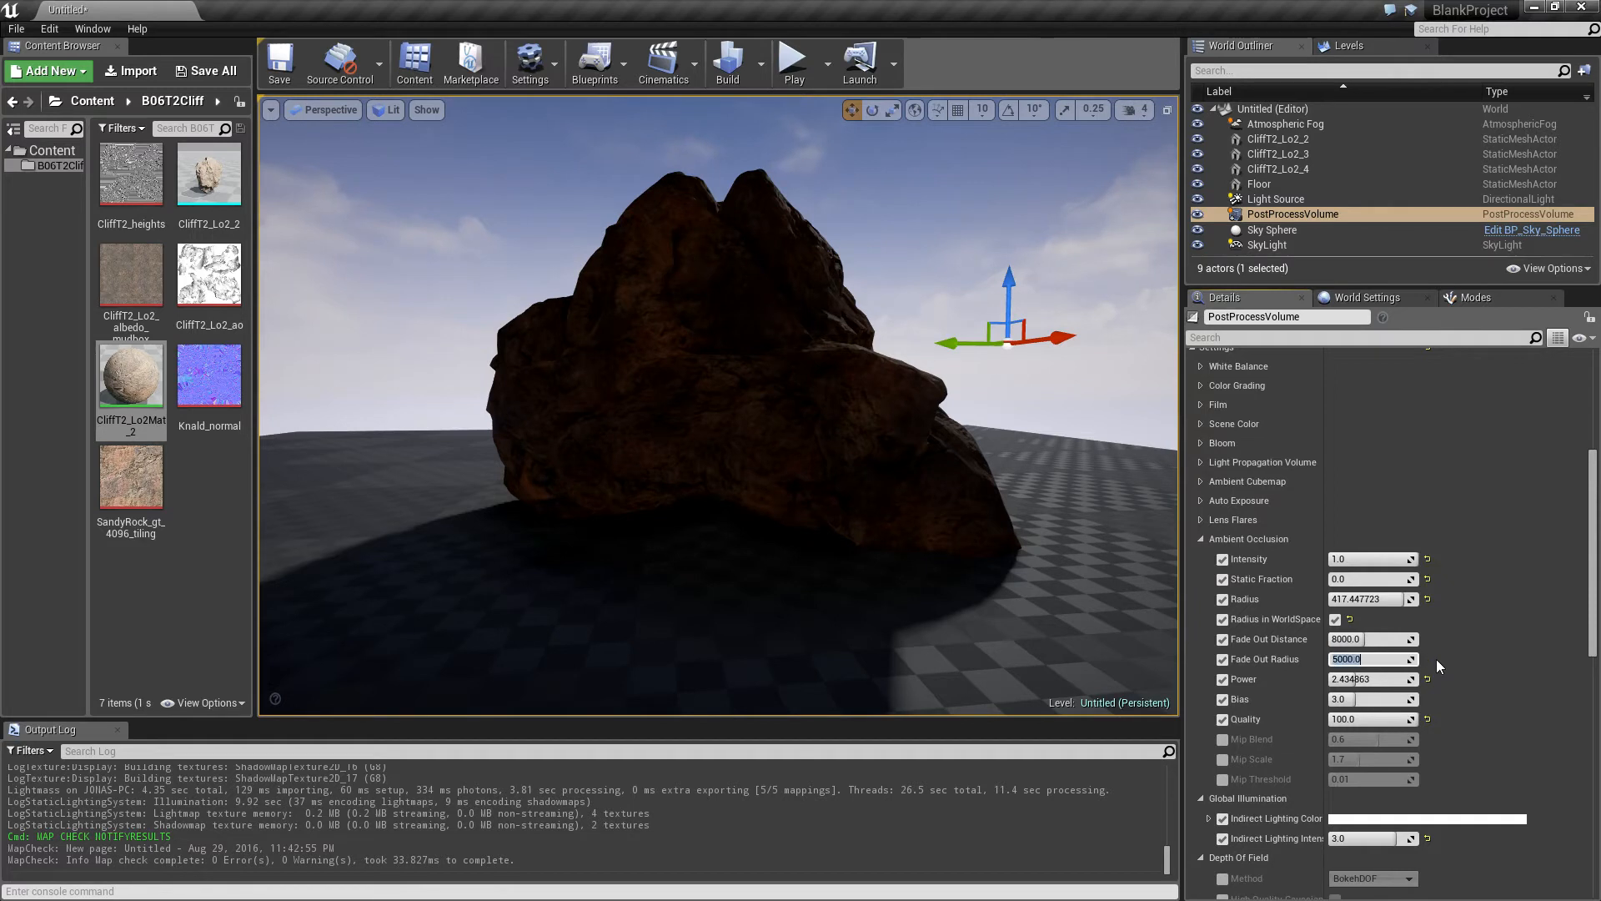
- Set the Ambient Occlusion Power to 3.0 and inspect the rock's shading from another angle
drag(1395, 678, 1358, 677)
click(1390, 678)
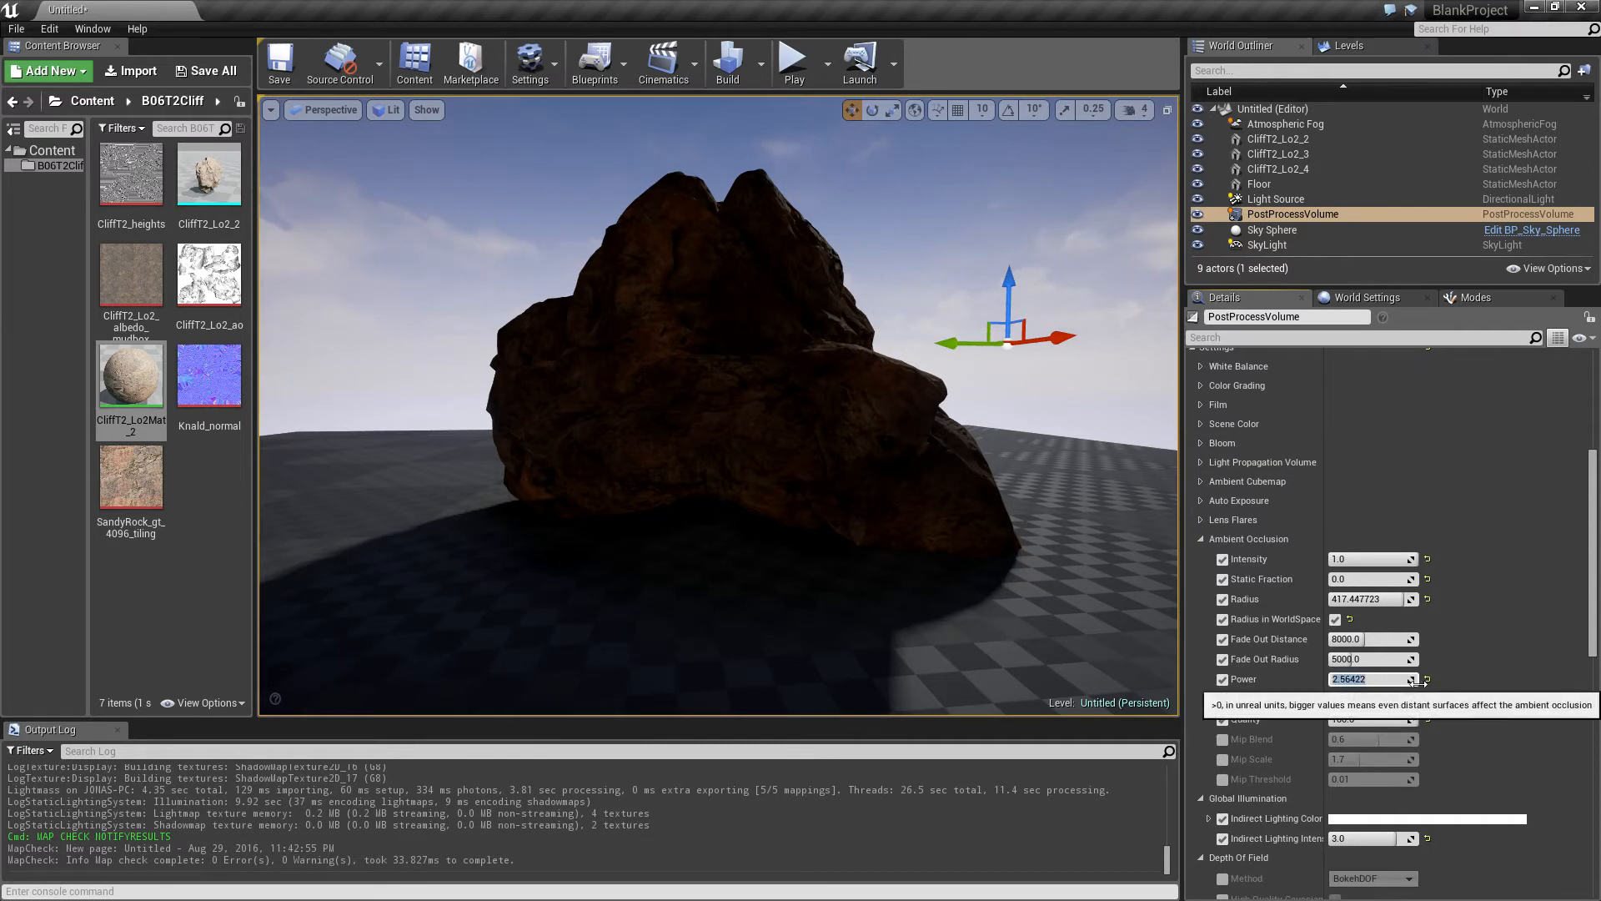
text(3)
key(Return)
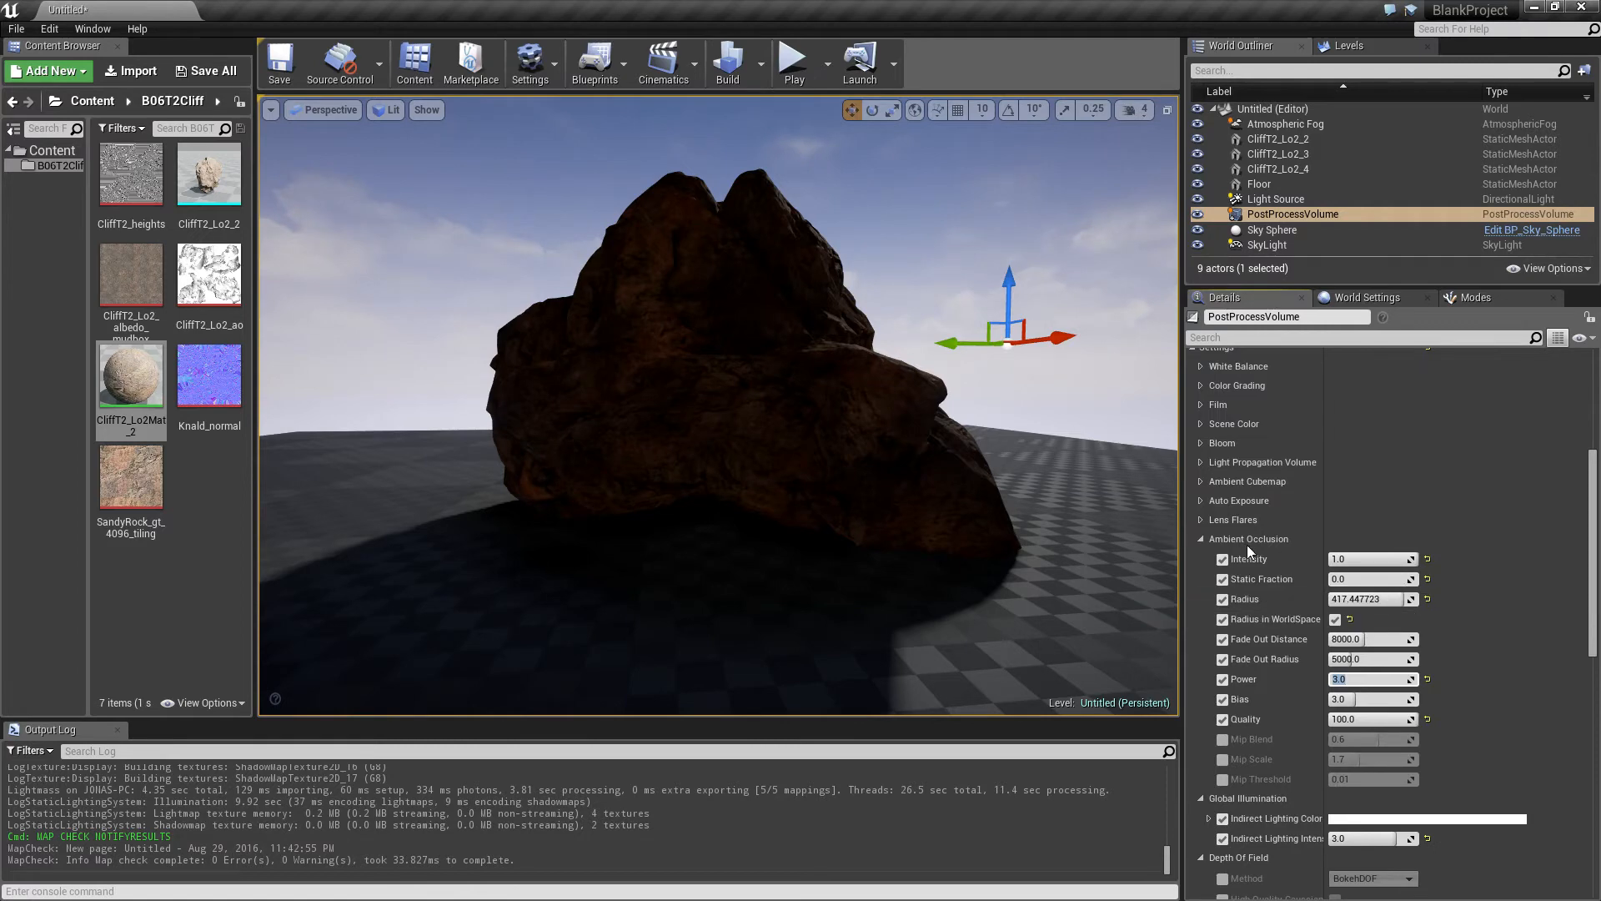
scroll(1293, 644, down, 4)
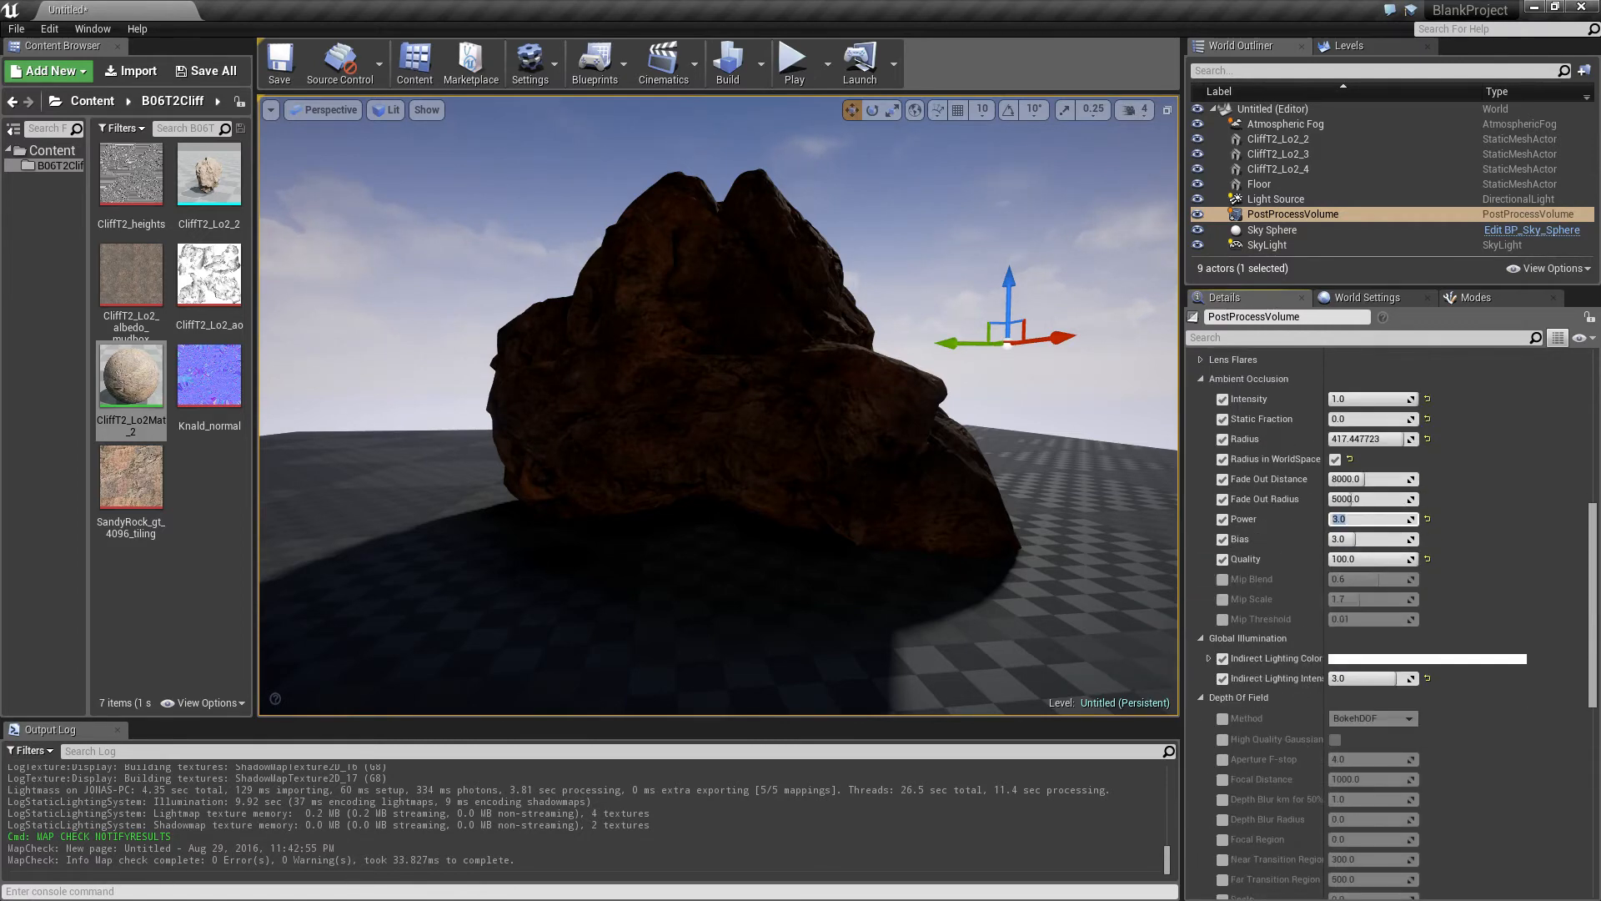
right_drag(842, 500, 743, 591)
key(a)
key(w)
key(s)
key(w)
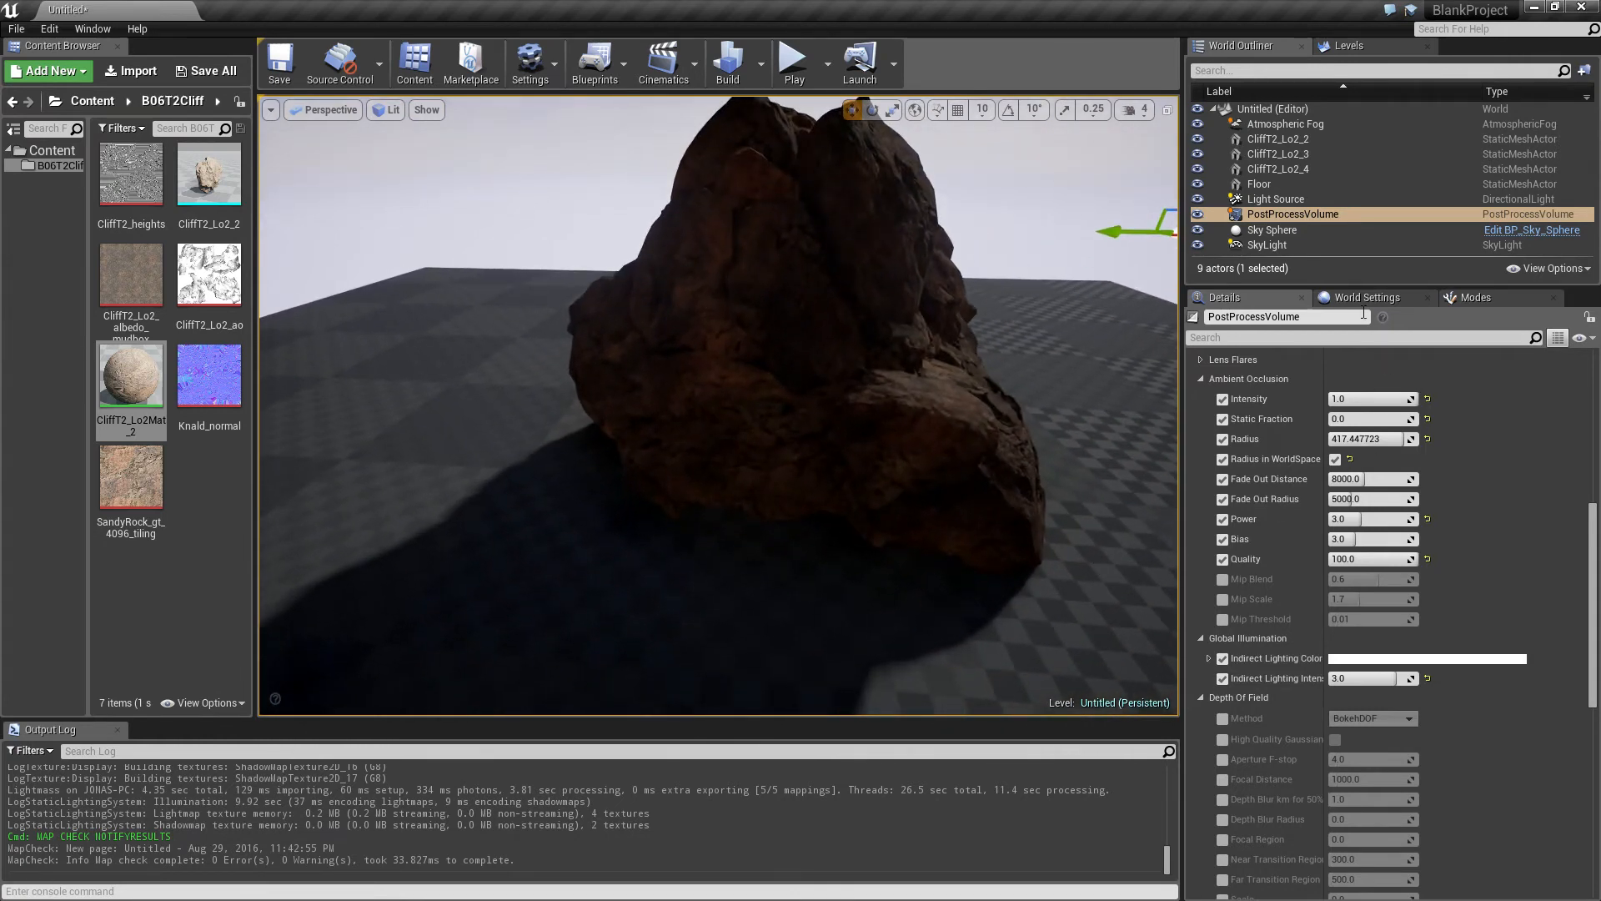
- Try a Lightmass Occlusion Exponent of about 3.55 with a lighting rebuild, and return the exponent to 1.0
click(1368, 298)
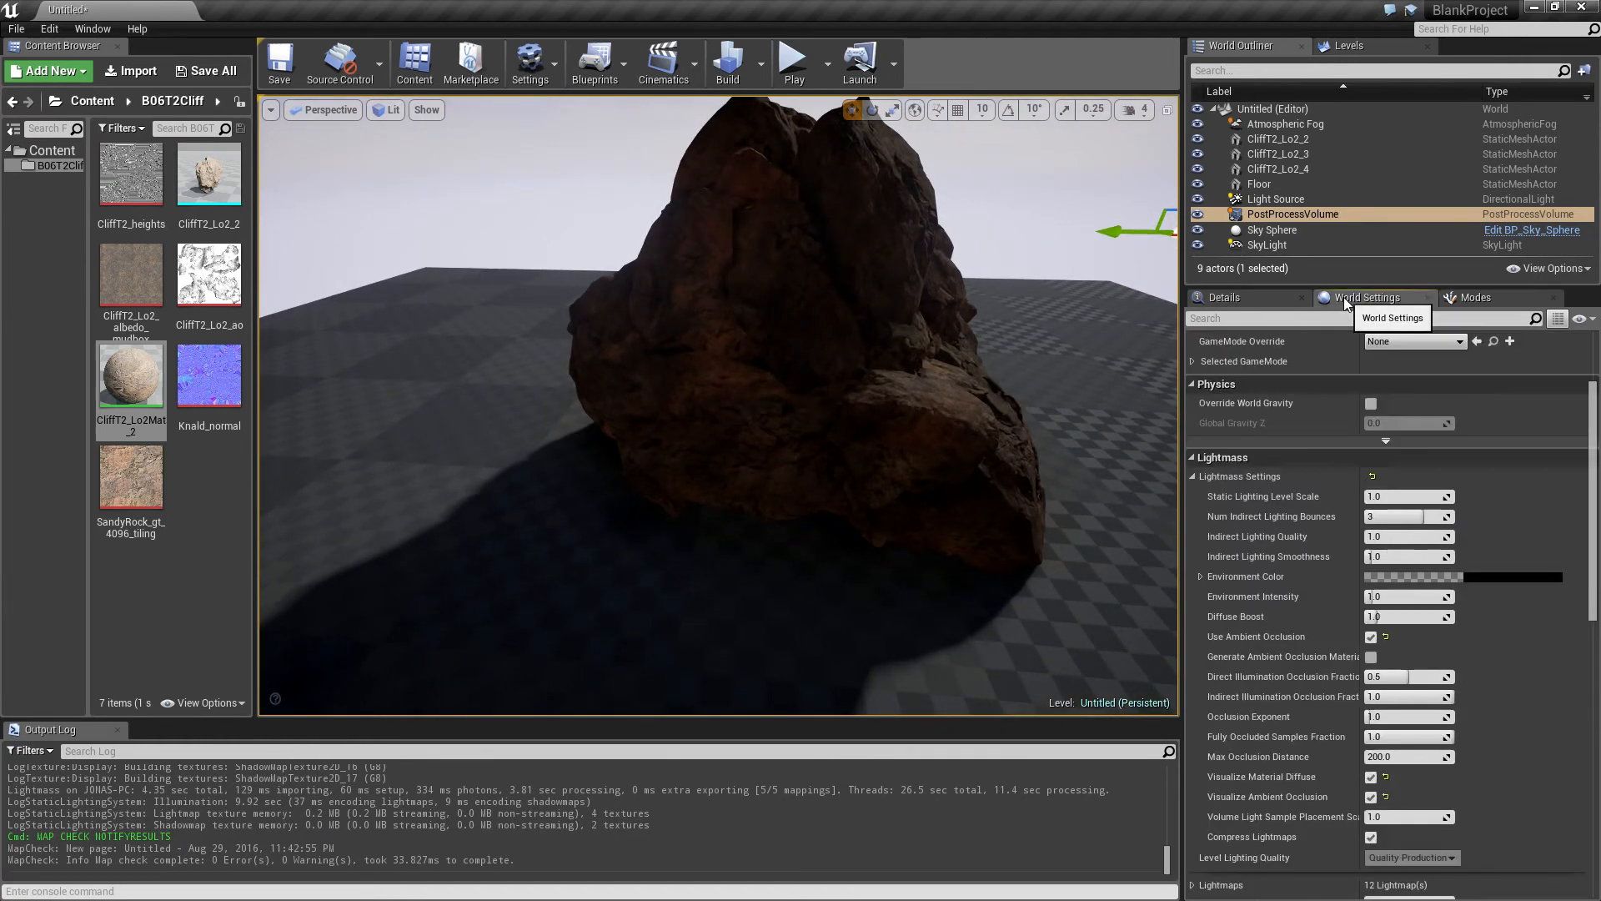
click(1266, 201)
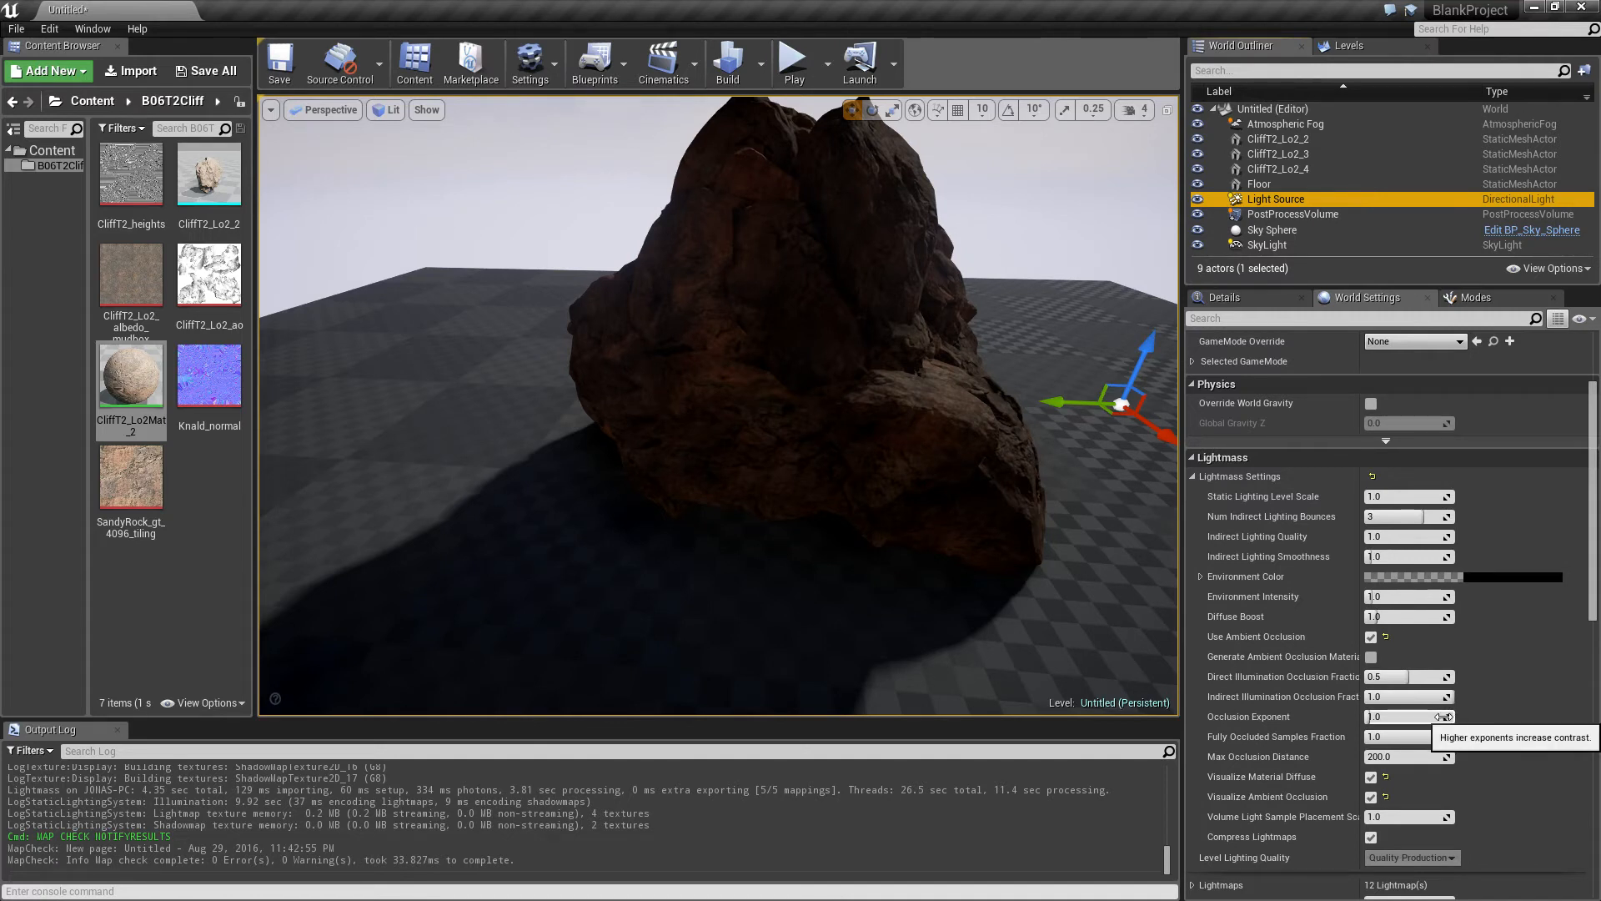
drag(1443, 716, 1497, 717)
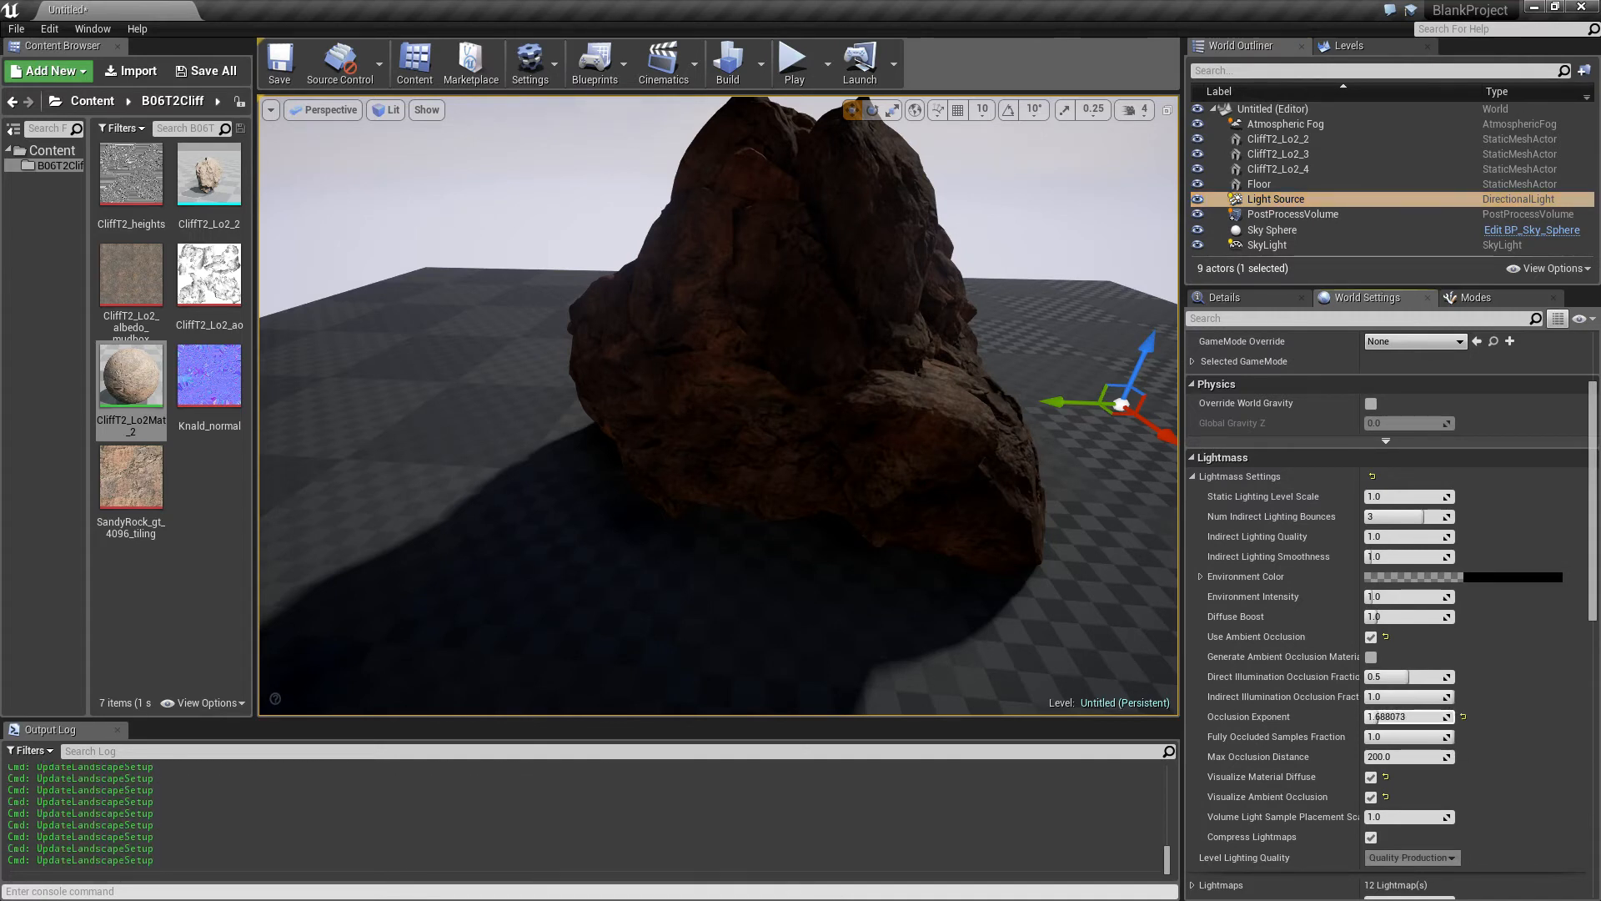
drag(1378, 717, 1413, 716)
click(727, 70)
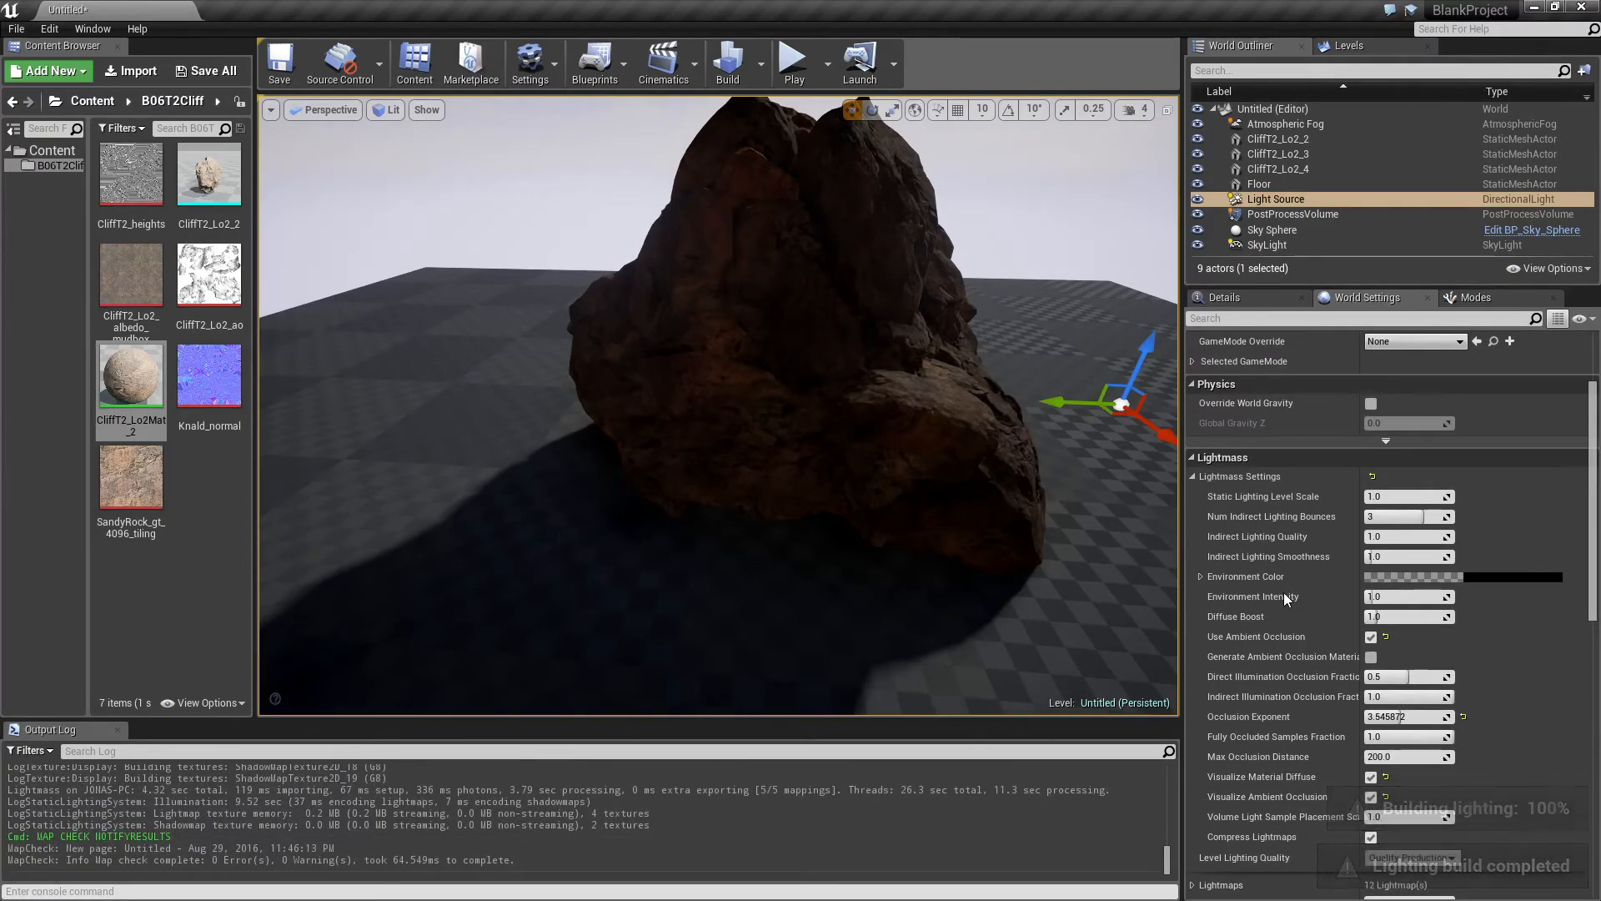
click(1415, 715)
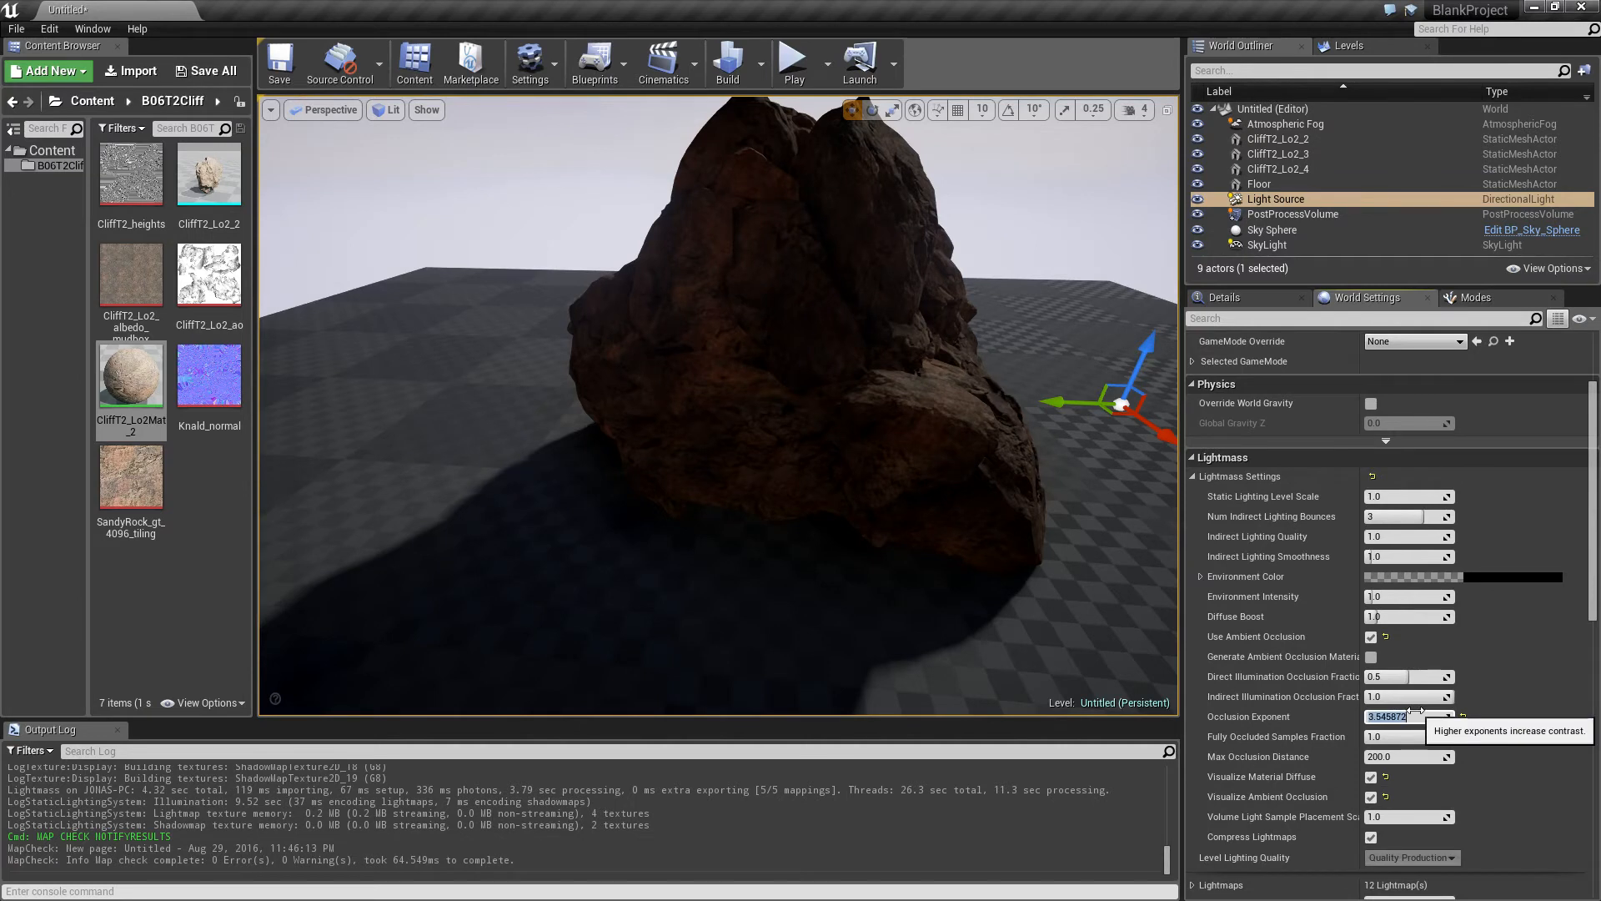
text(1)
key(Return)
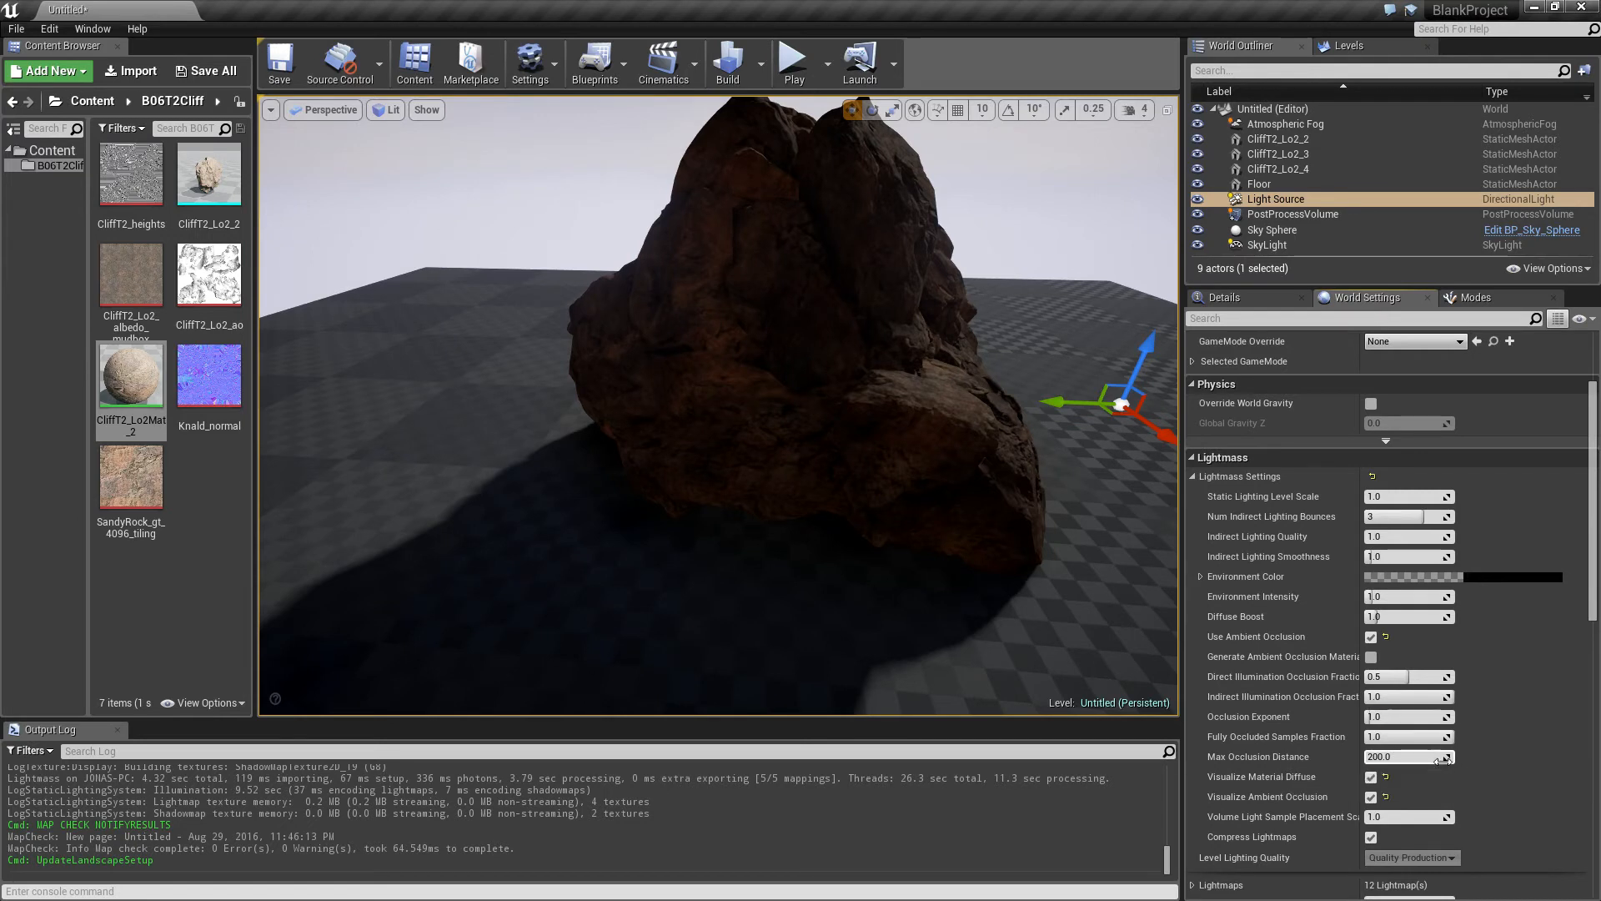
- Set the Lightmass Max Occlusion Distance to about 2568, rebuild the lighting, and check the rock
mouse_move(1407, 757)
mouse_down()
mouse_move(1451, 757)
mouse_move(1396, 756)
mouse_up()
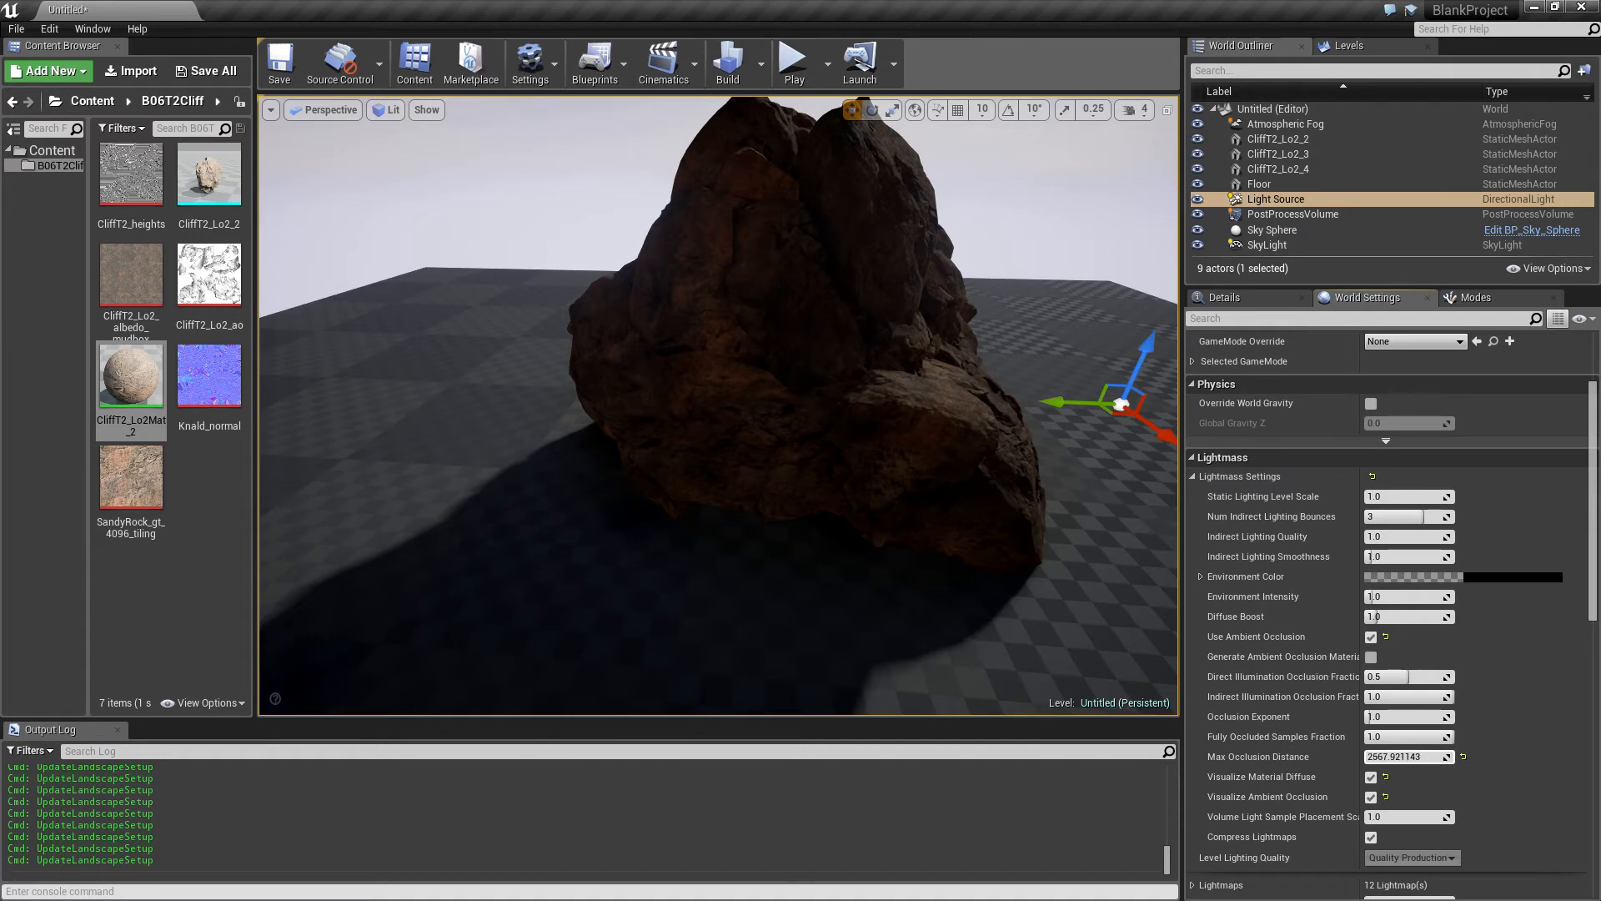
click(728, 63)
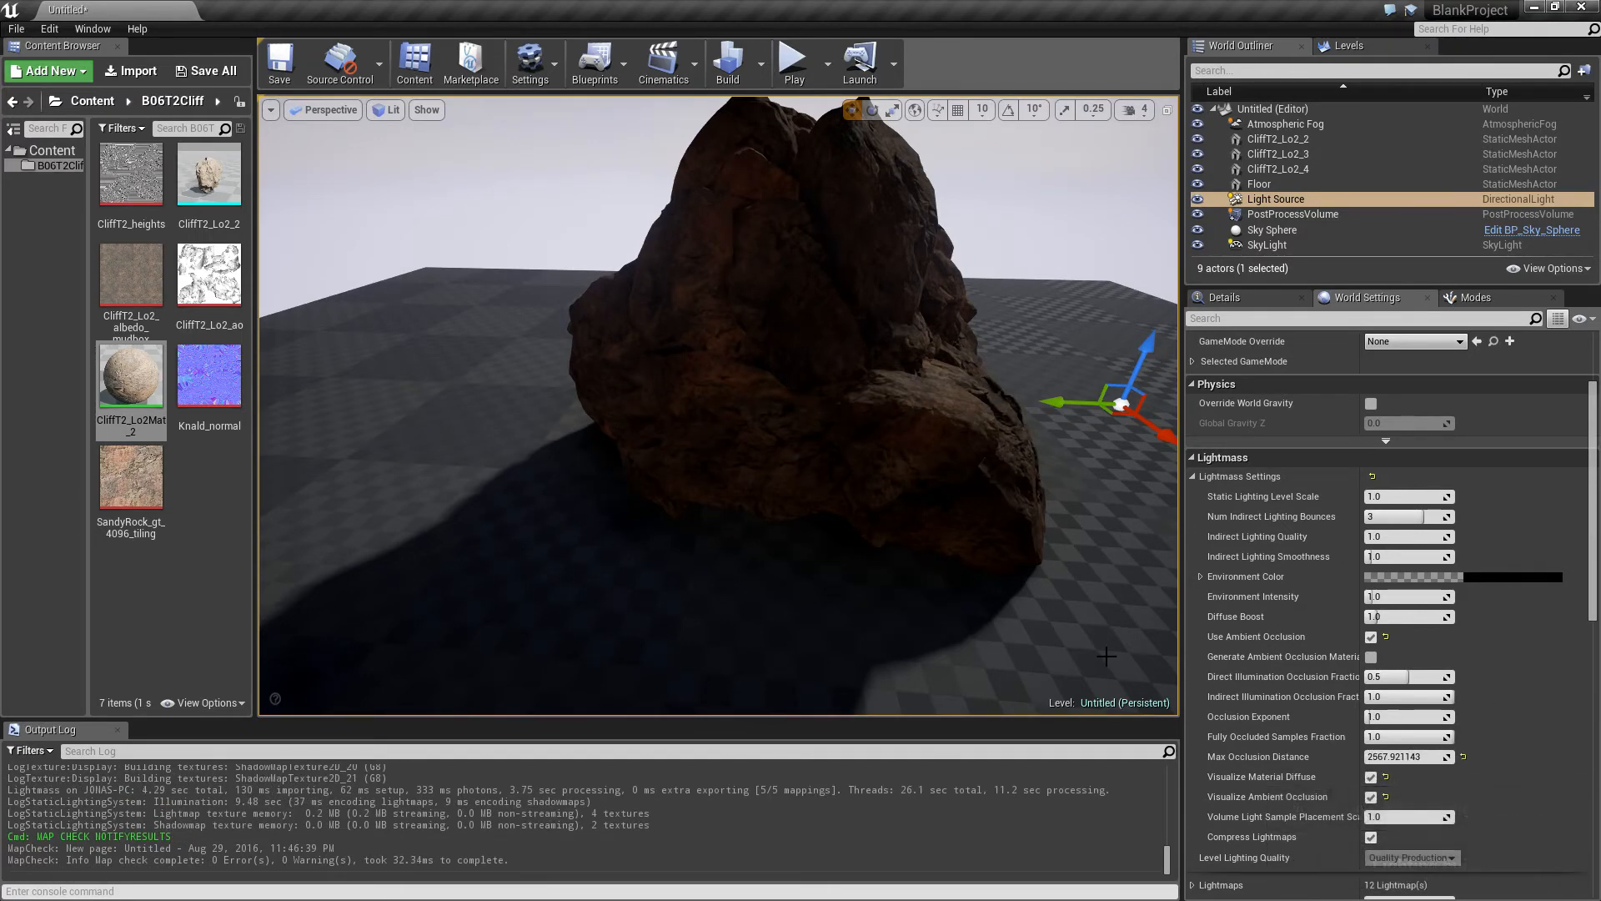
right_drag(1115, 656, 1117, 607)
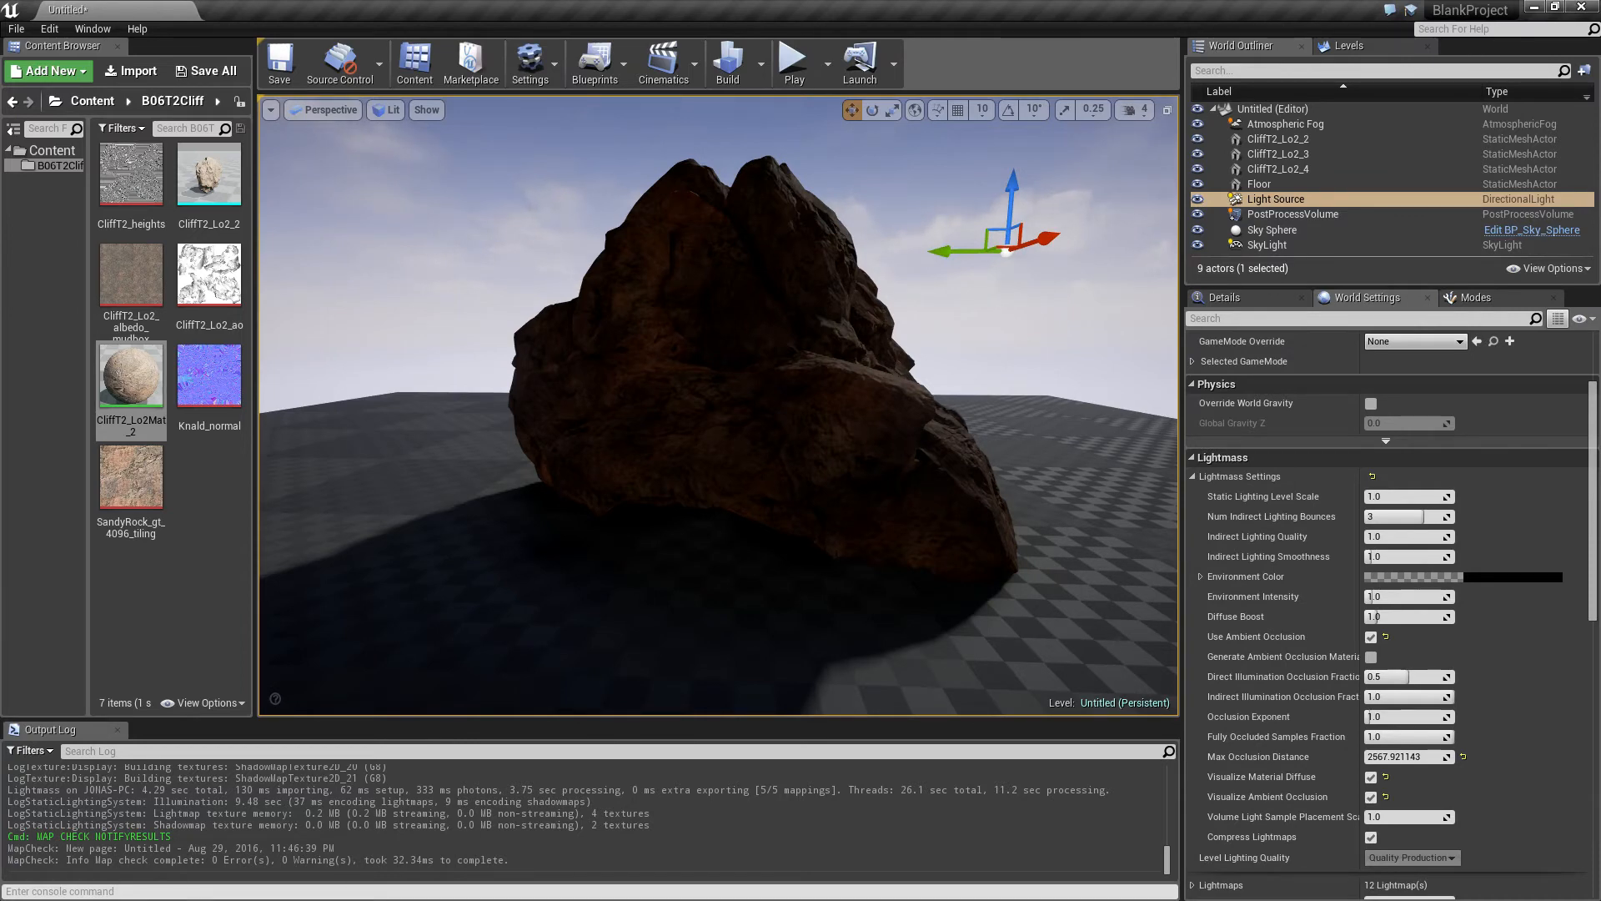
- Select the cliff mesh on the rock's right side and view the viewport in full screen
click(834, 400)
key(F11)
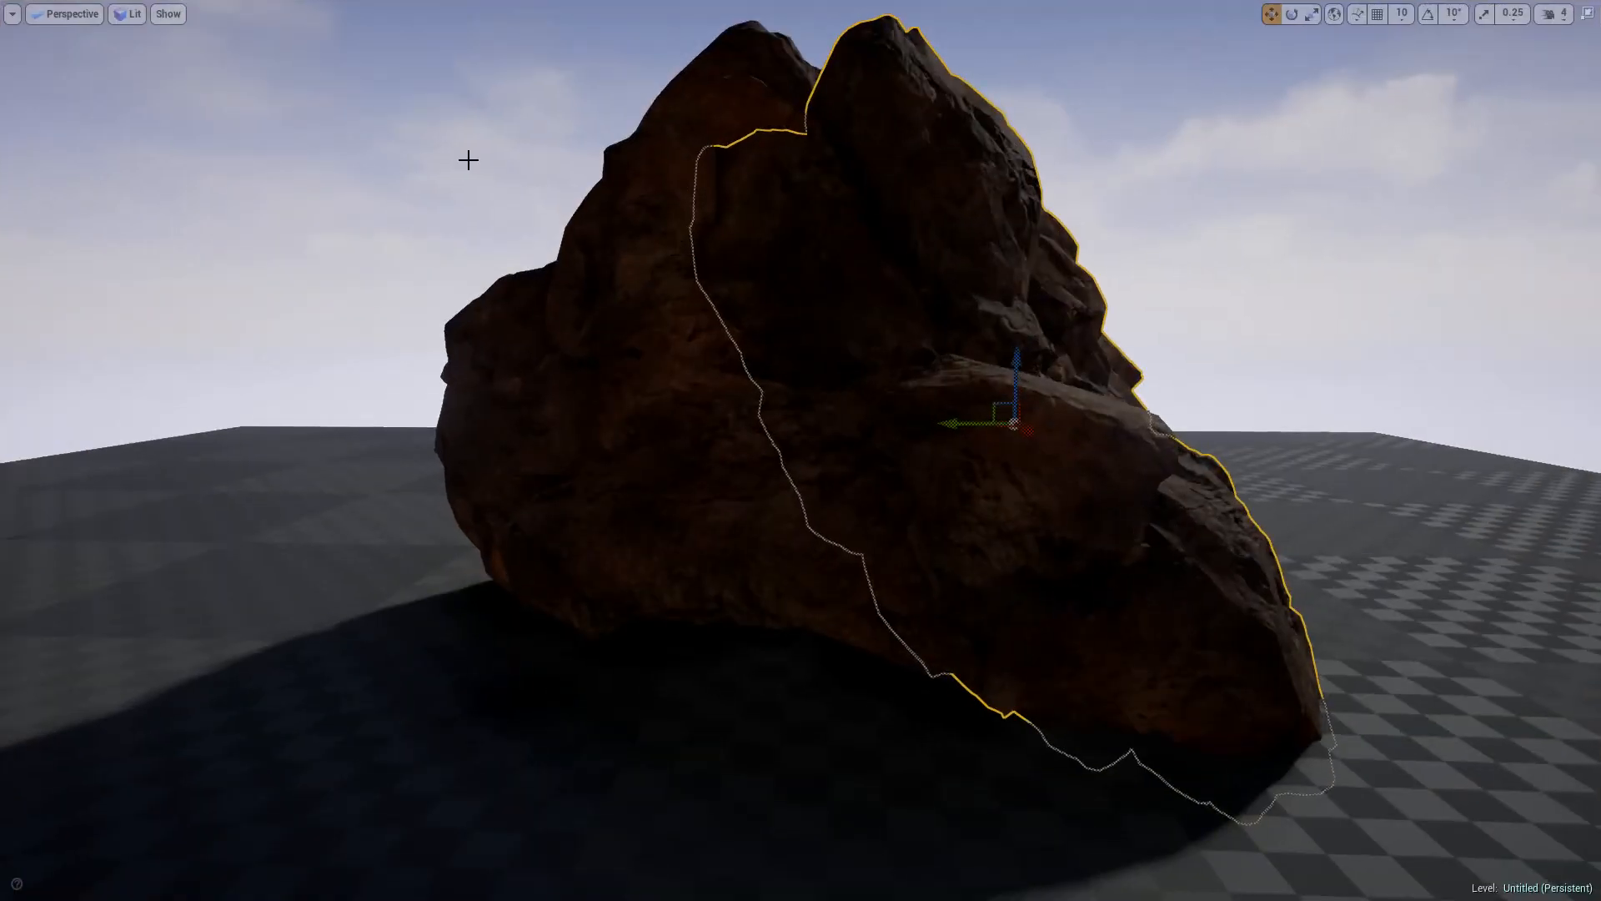
- Leave the full-screen viewport and bring up the light properties of the SkyLight
click(468, 160)
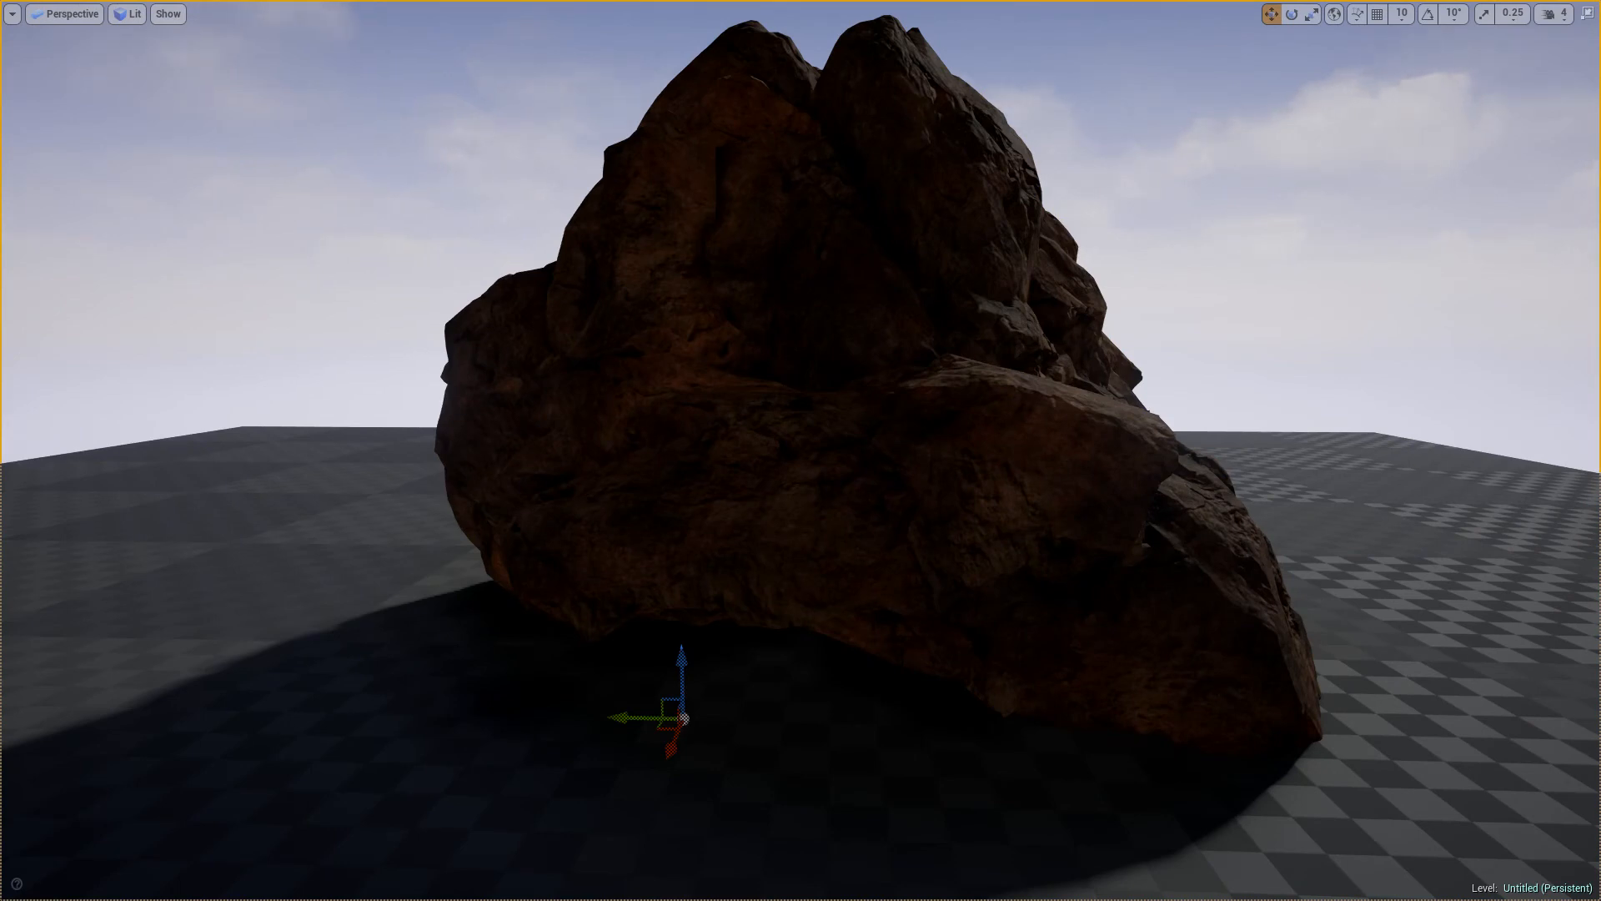
key(F11)
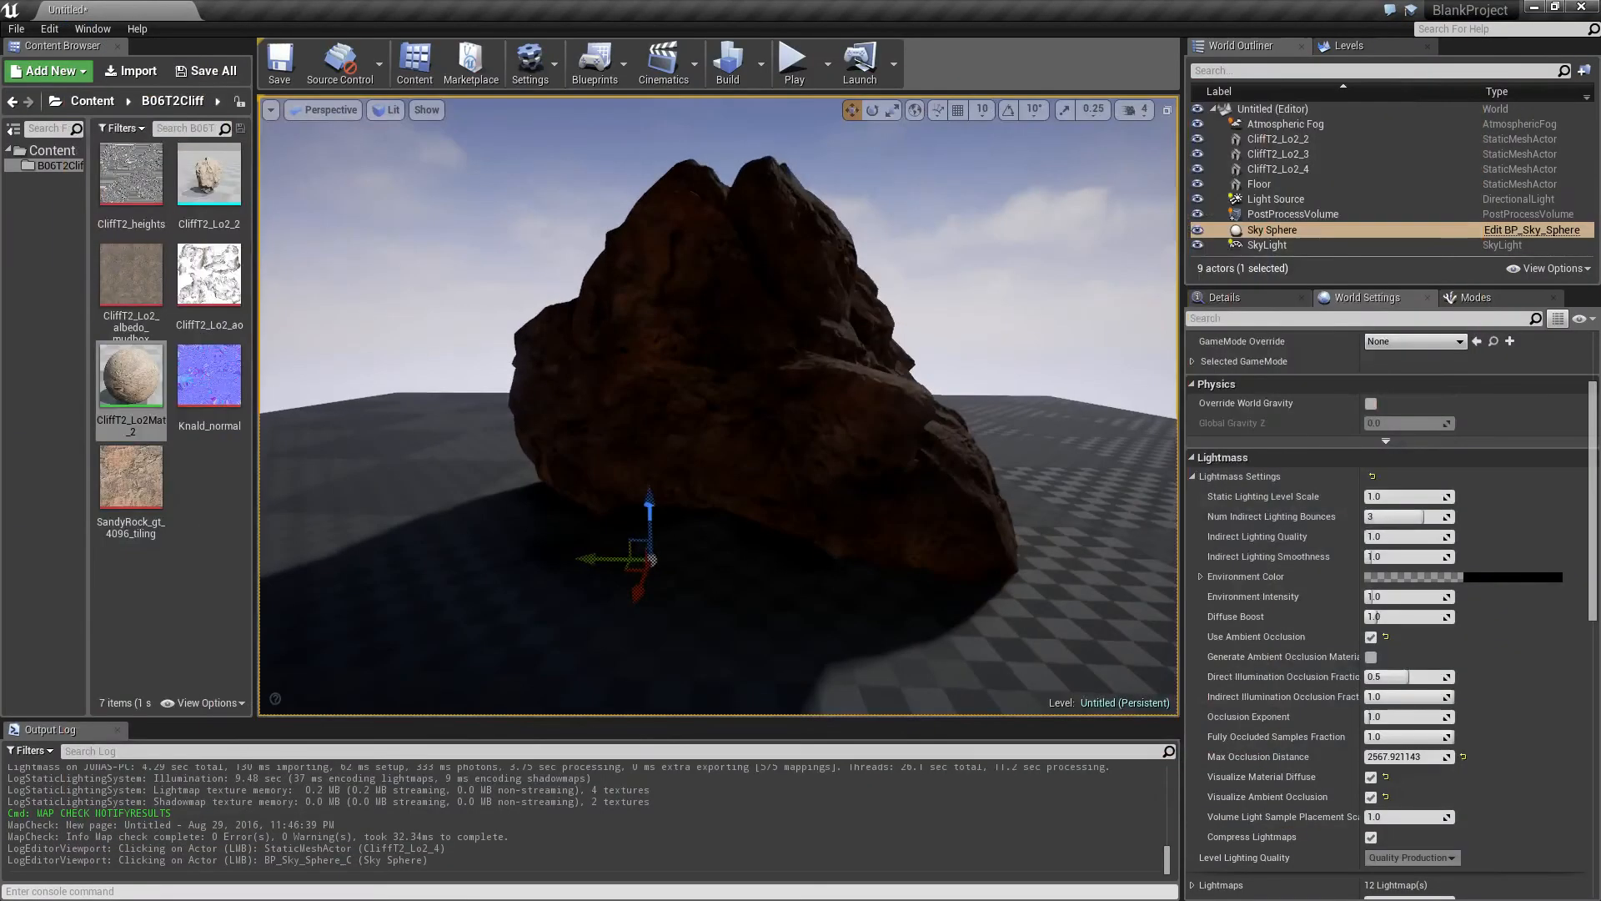
click(1282, 245)
scroll(1477, 648, up, 2)
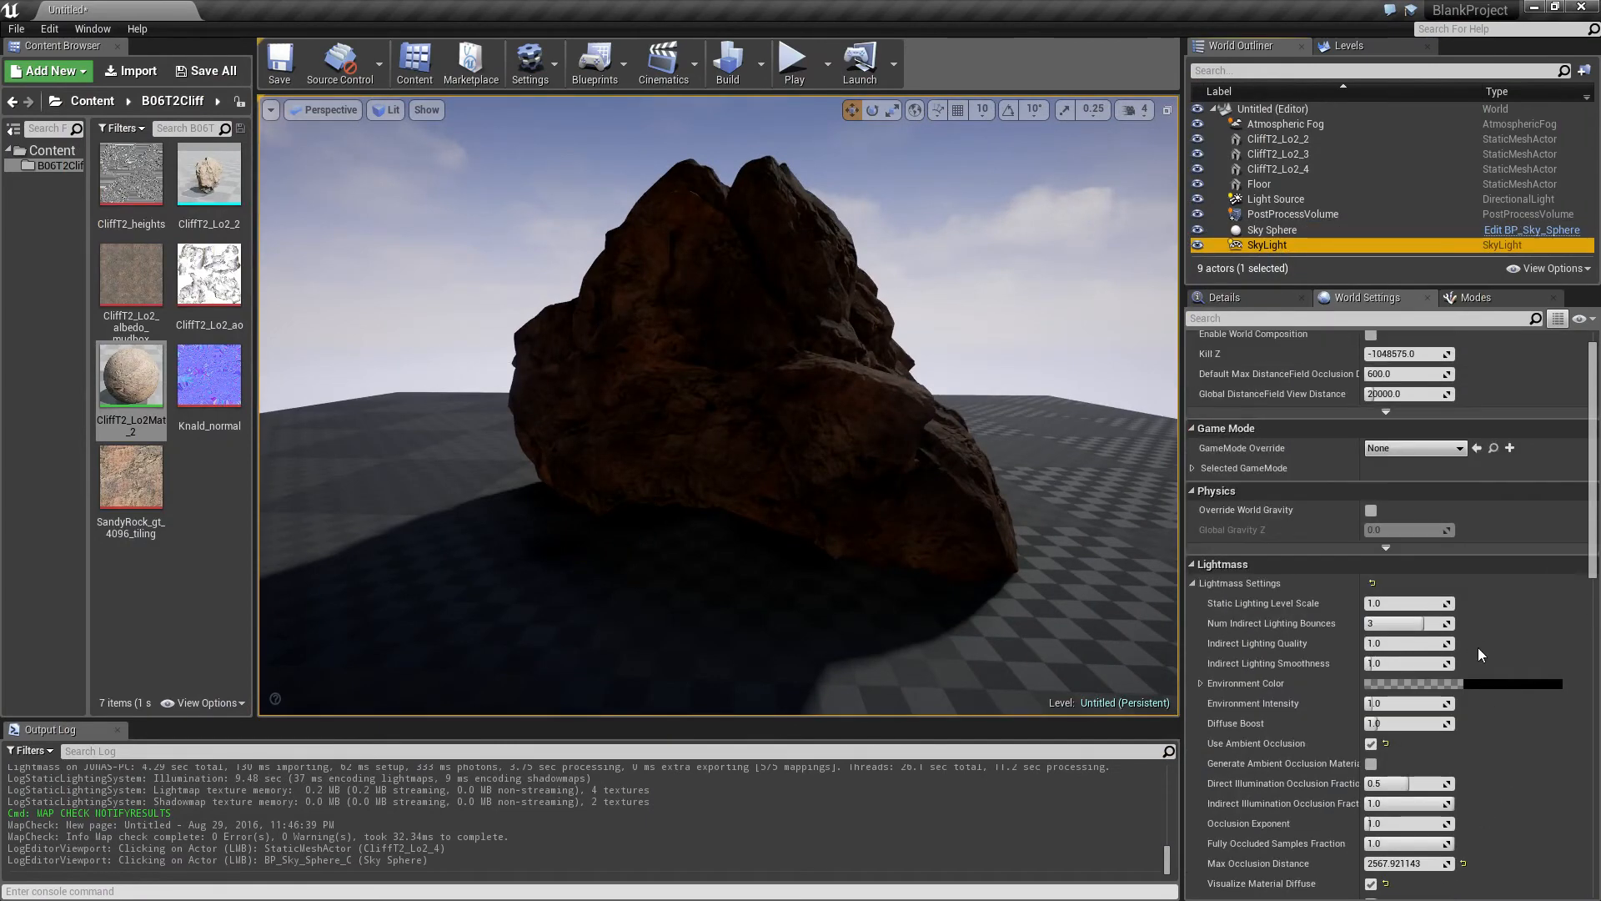
scroll(1467, 622, down, 2)
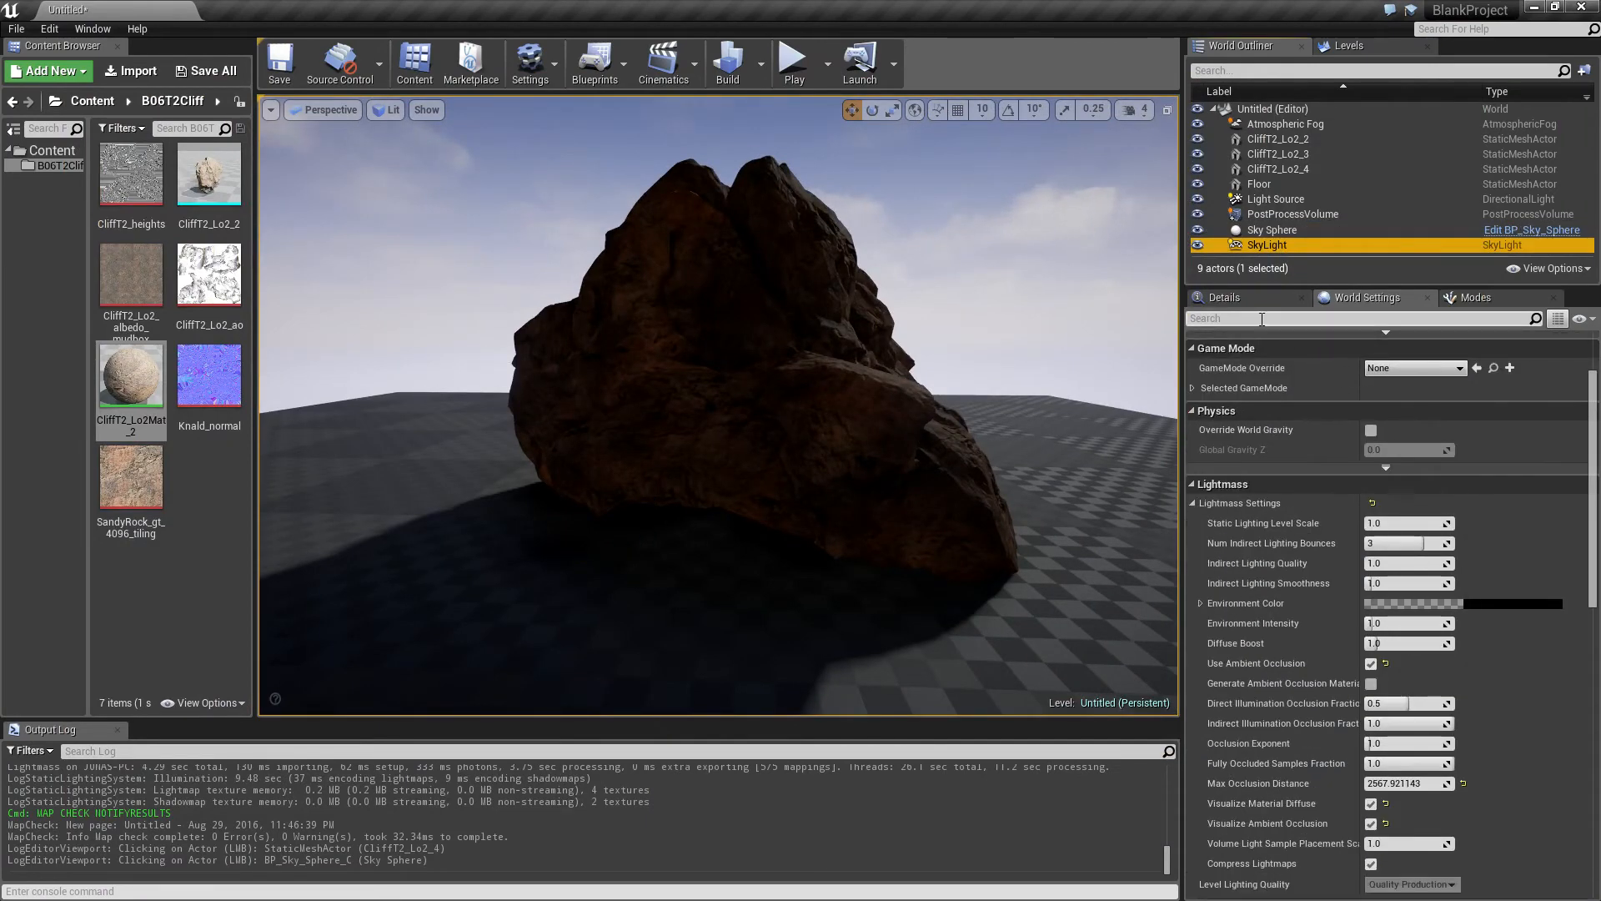
click(1224, 297)
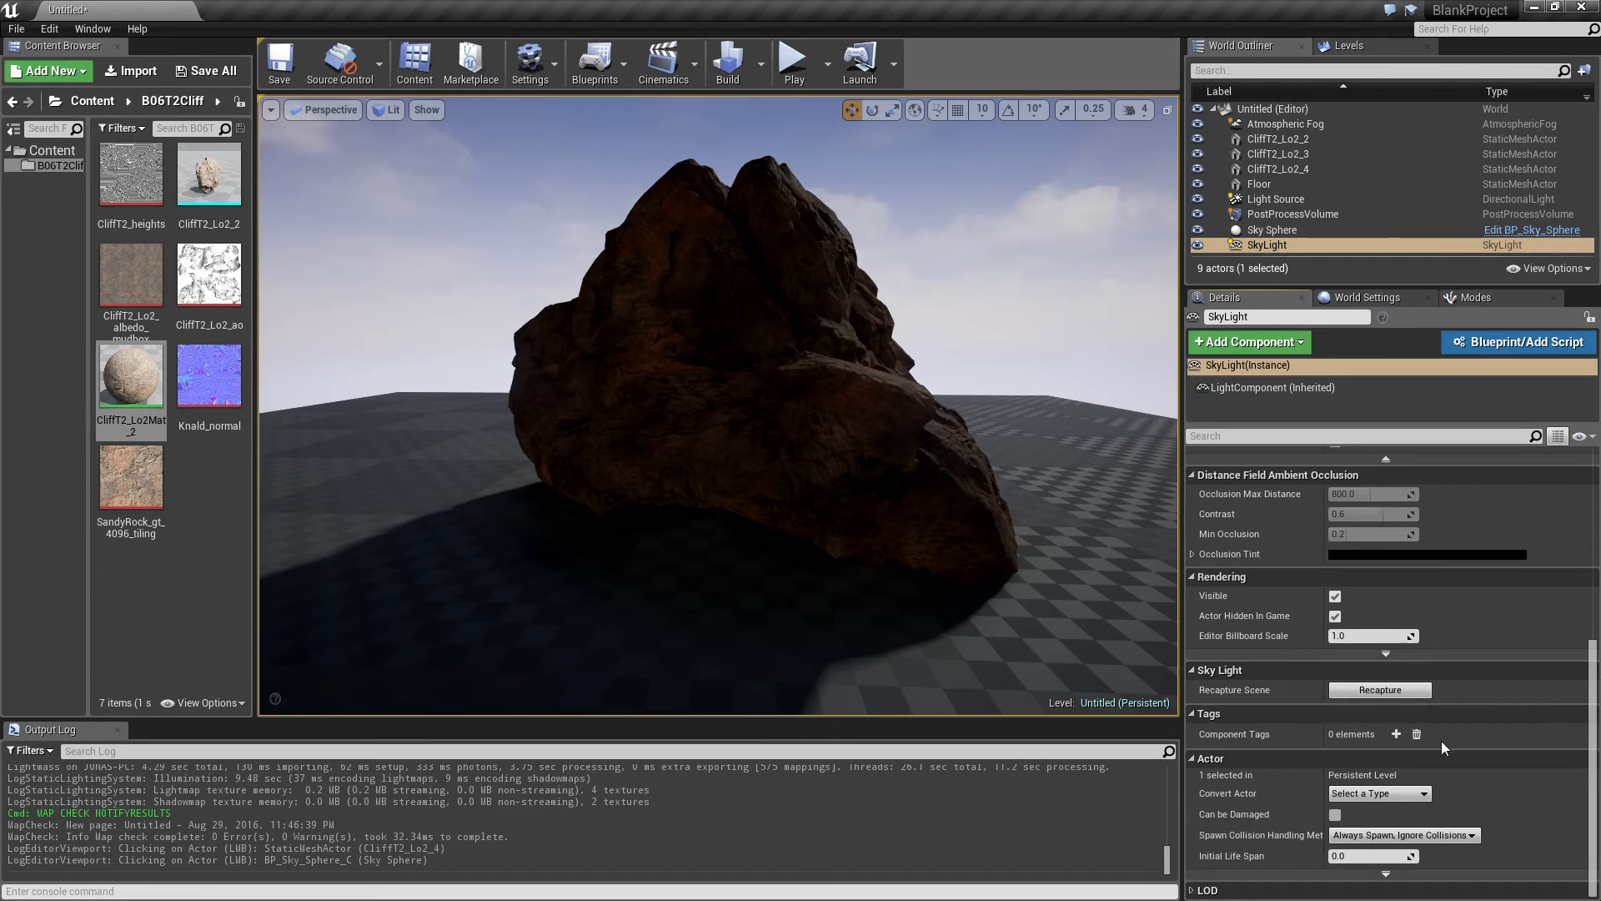
scroll(1334, 725, up, 6)
scroll(1283, 713, up, 1)
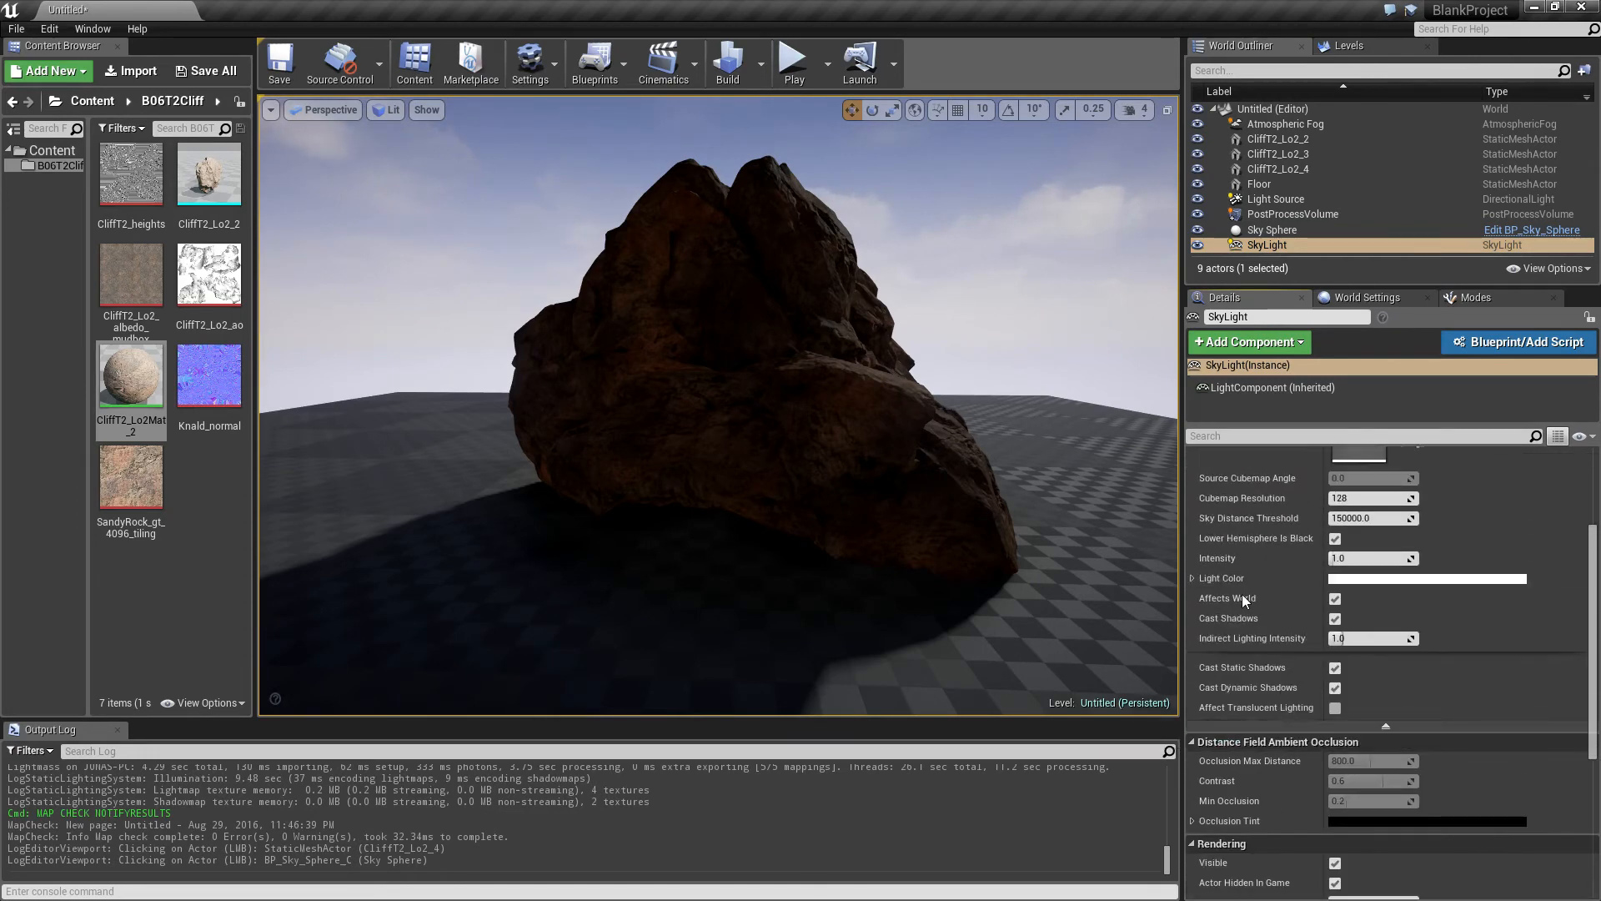
- Try a SkyLight intensity of 0.6, settle on 0.5, and check the rock's shaded side from a slightly different angle
click(1367, 557)
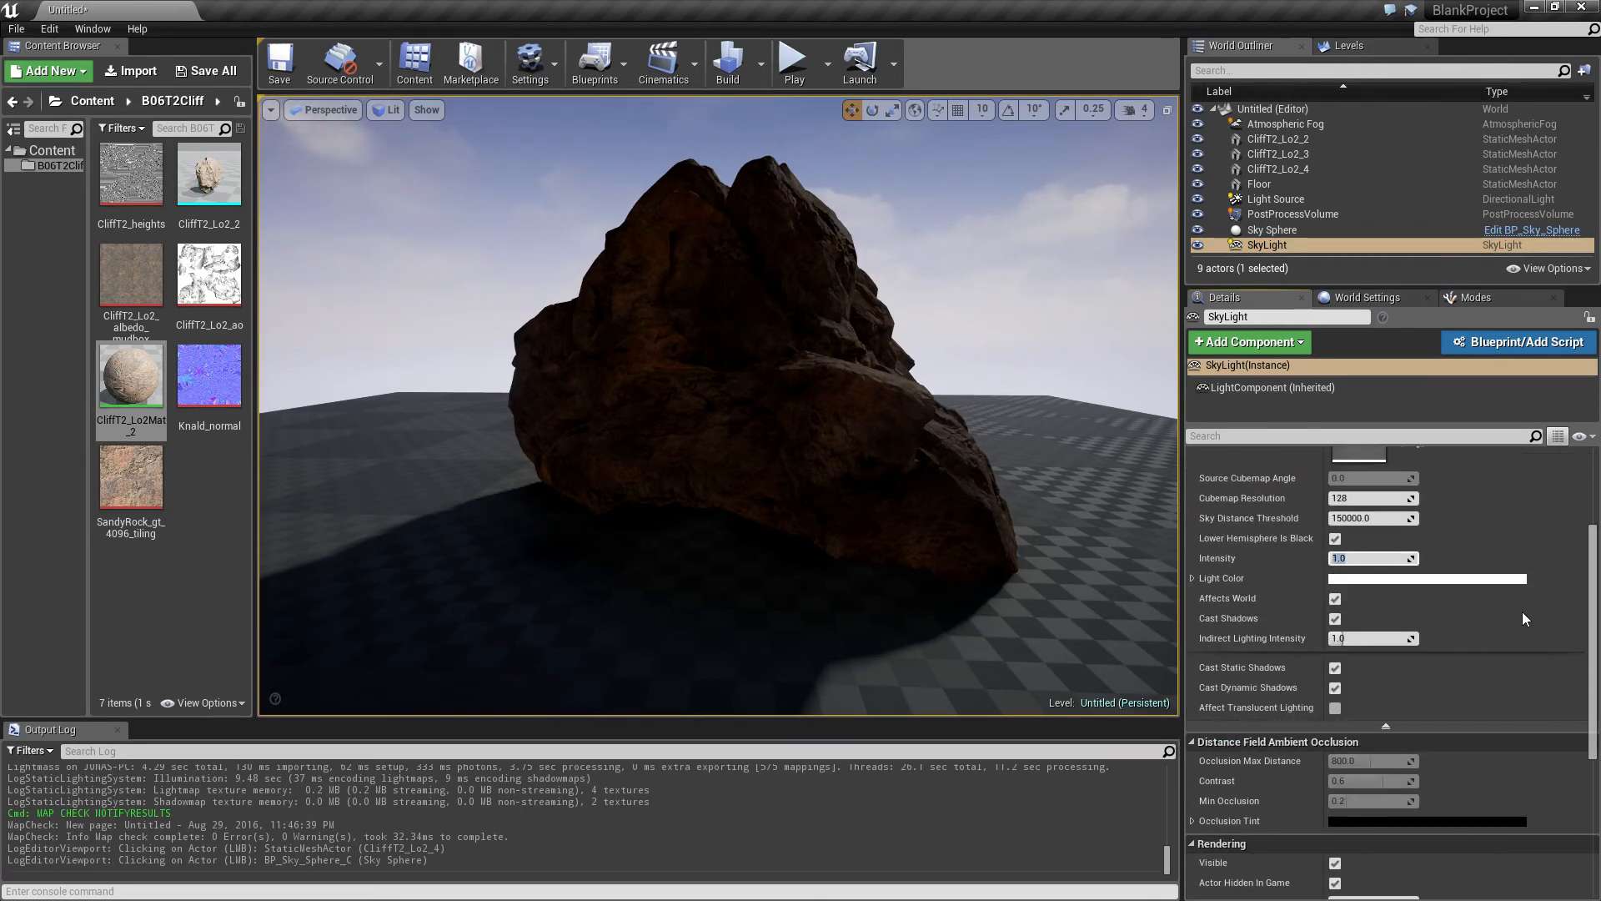
text(0.6)
key(Return)
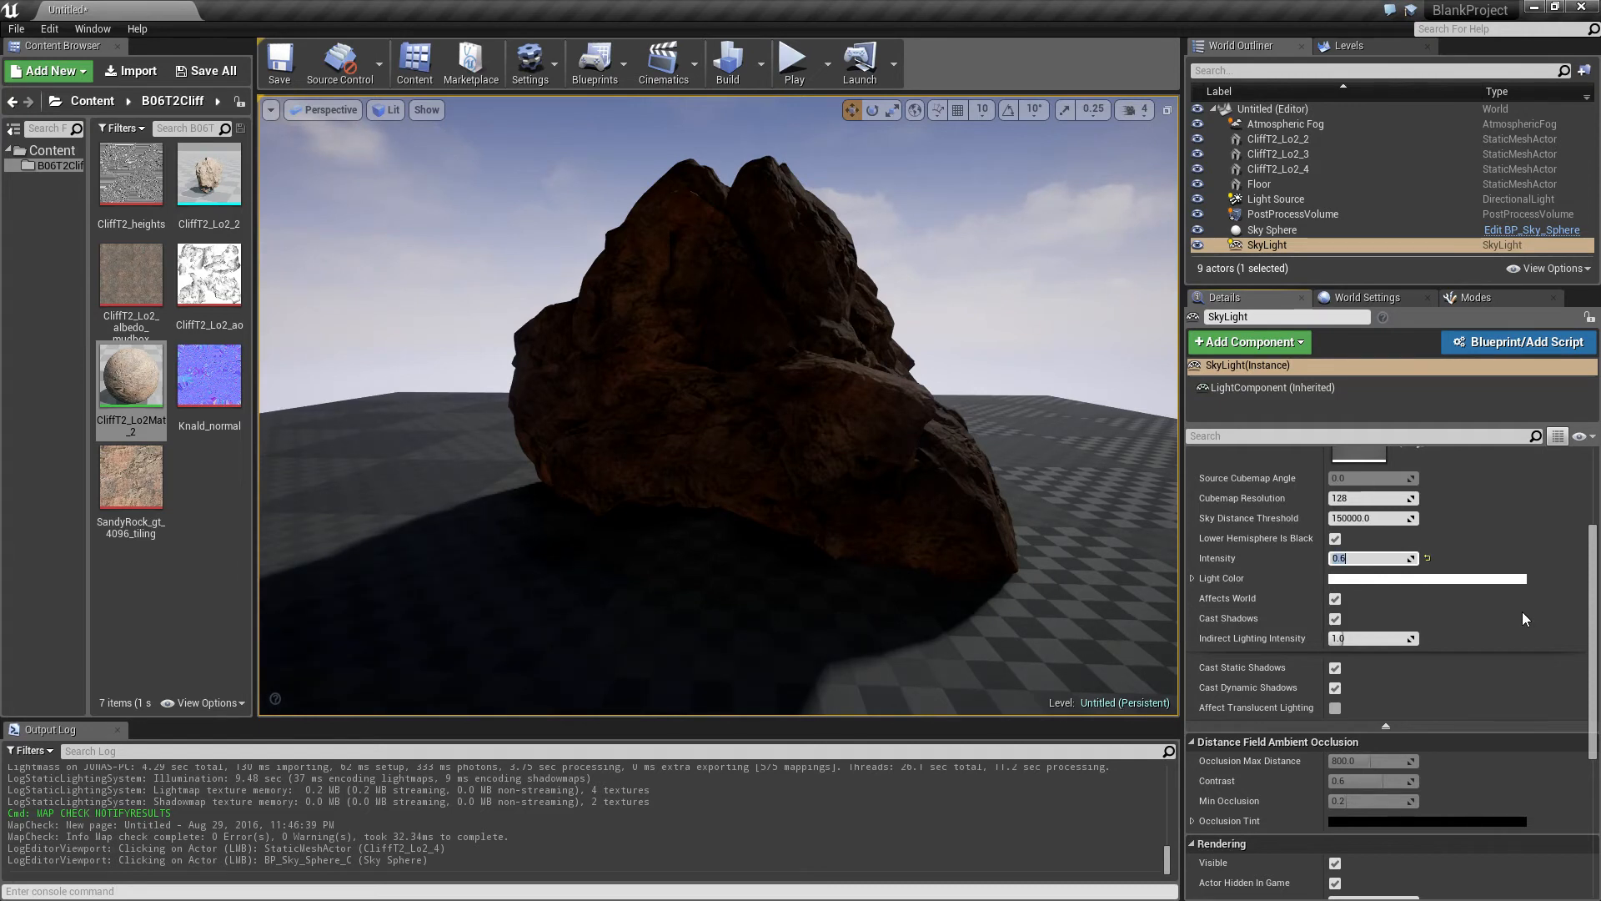
text(0.5)
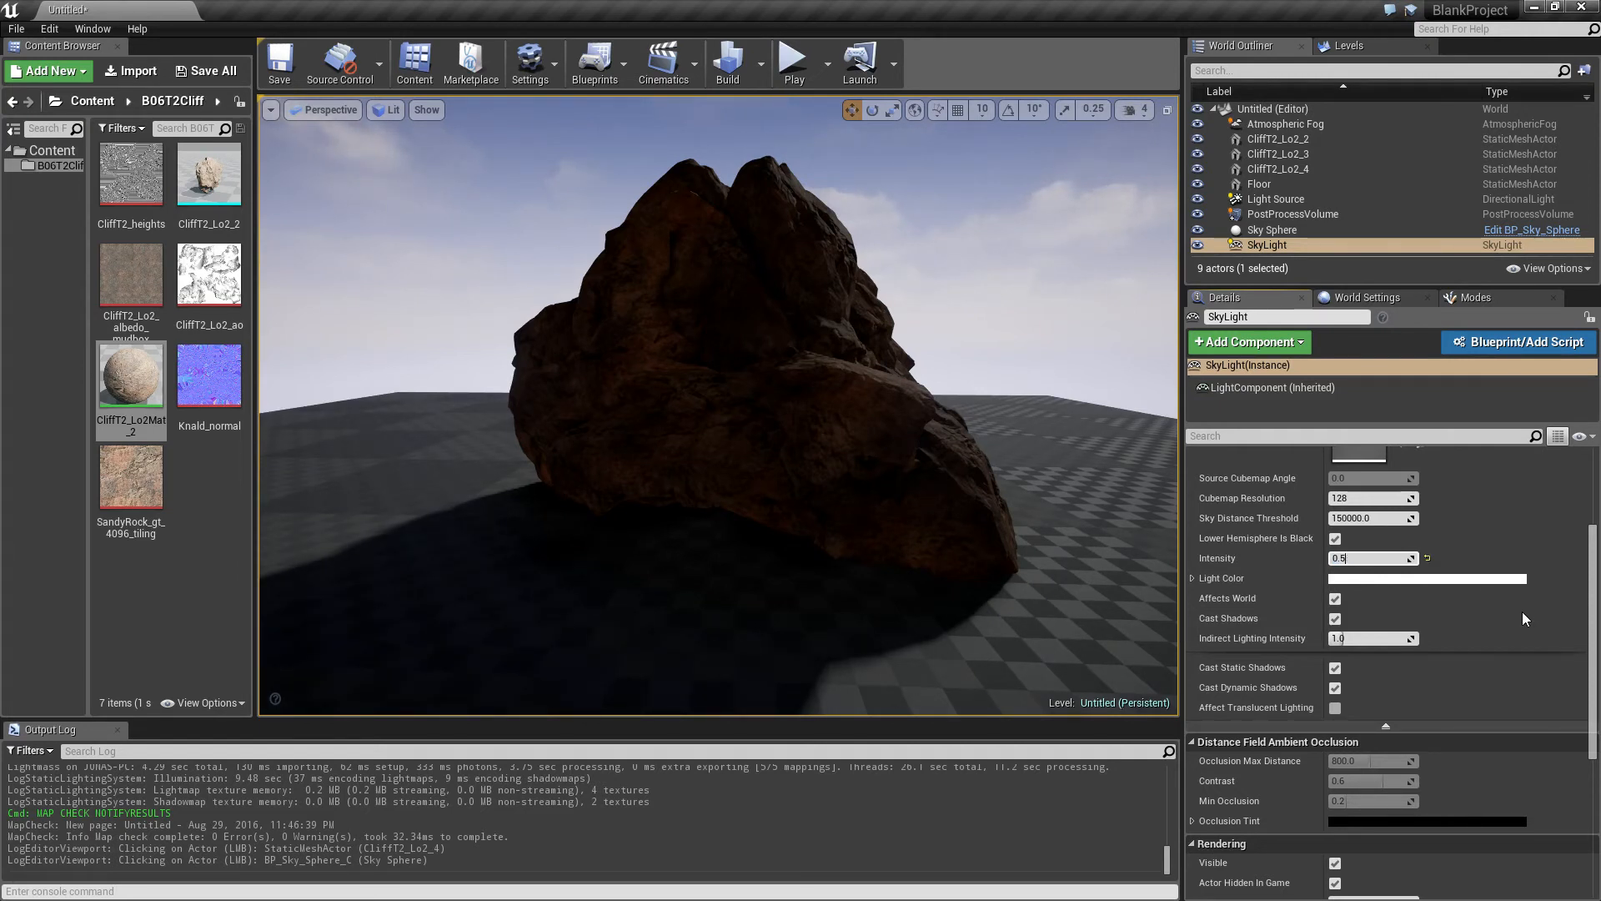
key(Return)
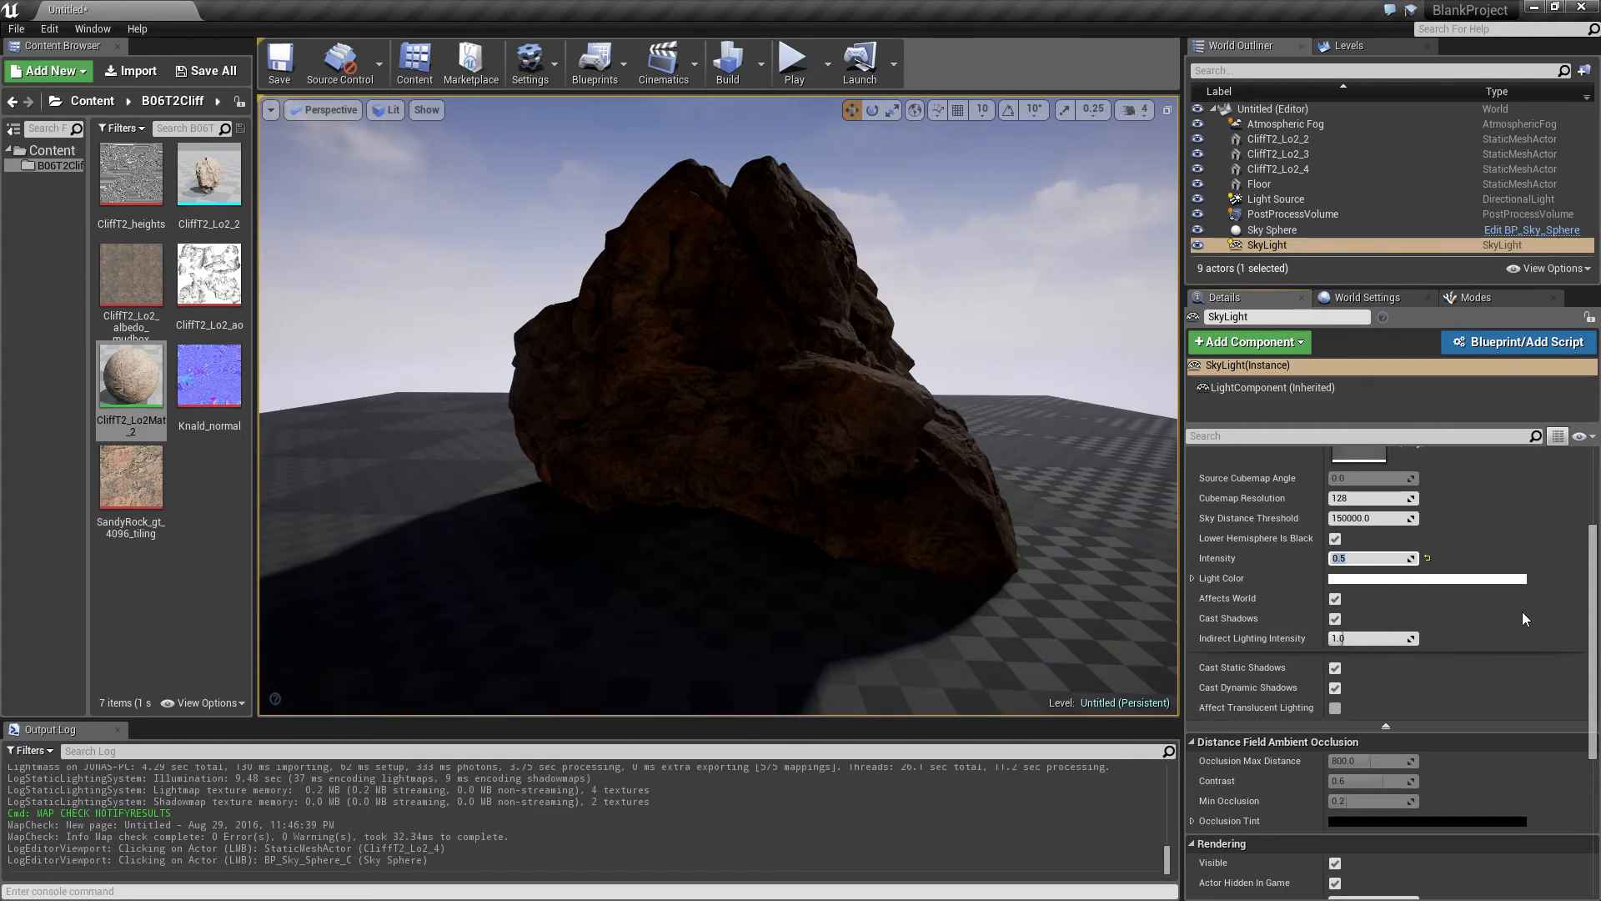
key(w)
right_drag(428, 499, 380, 524)
key(s)
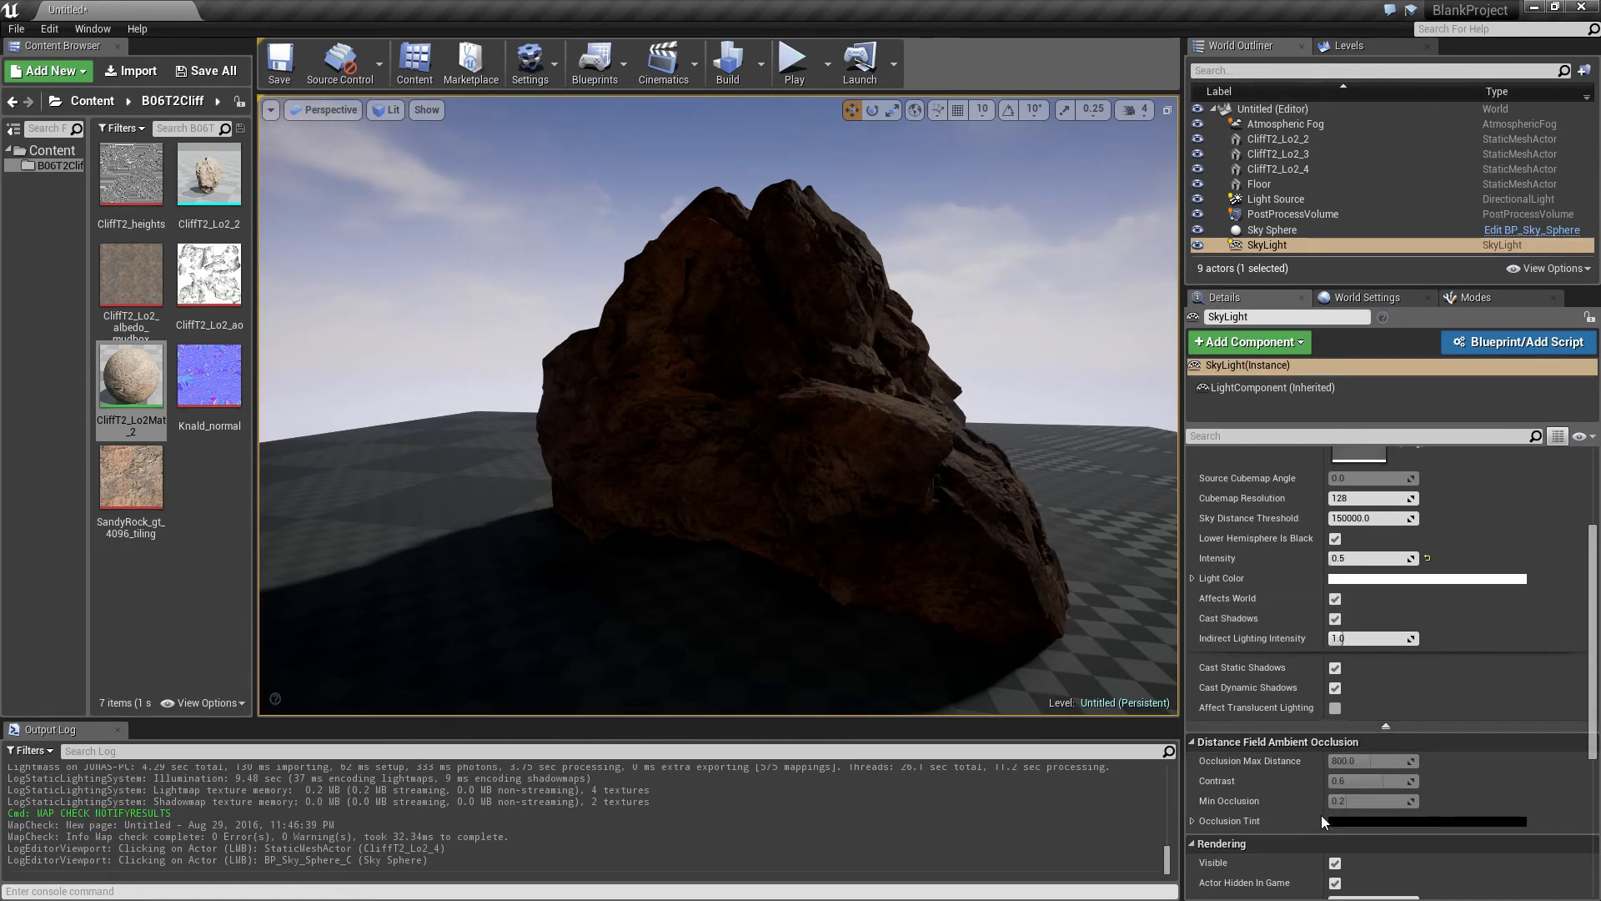
- Look through the SkyLight's light, occlusion and recapture settings and the available lighting build quality options
scroll(1321, 817, down, 3)
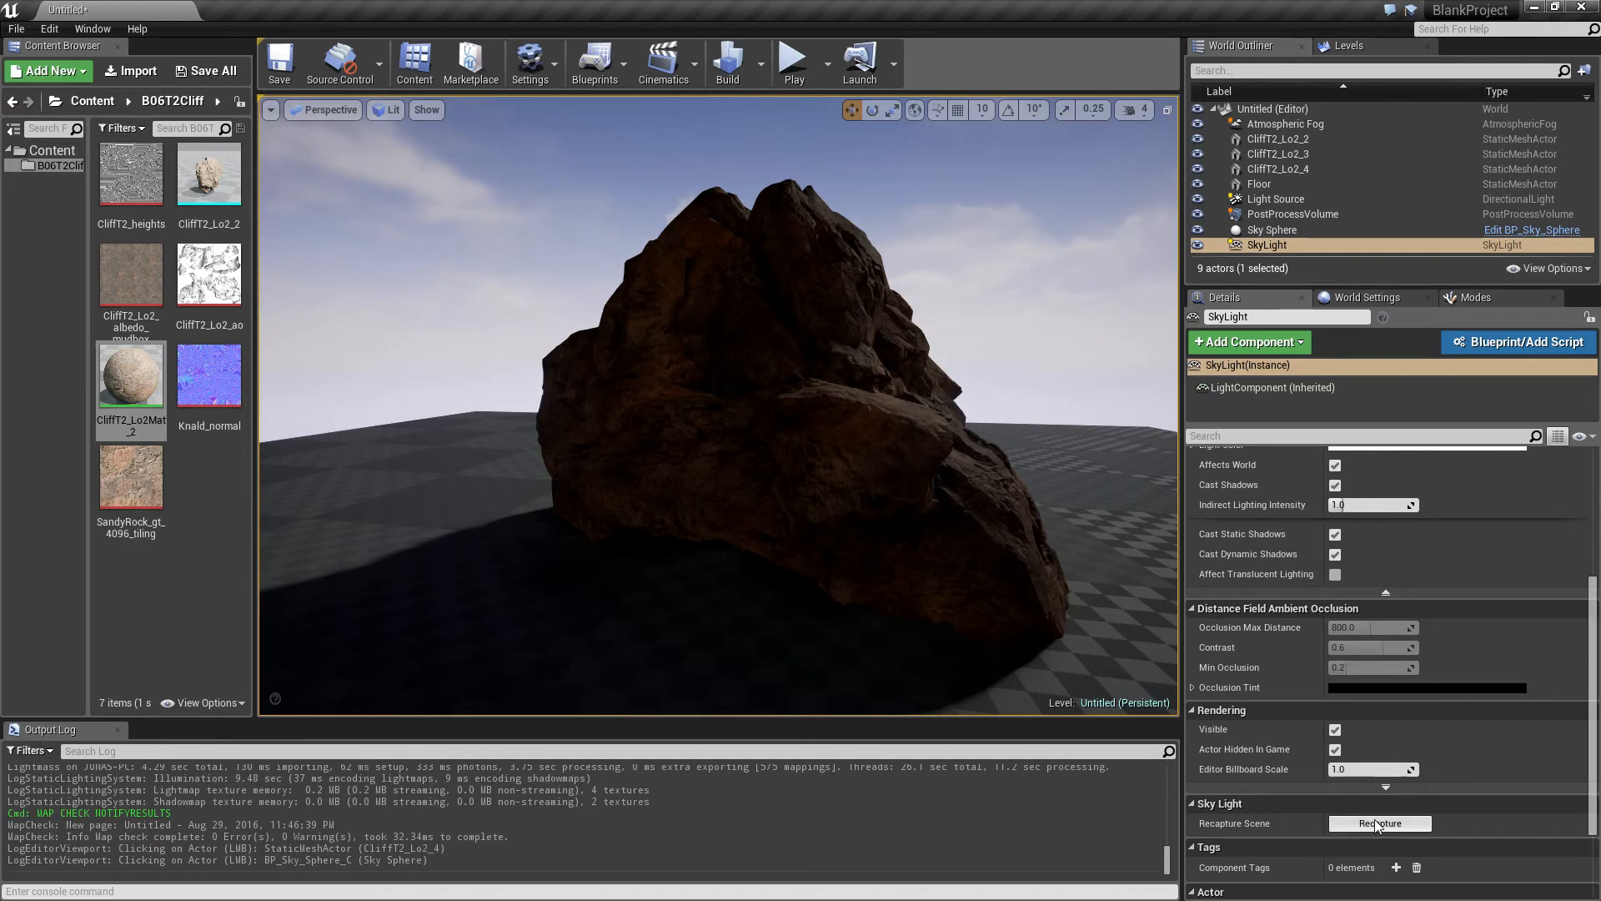
scroll(1298, 658, up, 3)
scroll(1304, 655, up, 2)
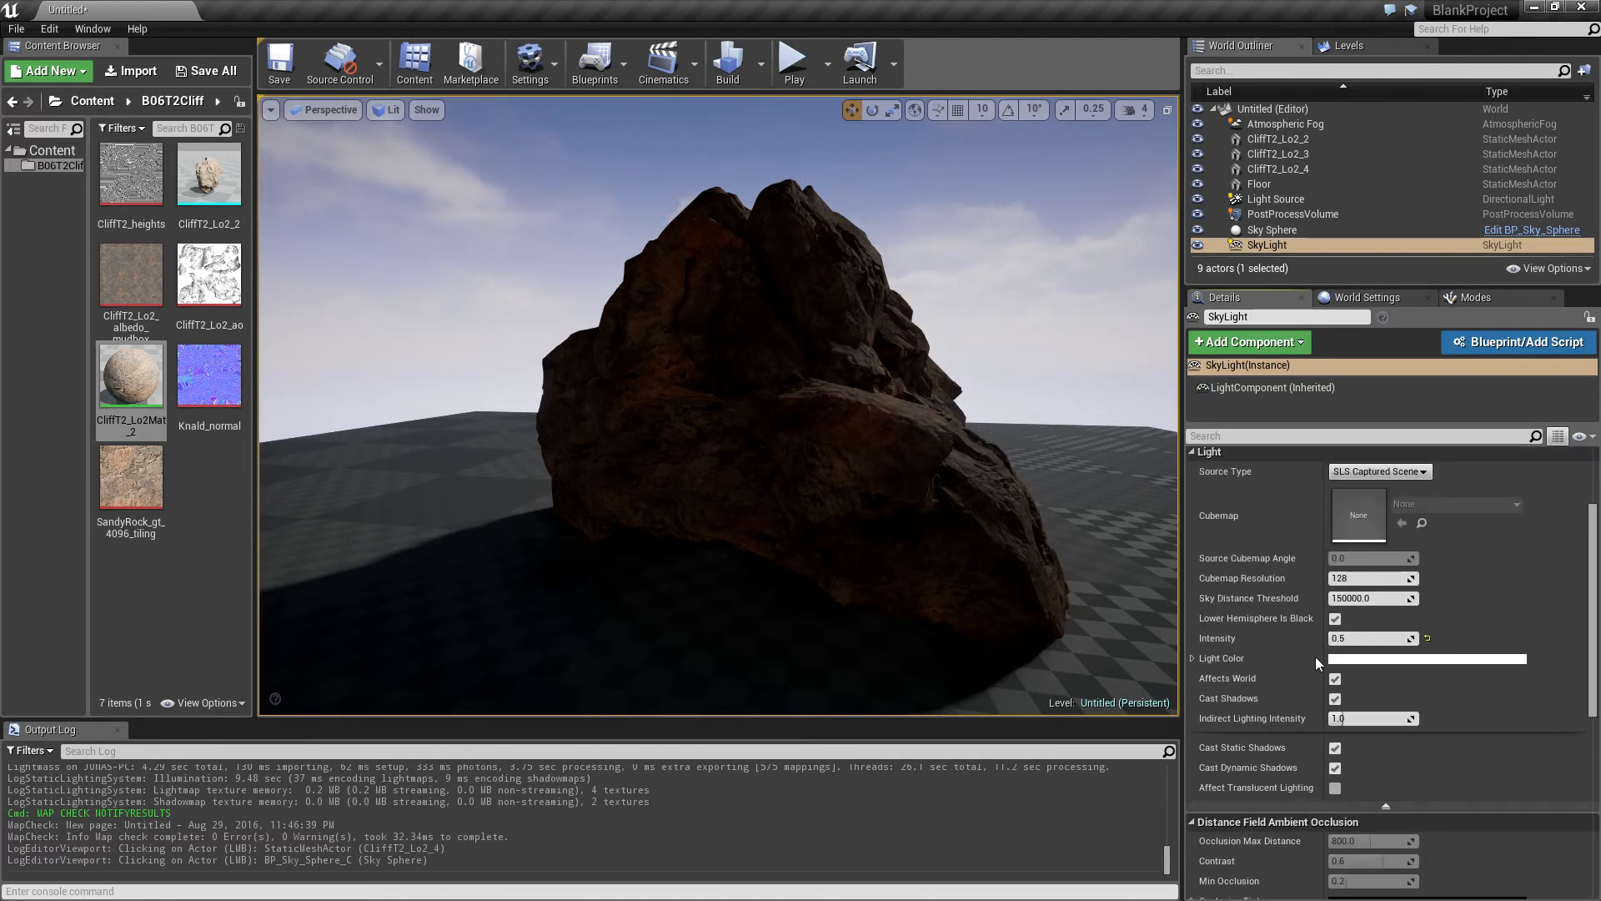
scroll(1321, 659, up, 3)
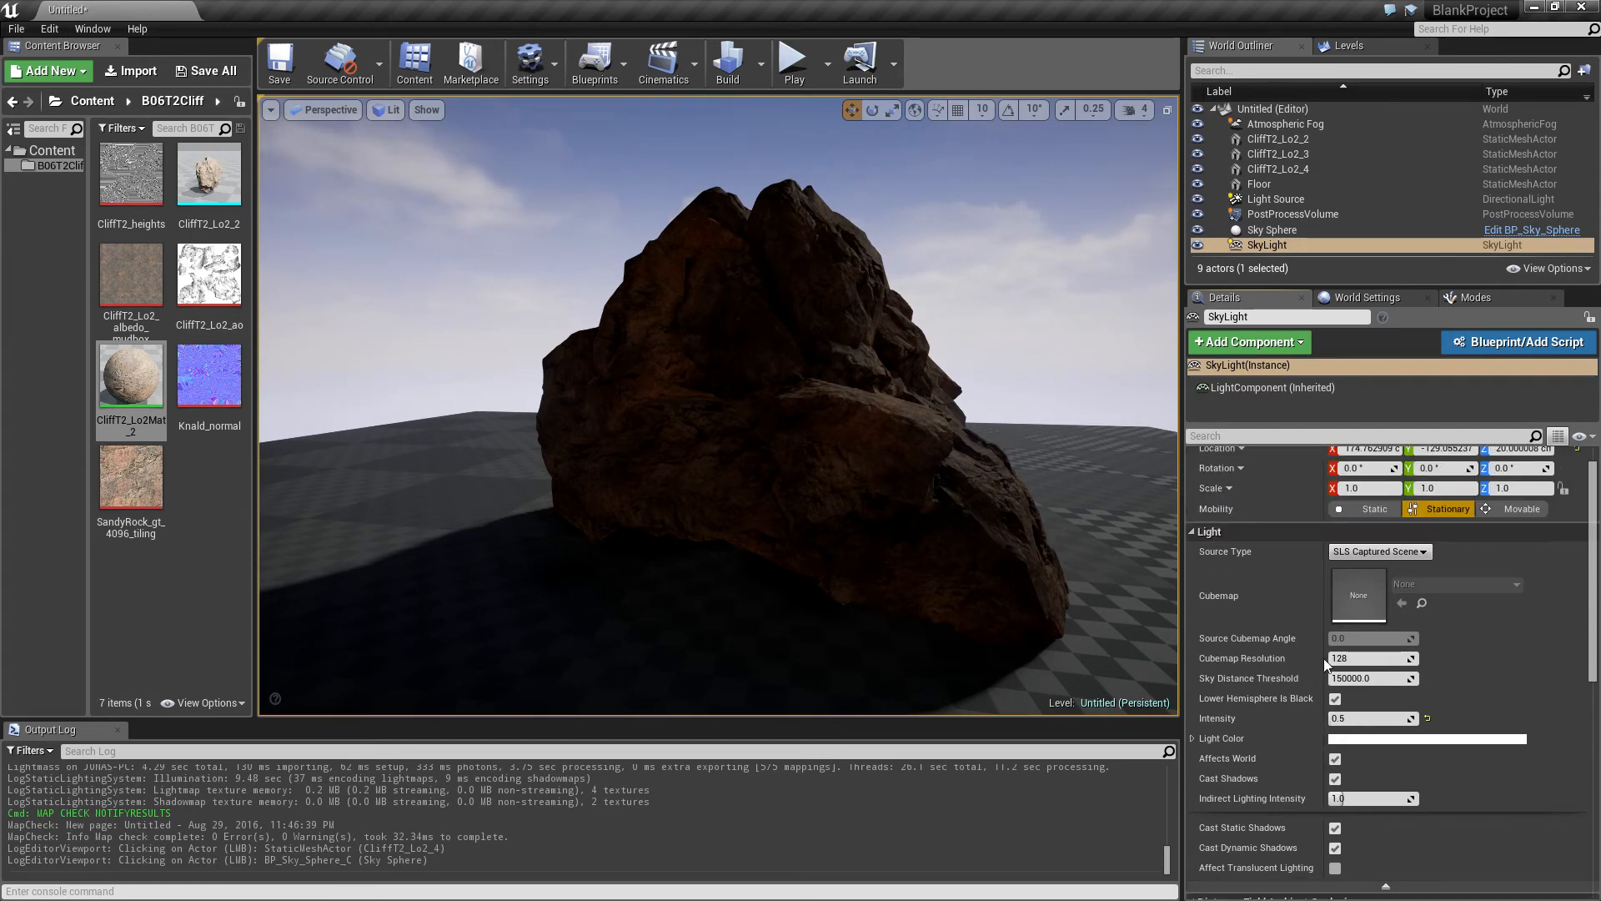
scroll(1324, 658, down, 8)
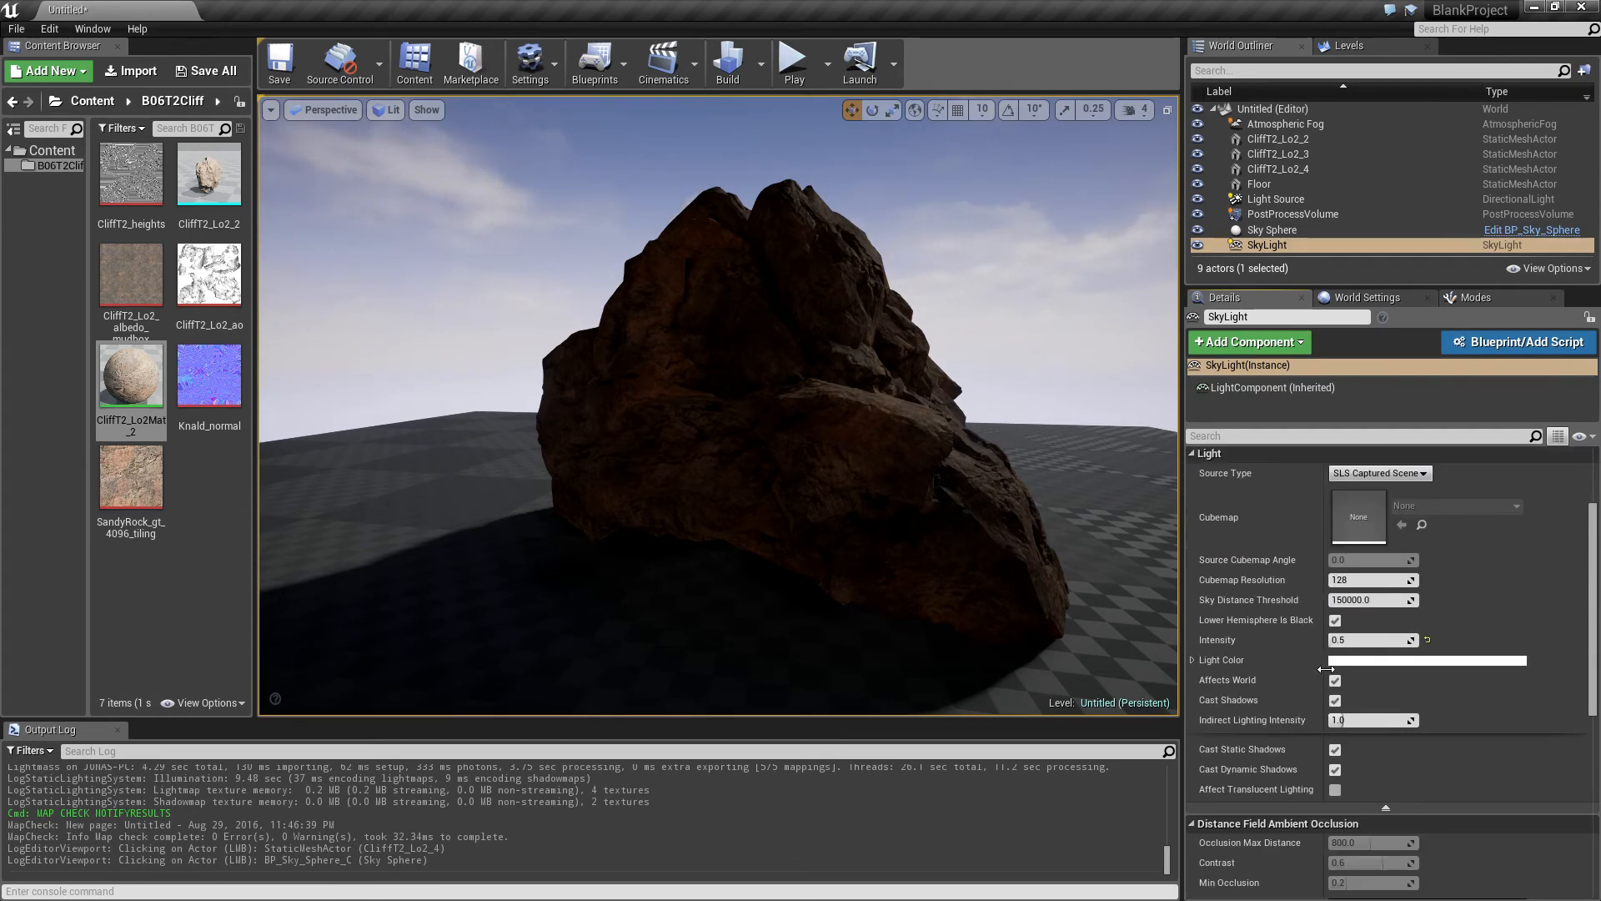
scroll(1326, 671, down, 1)
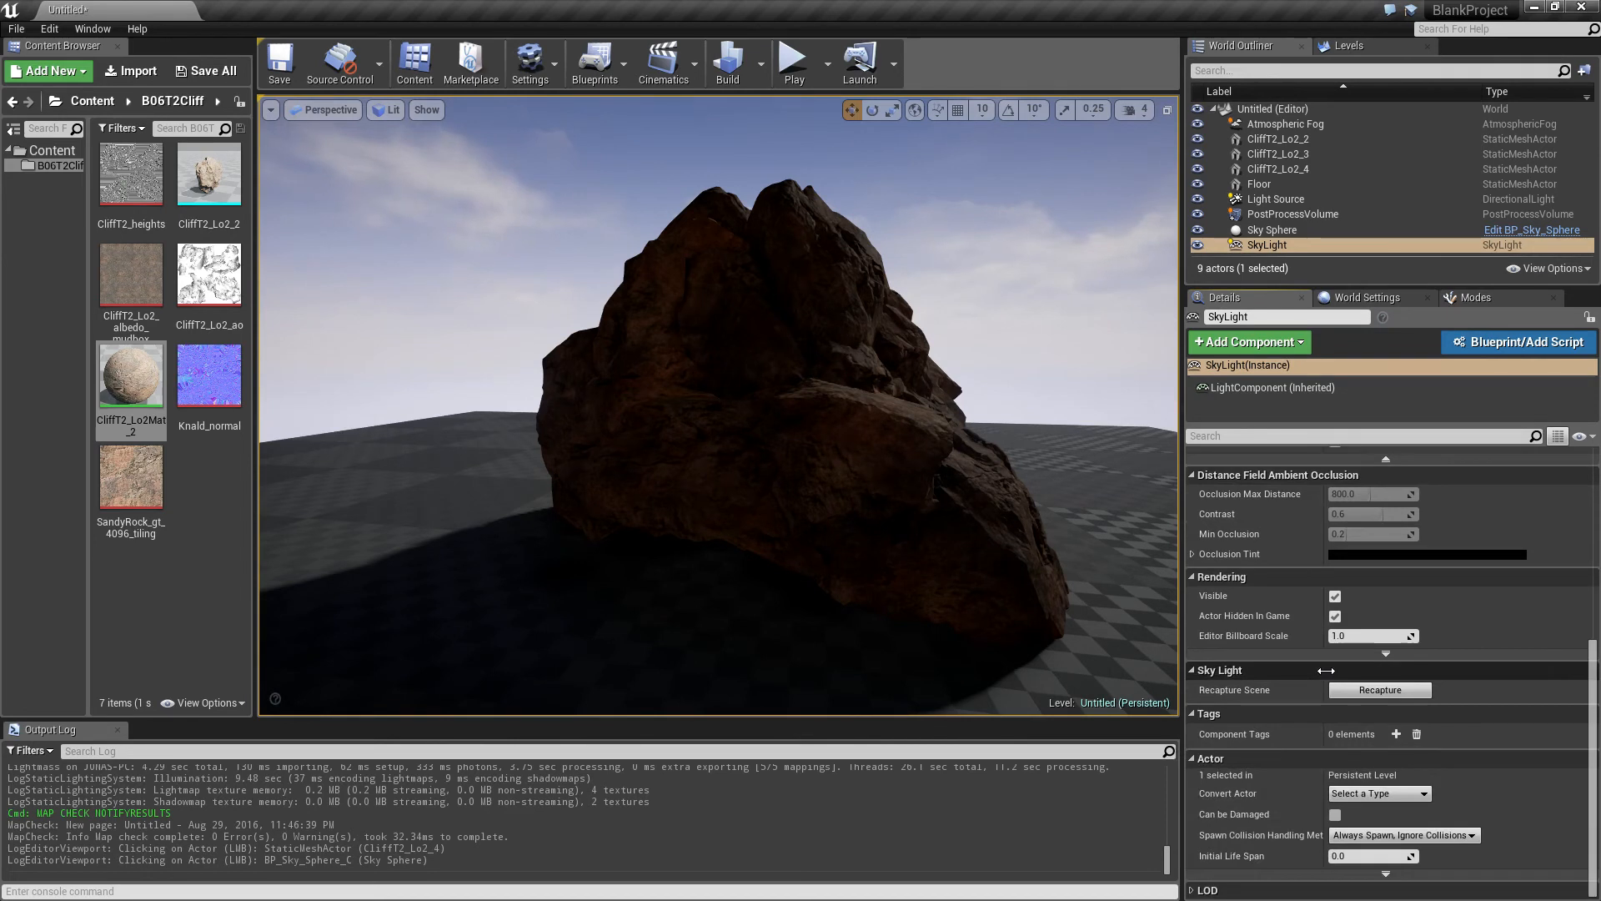
click(761, 63)
mouse_move(803, 130)
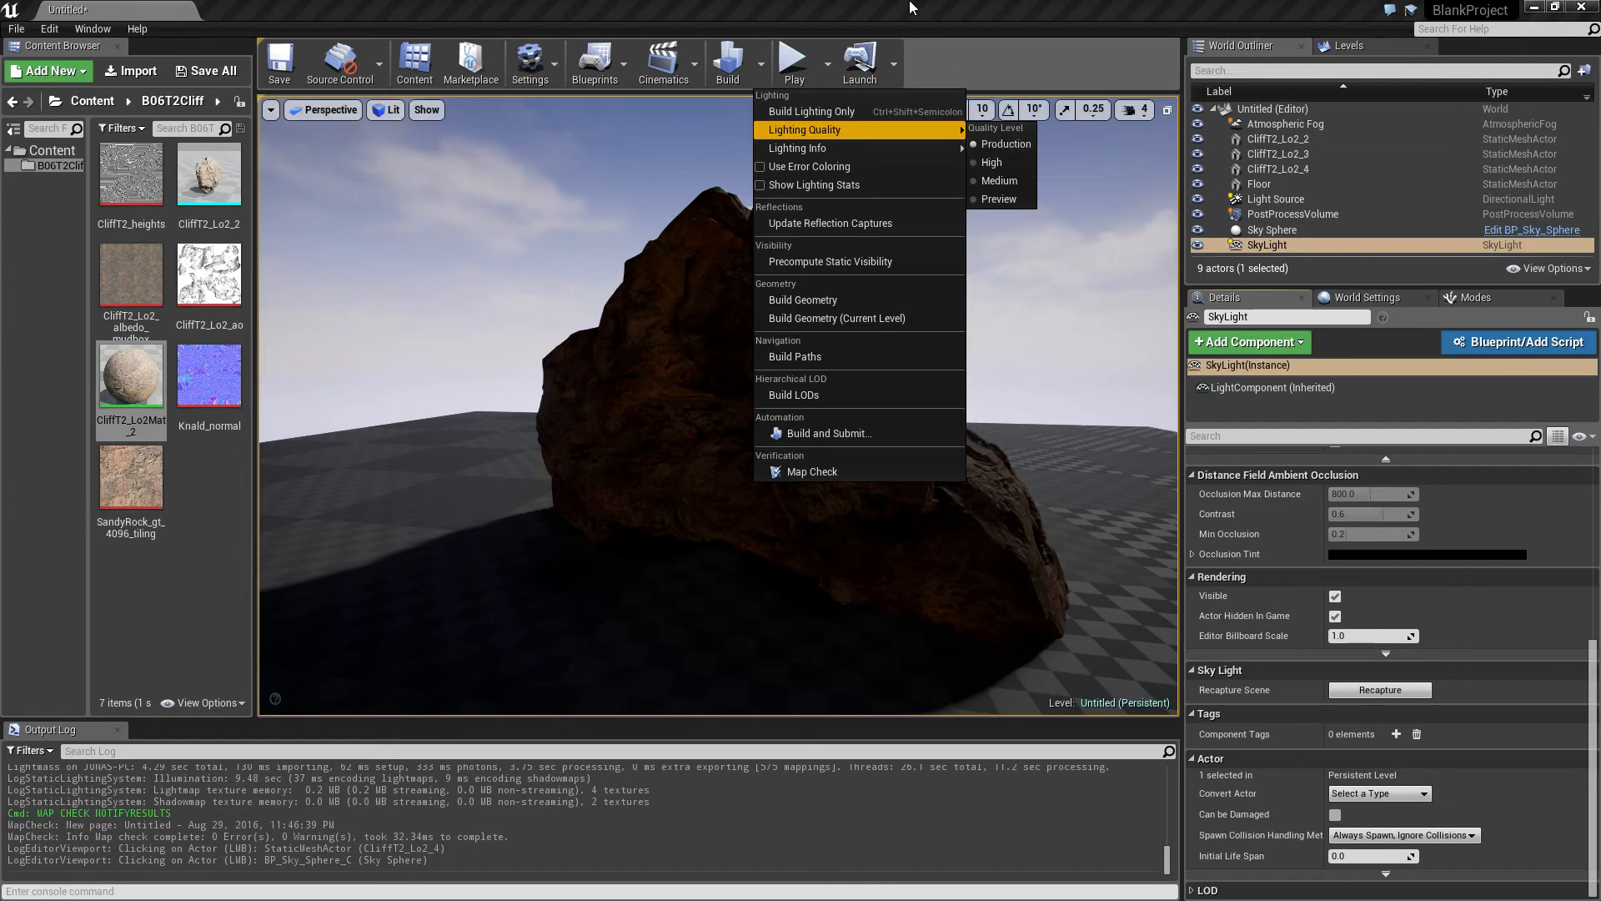
click(907, 3)
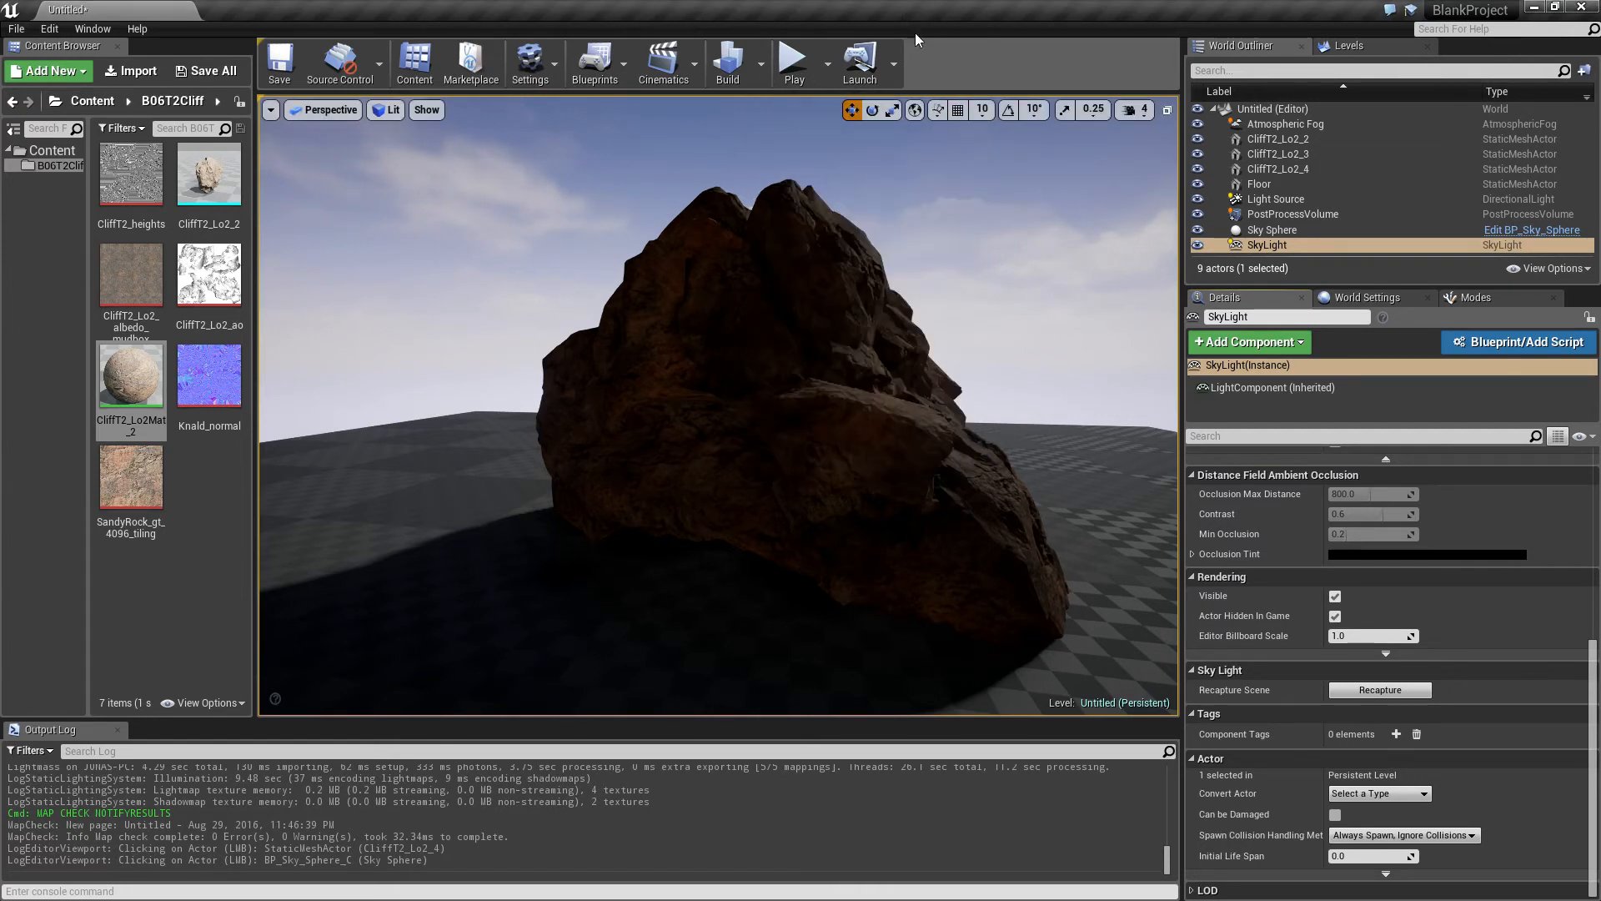
- Set the Light Source's Indirect Lighting Intensity to 3.0 and rebuild the lighting
click(1288, 200)
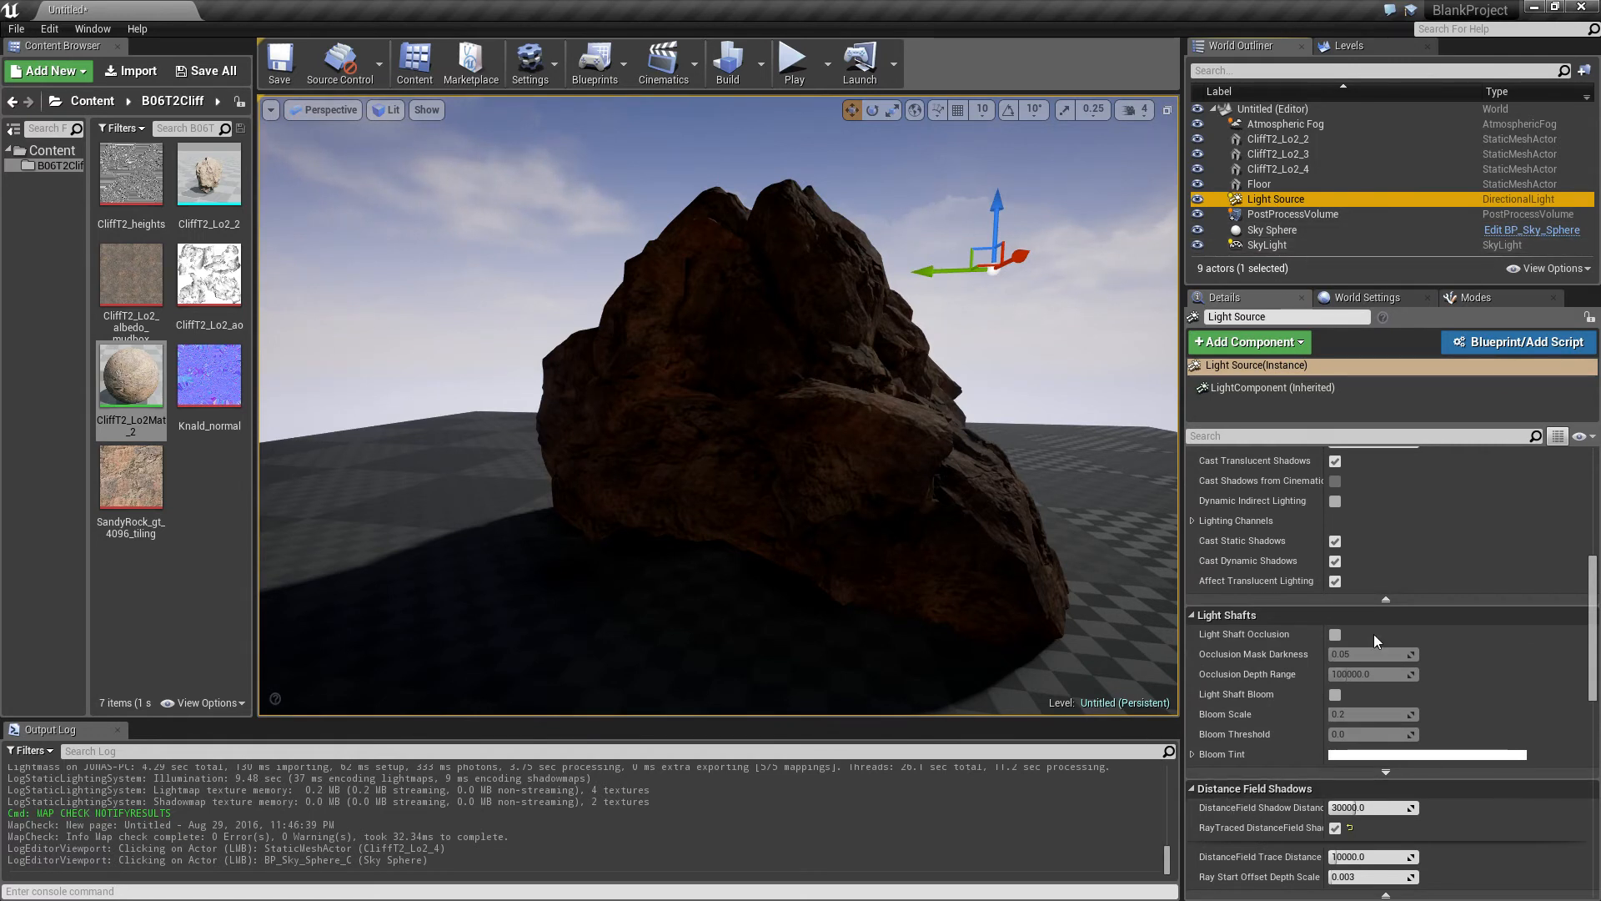
scroll(1371, 630, up, 3)
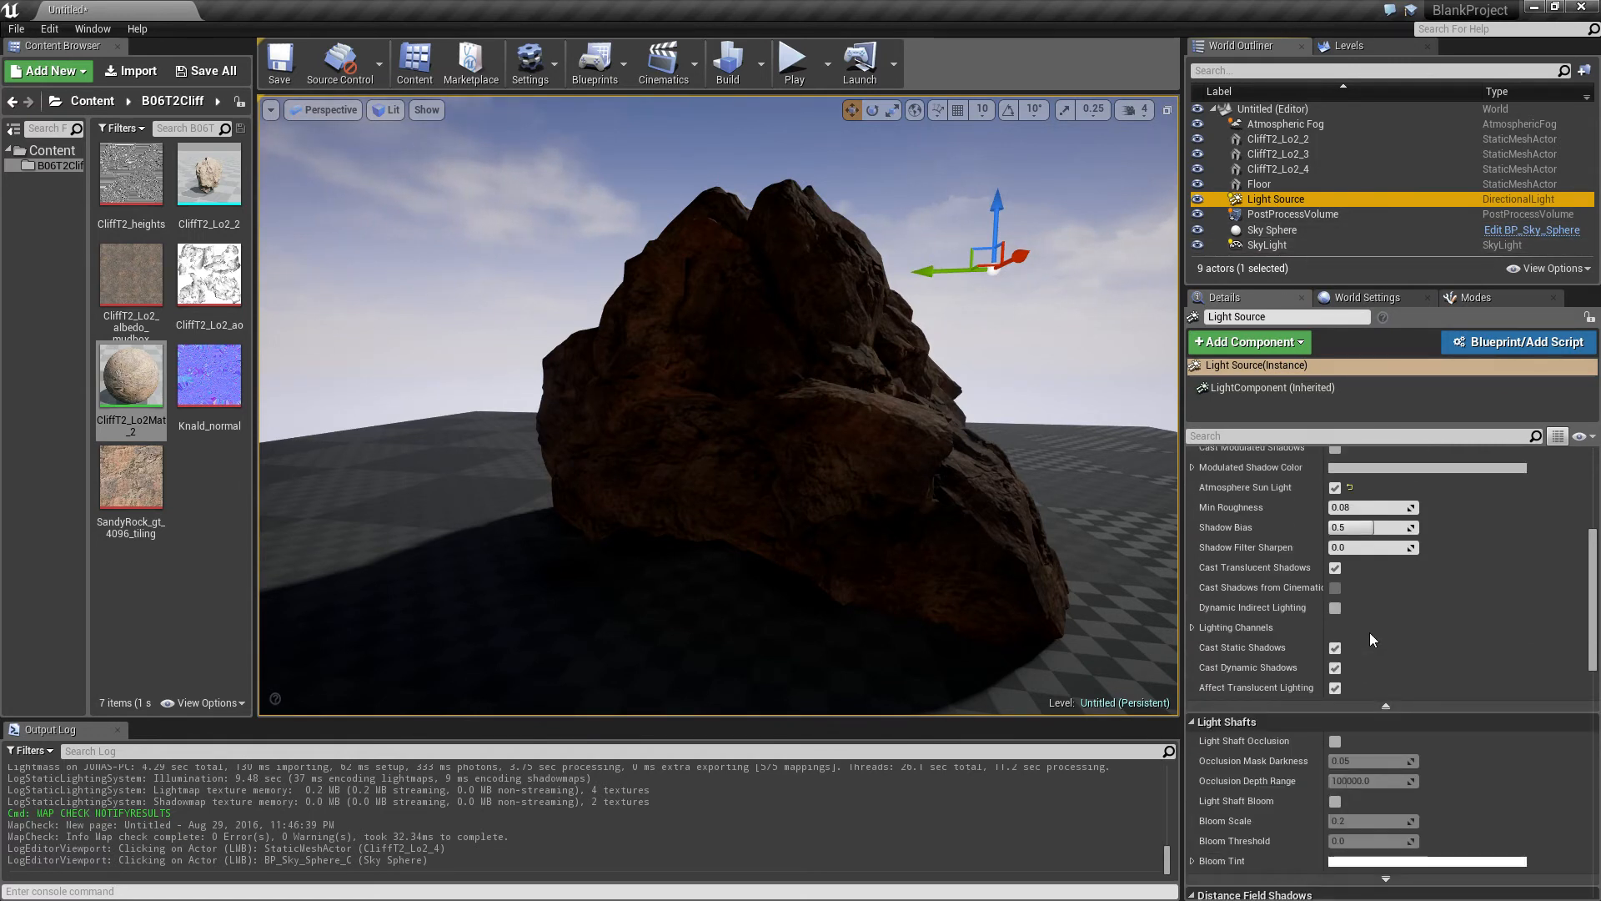
scroll(1371, 630, up, 3)
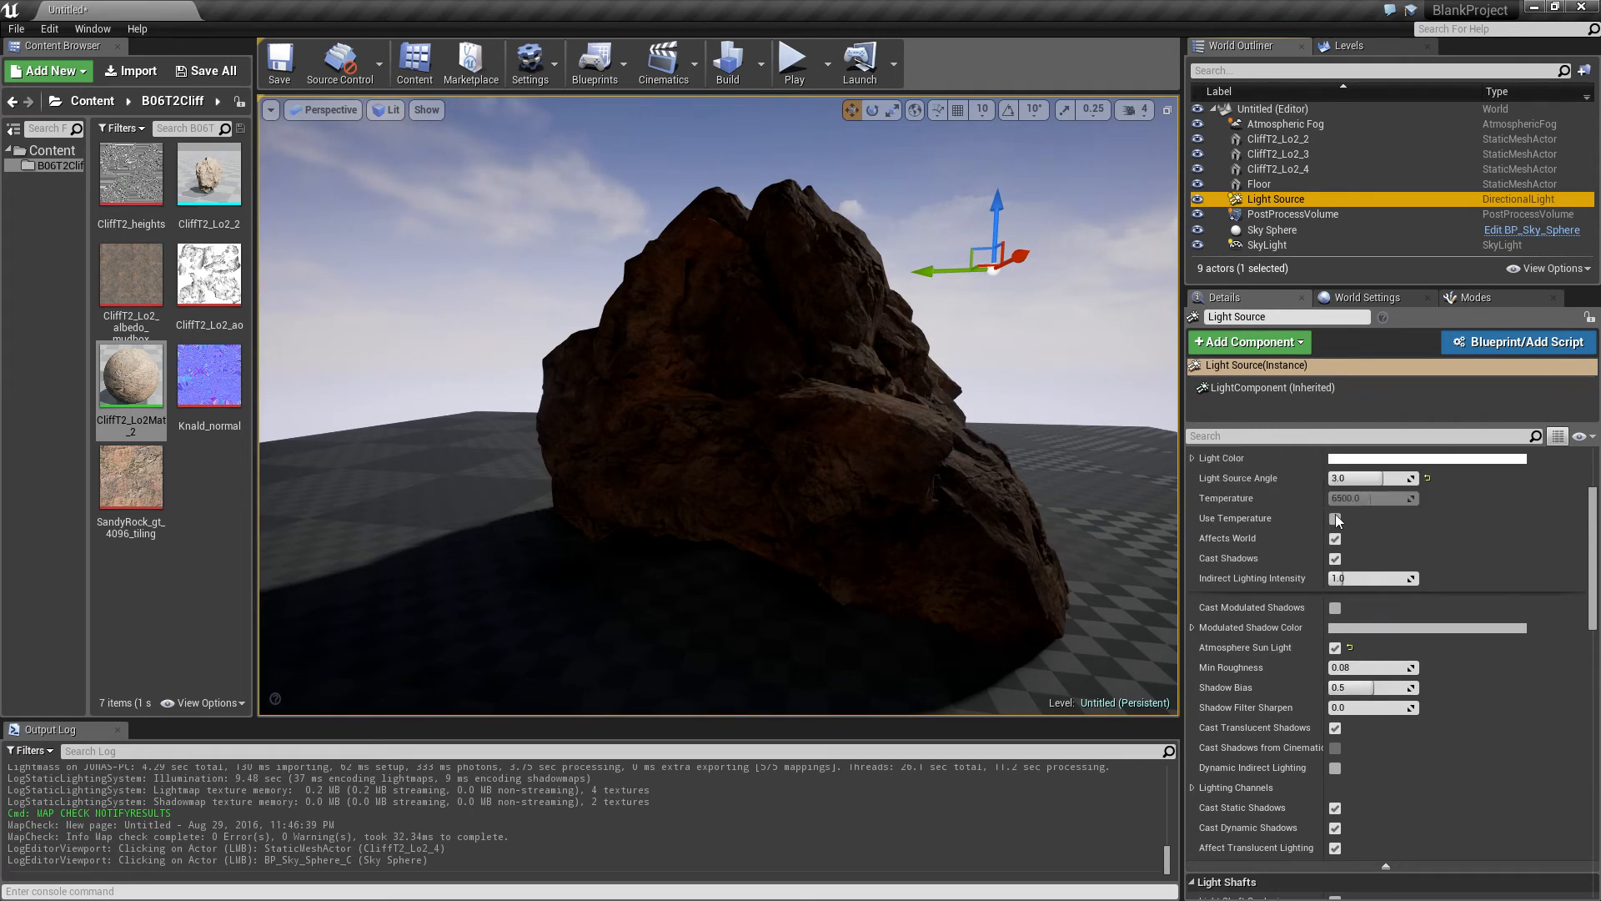
scroll(1431, 567, up, 3)
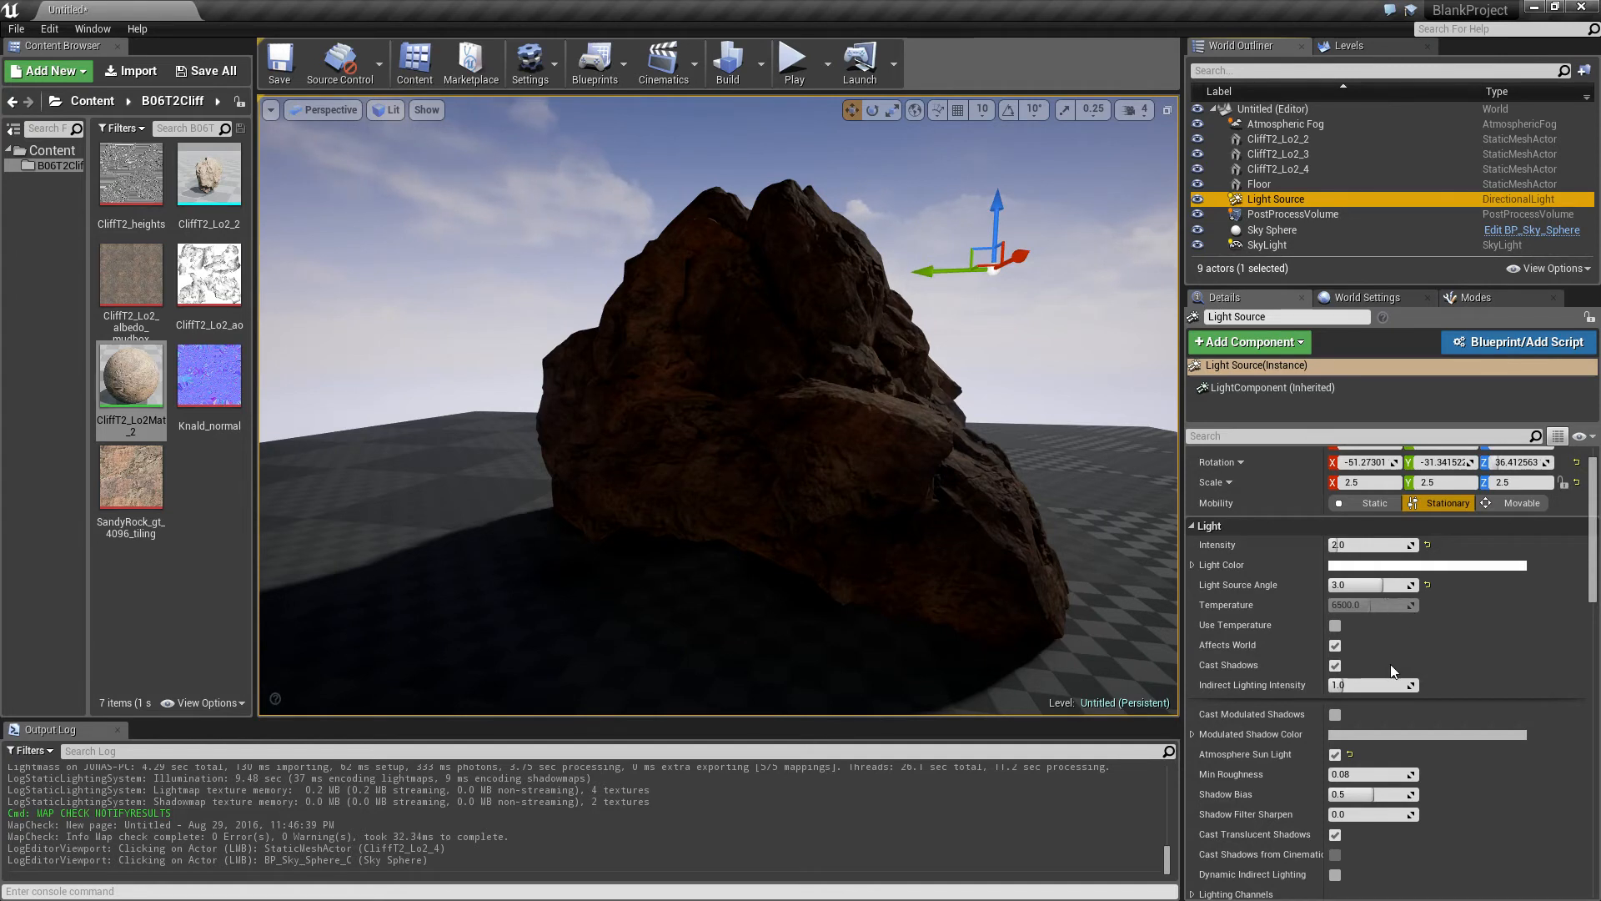
scroll(1391, 669, down, 2)
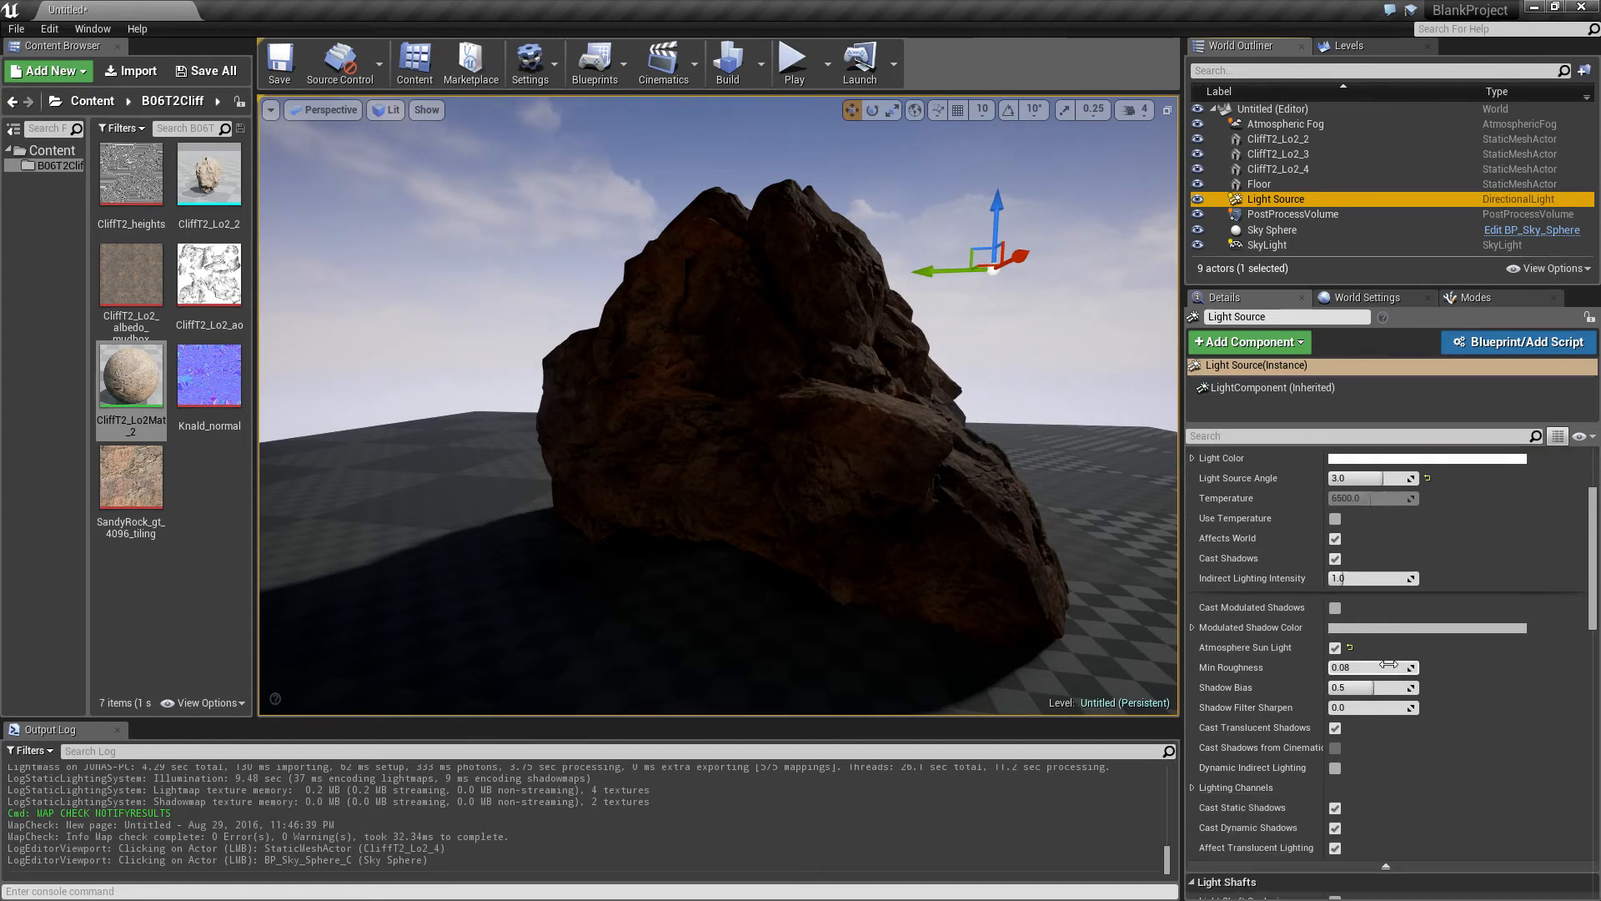
click(1361, 577)
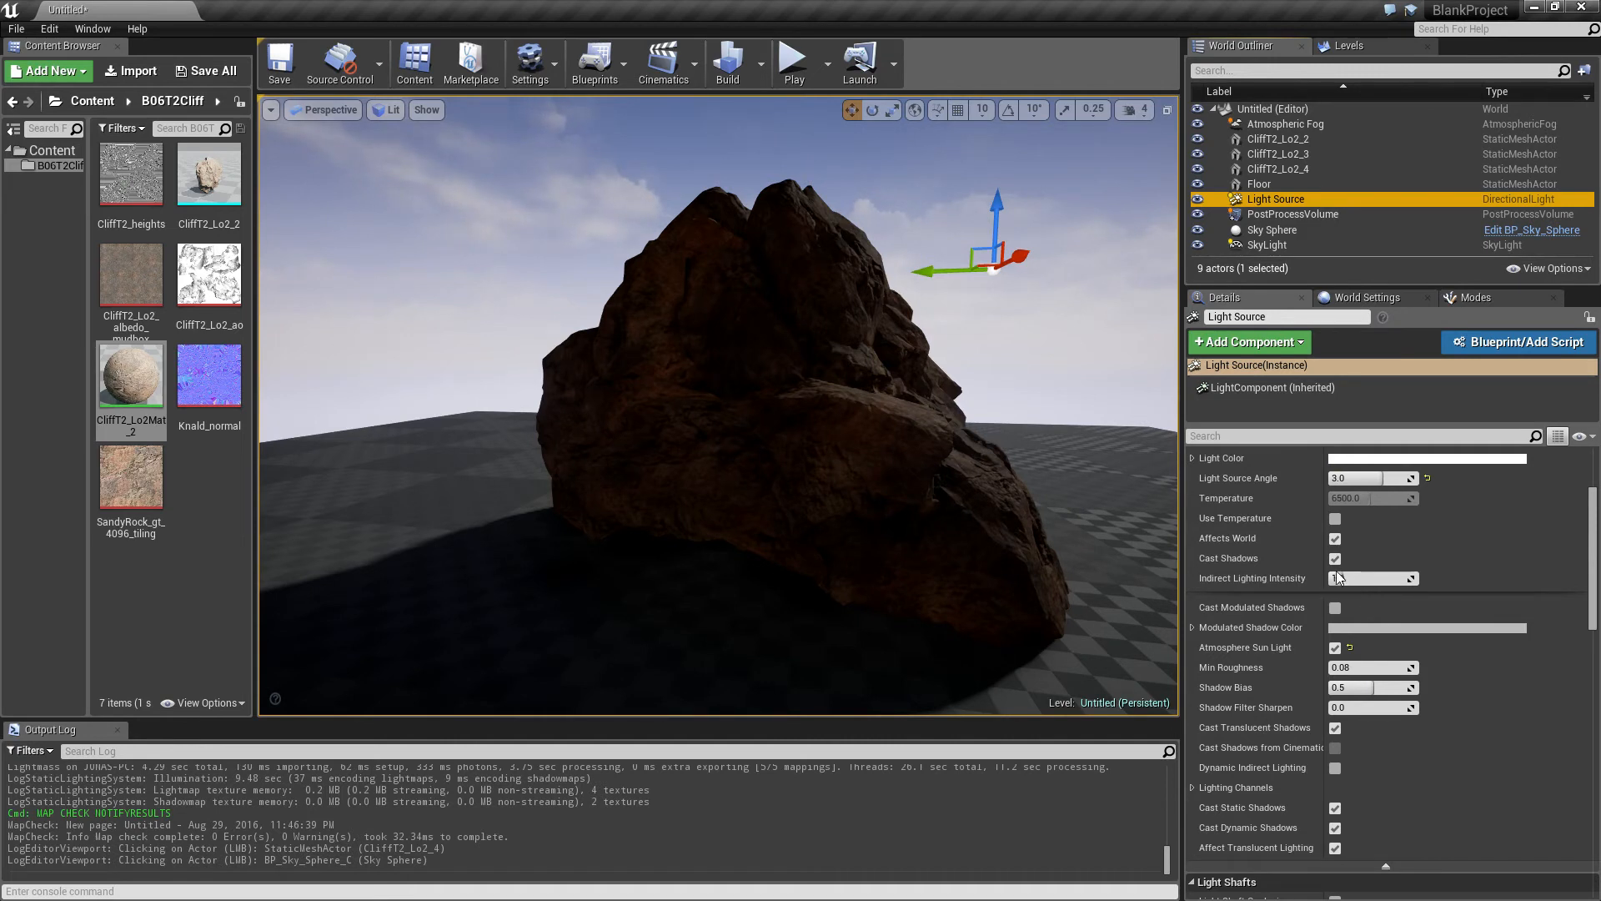
text(3)
key(Return)
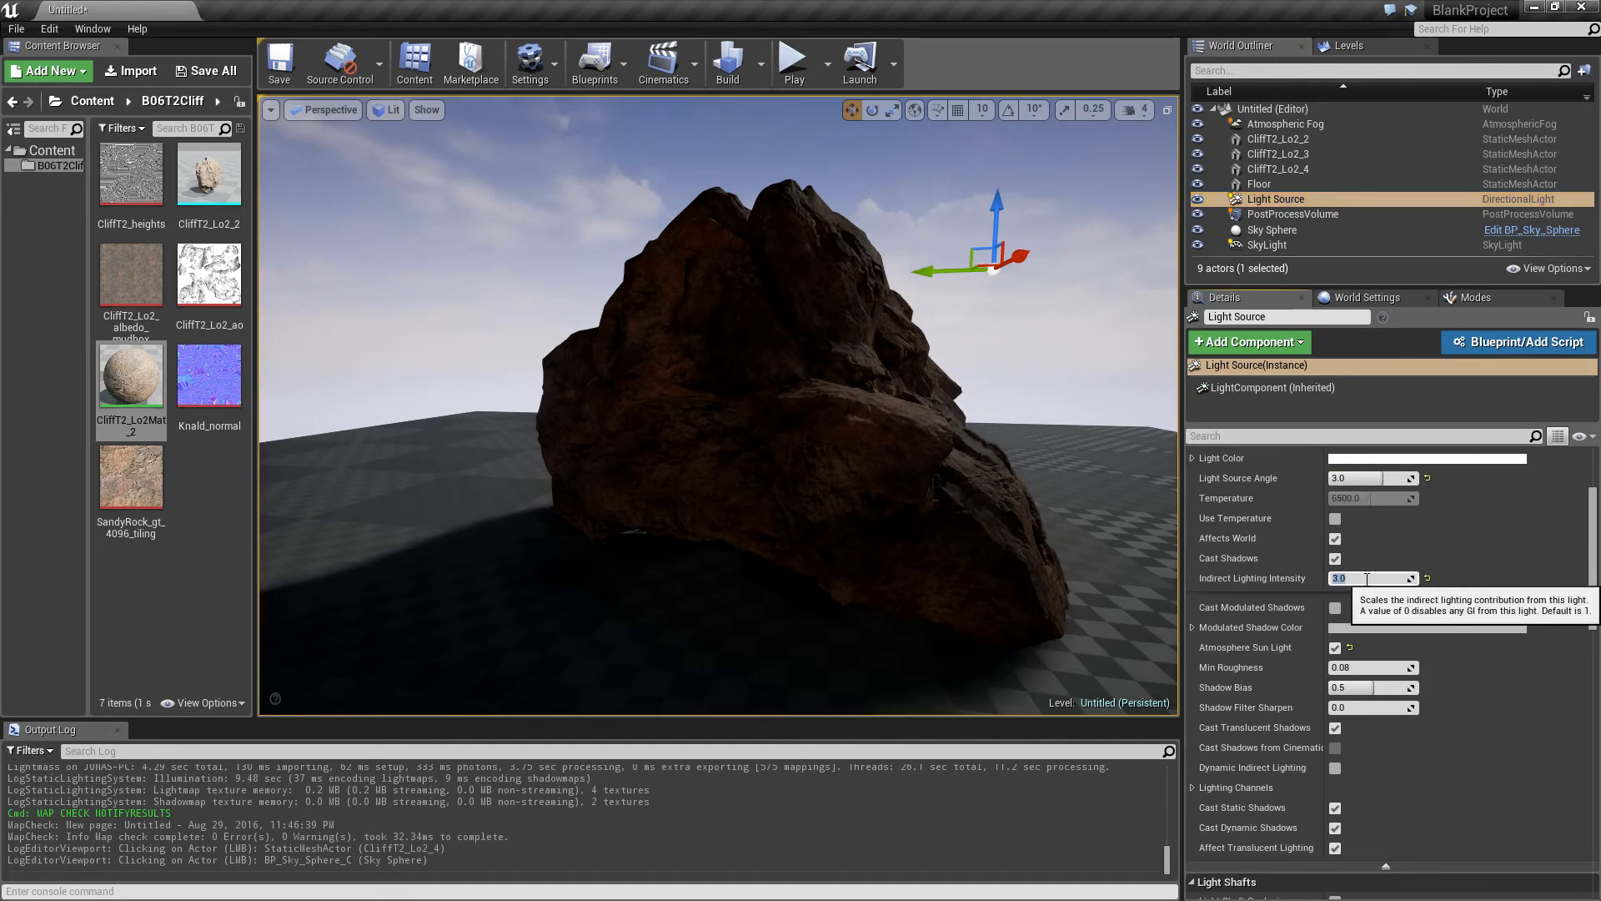
text(1)
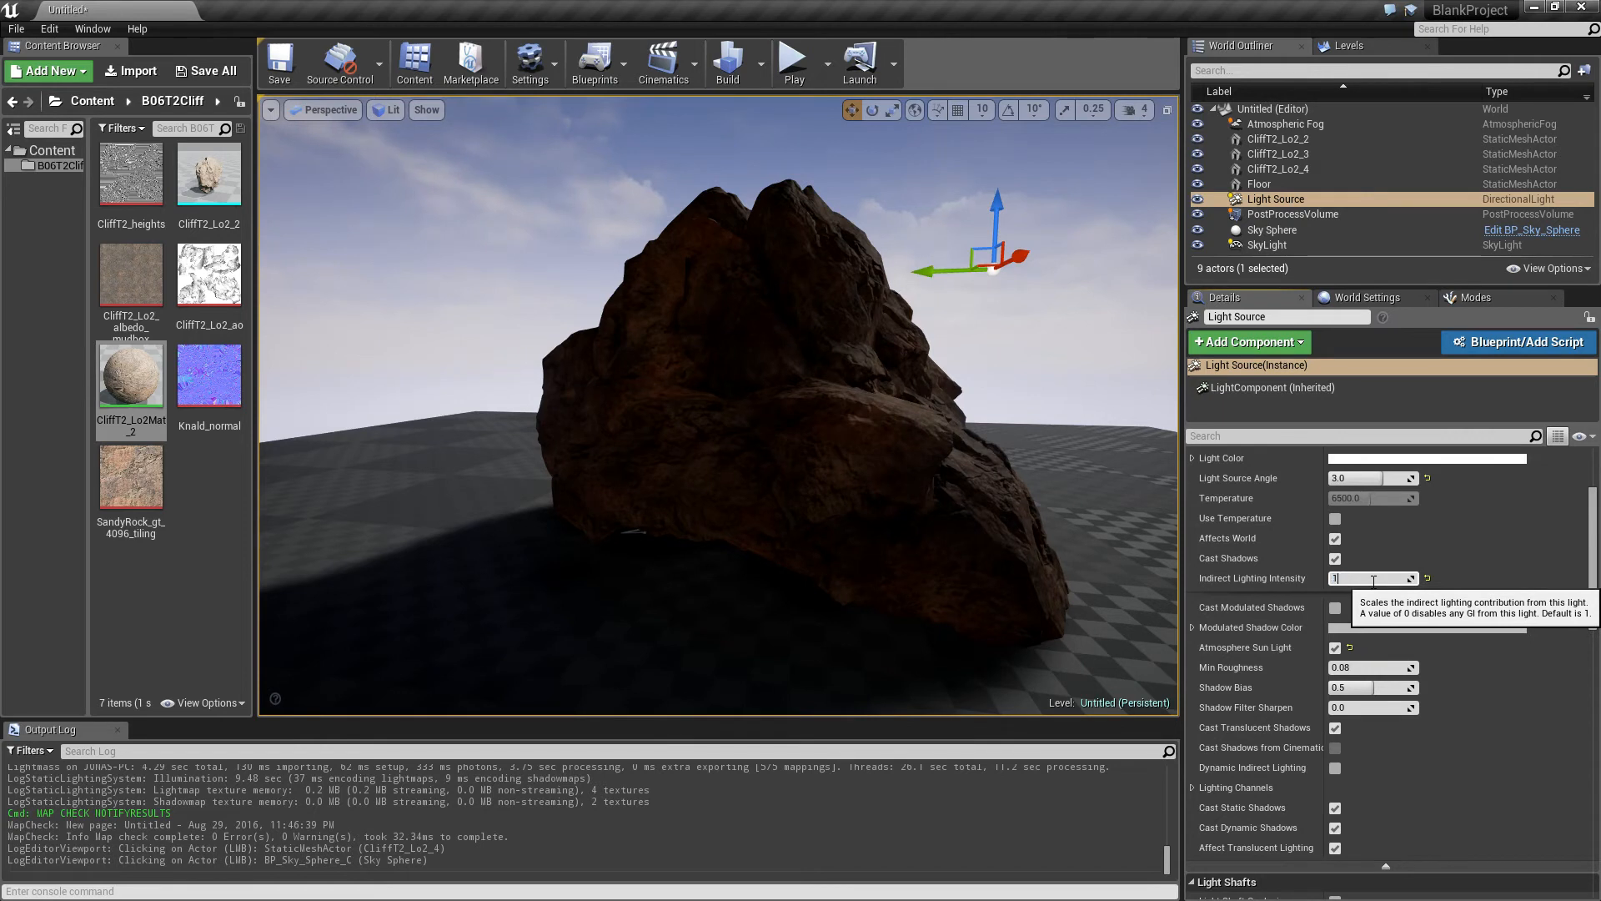
text(1)
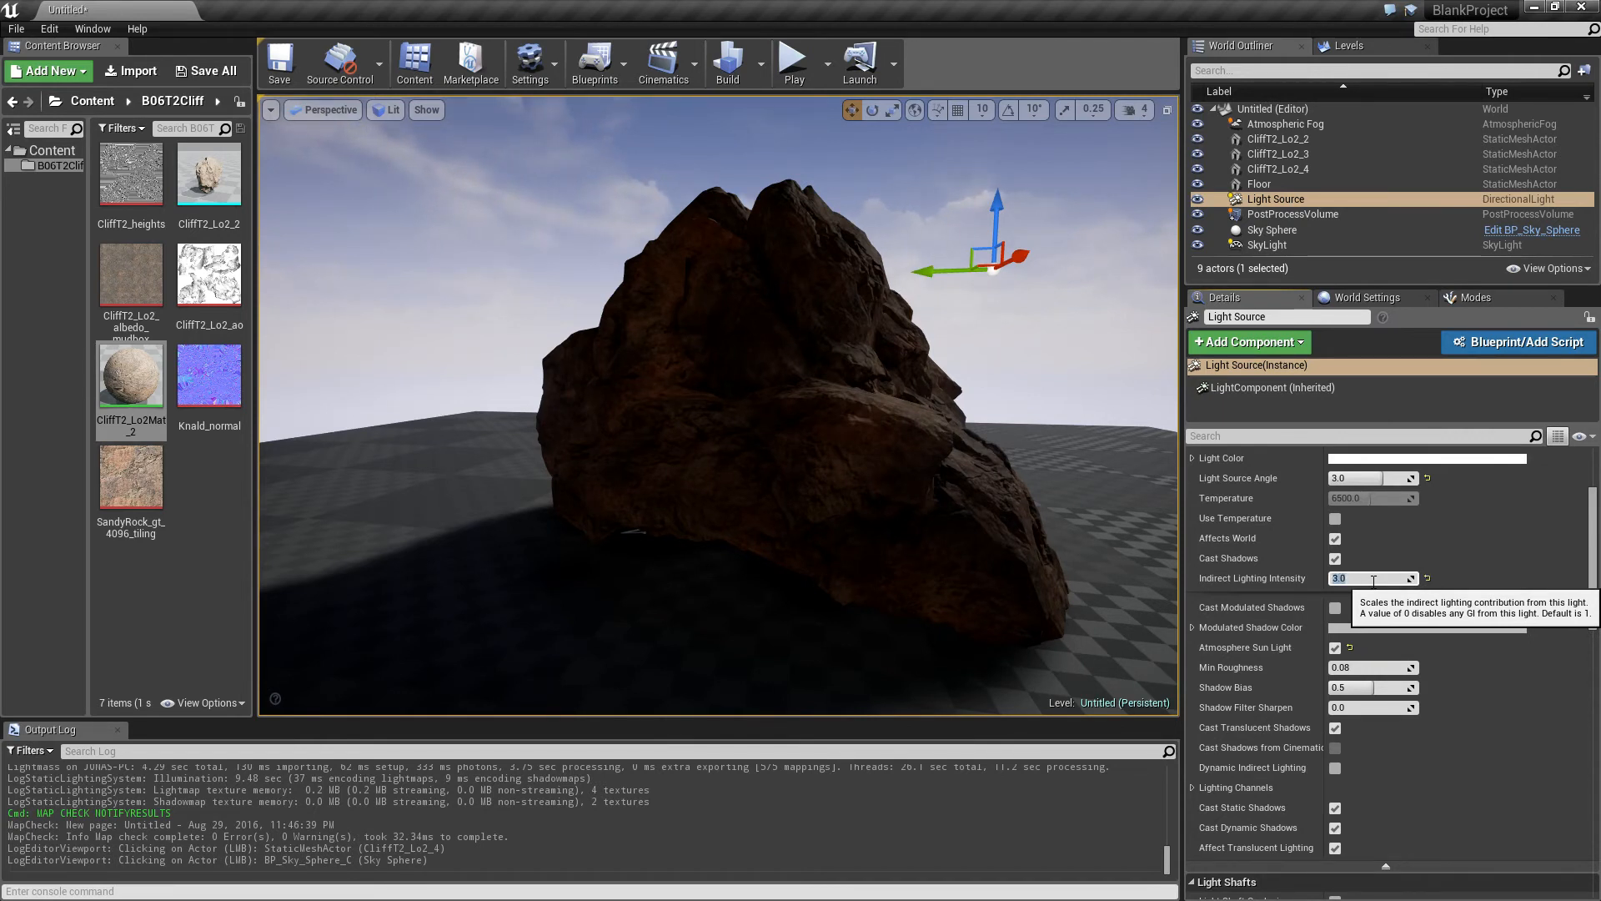
click(727, 65)
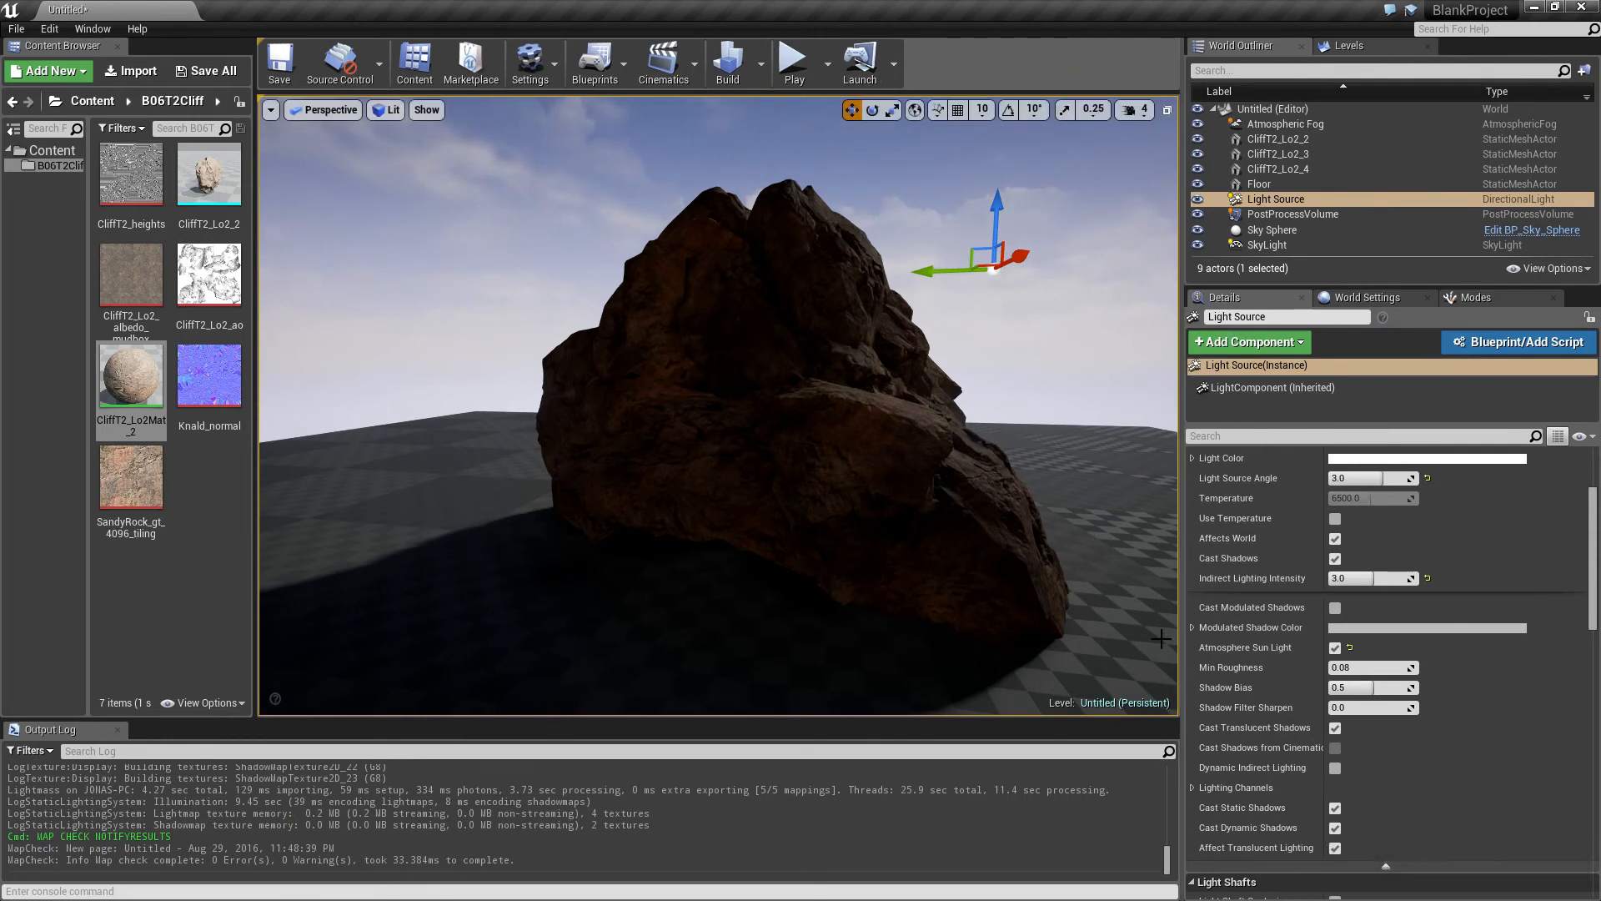
- Switch the Light Source's Indirect Lighting Intensity to 1.0 and back to 3.0 for comparison, with another lighting rebuild
click(1355, 577)
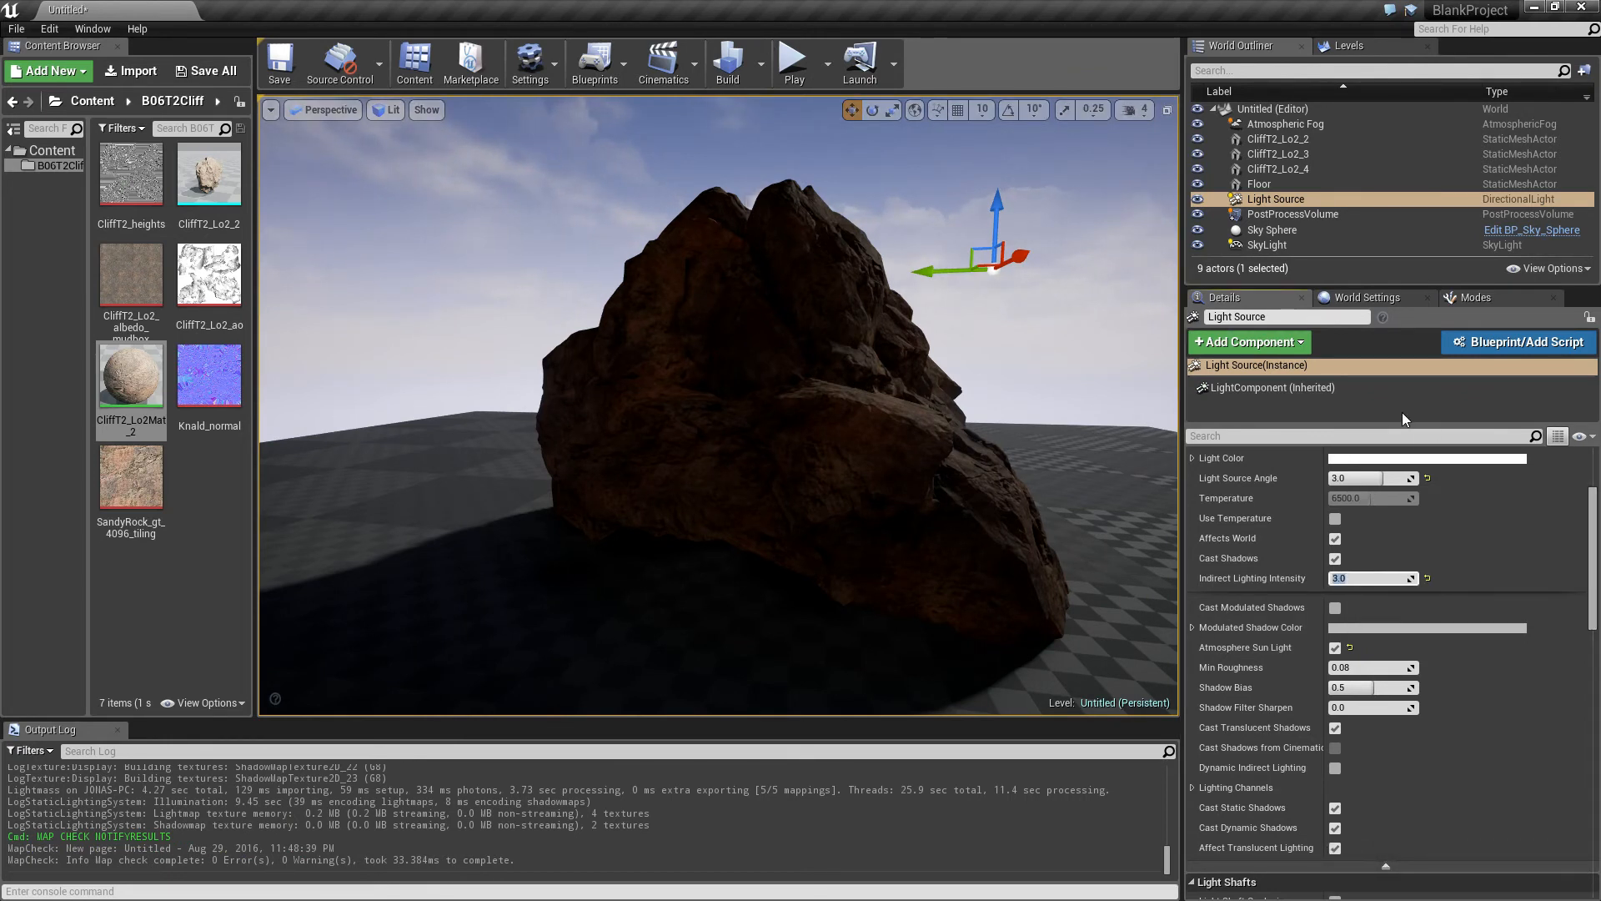
text(1)
key(Return)
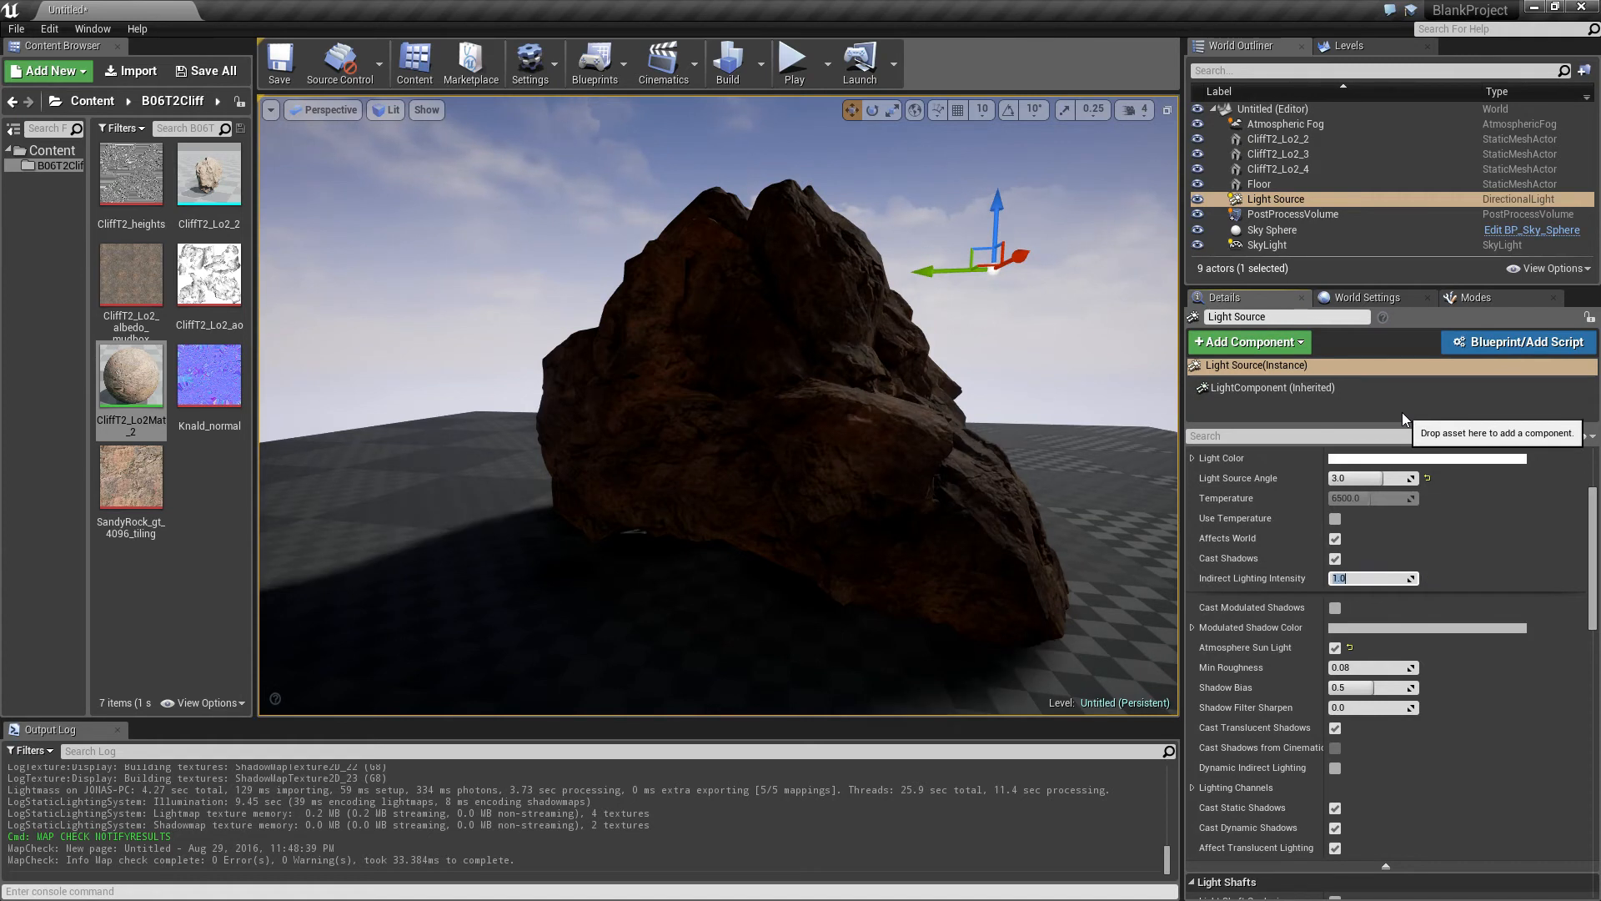
text(3)
key(Return)
click(732, 65)
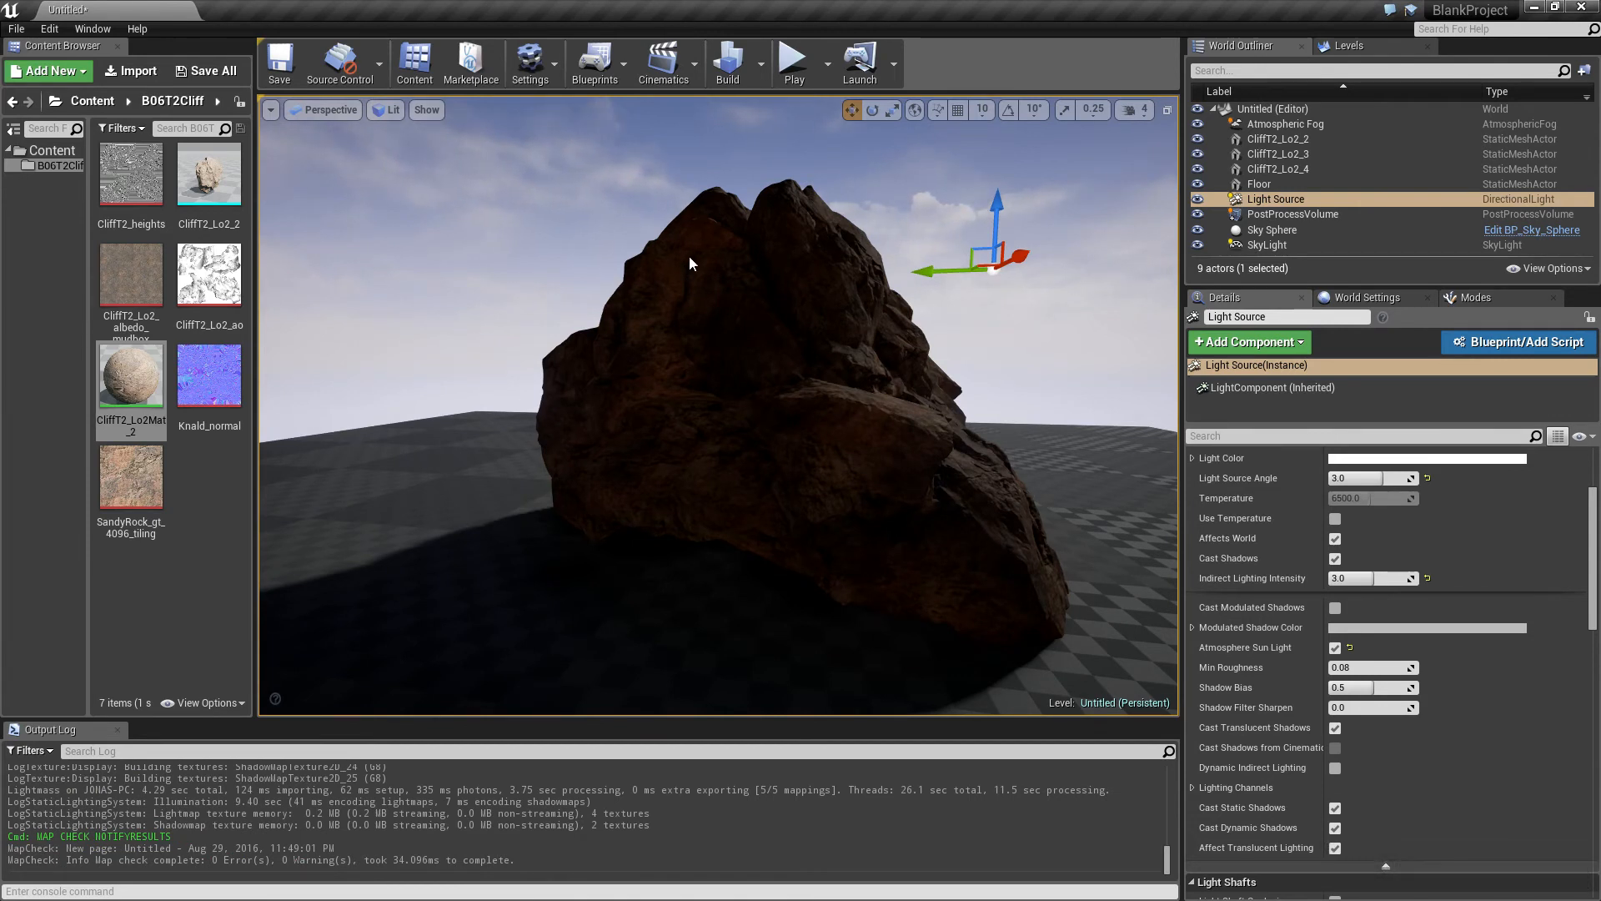
- Enable Dynamic Indirect Lighting on the Light Source and rebuild the lighting
click(1367, 578)
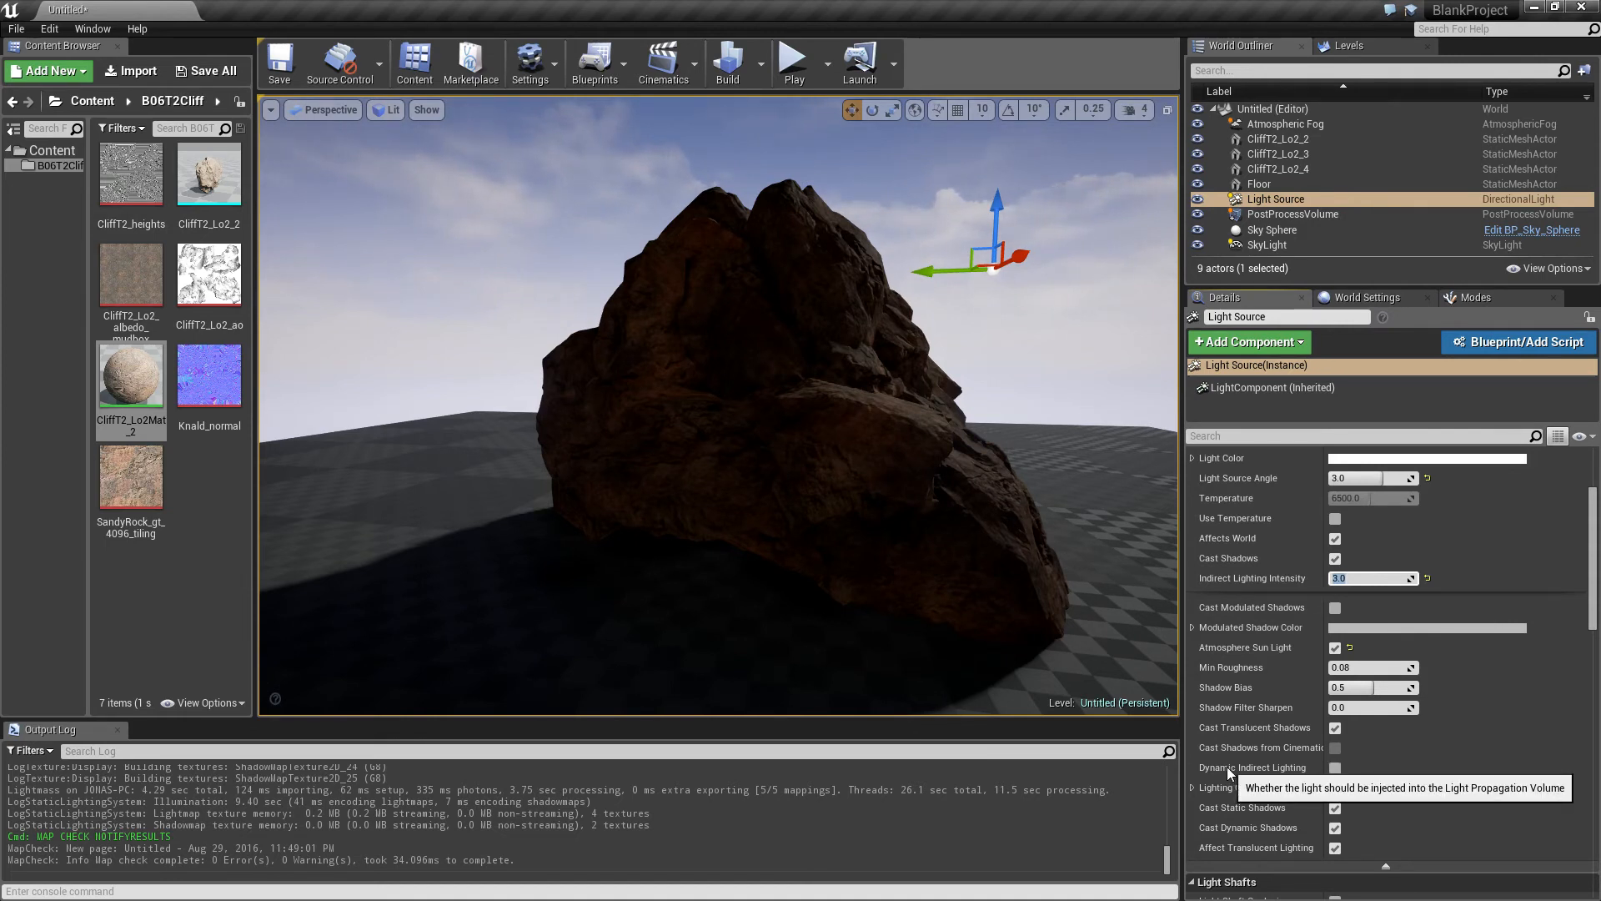
click(1335, 767)
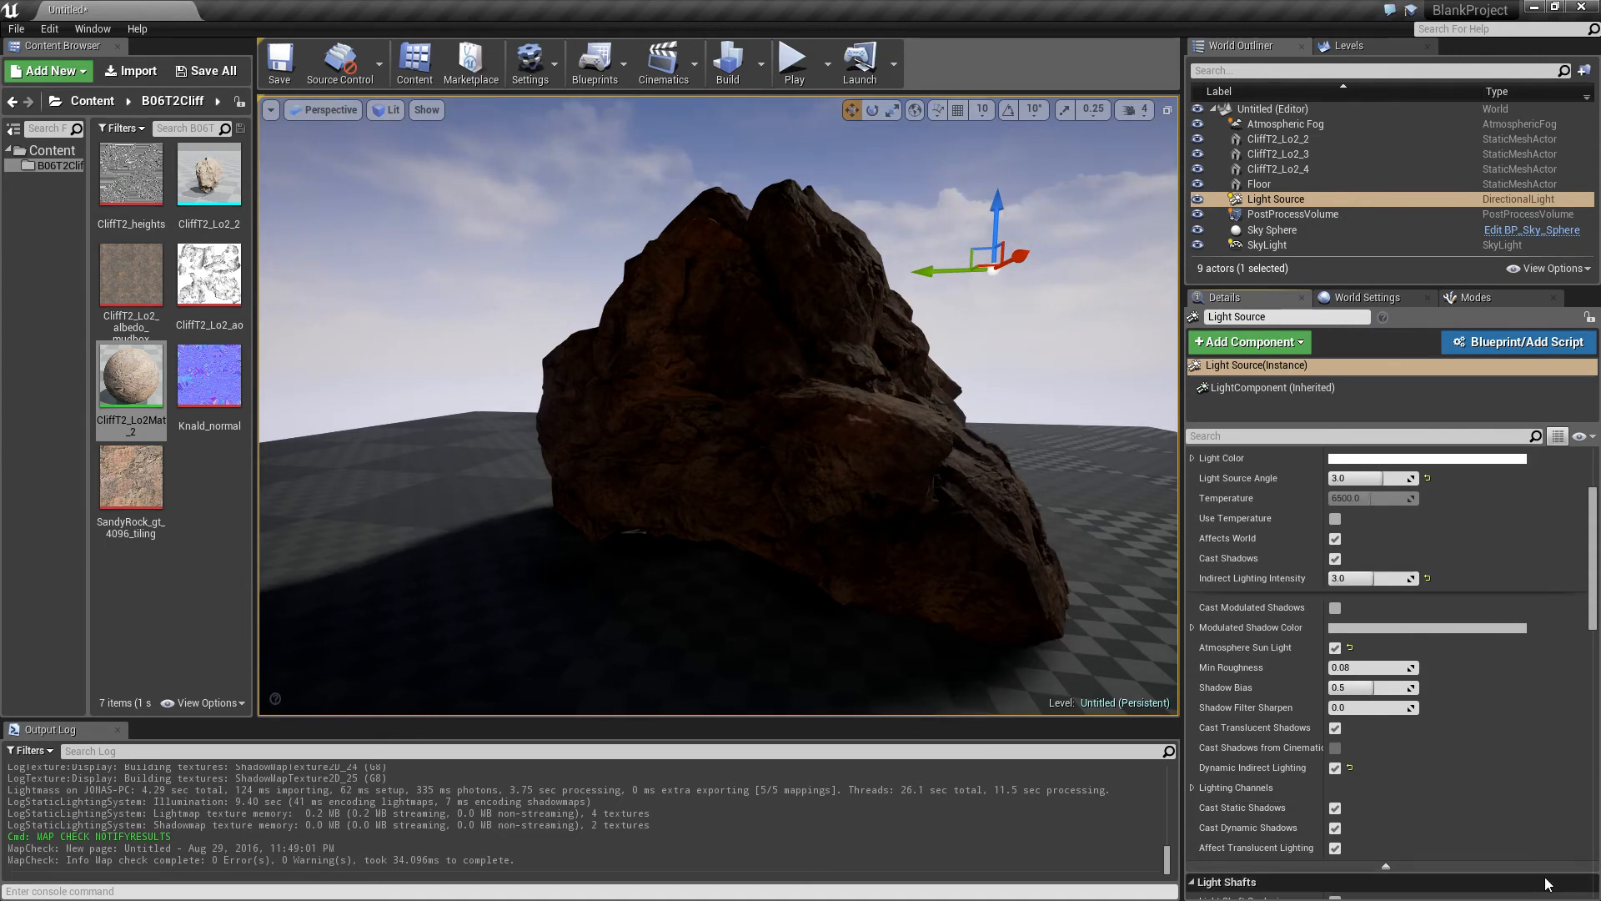
click(728, 67)
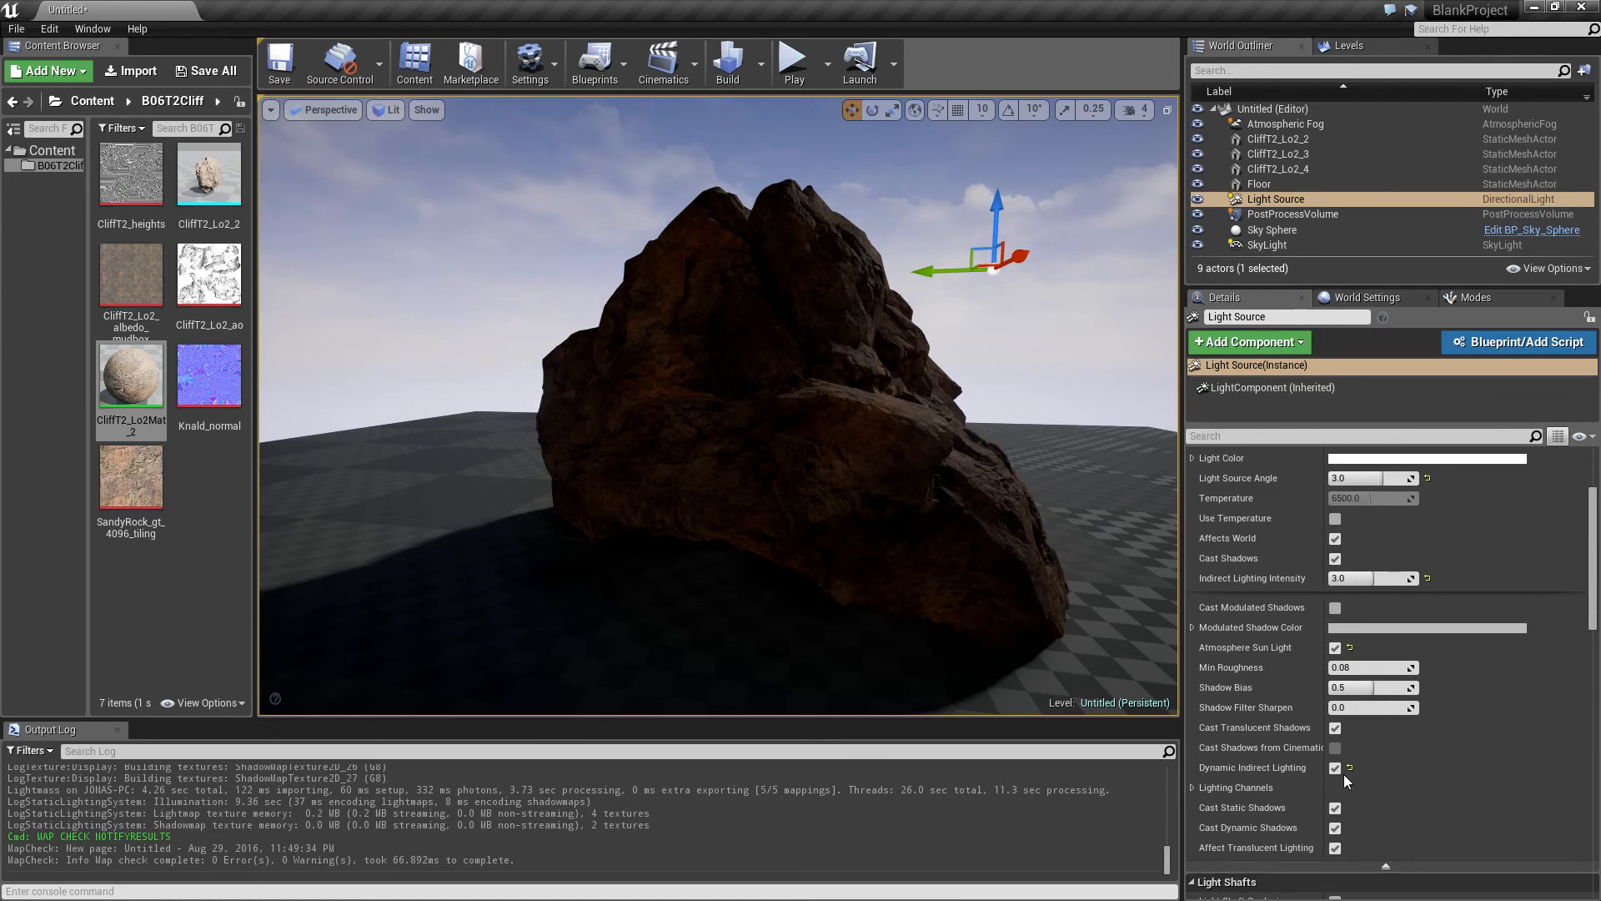
scroll(1359, 778, down, 2)
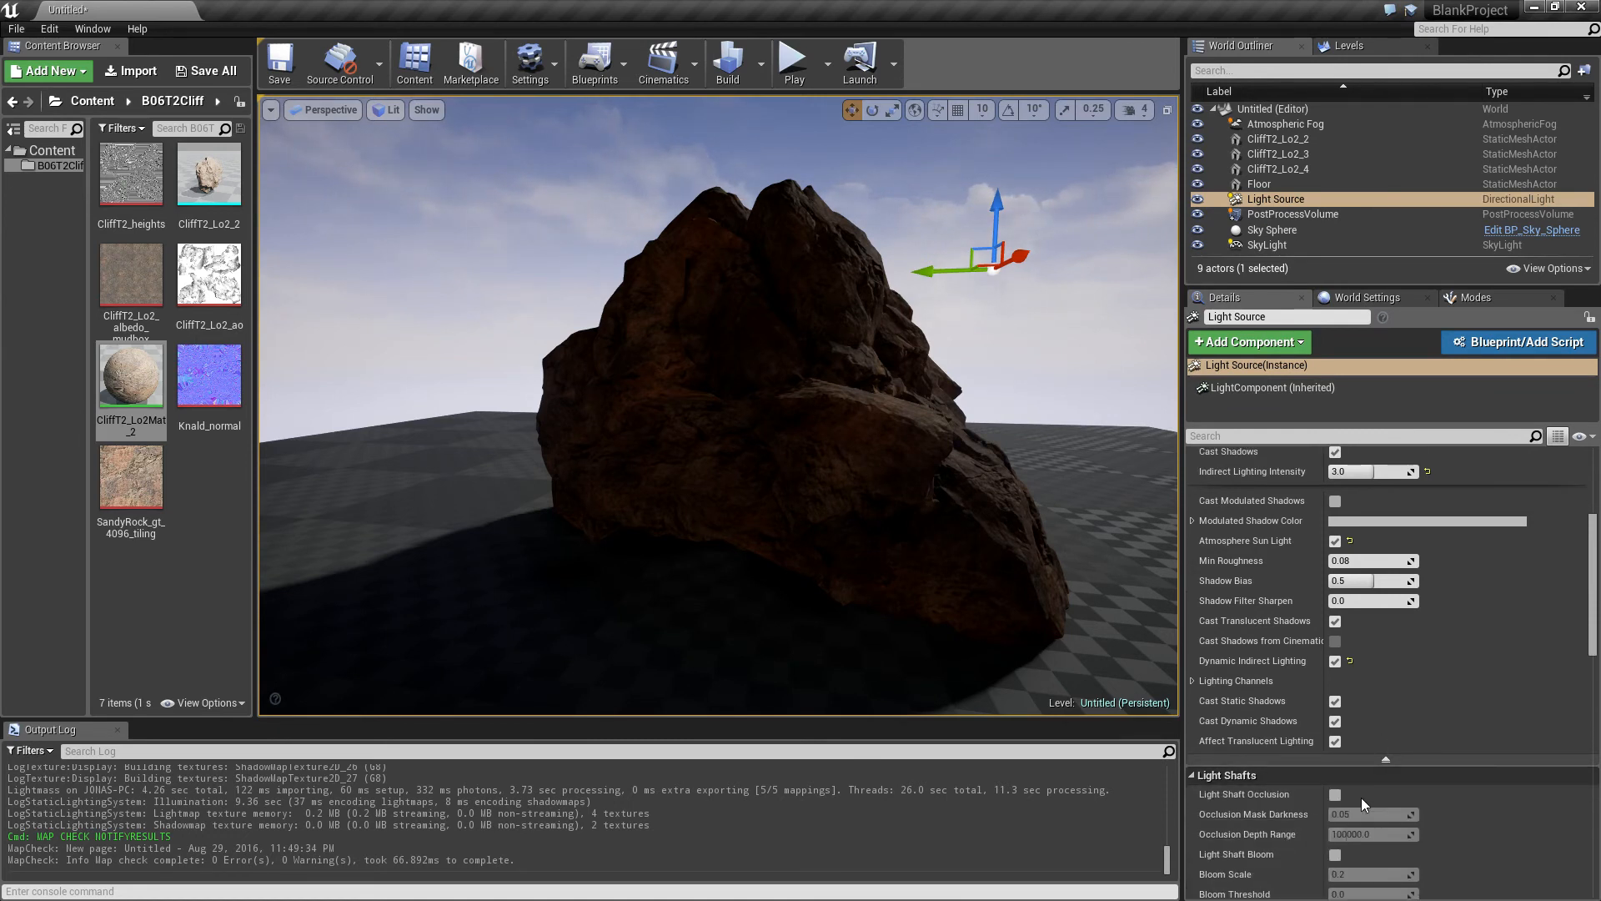
- Check the Light Source's light shaft and distance field shadow settings and the CliffT2_Lo2_3 rock's collision and lighting settings
scroll(1361, 797, down, 4)
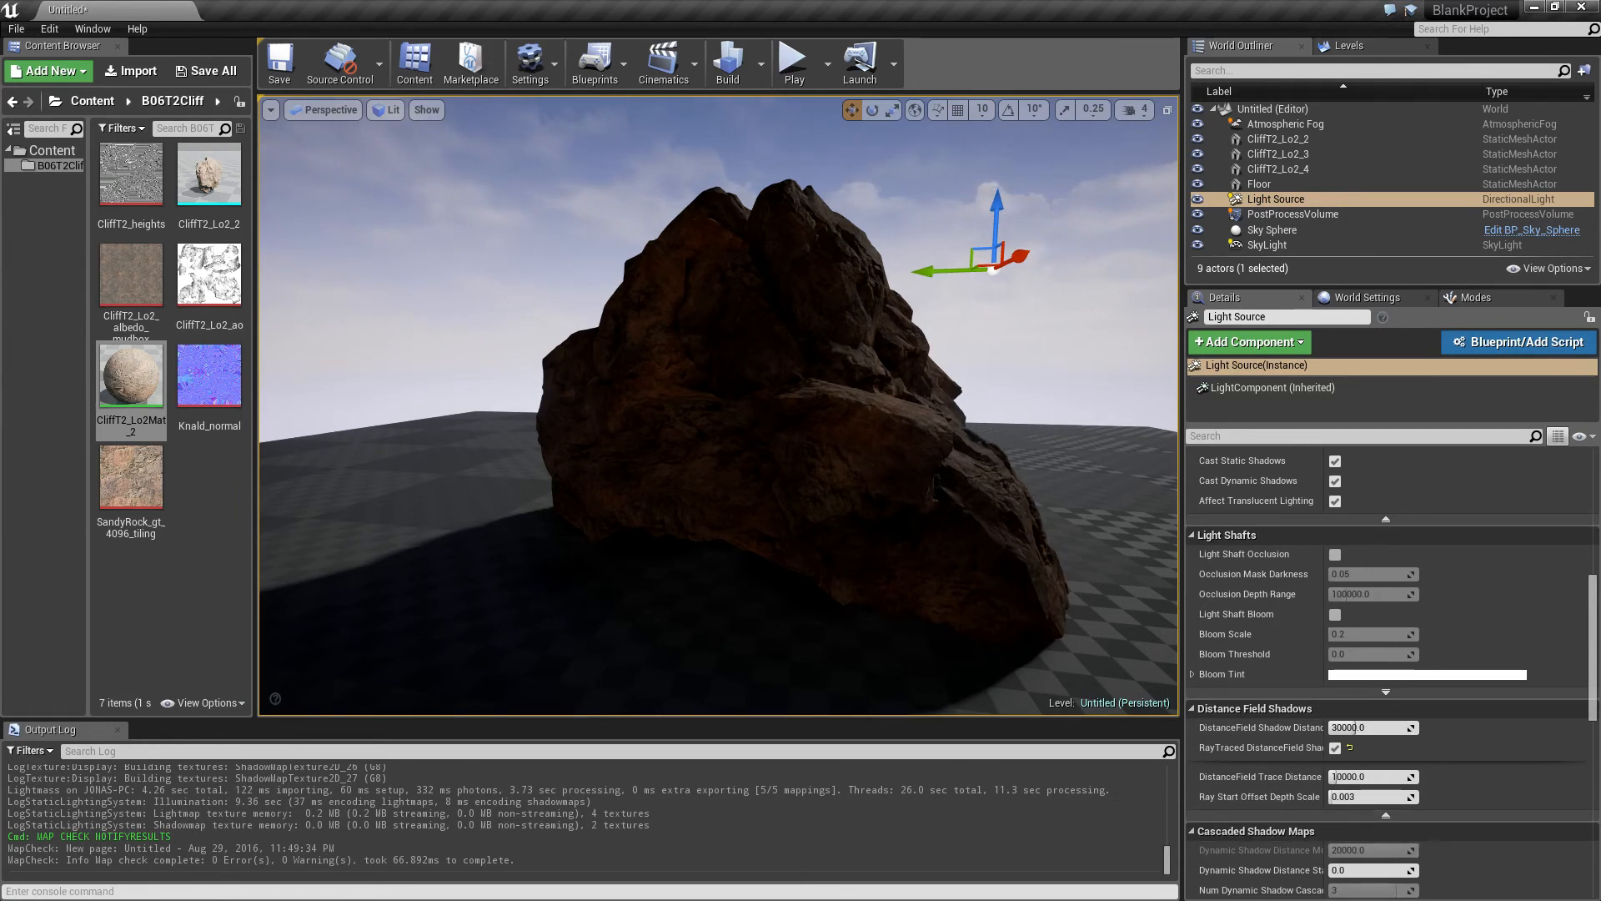
click(684, 392)
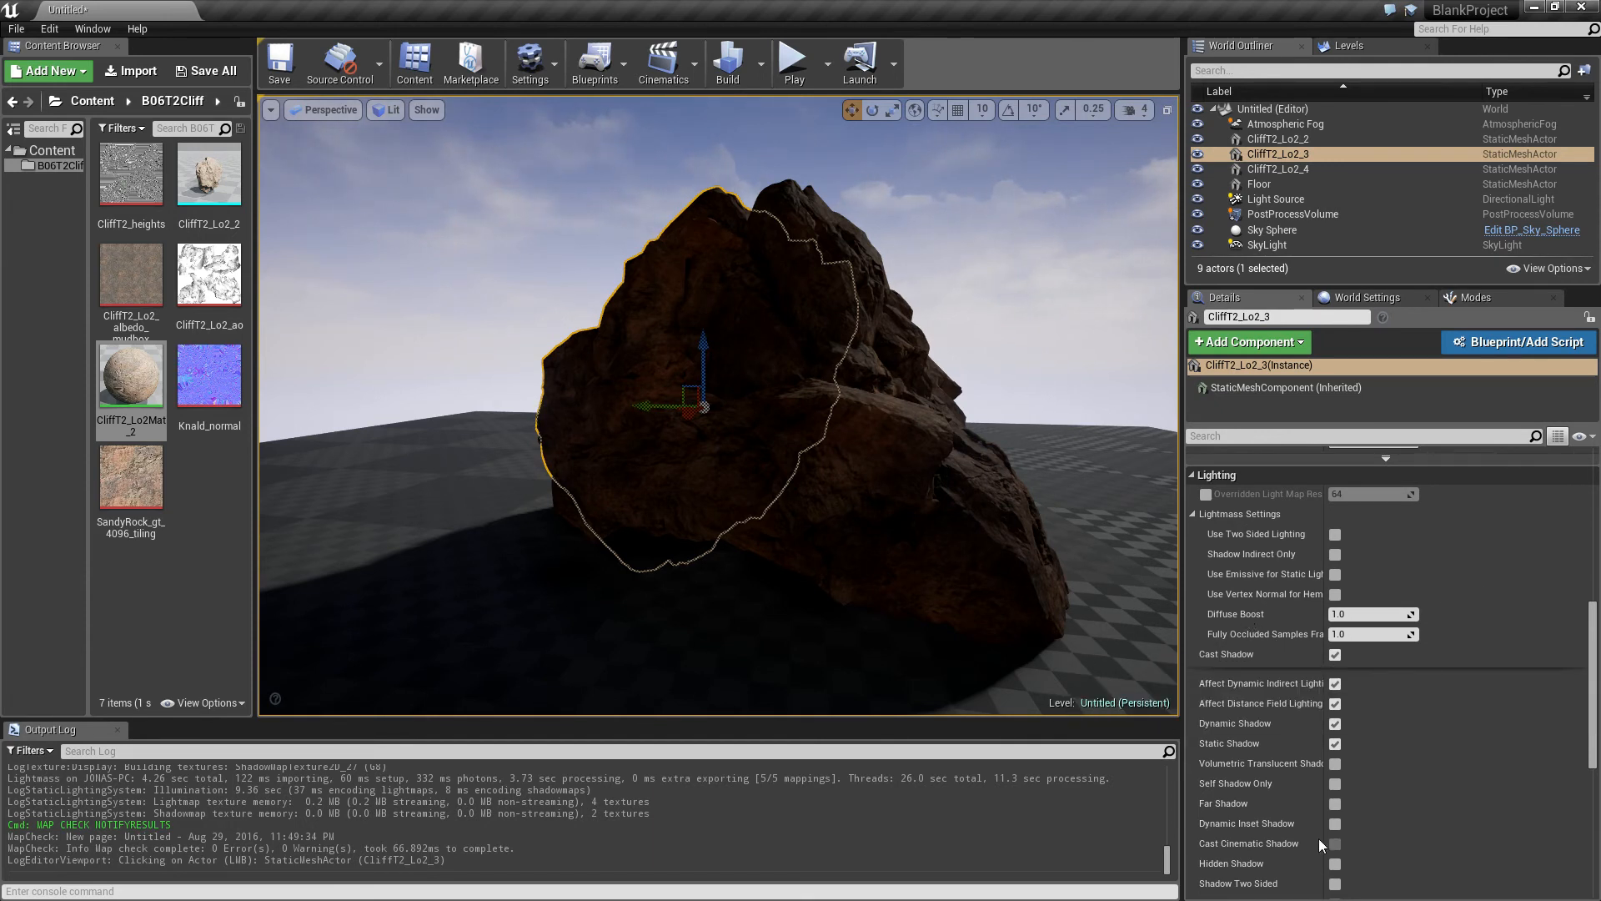
scroll(1318, 838, down, 3)
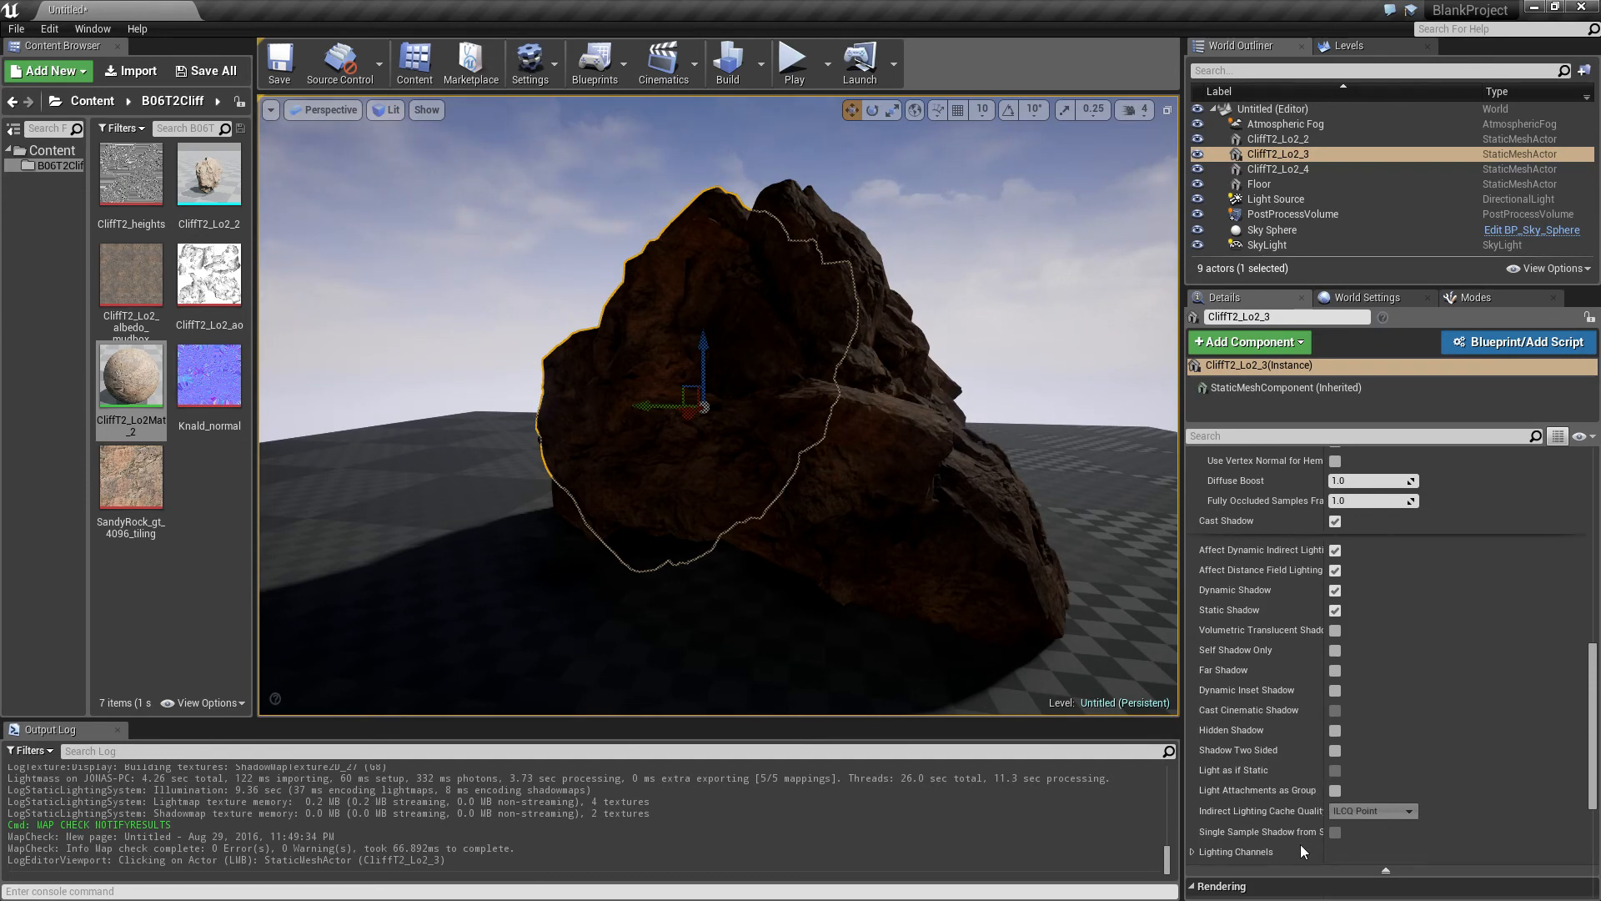
scroll(1299, 844, up, 7)
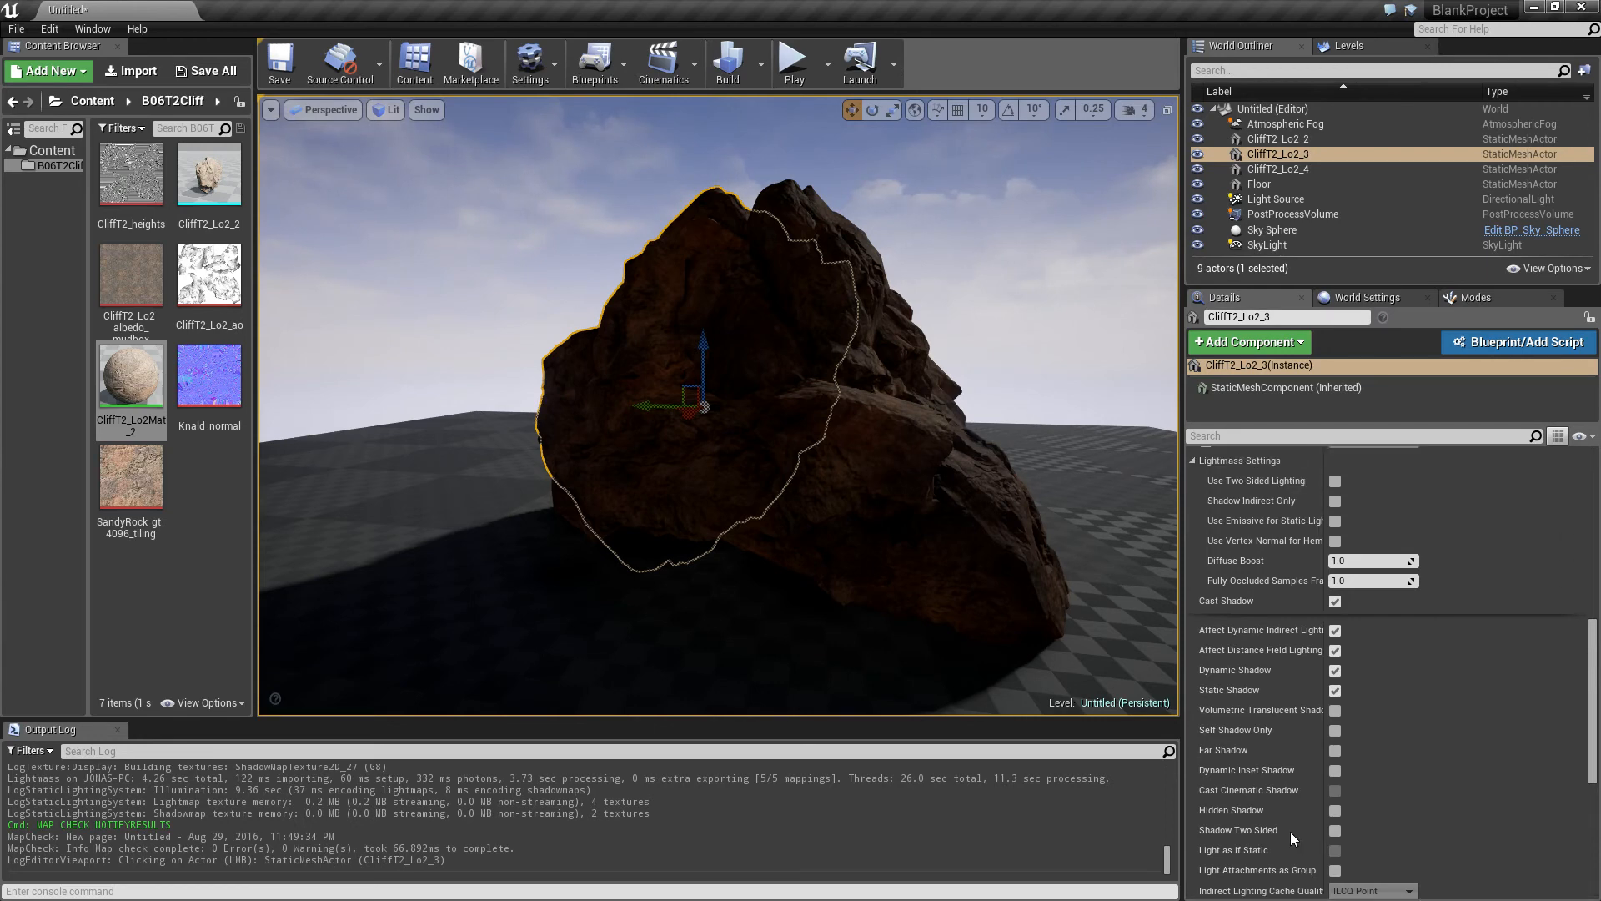
scroll(1274, 827, up, 1)
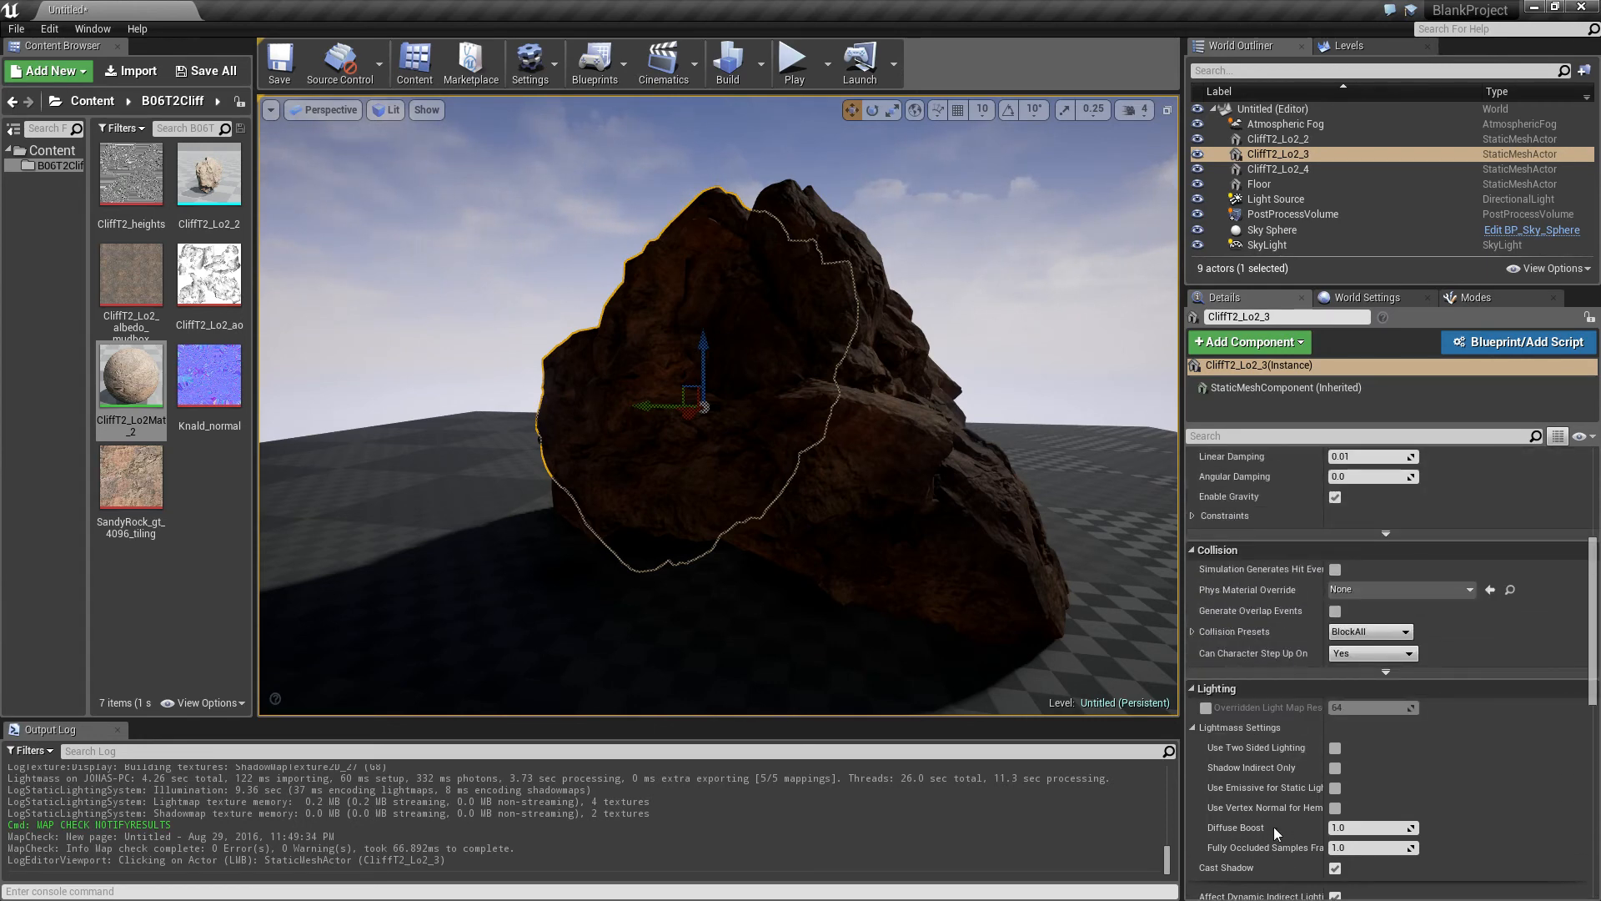
scroll(1273, 827, down, 2)
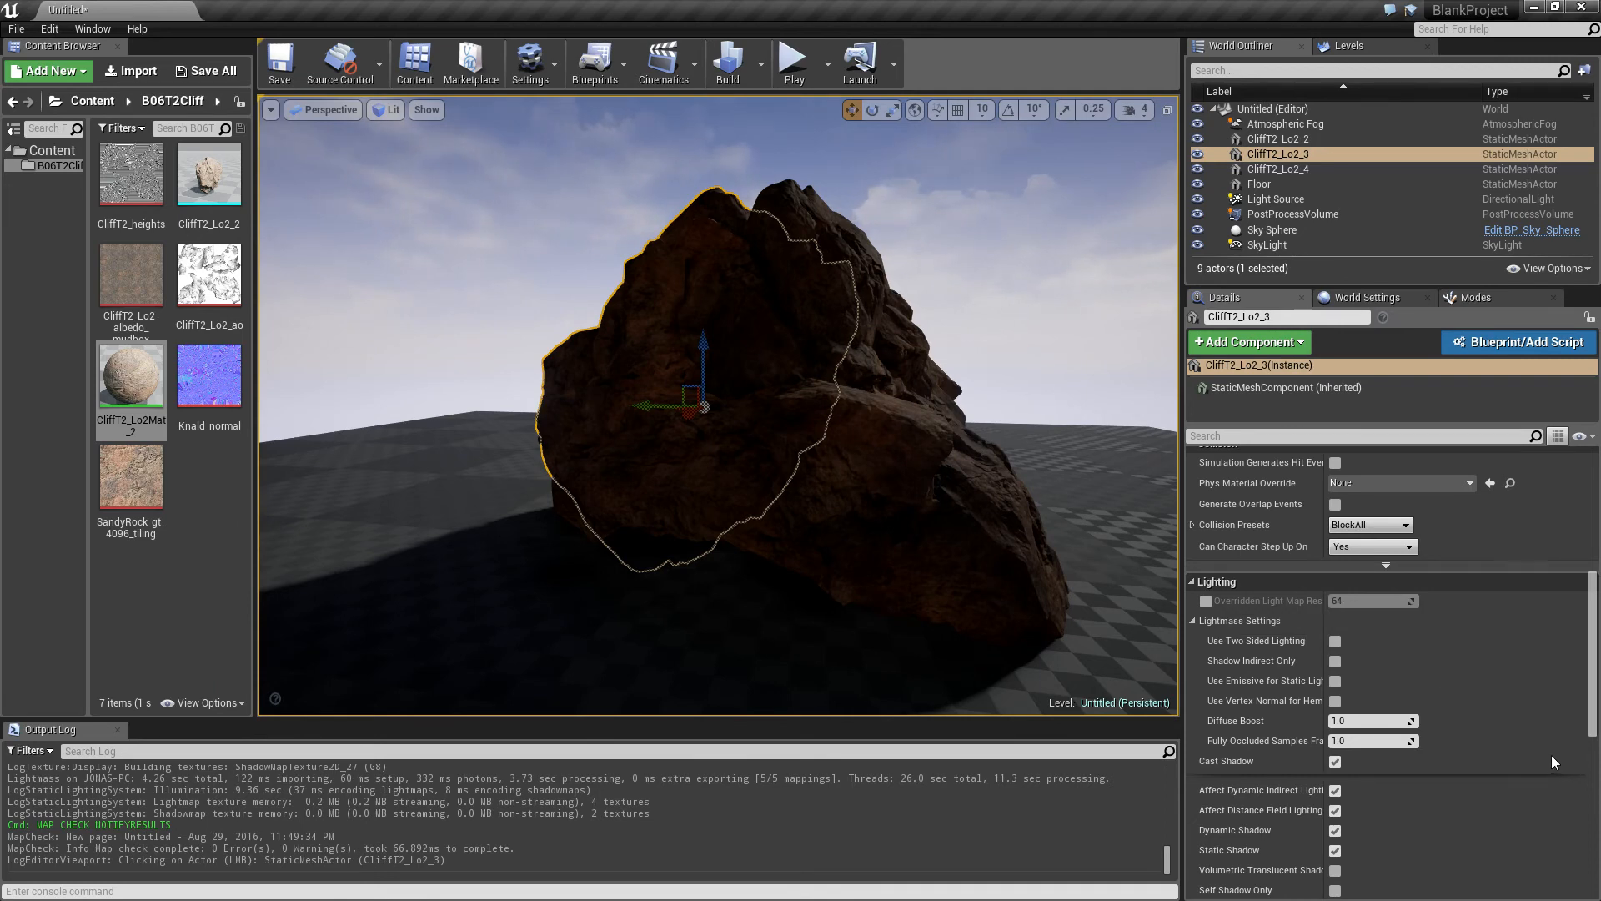
- Open the CliffT2_Lo2Mat_2 material and the CliffT2_Lo2_2 static mesh in their editors
double_click(131, 377)
drag(1308, 319, 488, 77)
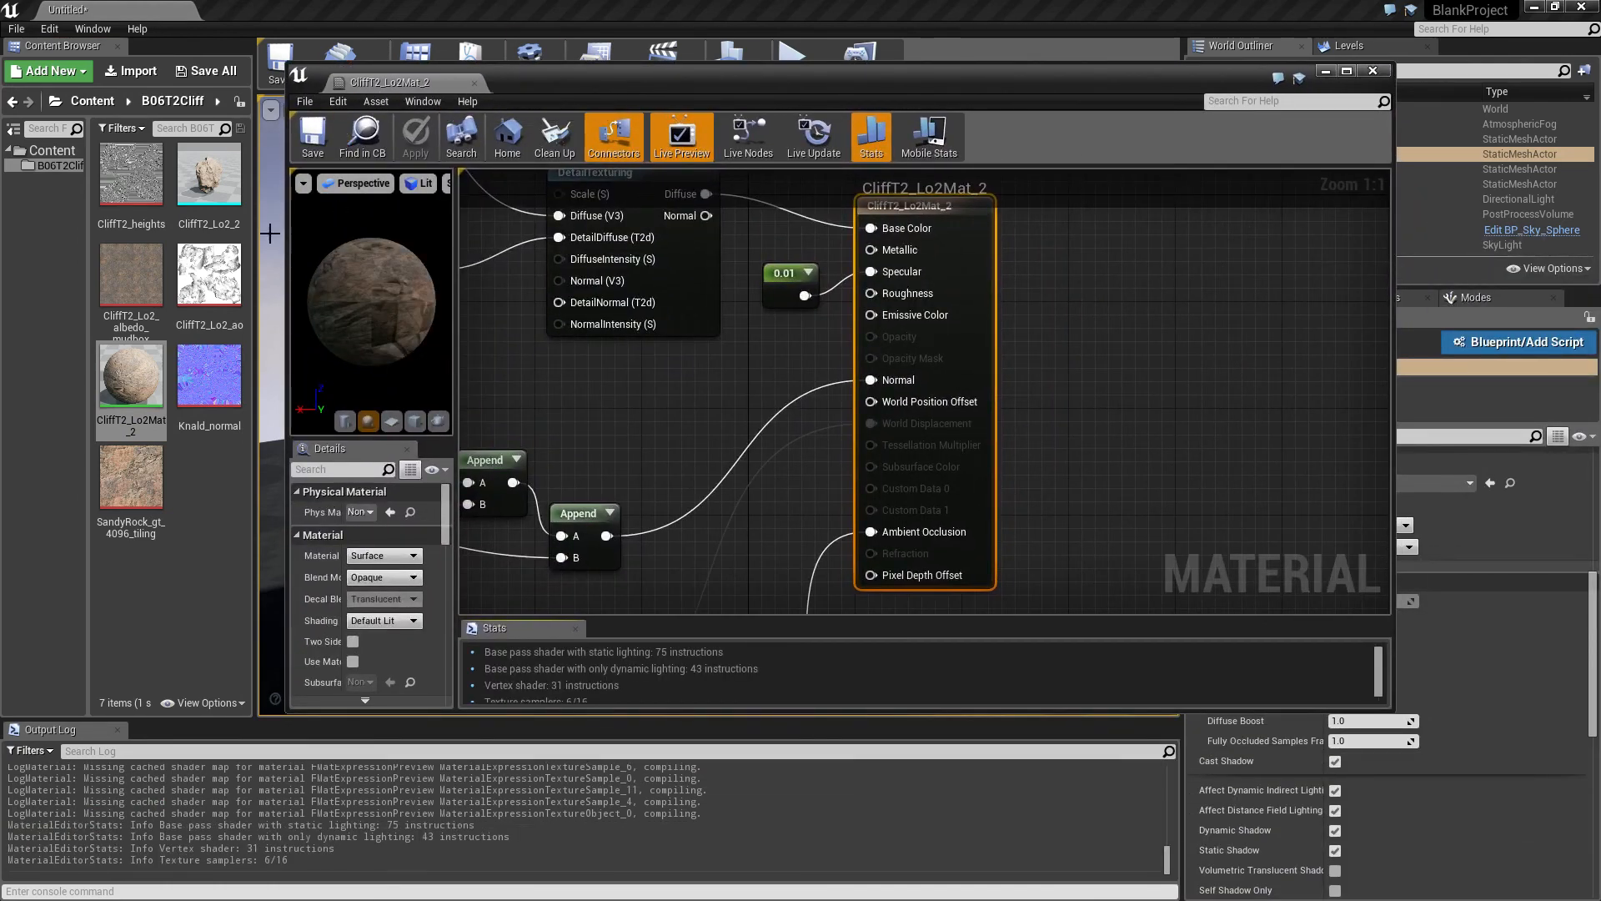
mouse_move(209, 175)
mouse_down()
mouse_move(520, 81)
mouse_move(208, 163)
mouse_move(203, 183)
mouse_up()
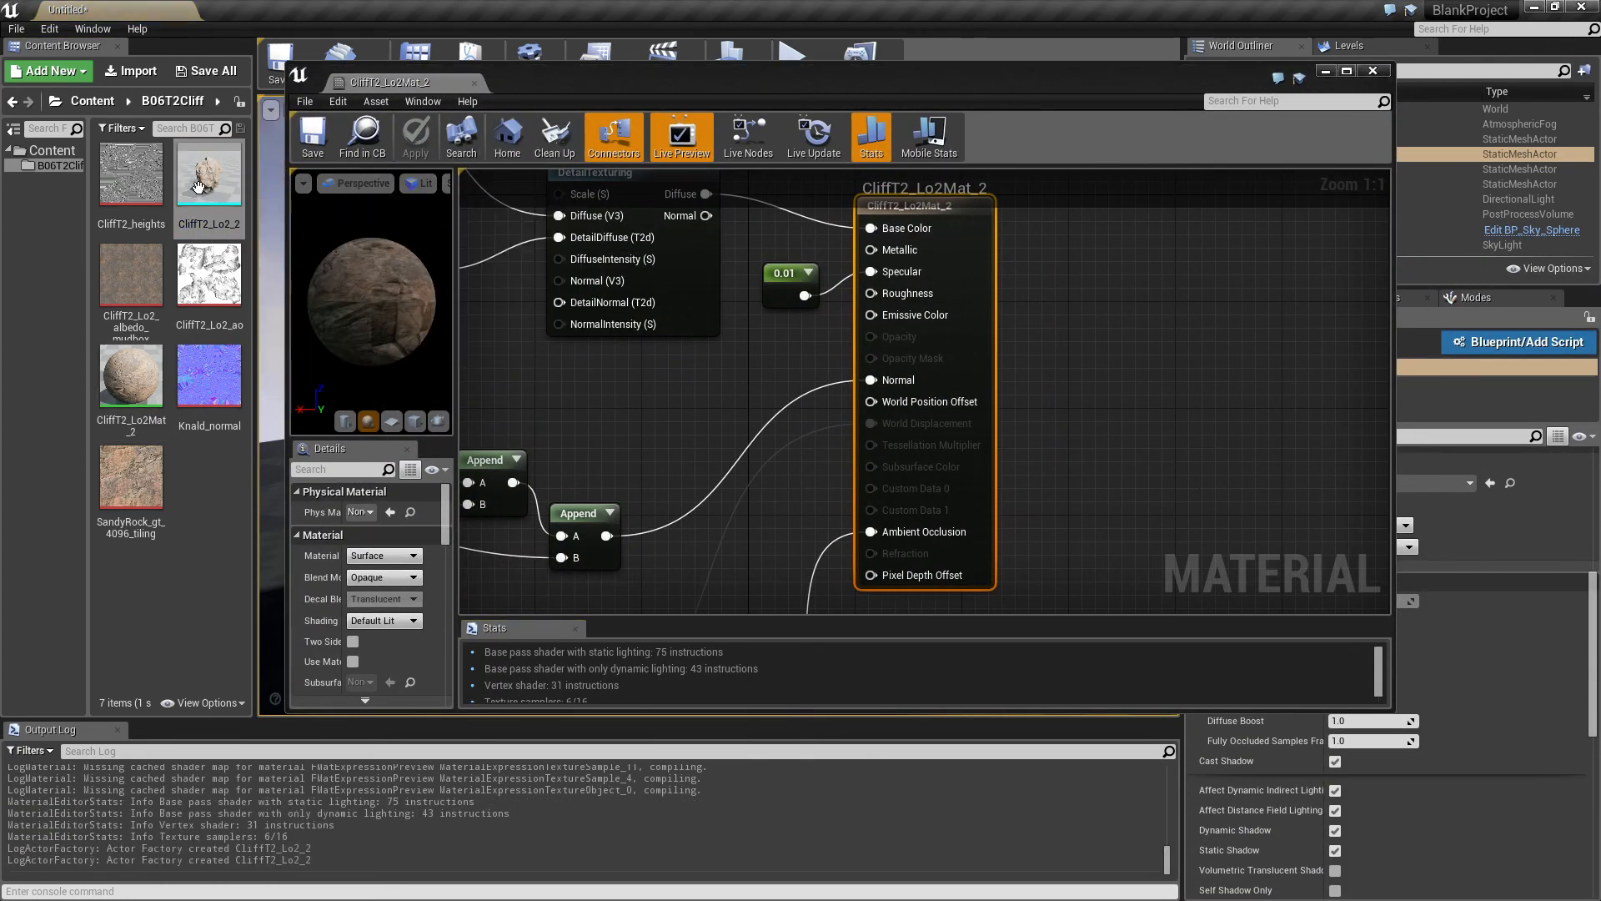
double_click(203, 183)
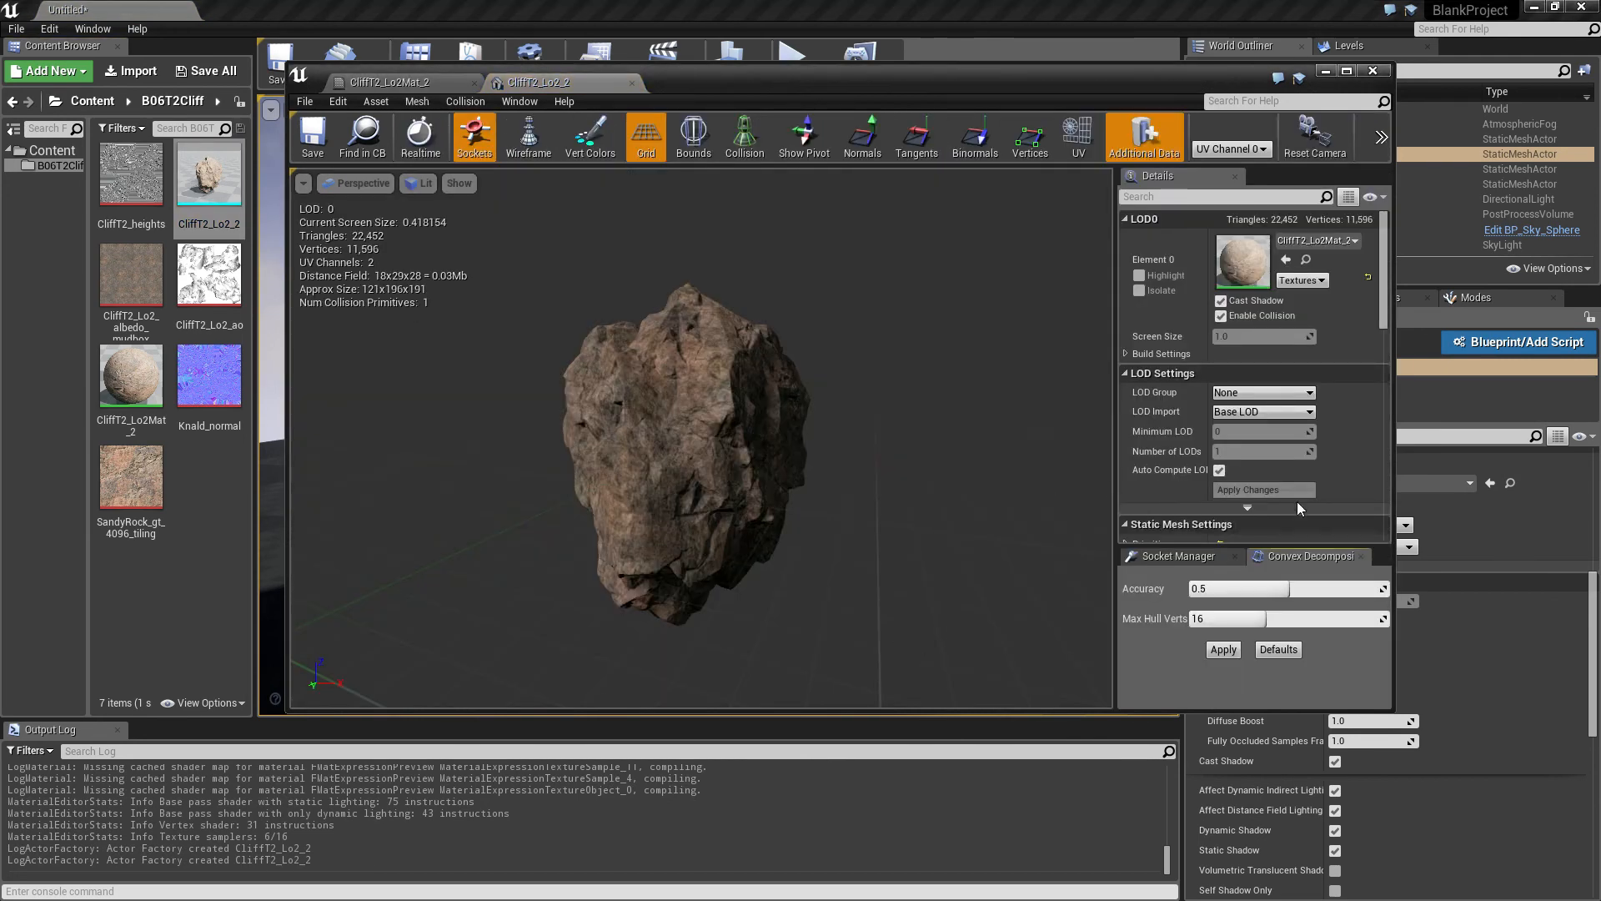
- Look through the CliffT2_Lo2_2 mesh's LOD, static mesh, light map, import, collision and navigation settings
scroll(1209, 504, down, 5)
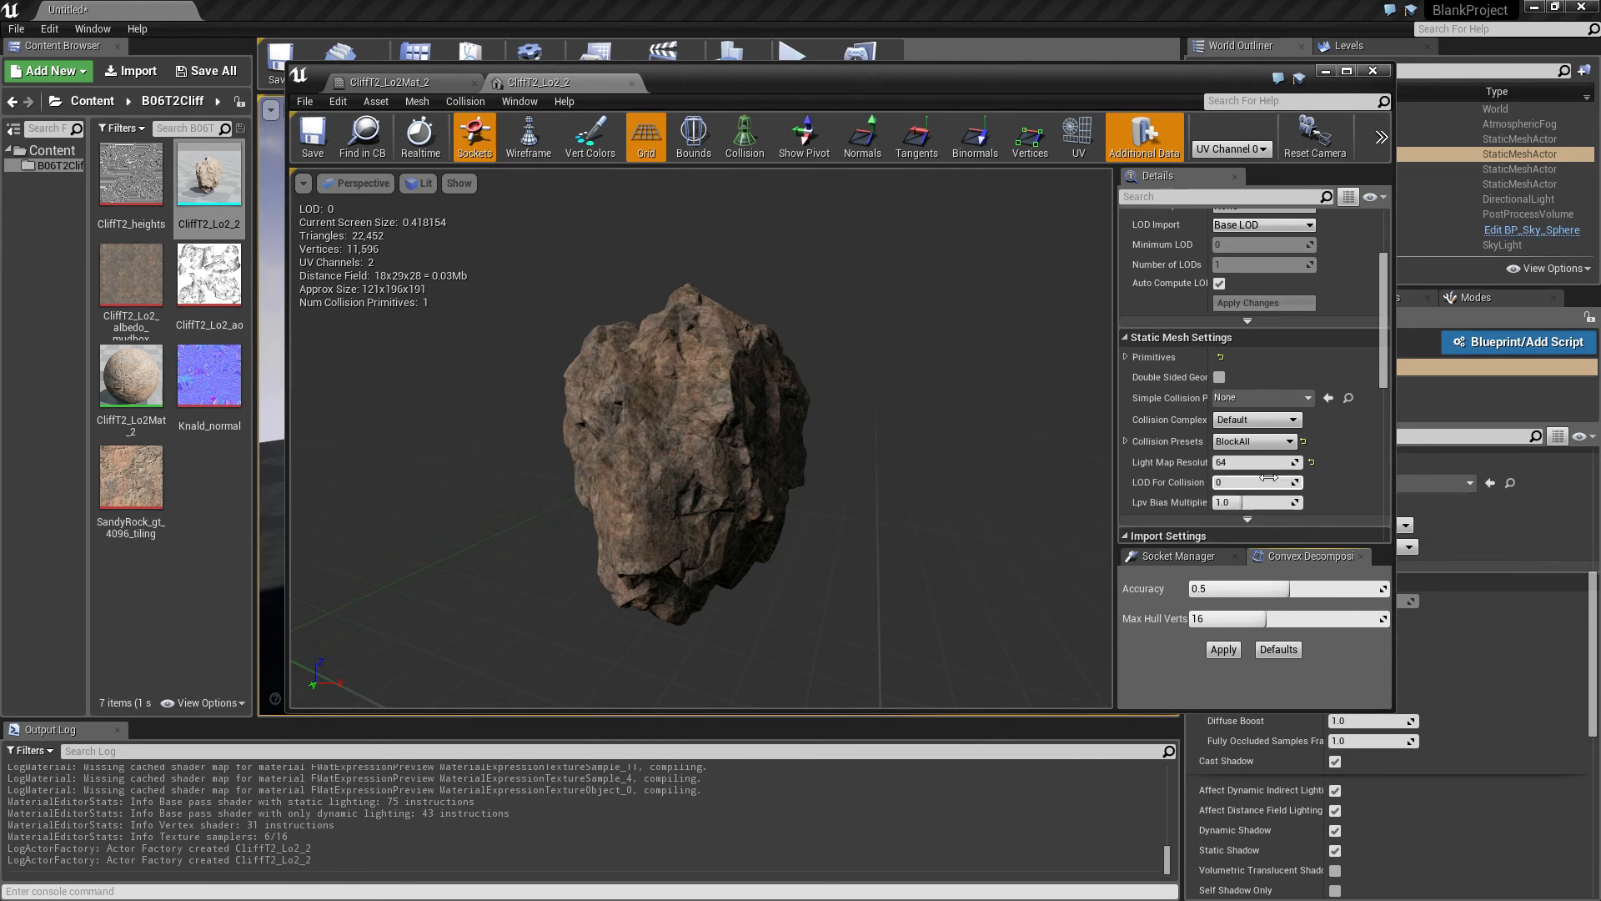
scroll(1270, 483, down, 2)
click(1247, 438)
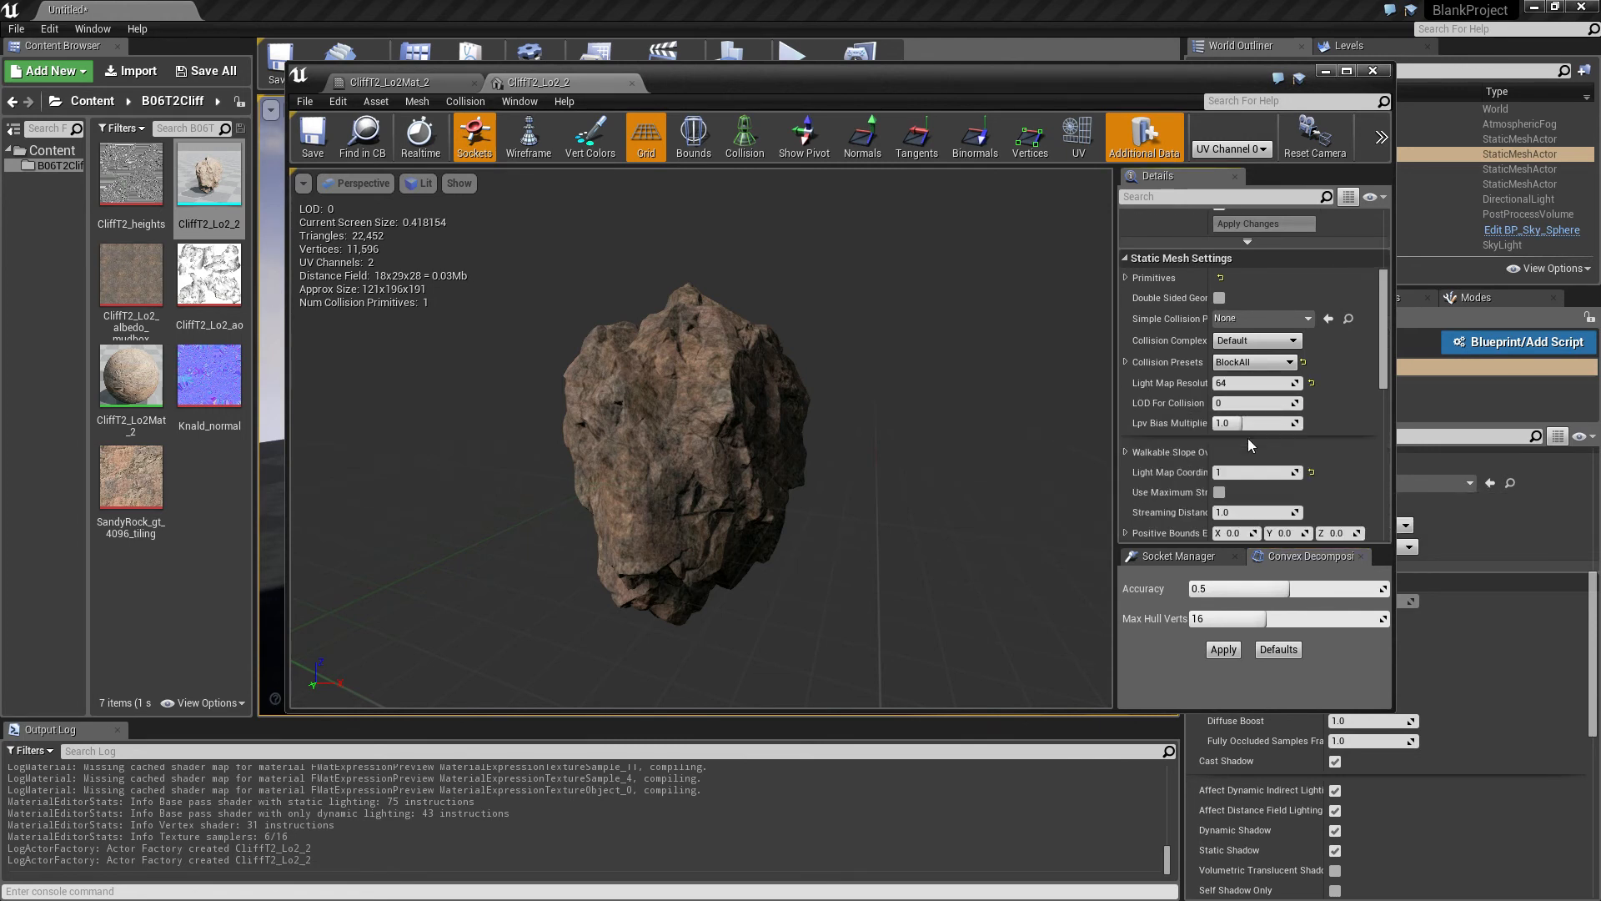
scroll(1305, 485, down, 2)
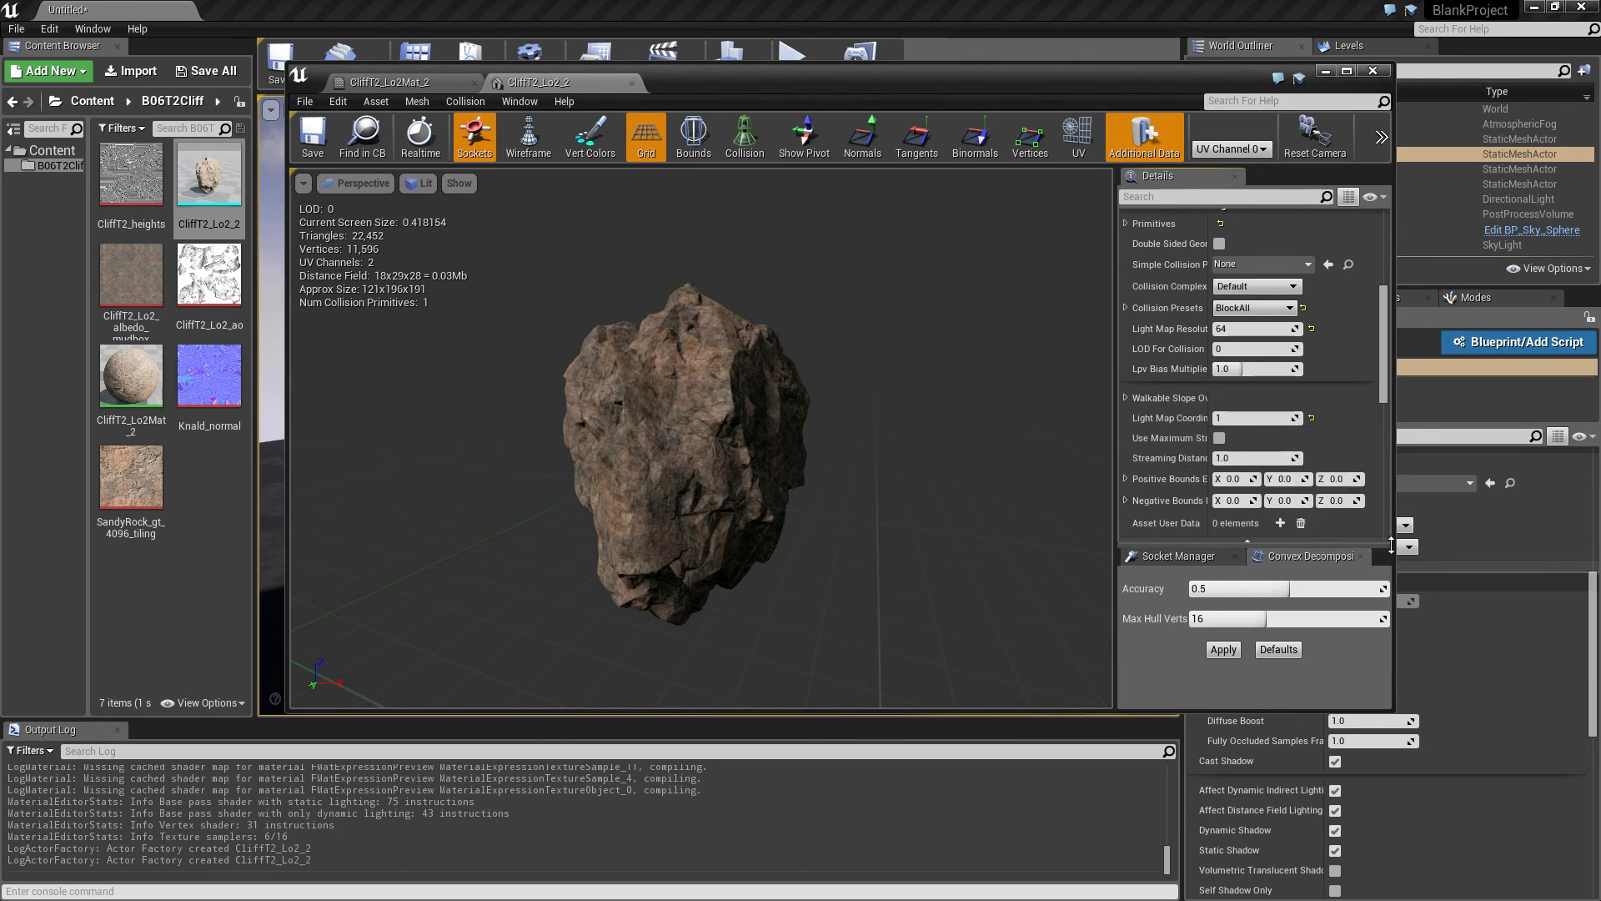
scroll(1257, 469, down, 5)
scroll(1254, 464, down, 10)
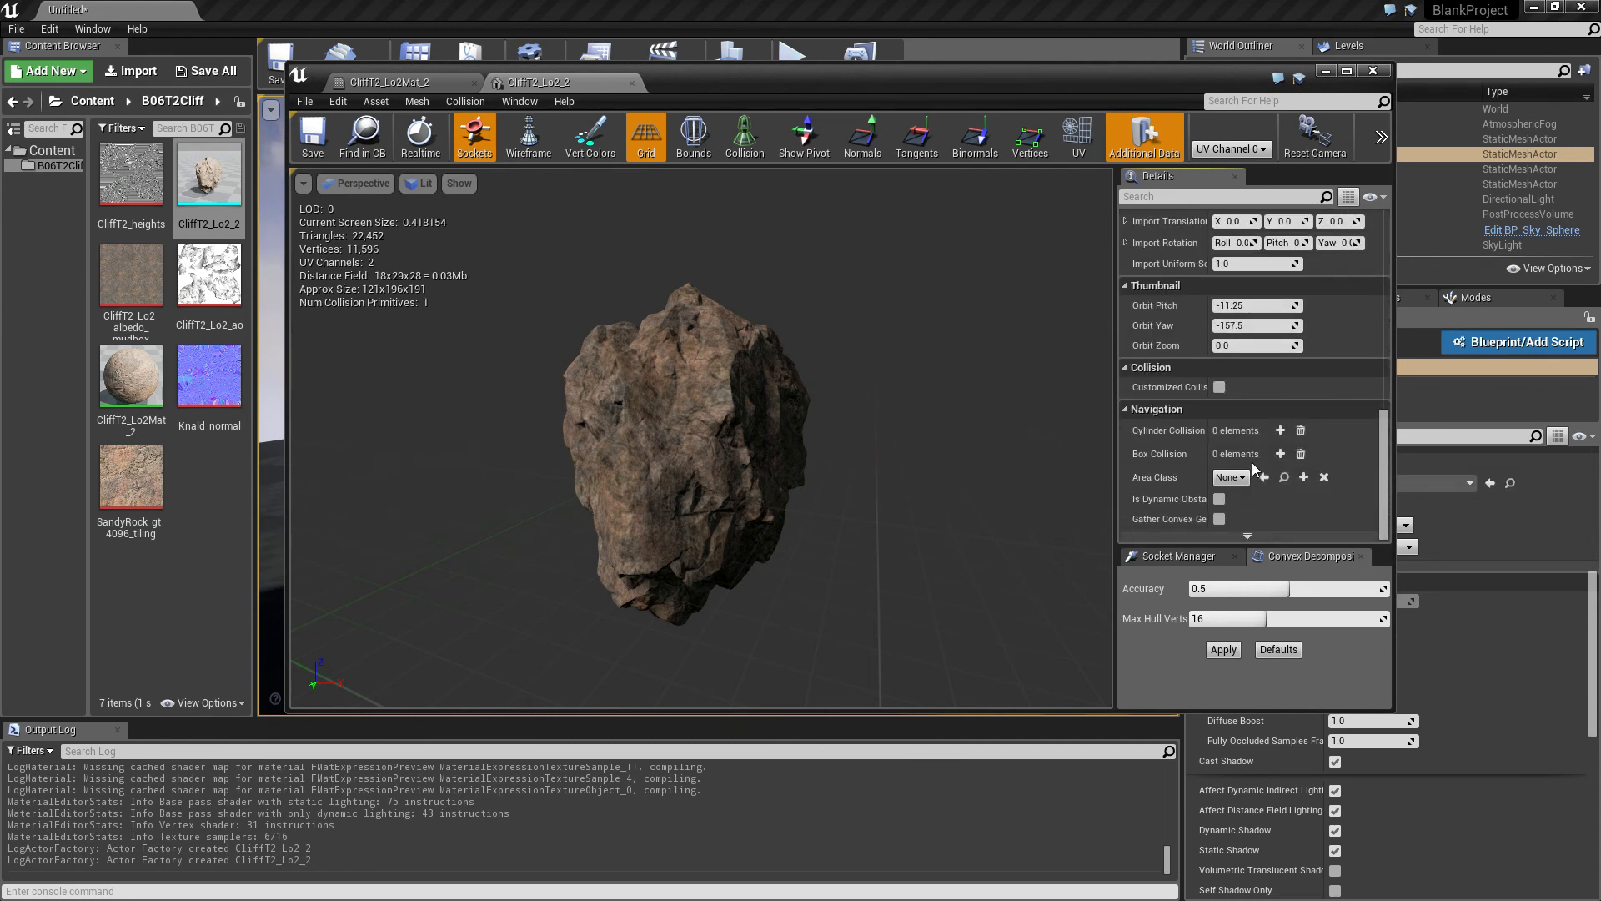
scroll(1259, 475, up, 4)
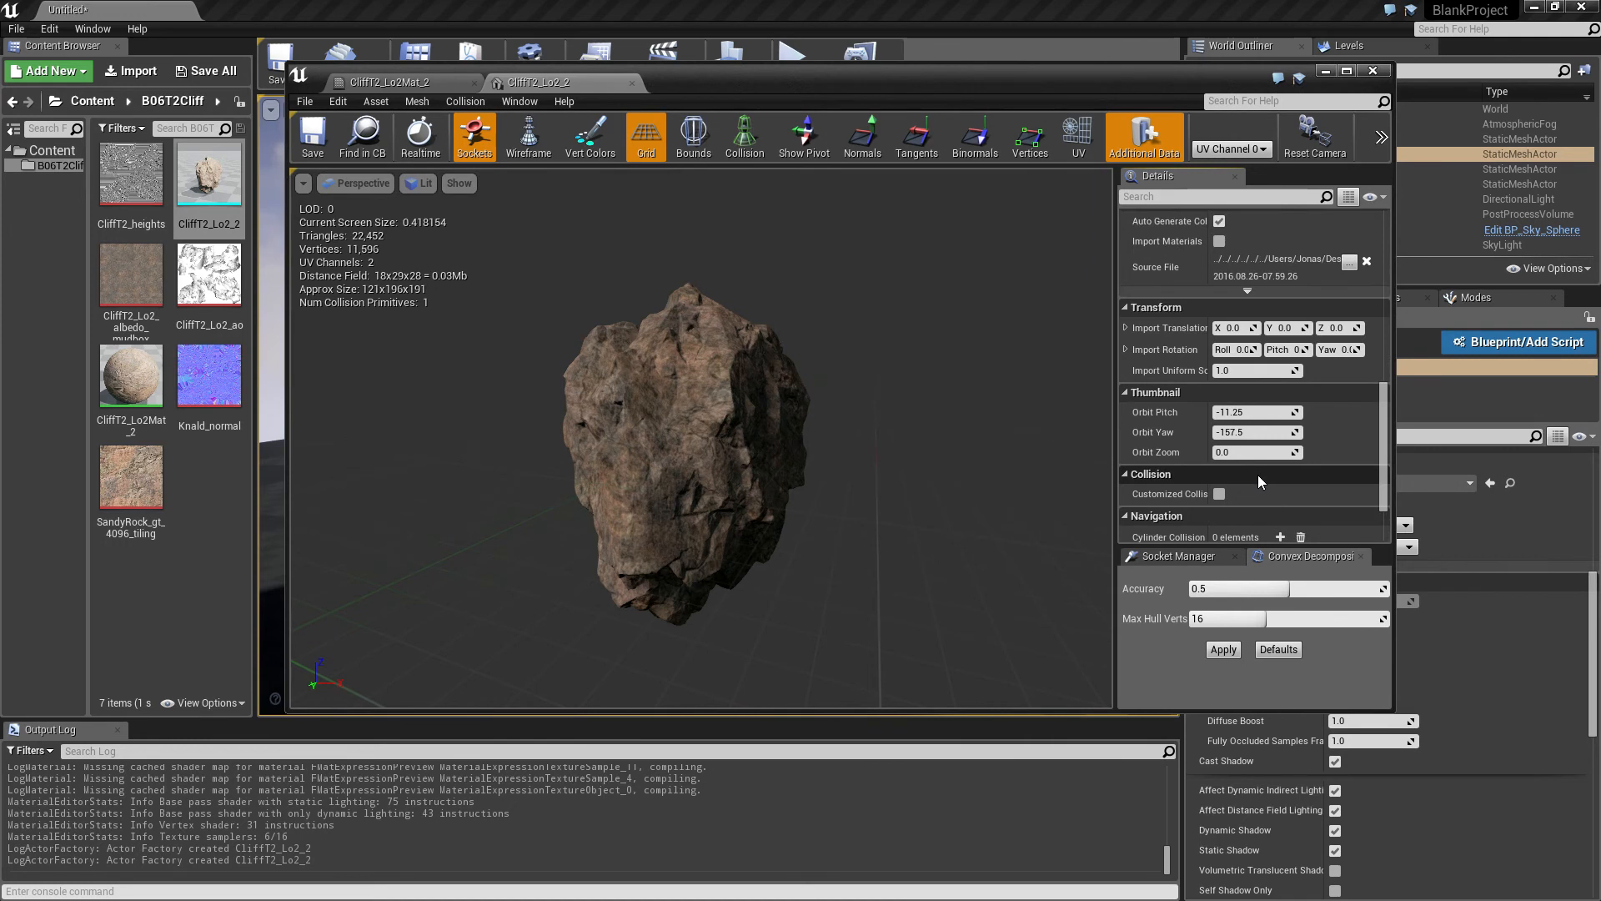
scroll(1257, 474, up, 10)
scroll(1258, 474, up, 3)
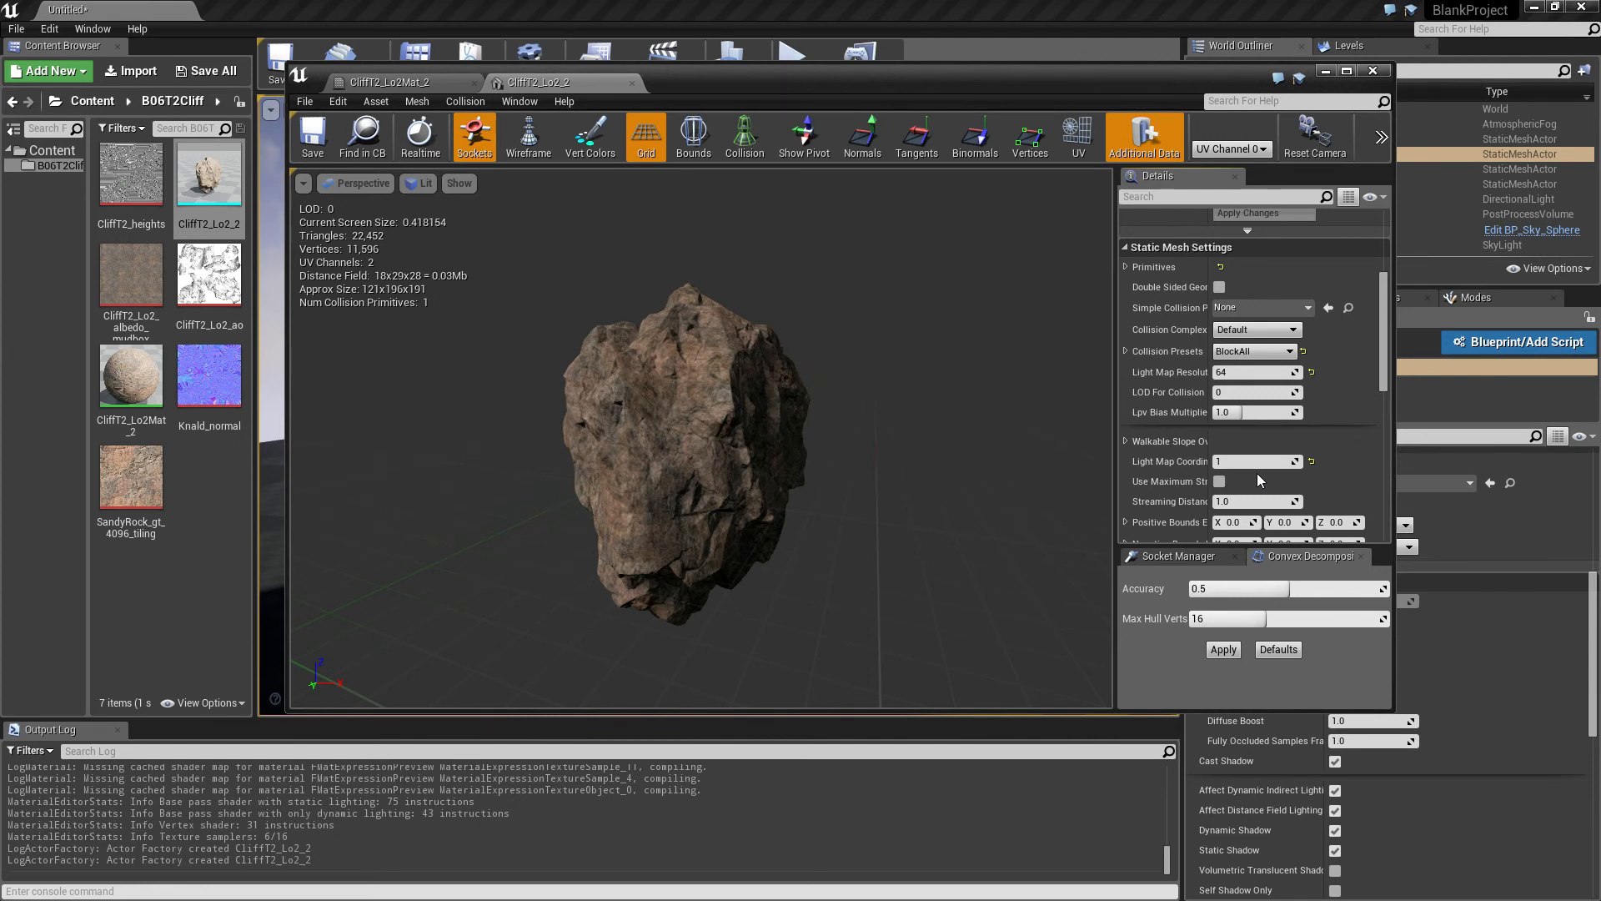
mouse_move(1171, 481)
scroll(1240, 502, down, 3)
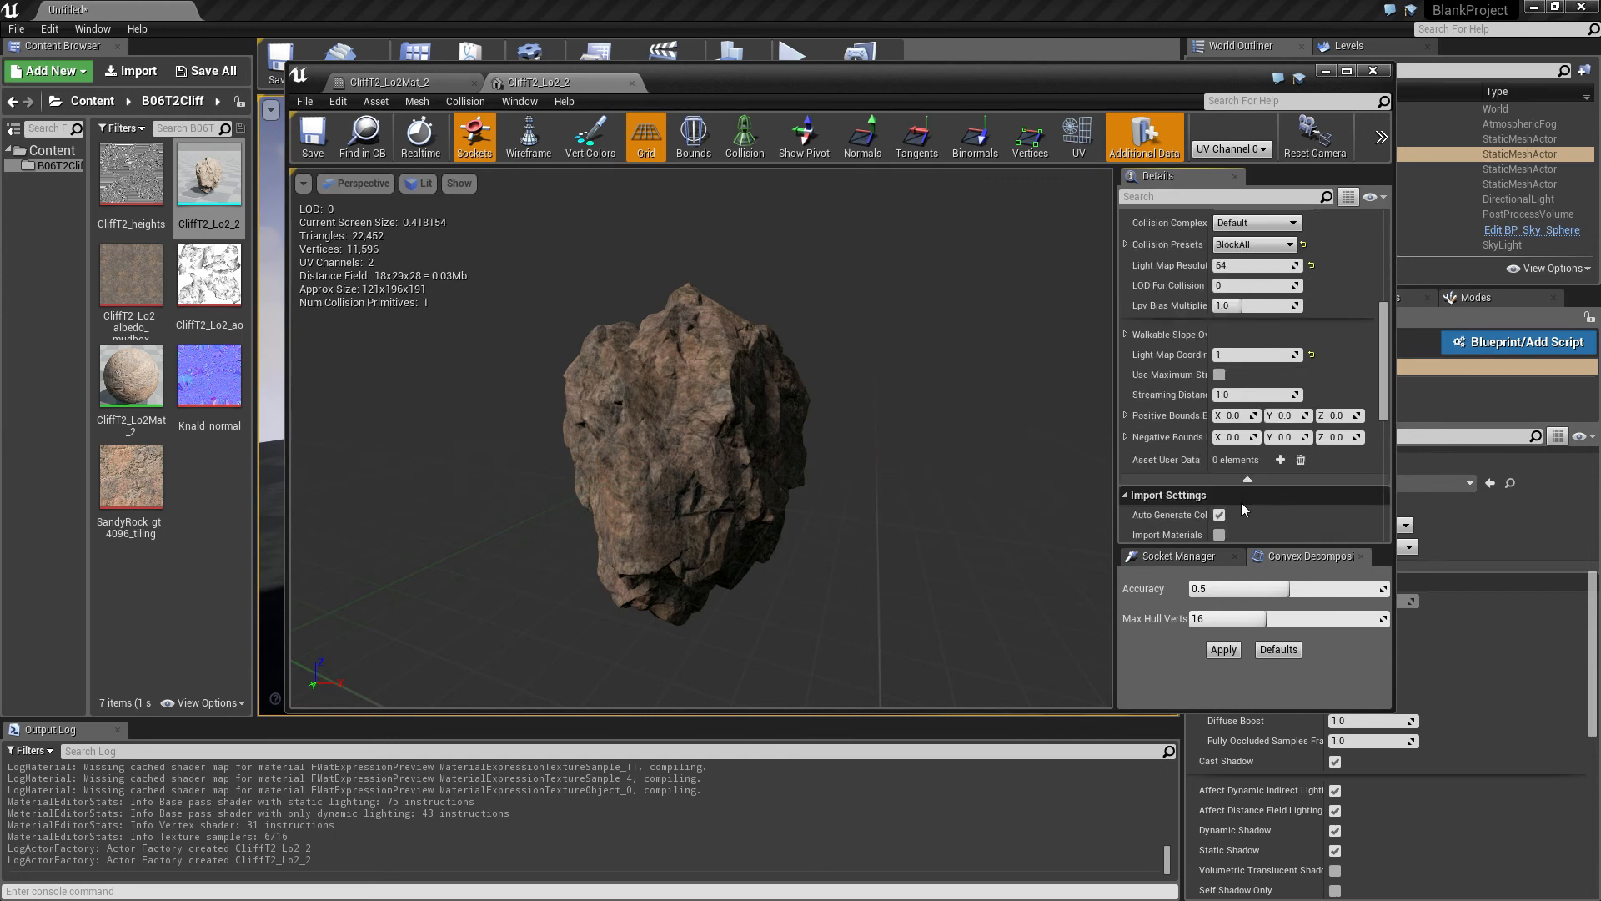
scroll(1248, 502, up, 5)
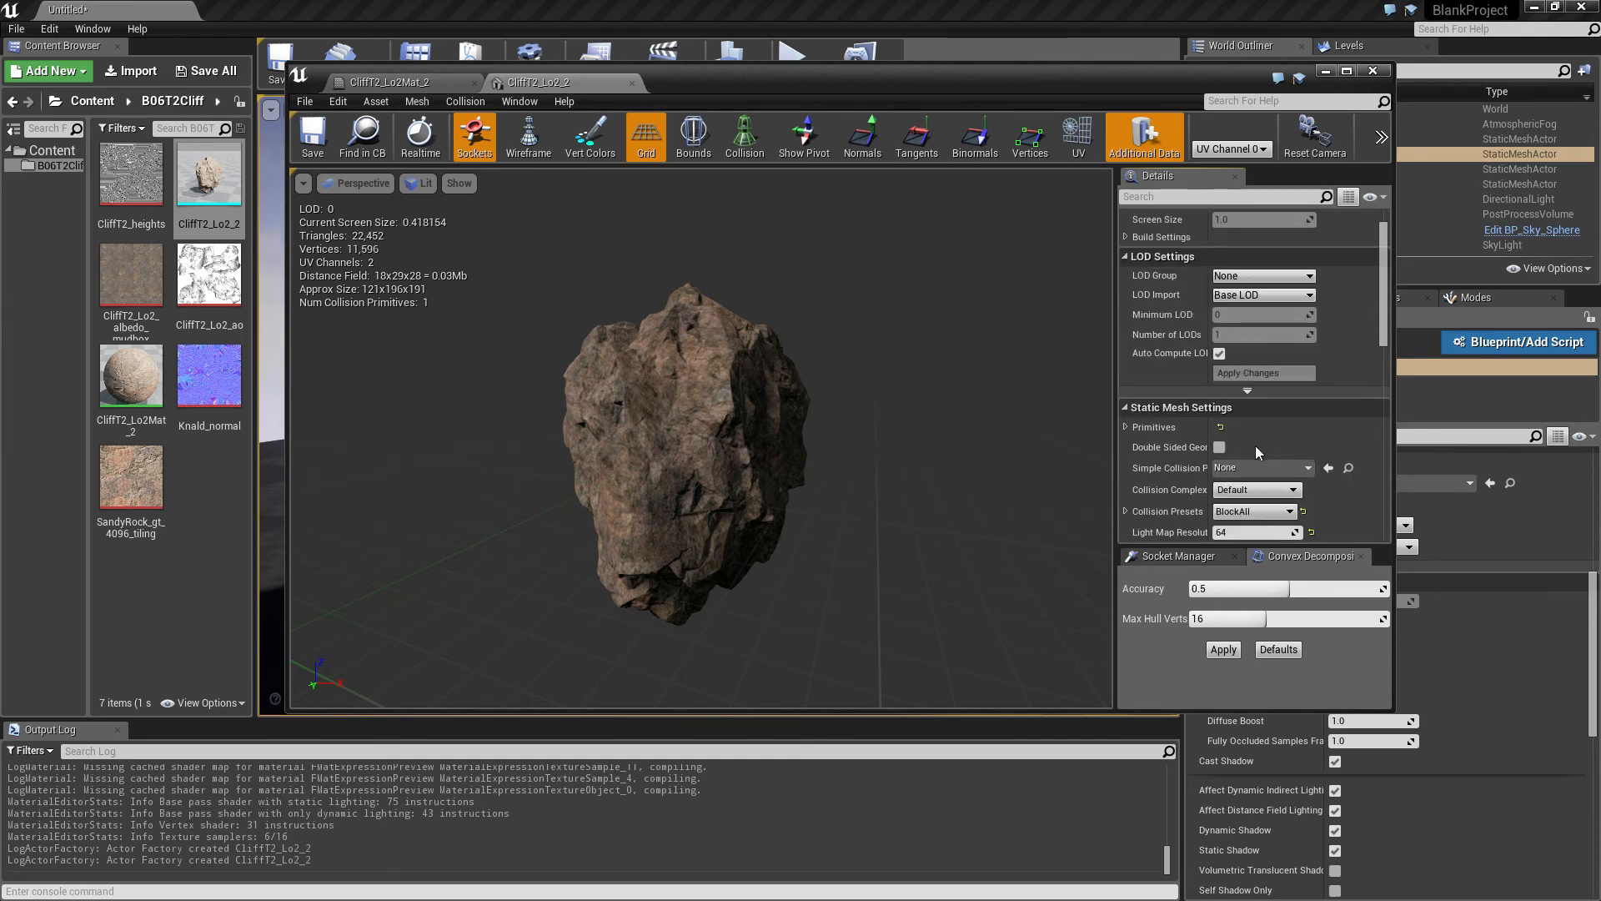
scroll(1254, 445, up, 4)
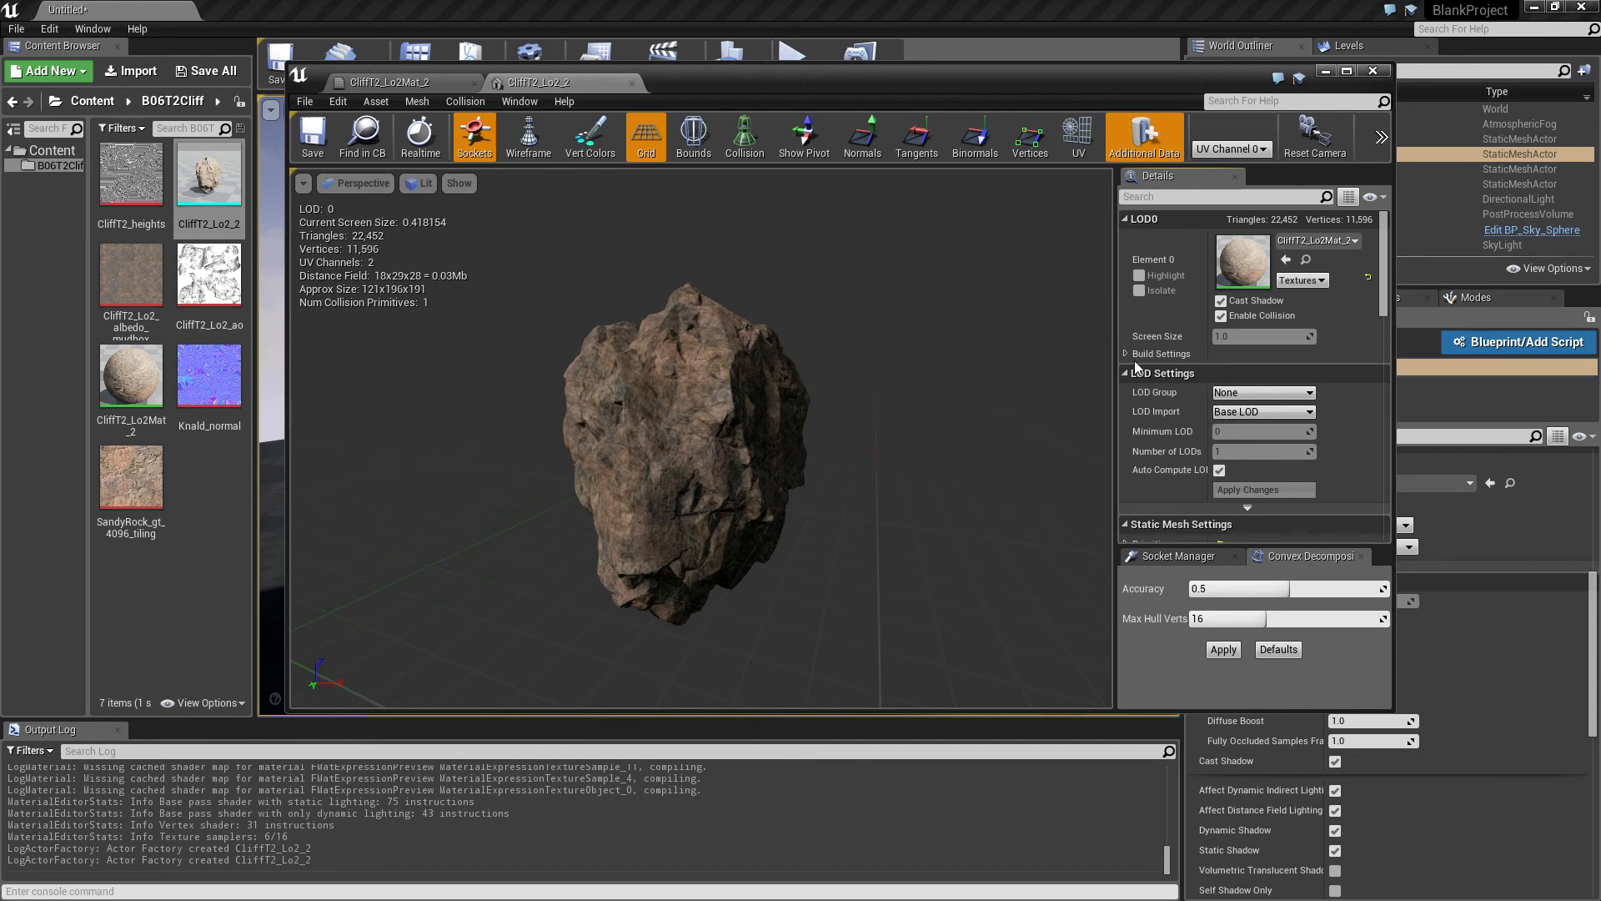
- Expand the mesh's LOD0 build settings and widen the details area and its label column until the setting names are fully readable
click(1125, 353)
scroll(1274, 478, down, 4)
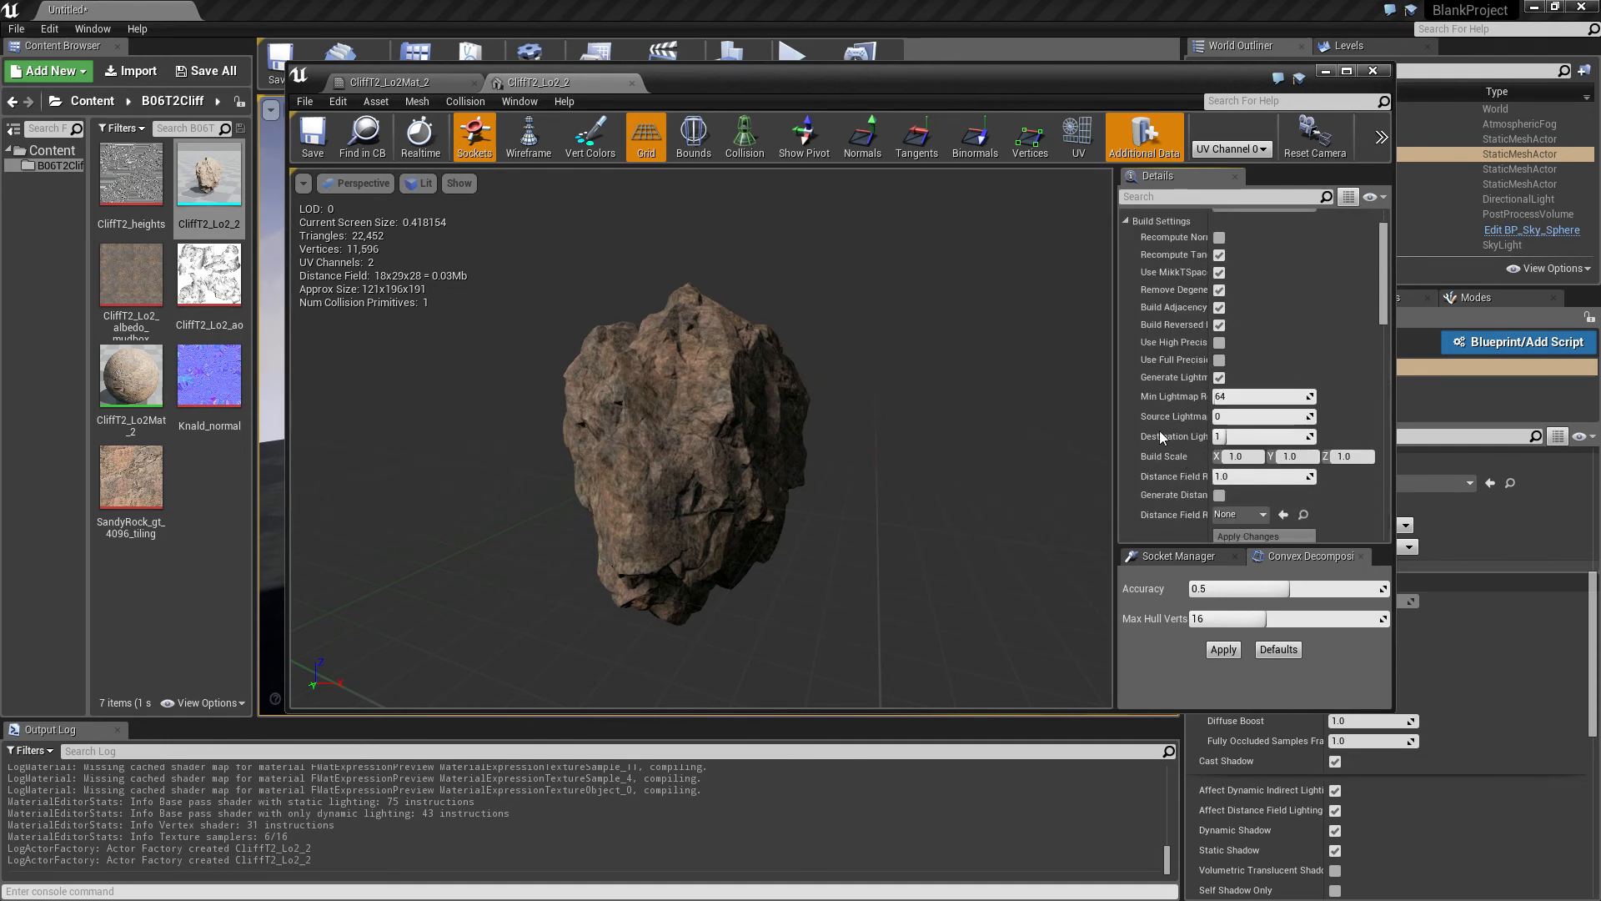
drag(1113, 439, 953, 444)
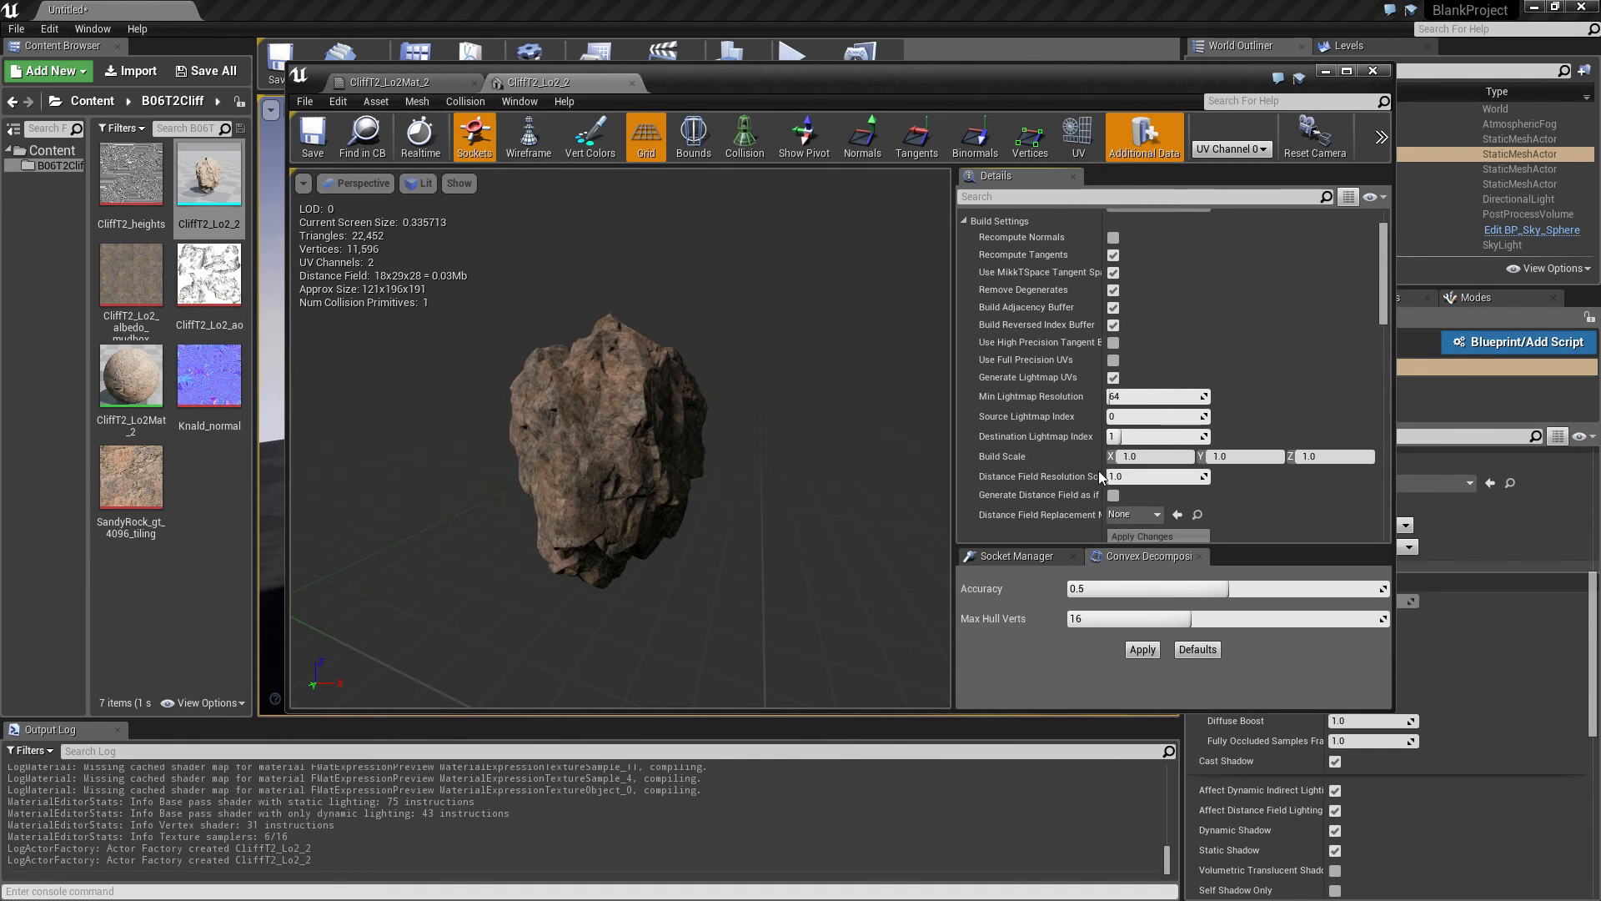
drag(1101, 476, 1163, 476)
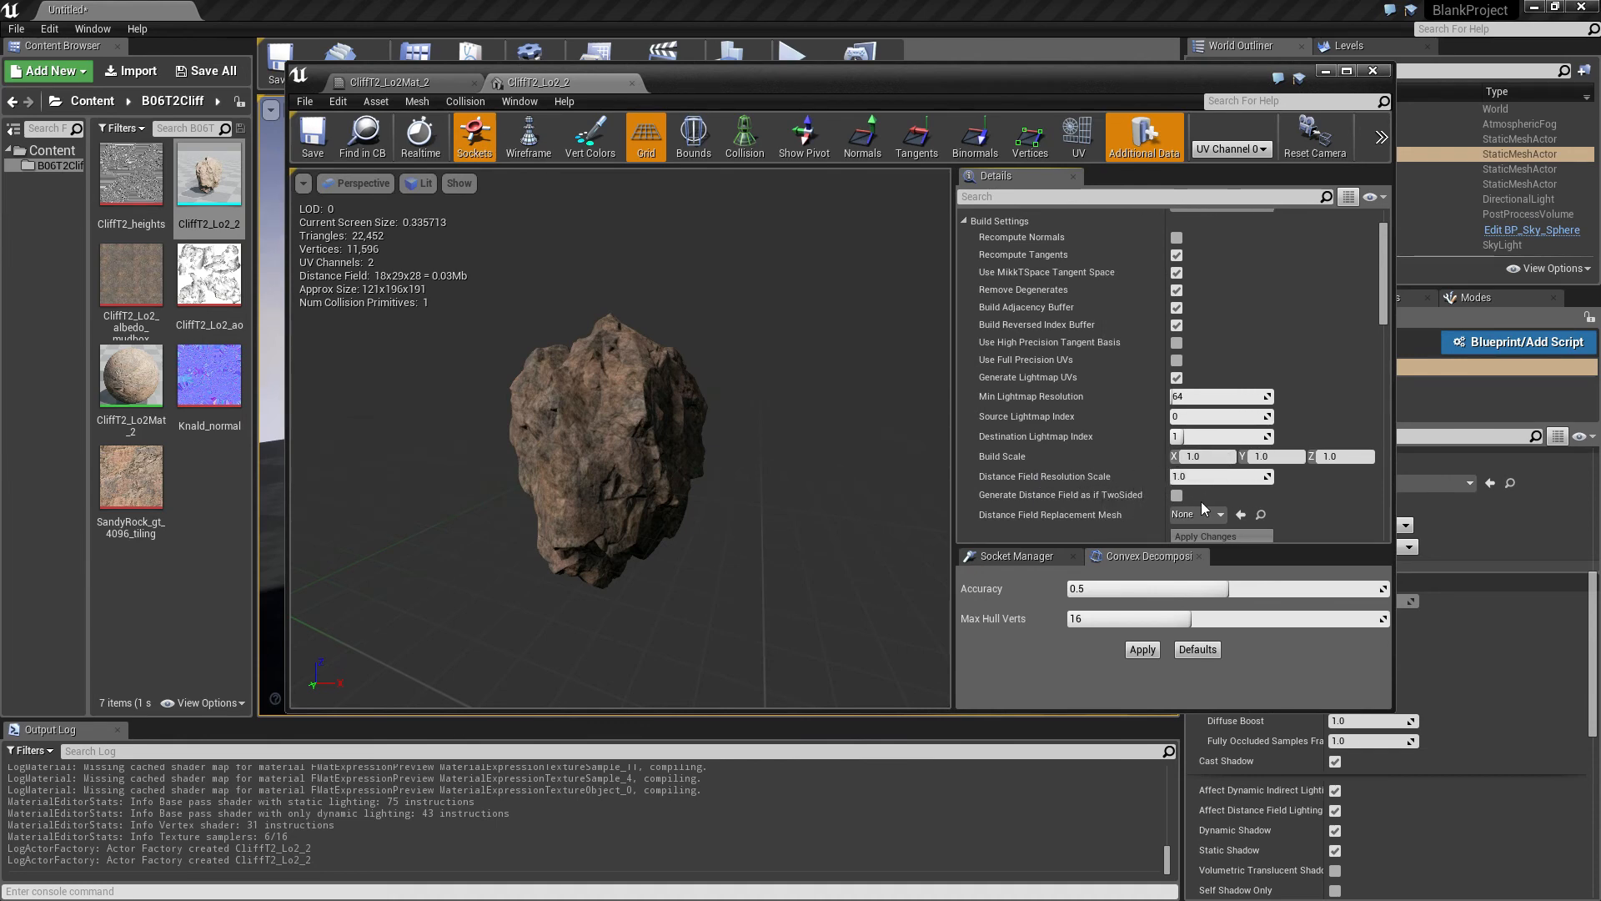
- Set the cliff mesh's Distance Field Resolution Scale to 2.0, save the mesh and rebuild the level's lighting
drag(723, 78, 479, 340)
click(971, 704)
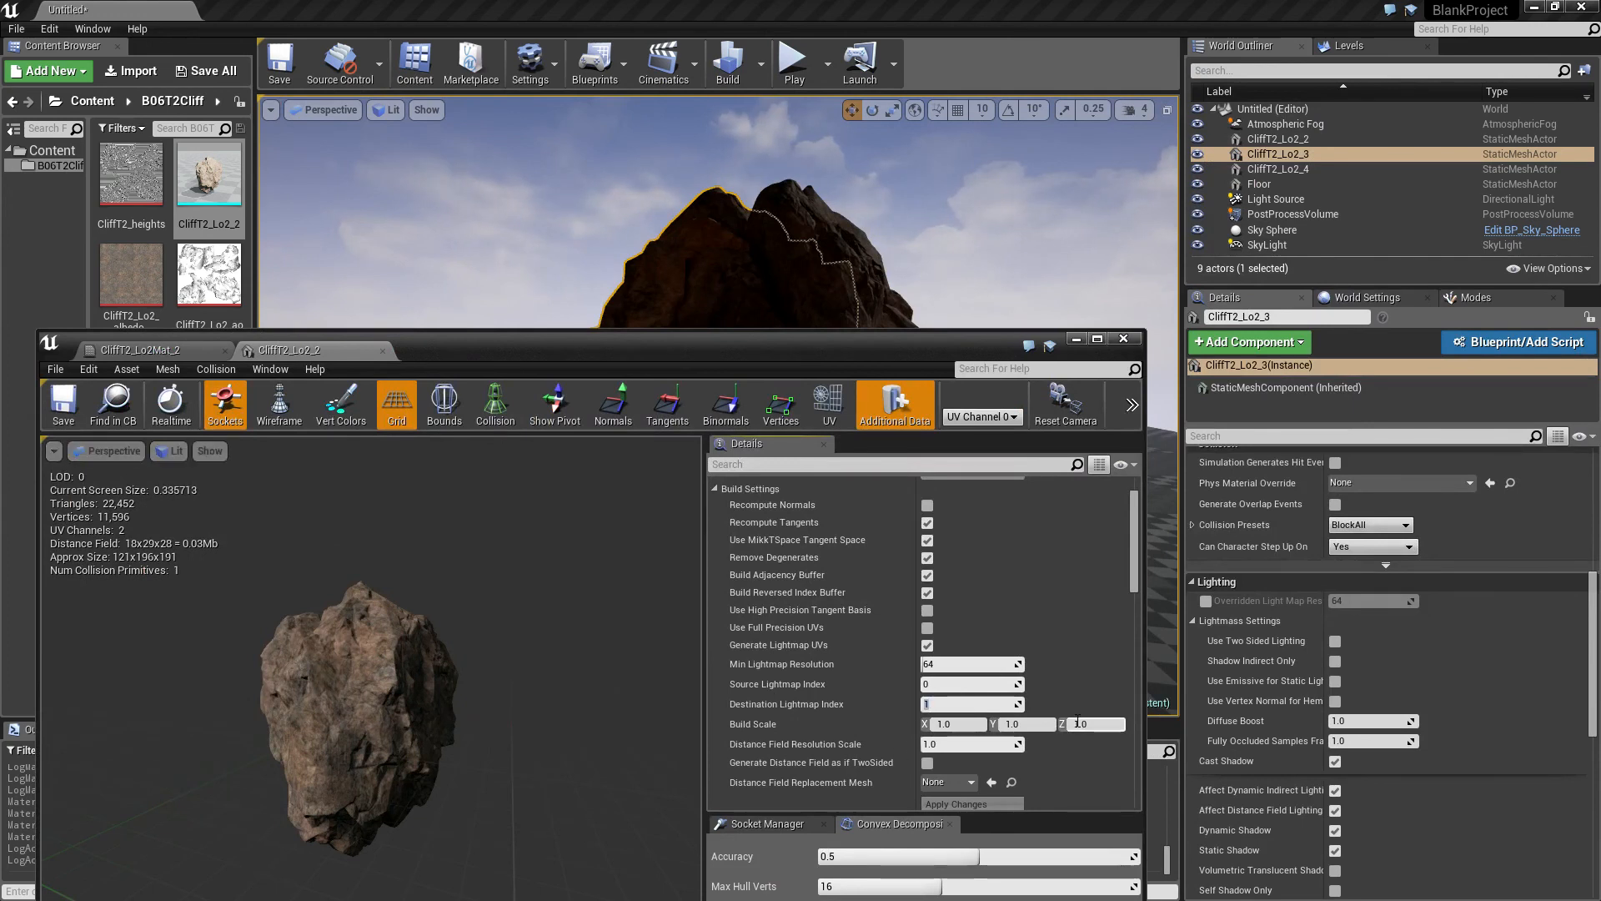
click(989, 744)
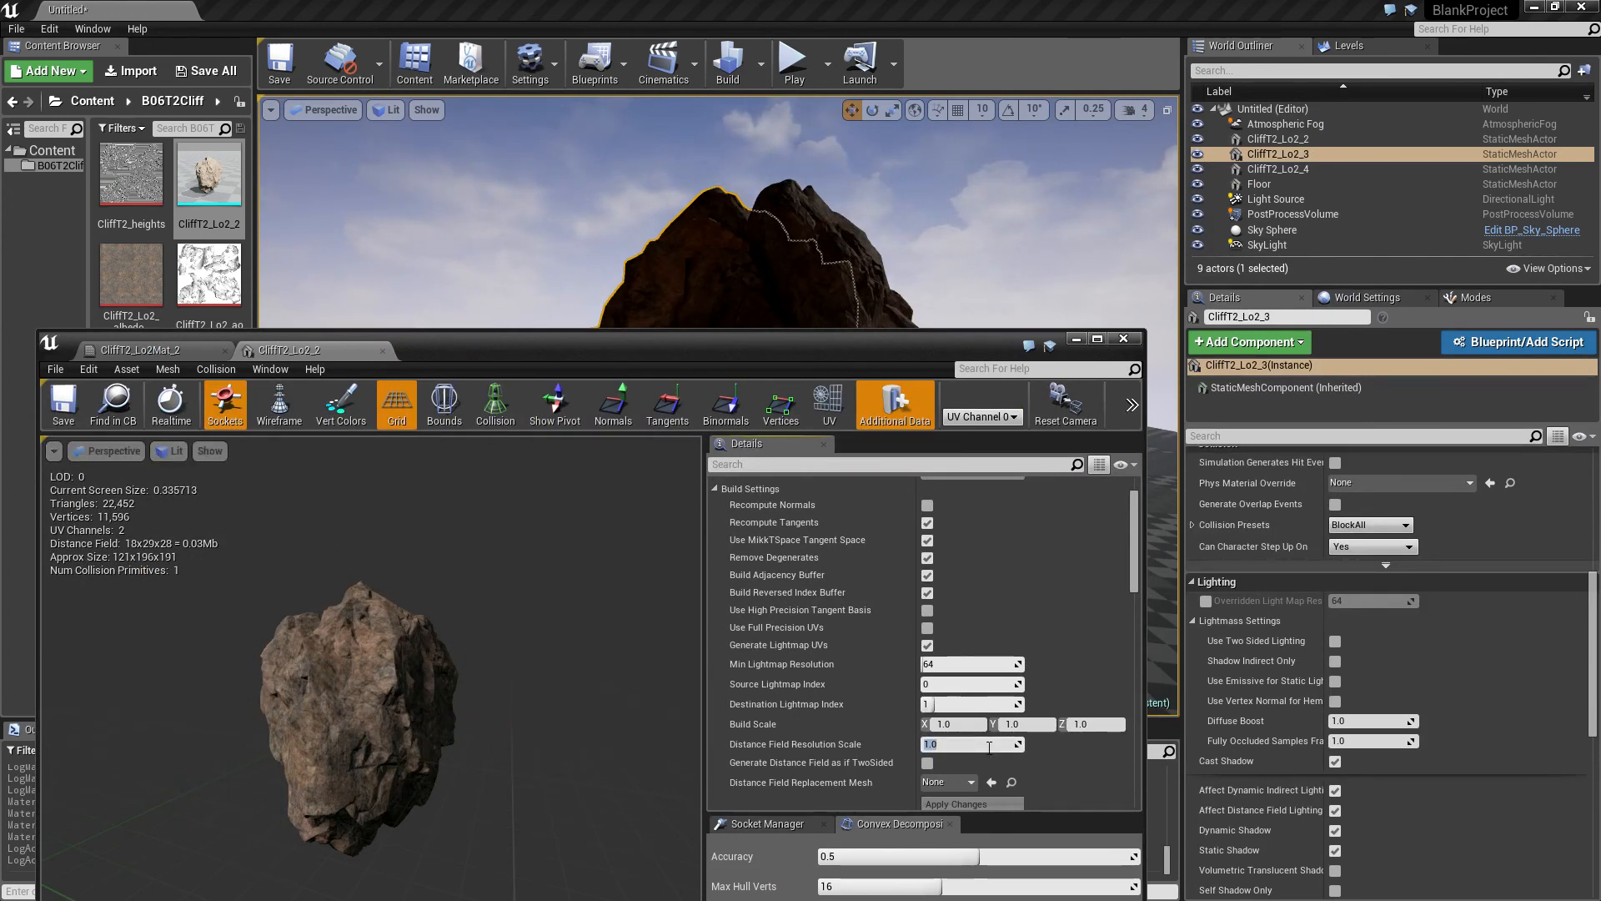
text(2)
key(Return)
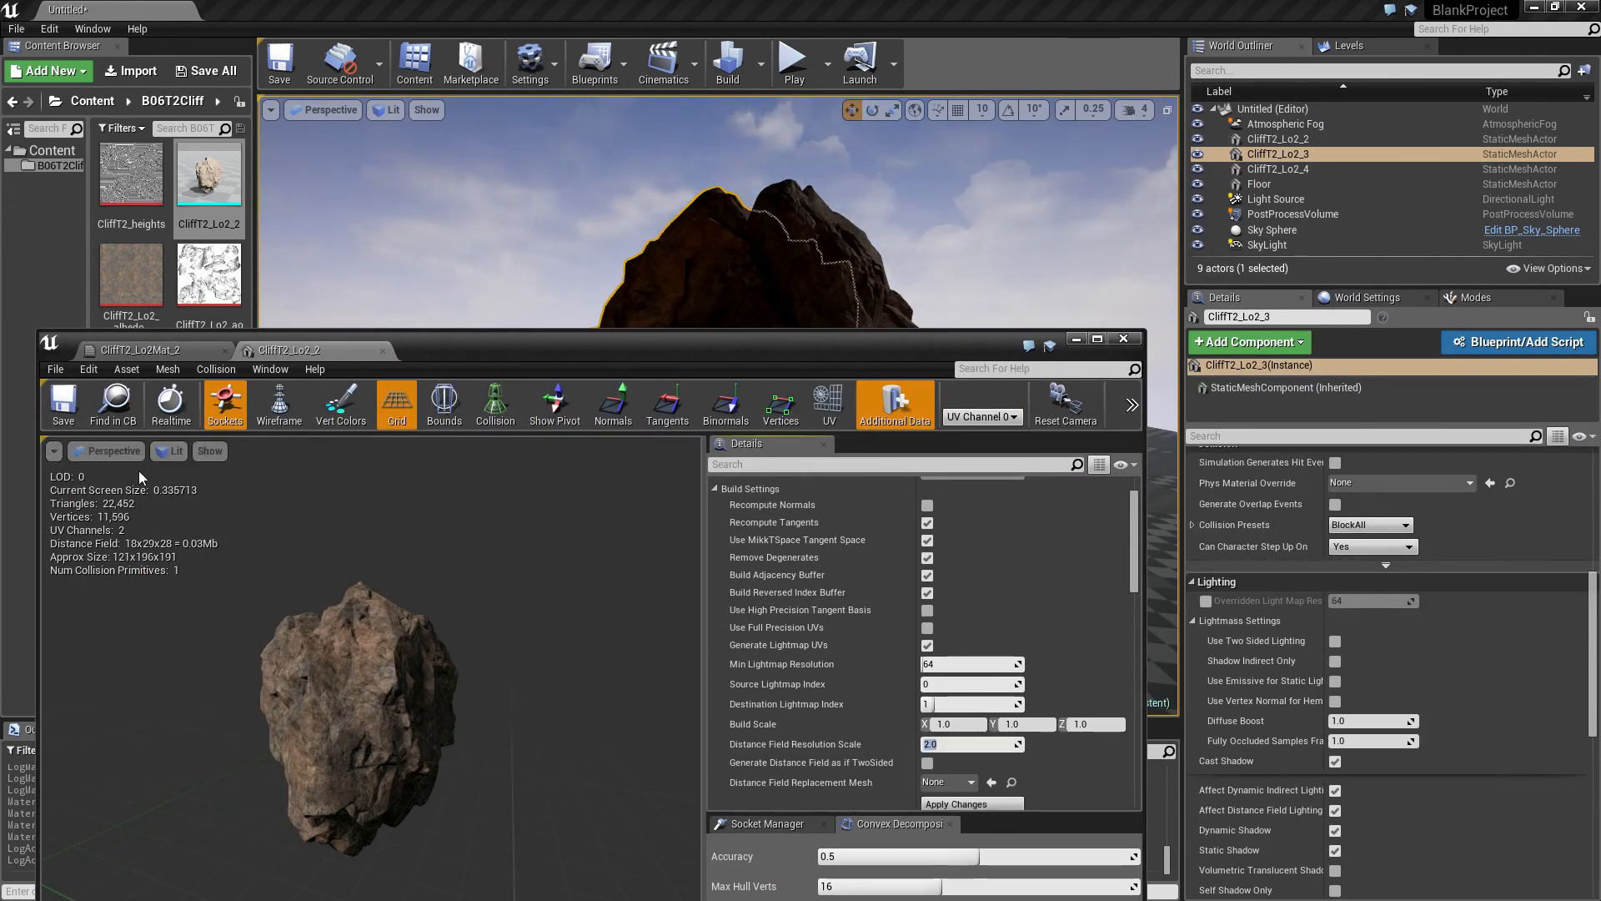
click(63, 405)
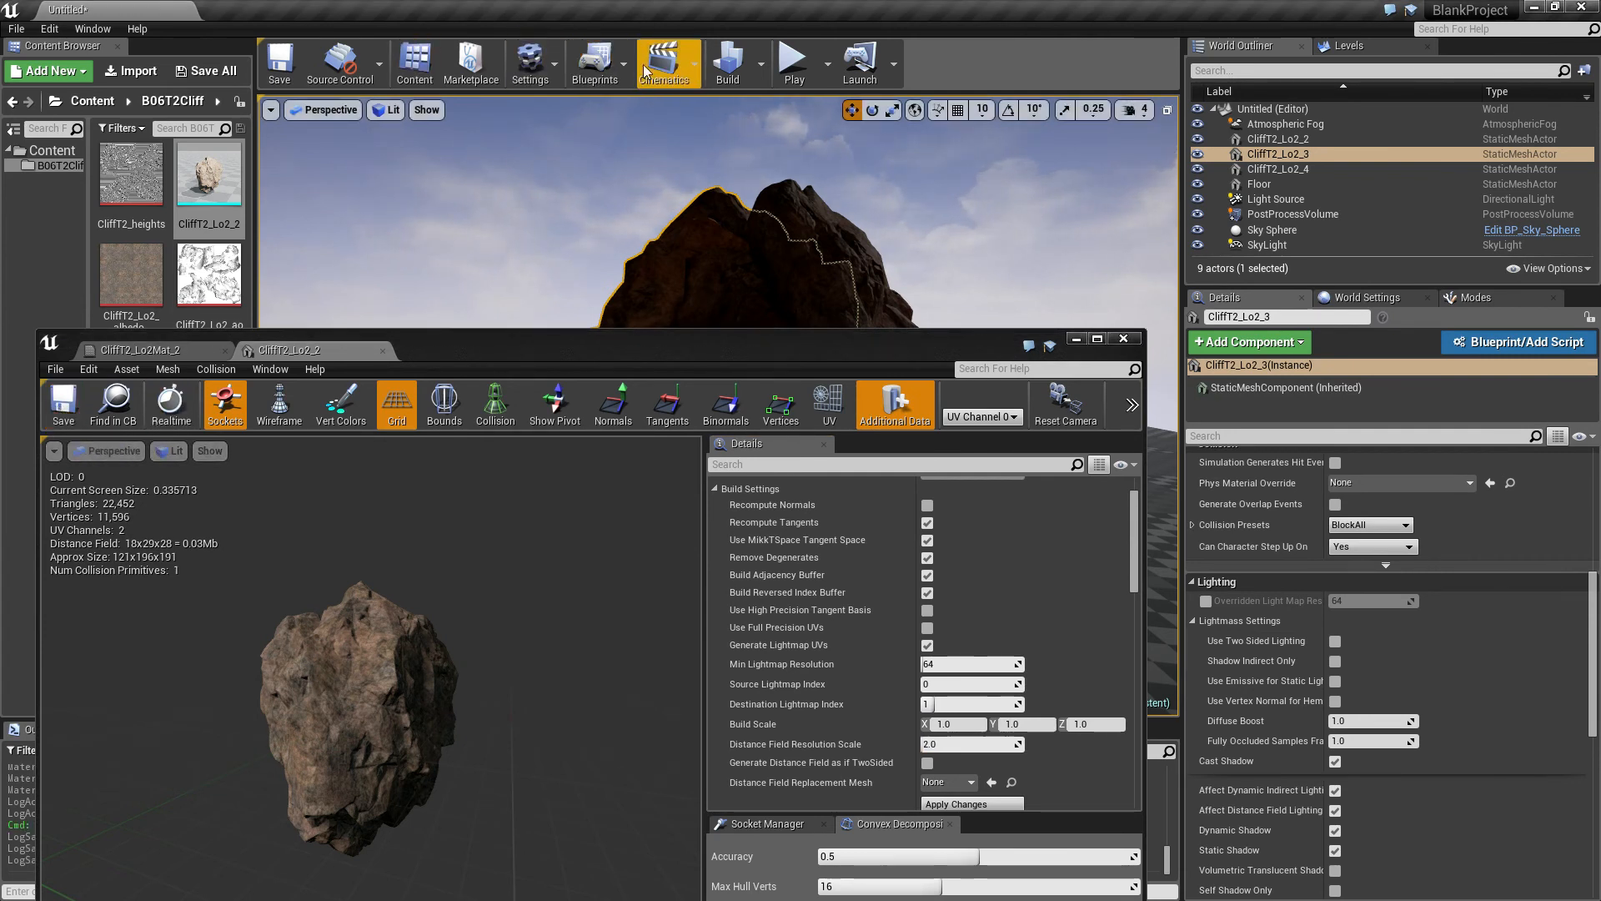
click(730, 67)
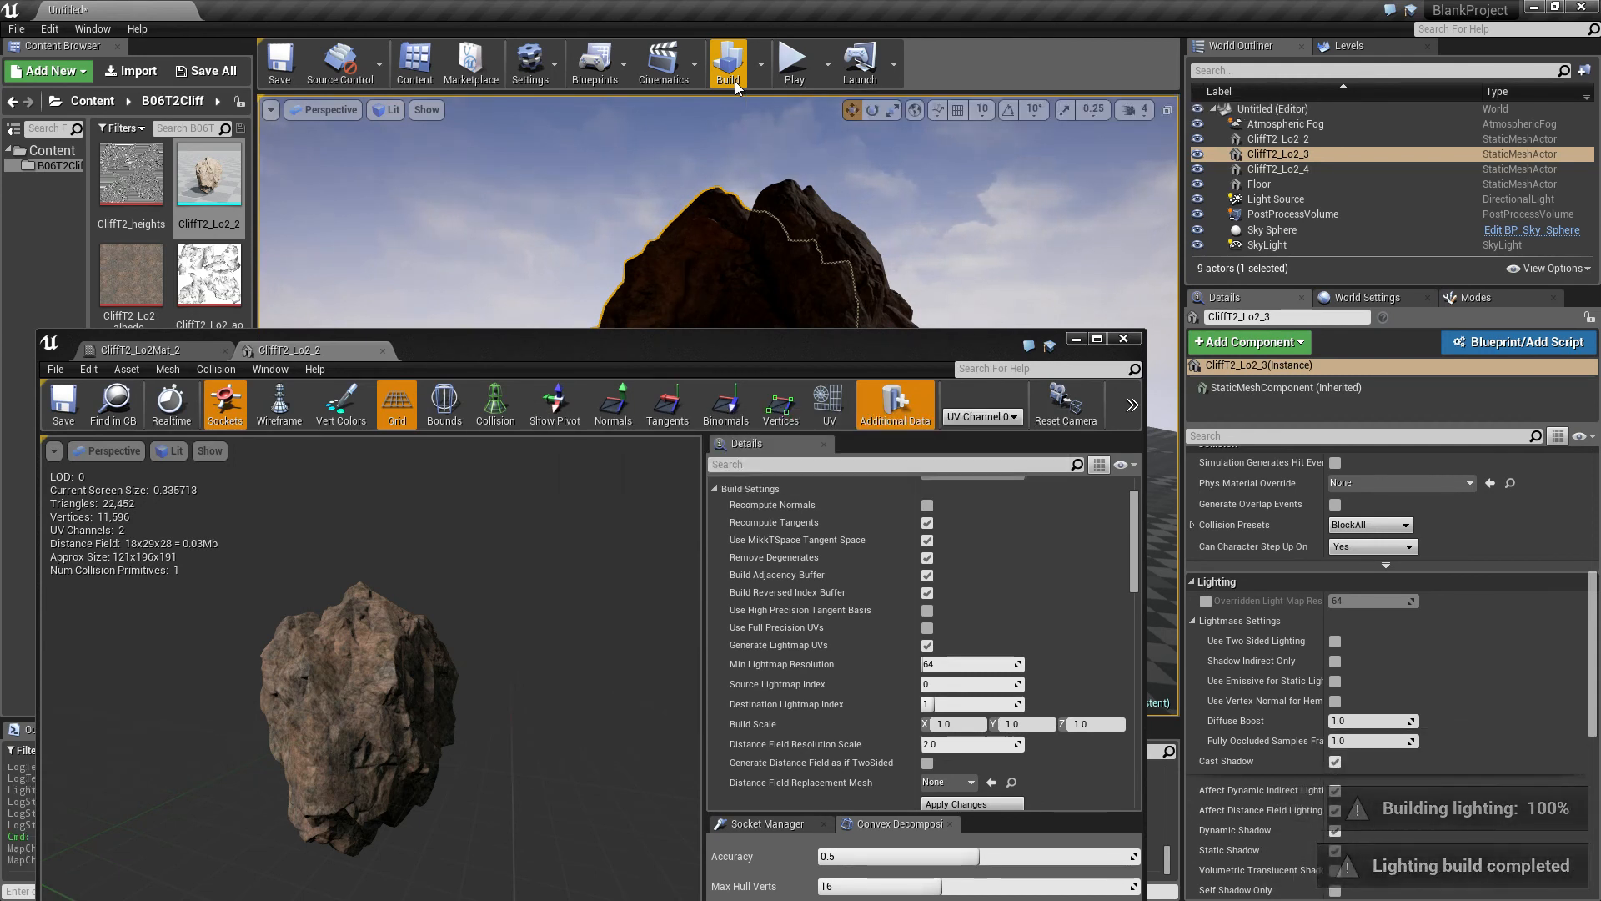
- Set the cliff mesh's Distance Field Resolution Scale back to 1.0, save the mesh and close its editor window
drag(668, 339, 879, 198)
click(594, 213)
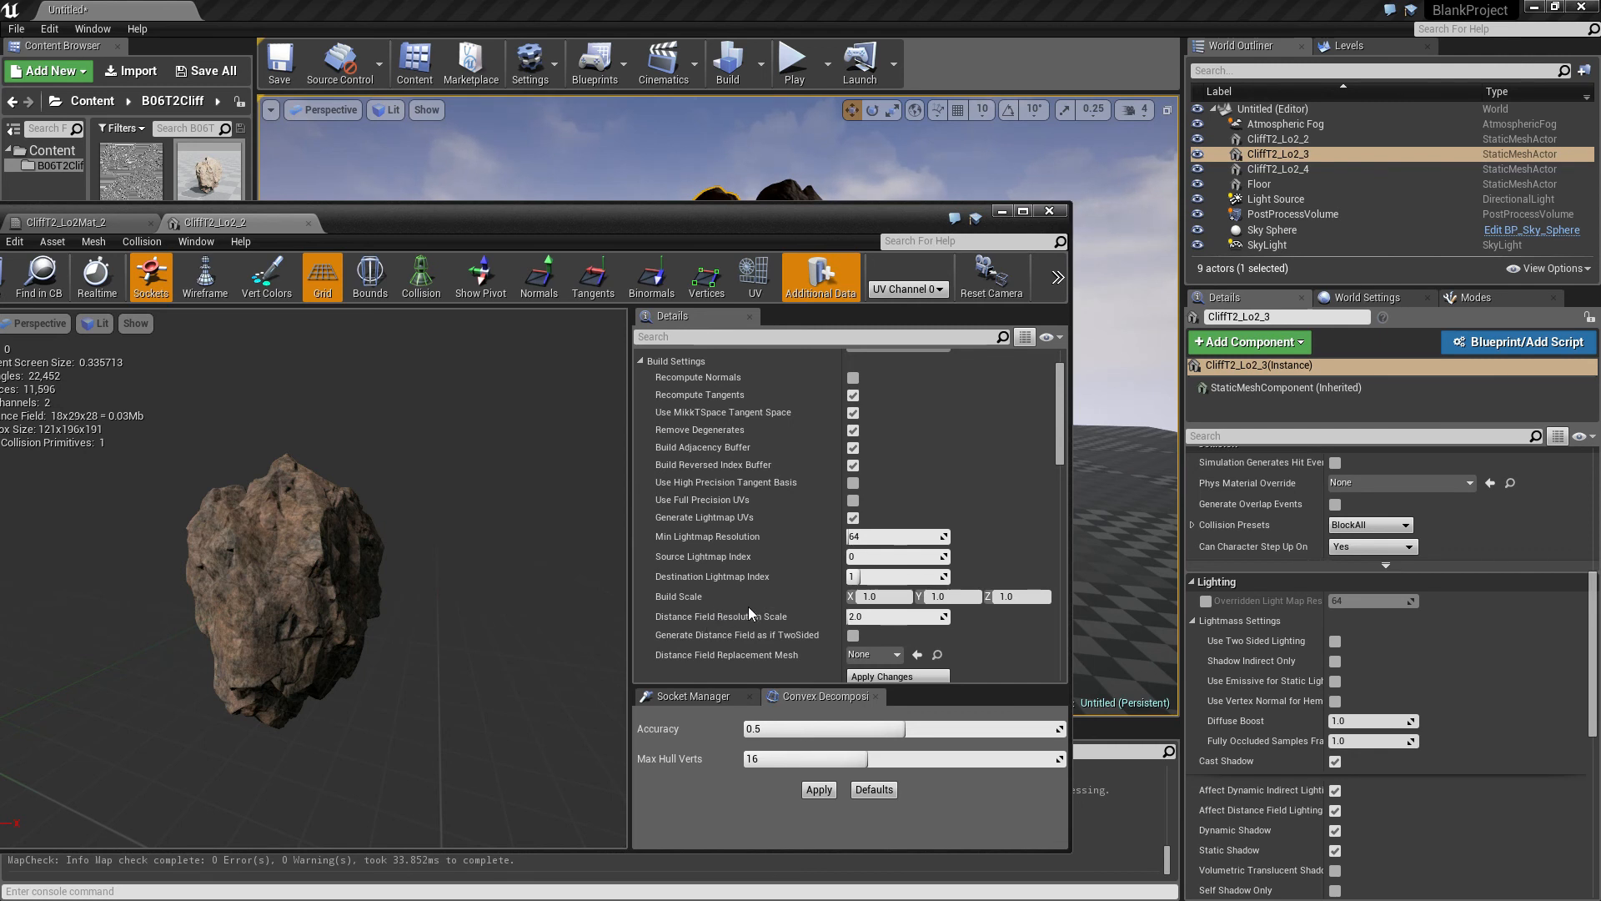
click(879, 614)
text(1)
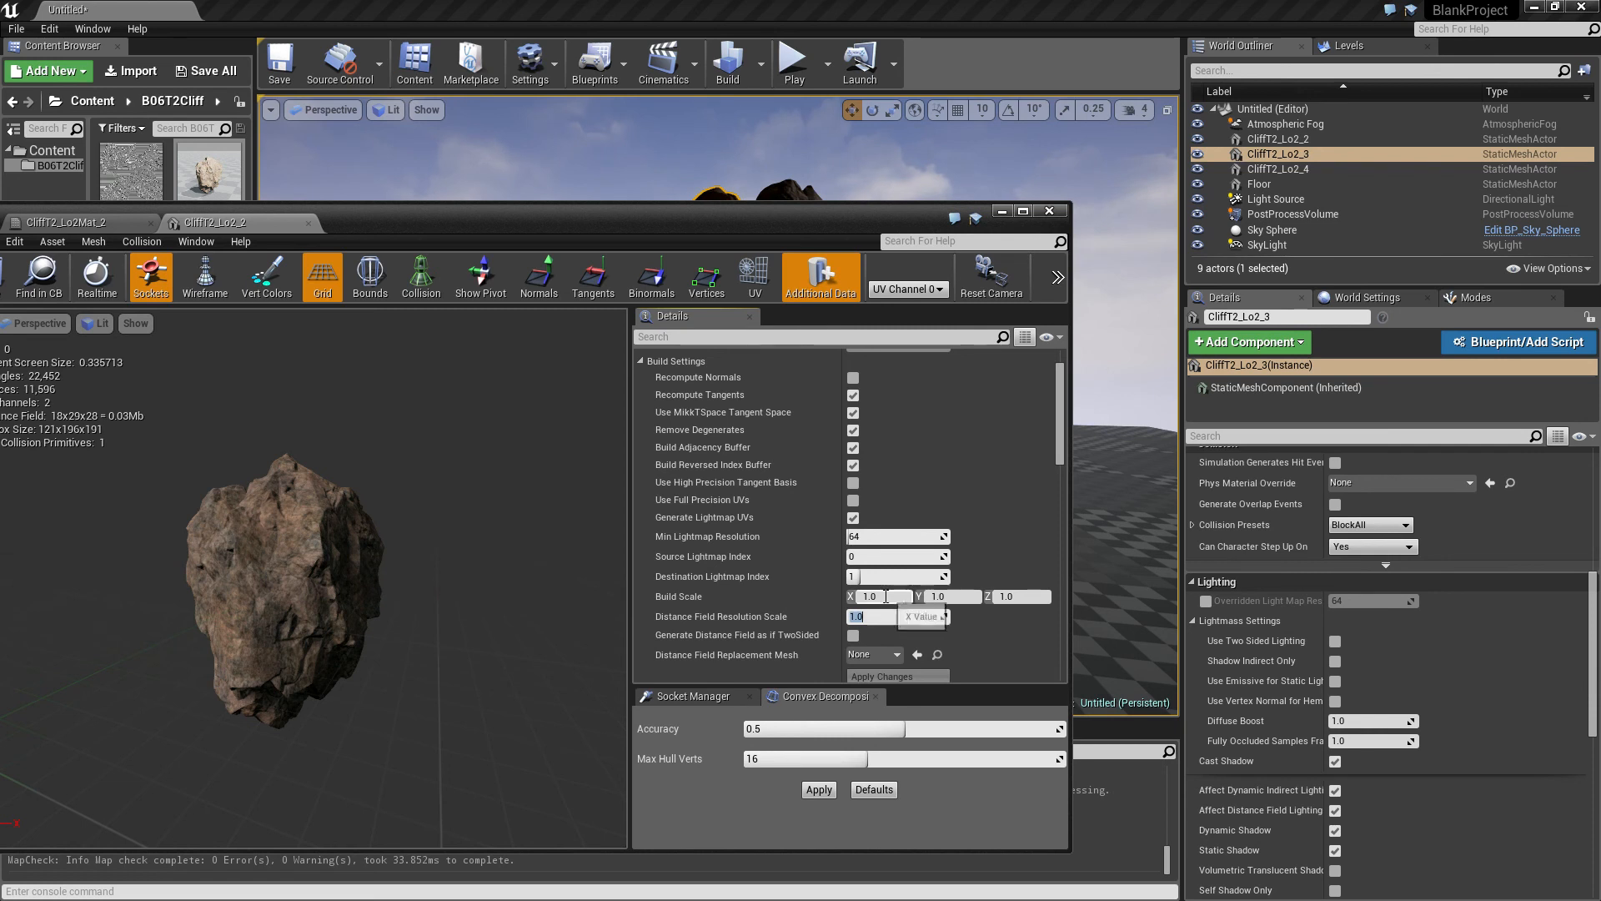
key(Return)
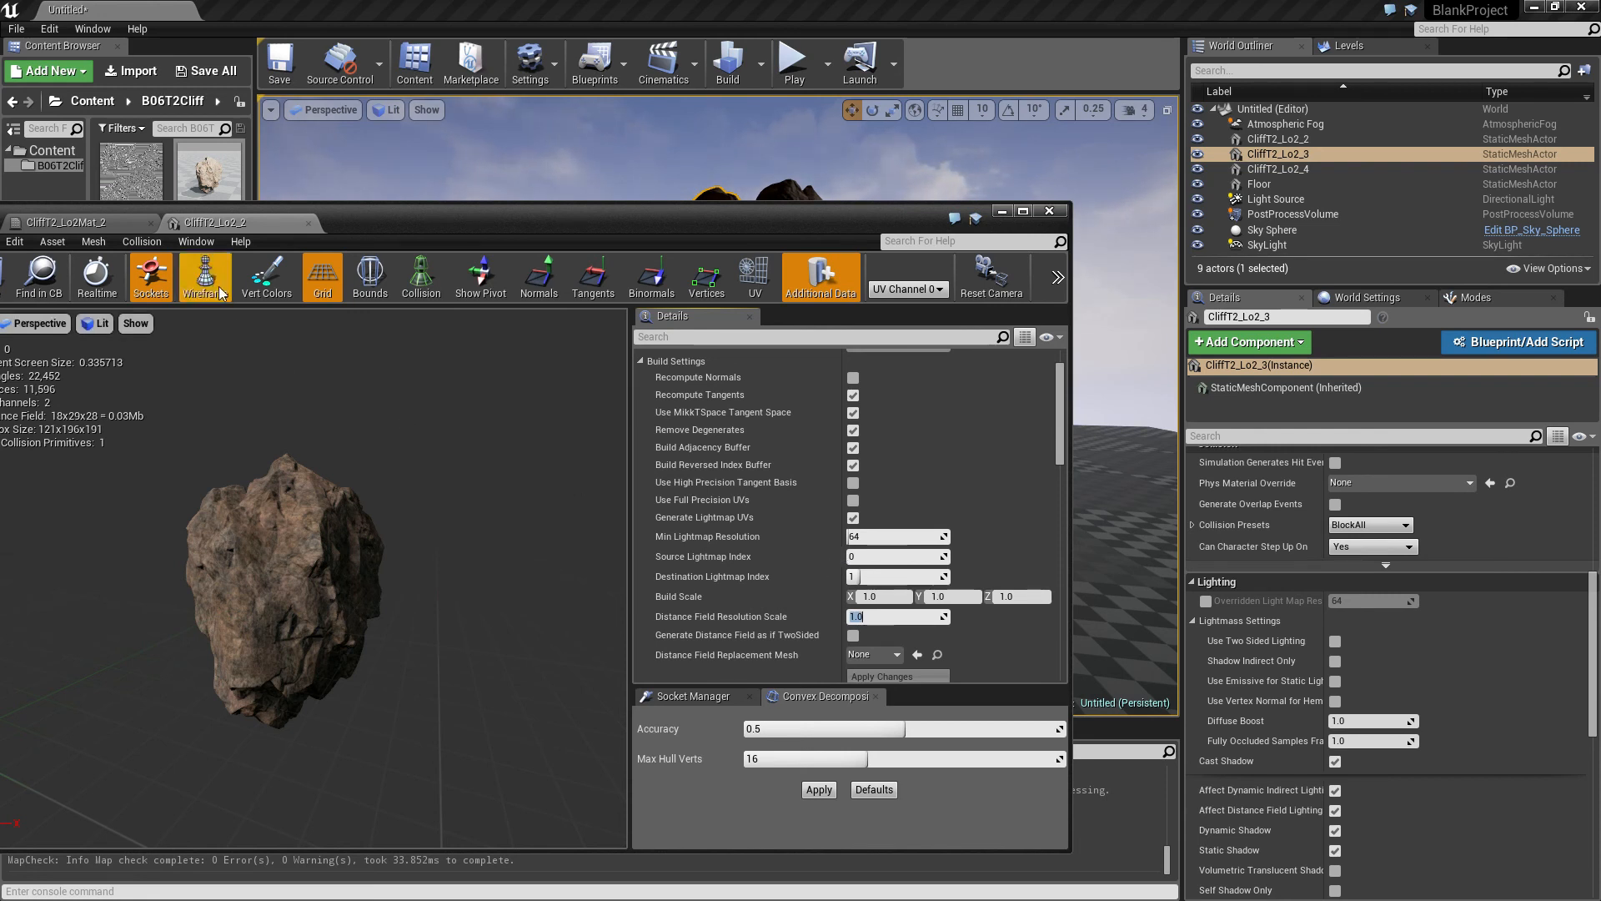
drag(367, 225, 487, 229)
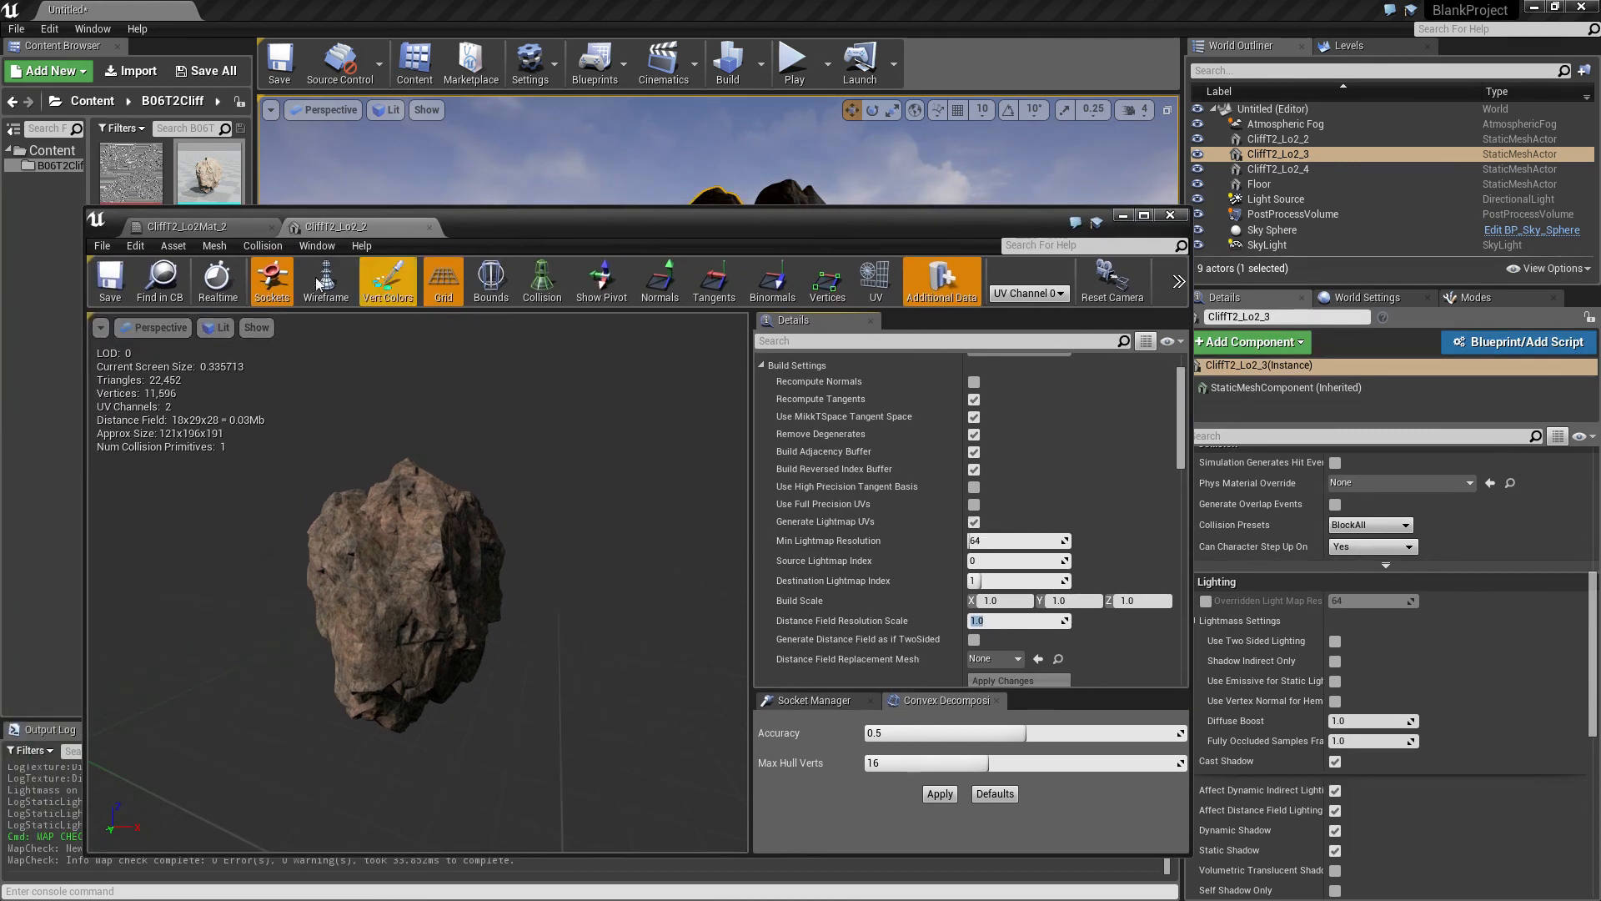
click(109, 279)
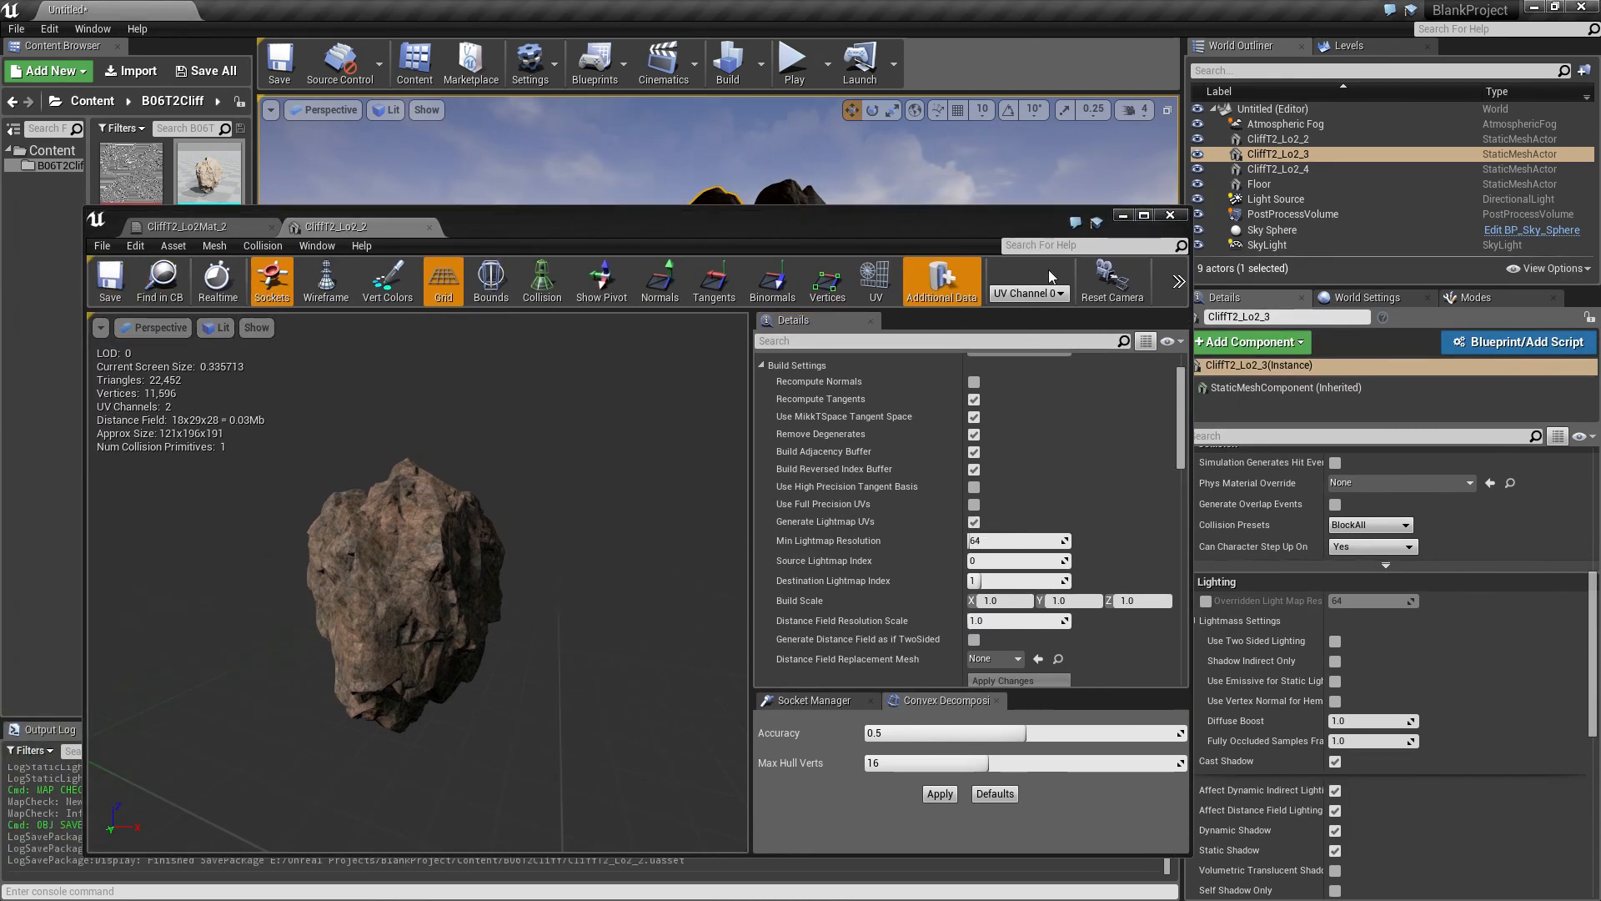
click(1168, 216)
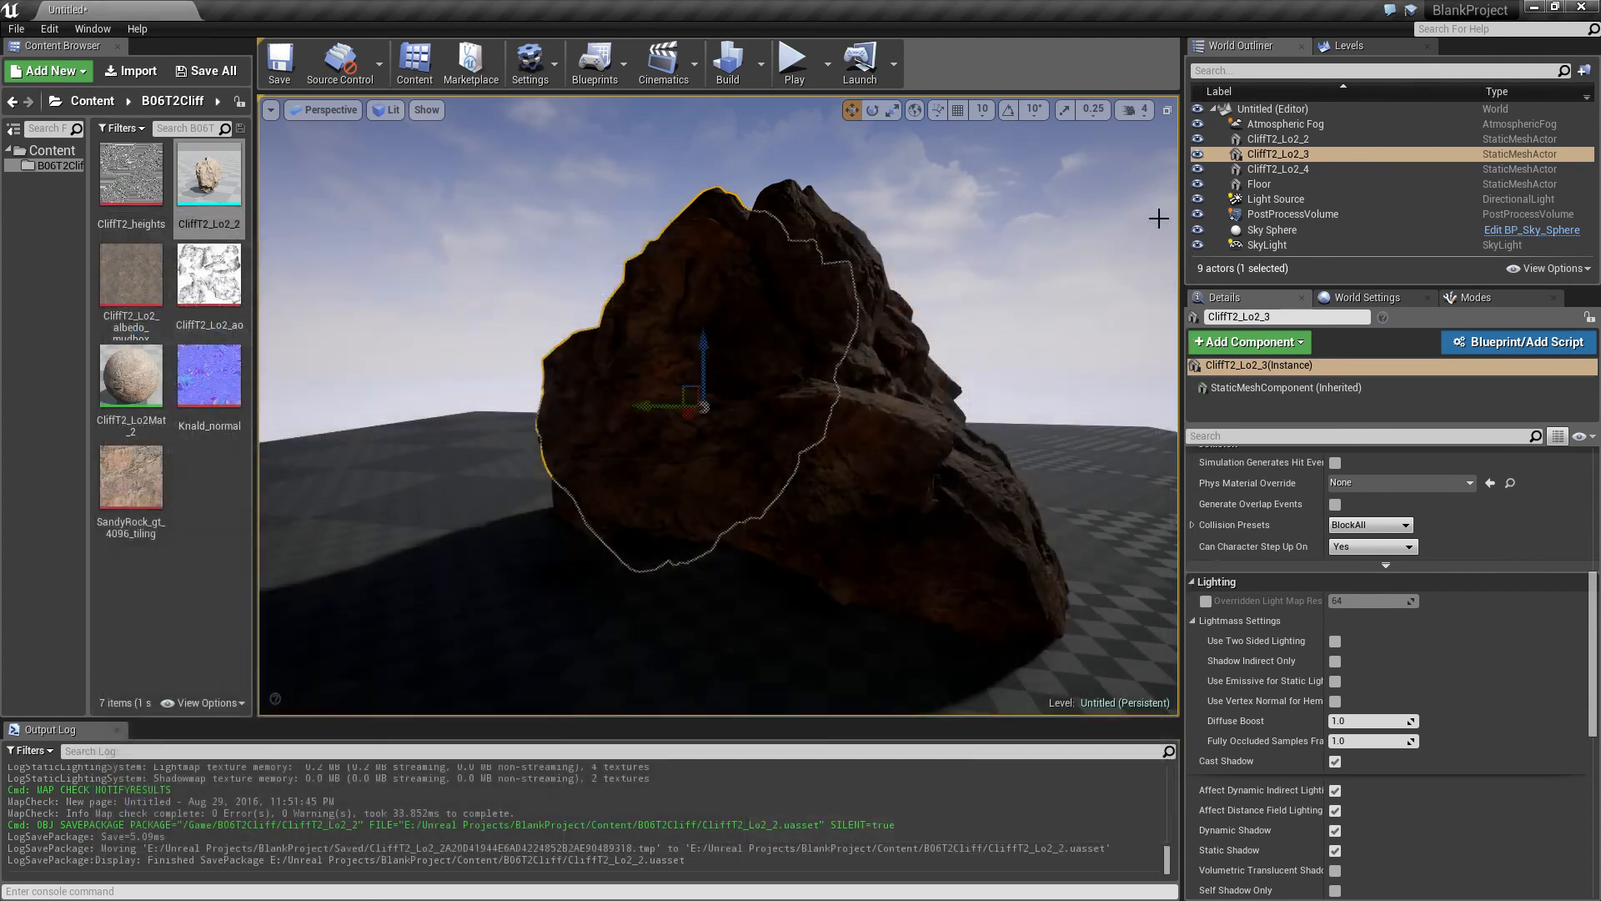
- Deselect the rock by selecting the Sky Sphere and examine the shaded side of the cliff in the full-screen viewport
click(517, 240)
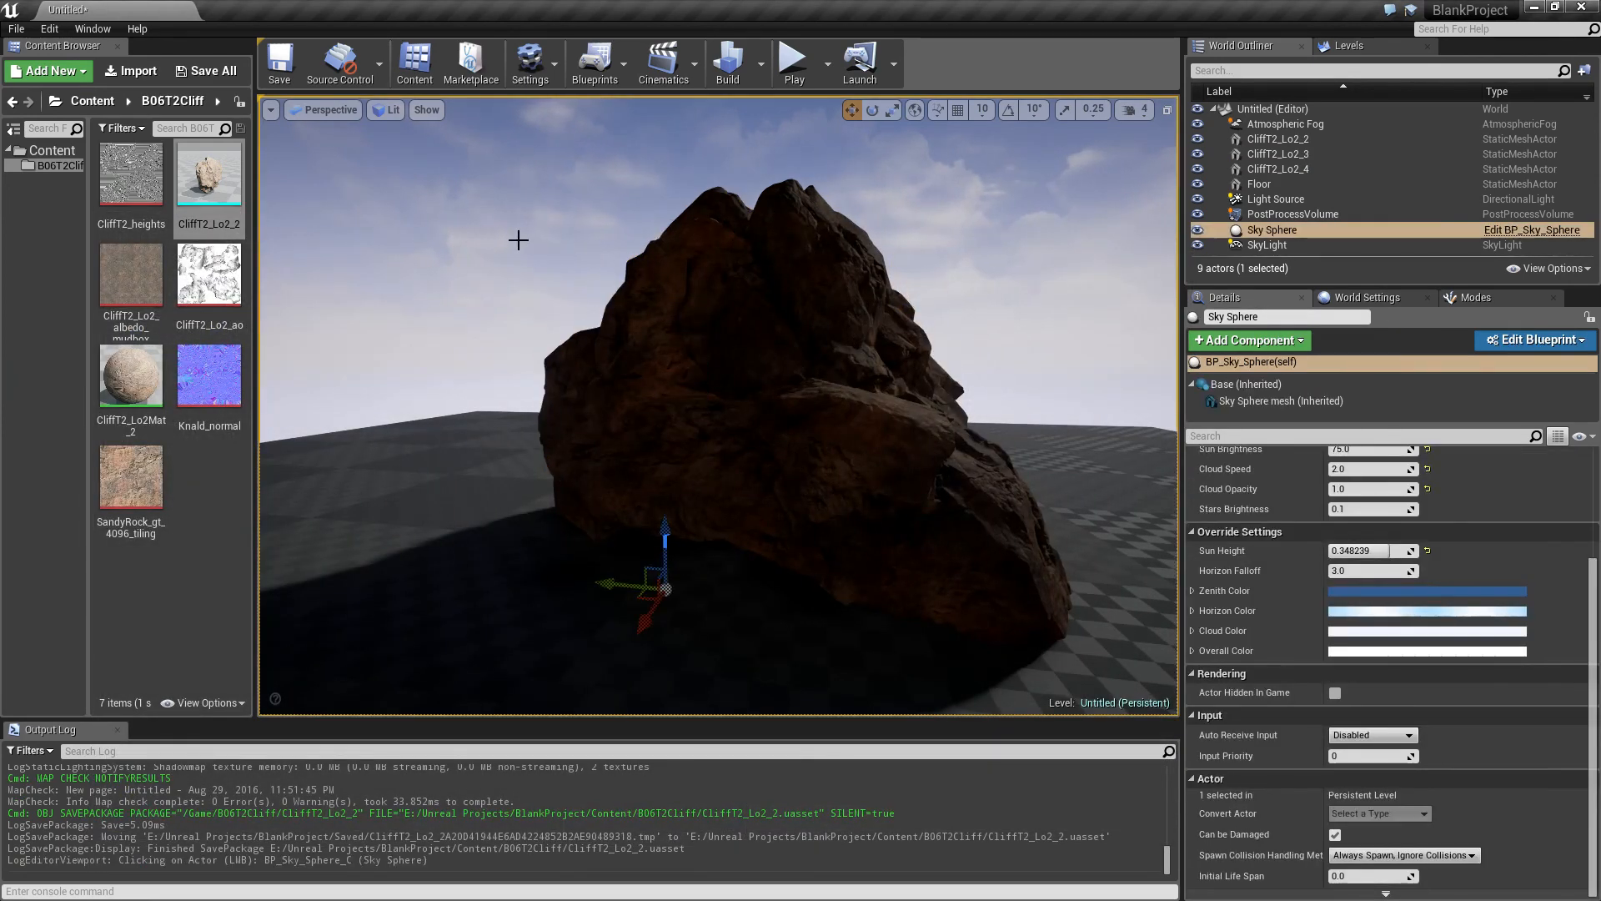
scroll(518, 240, up, 2)
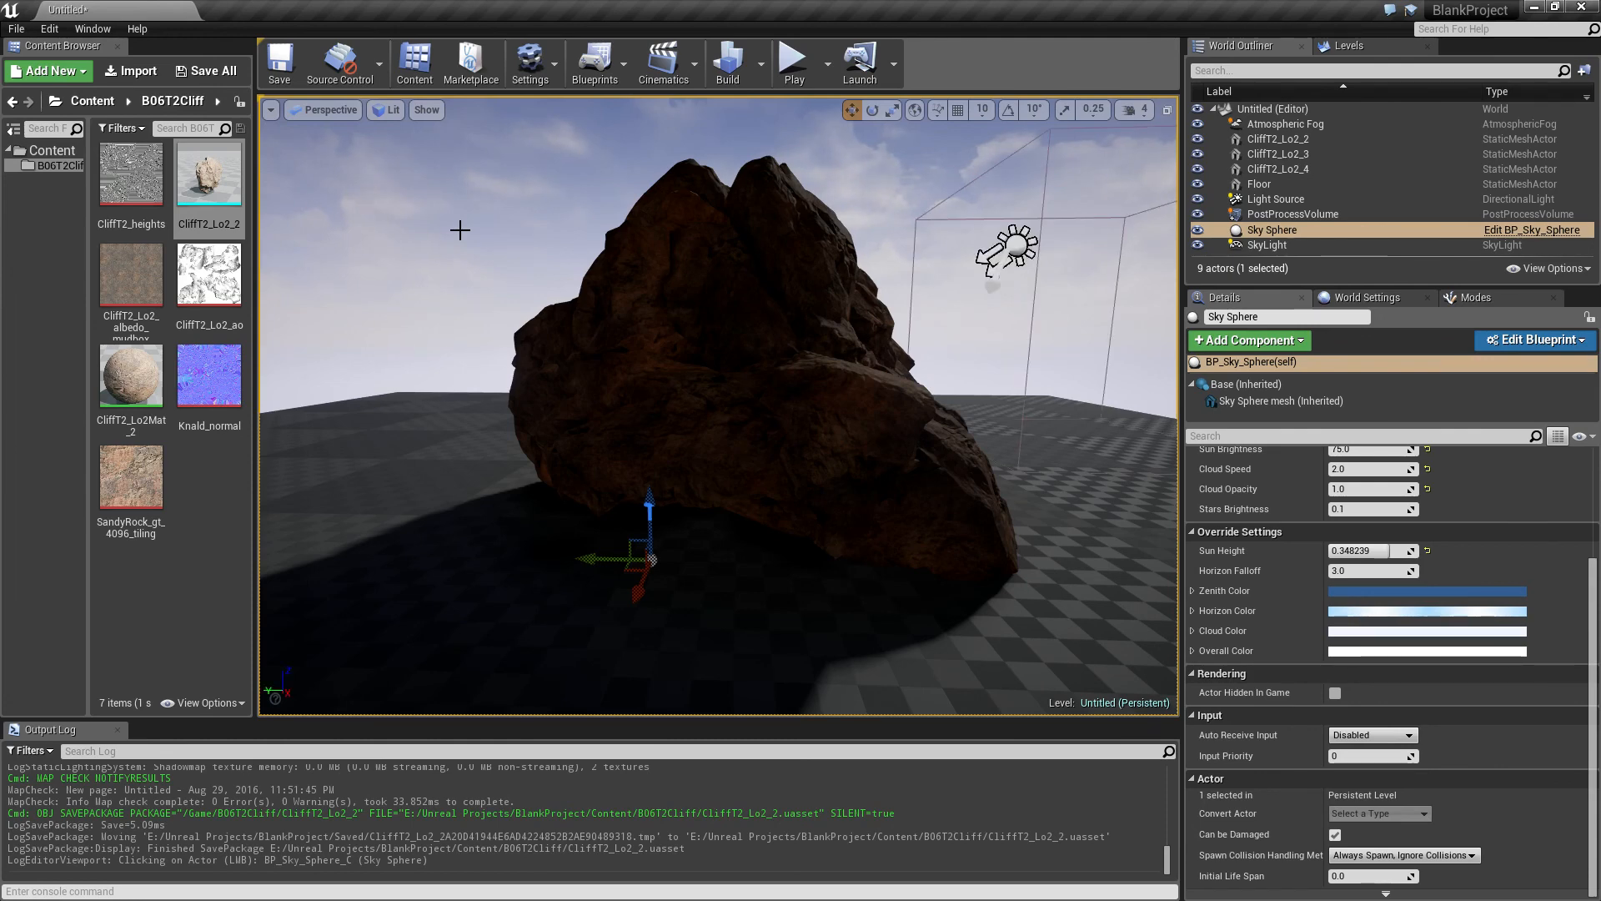
key(F11)
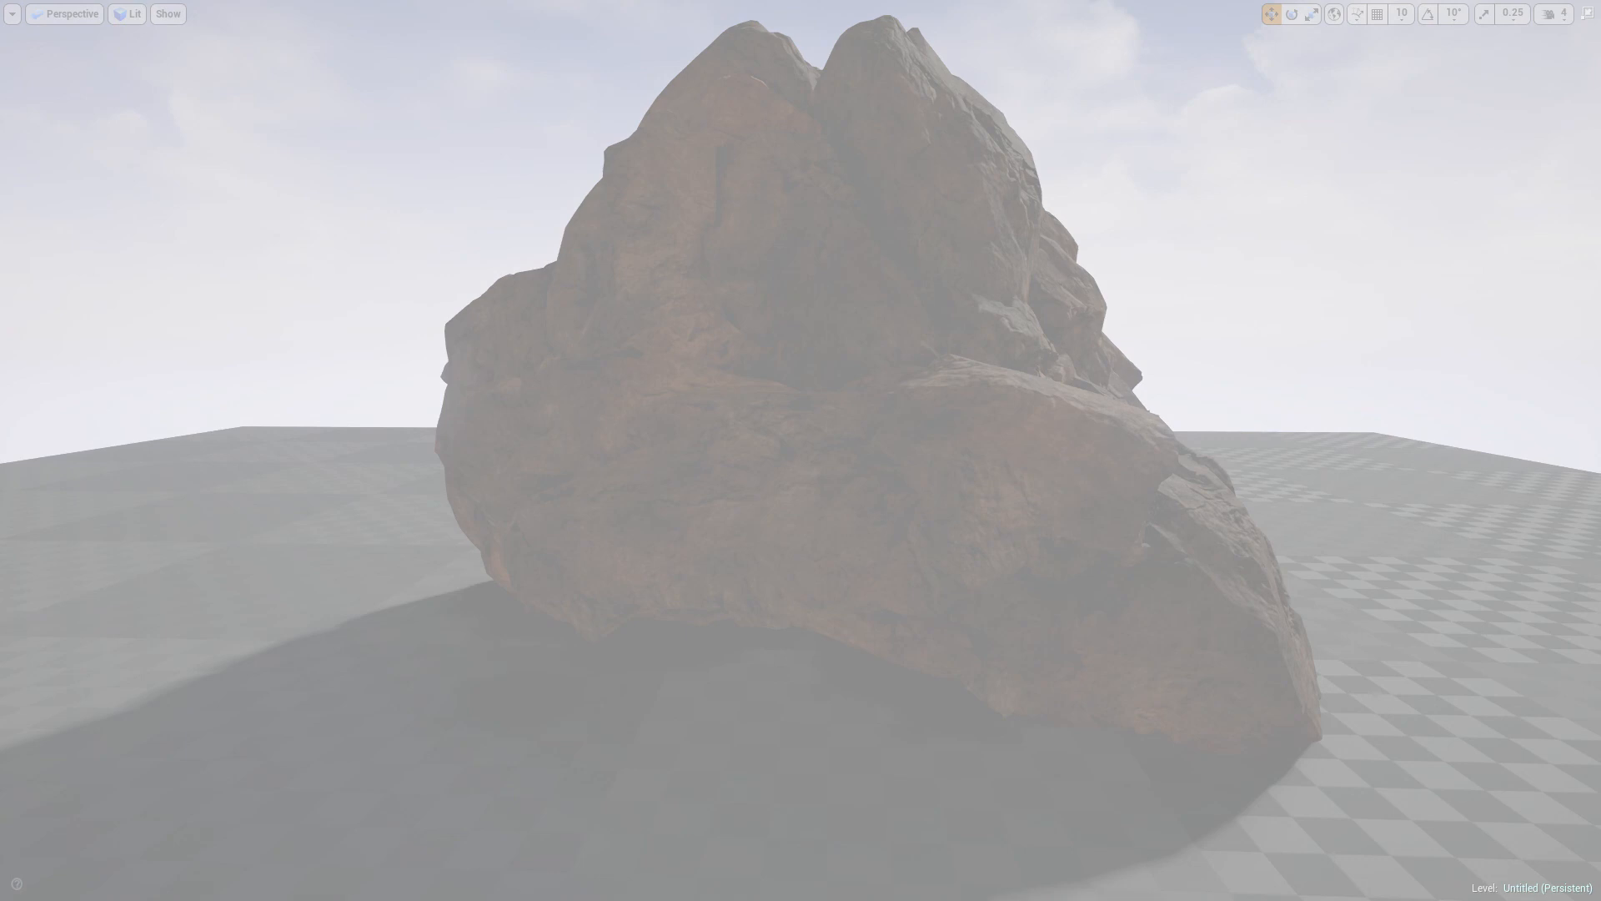
- Capture the full-screen viewport as an image and paste it as a new layer above Layer 1 in the Photoshop document
drag(2, 2, 1600, 899)
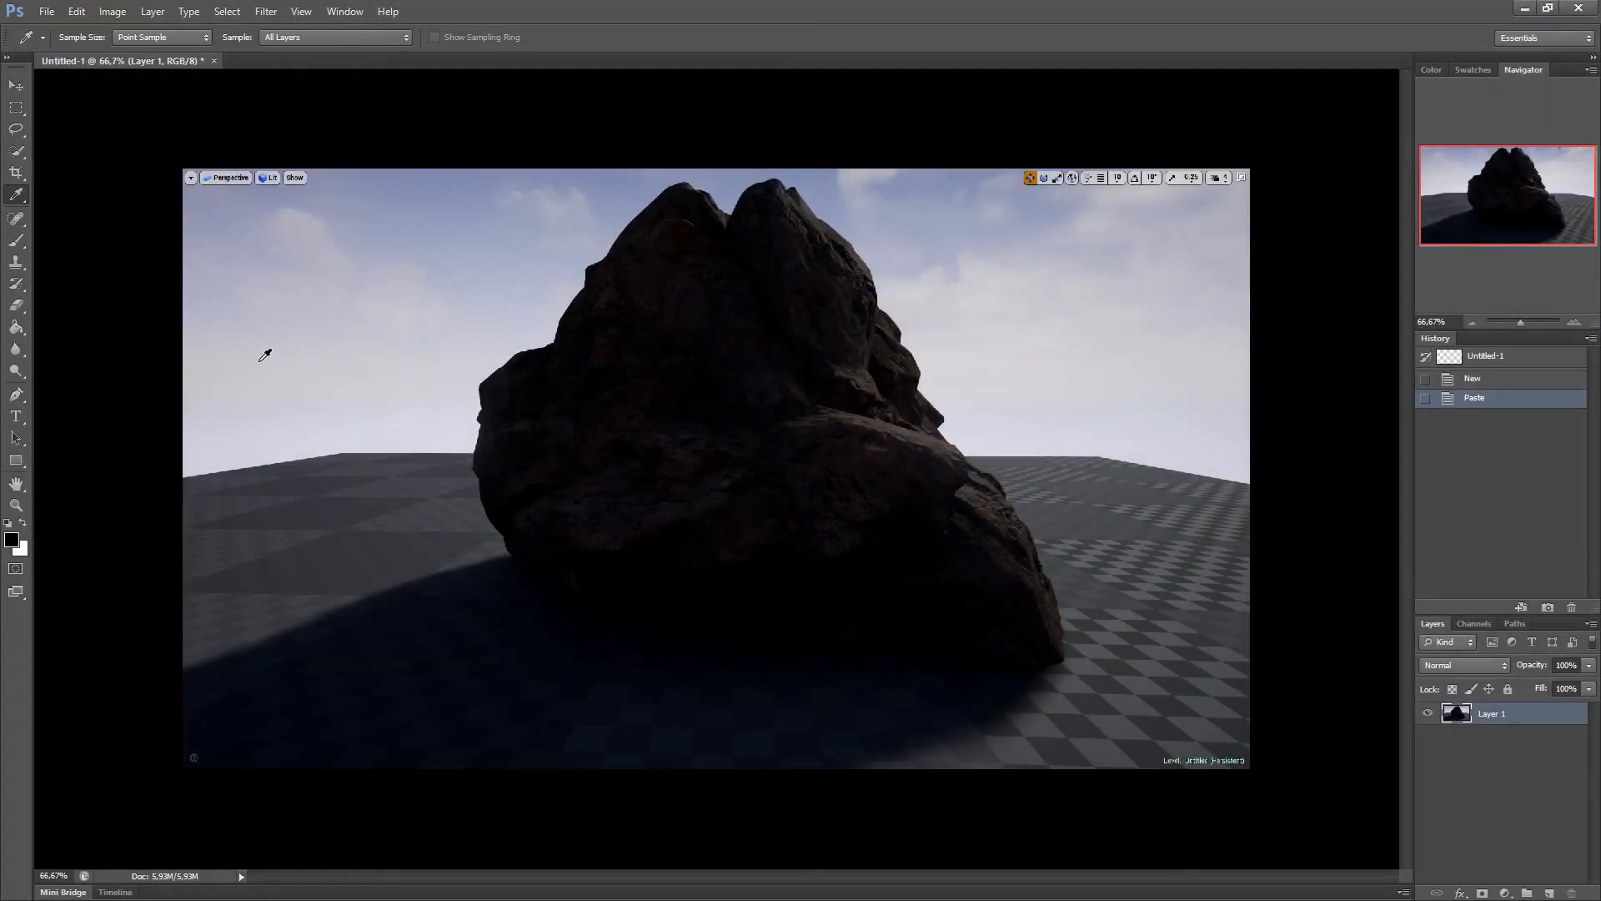
key(ctrl+v)
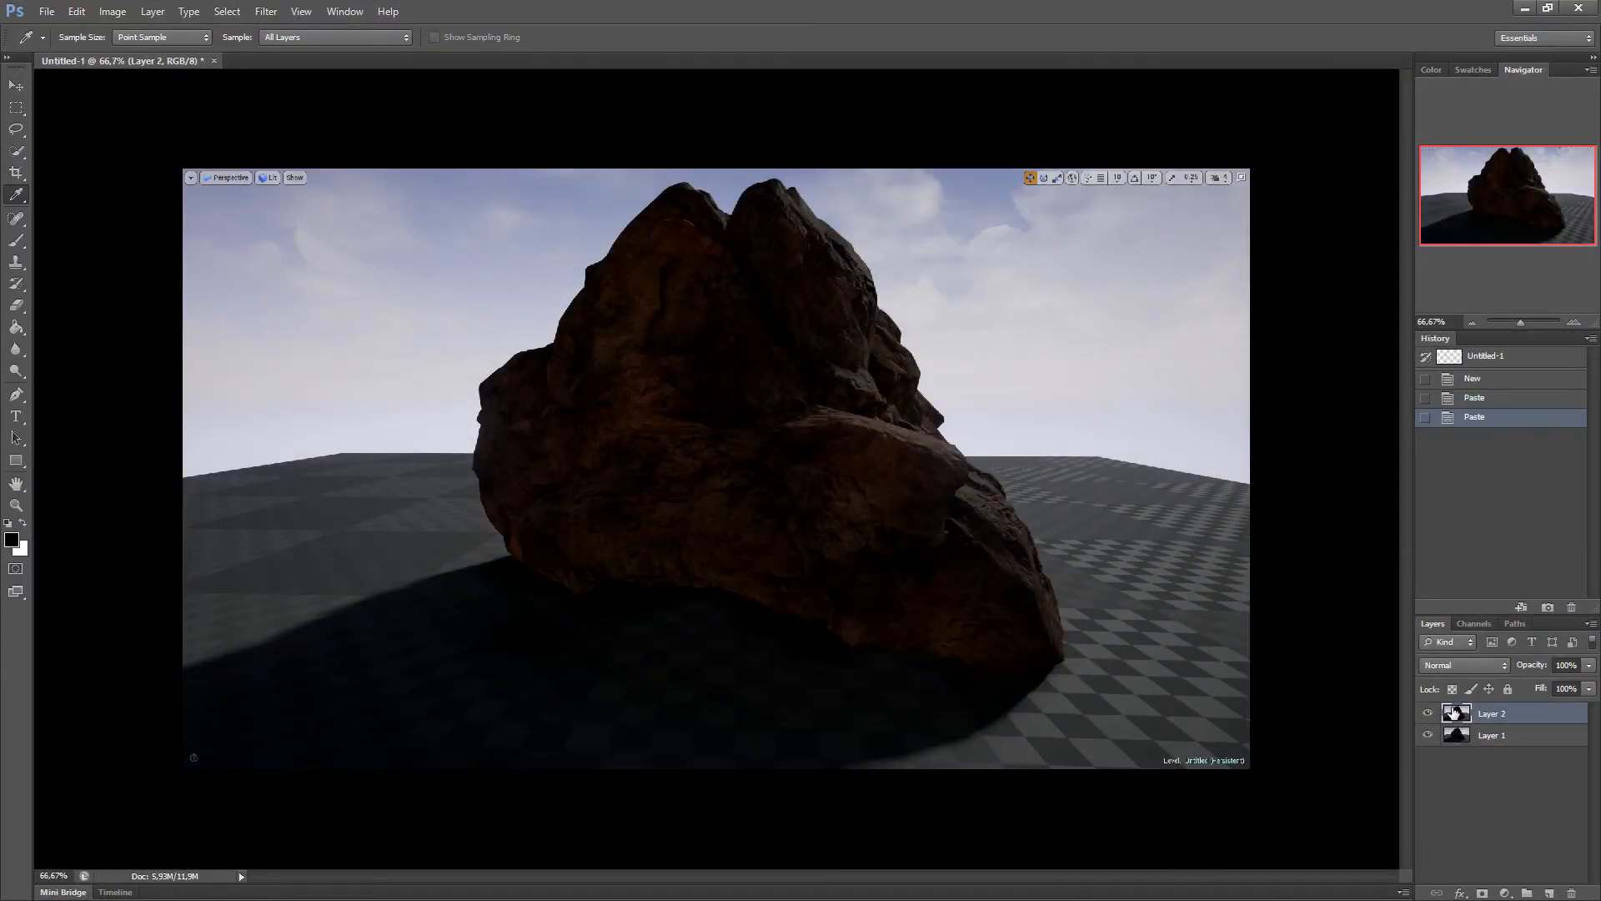
- Compare the two pasted lighting captures by repeatedly hiding and showing Layer 2 over Layer 1
click(1427, 713)
click(1427, 714)
click(1426, 713)
click(1426, 714)
click(1426, 714)
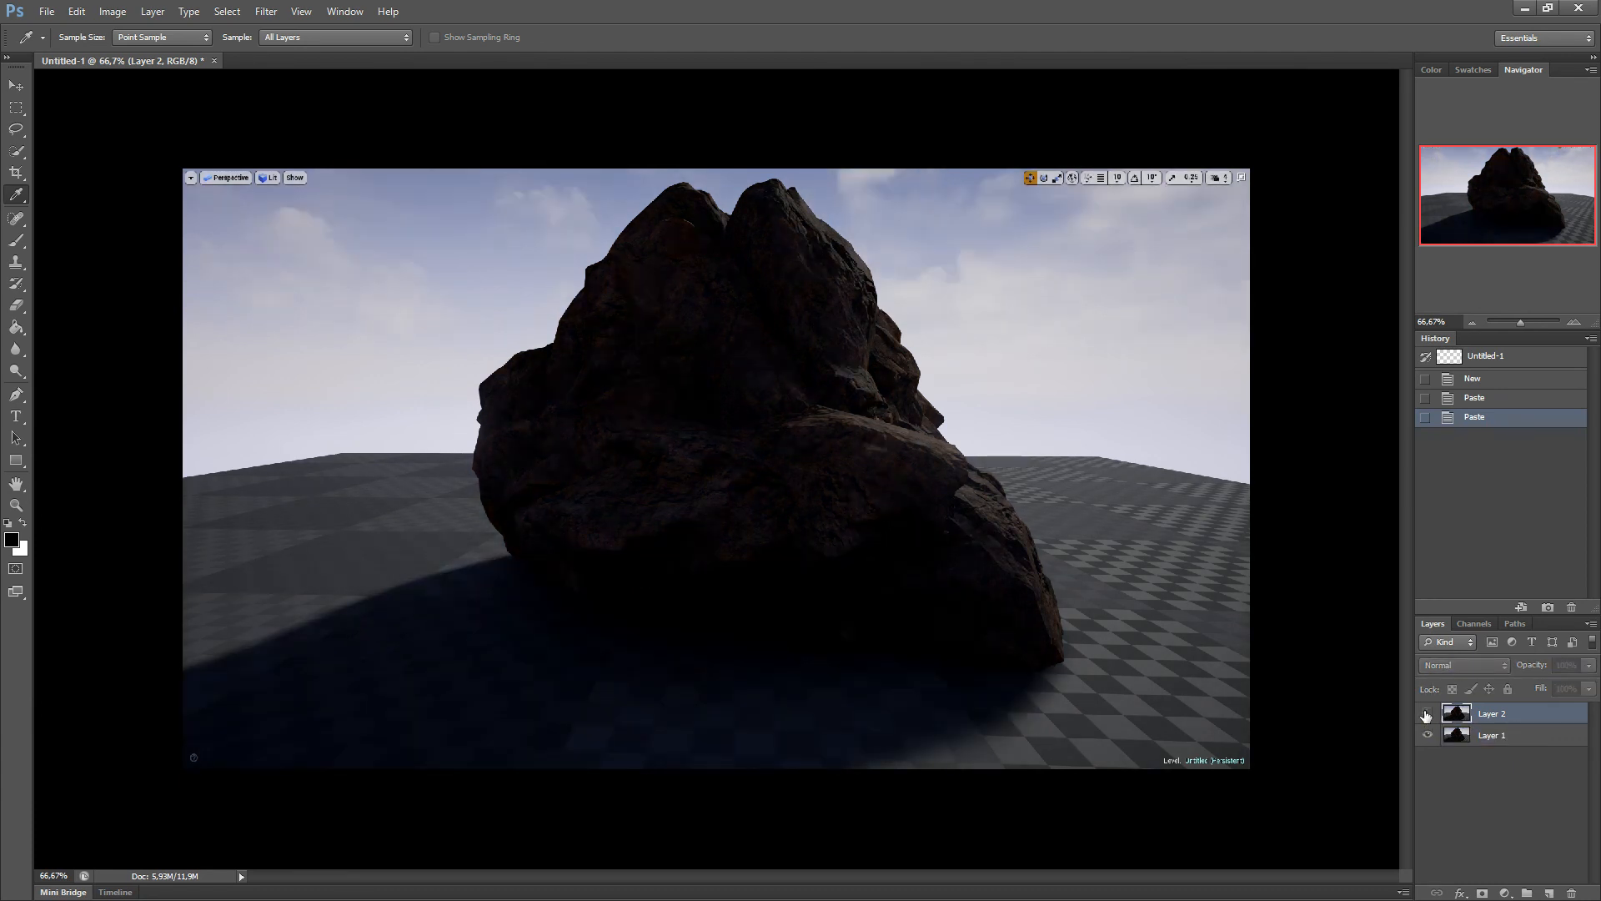
click(1426, 714)
click(1425, 713)
click(1426, 714)
click(1426, 714)
click(1426, 714)
click(1426, 714)
click(1426, 714)
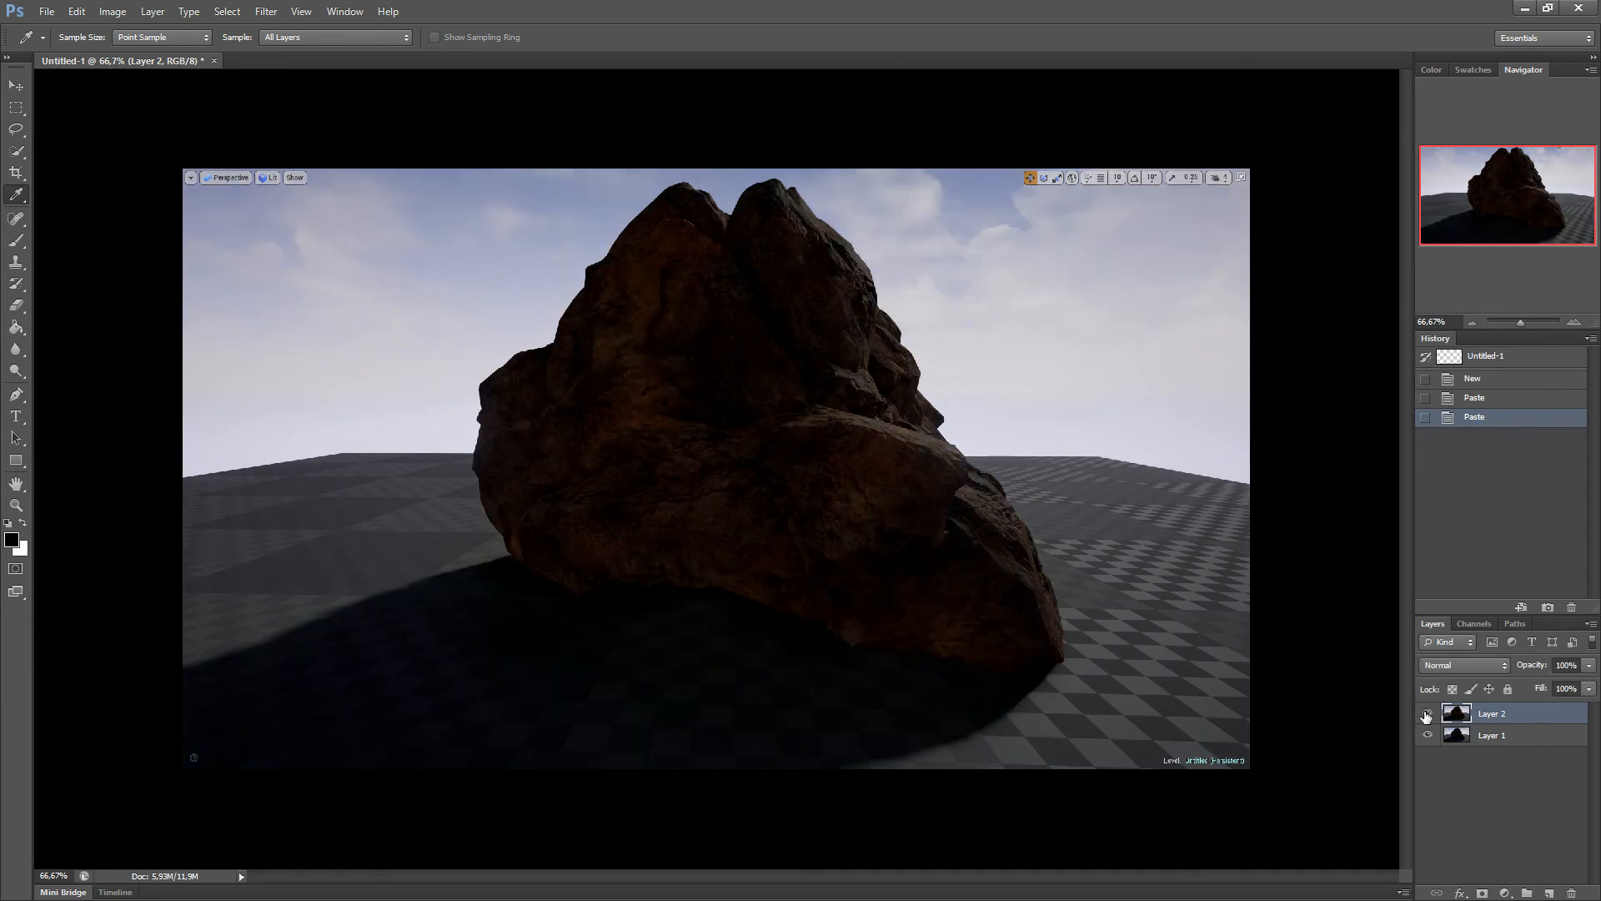
click(1426, 714)
click(1426, 714)
- Rename Layer 2 to Static1
right_click(1530, 713)
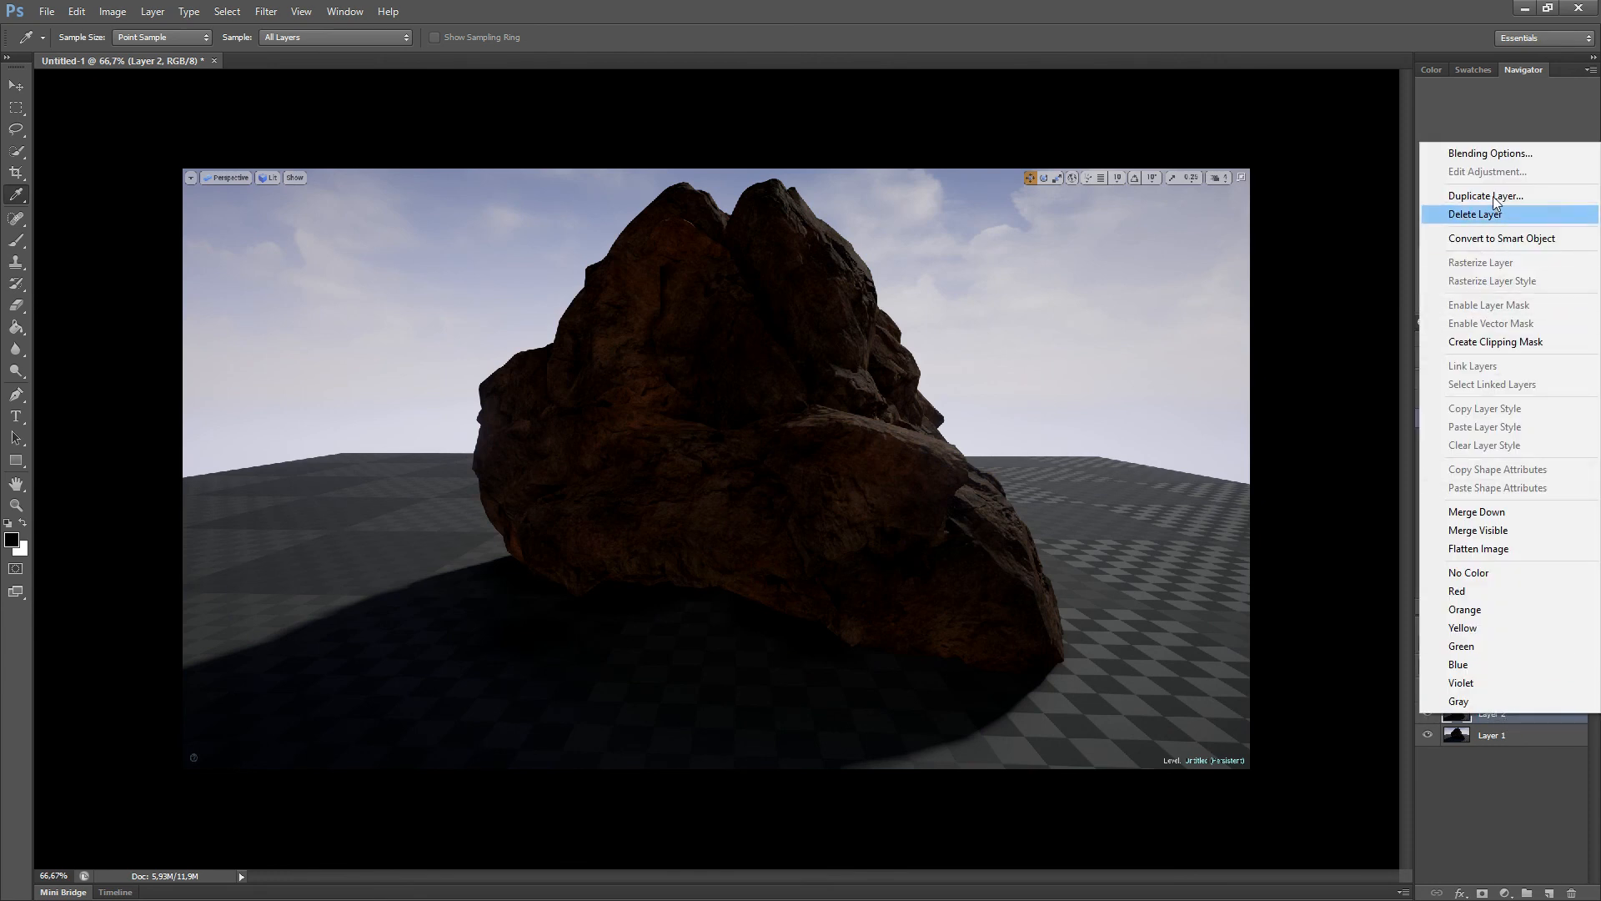
click(1483, 855)
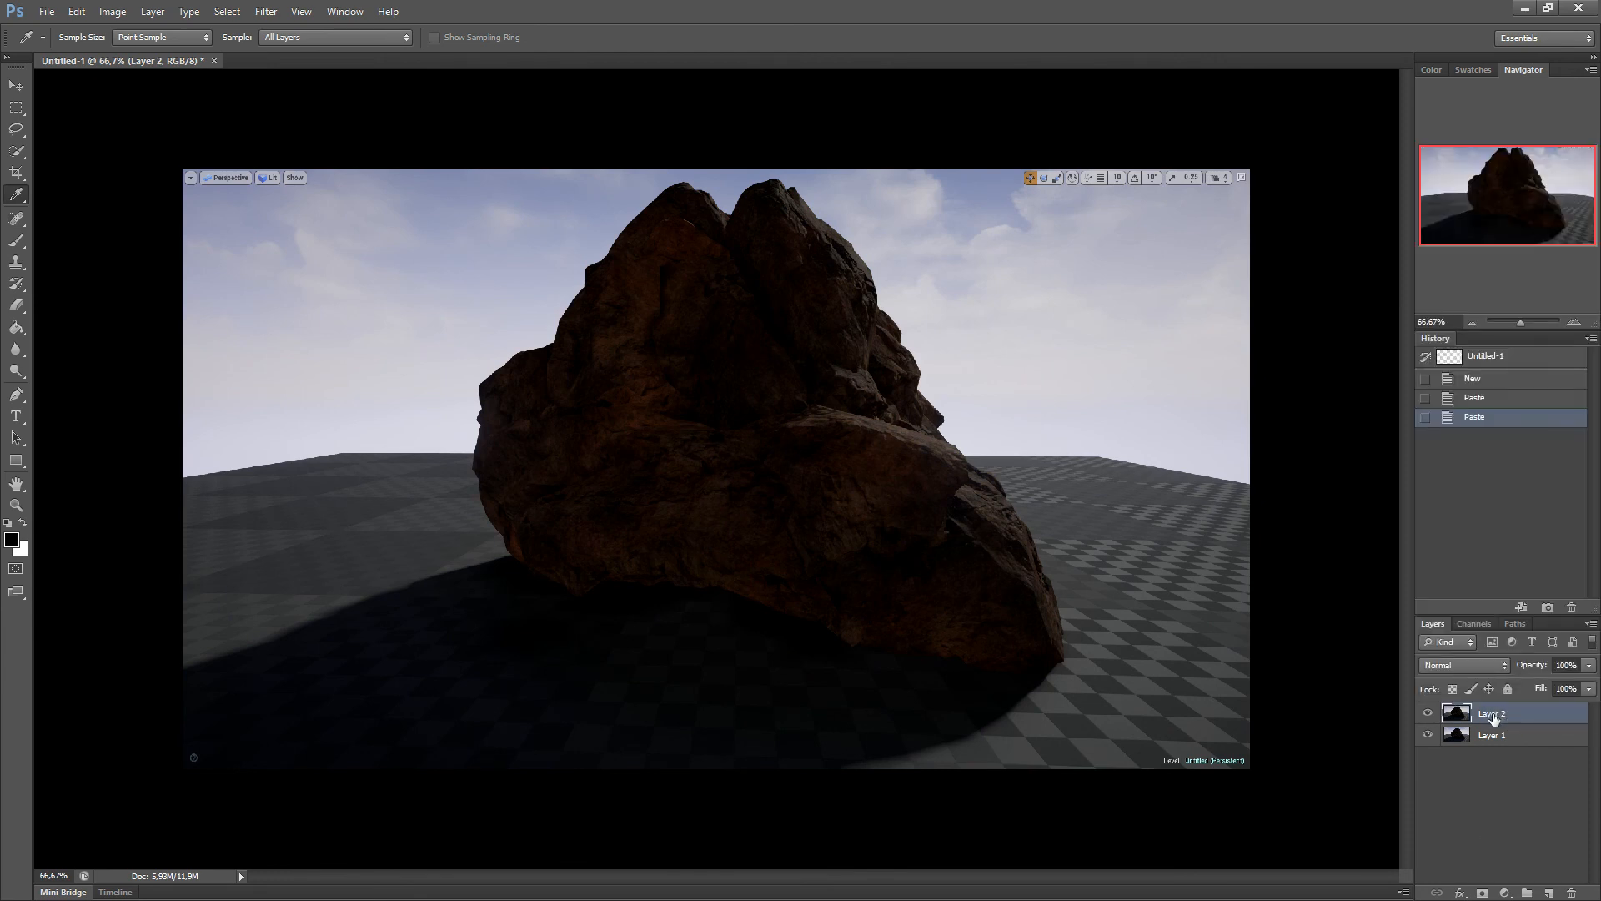
double_click(1492, 715)
text(Static1)
key(Return)
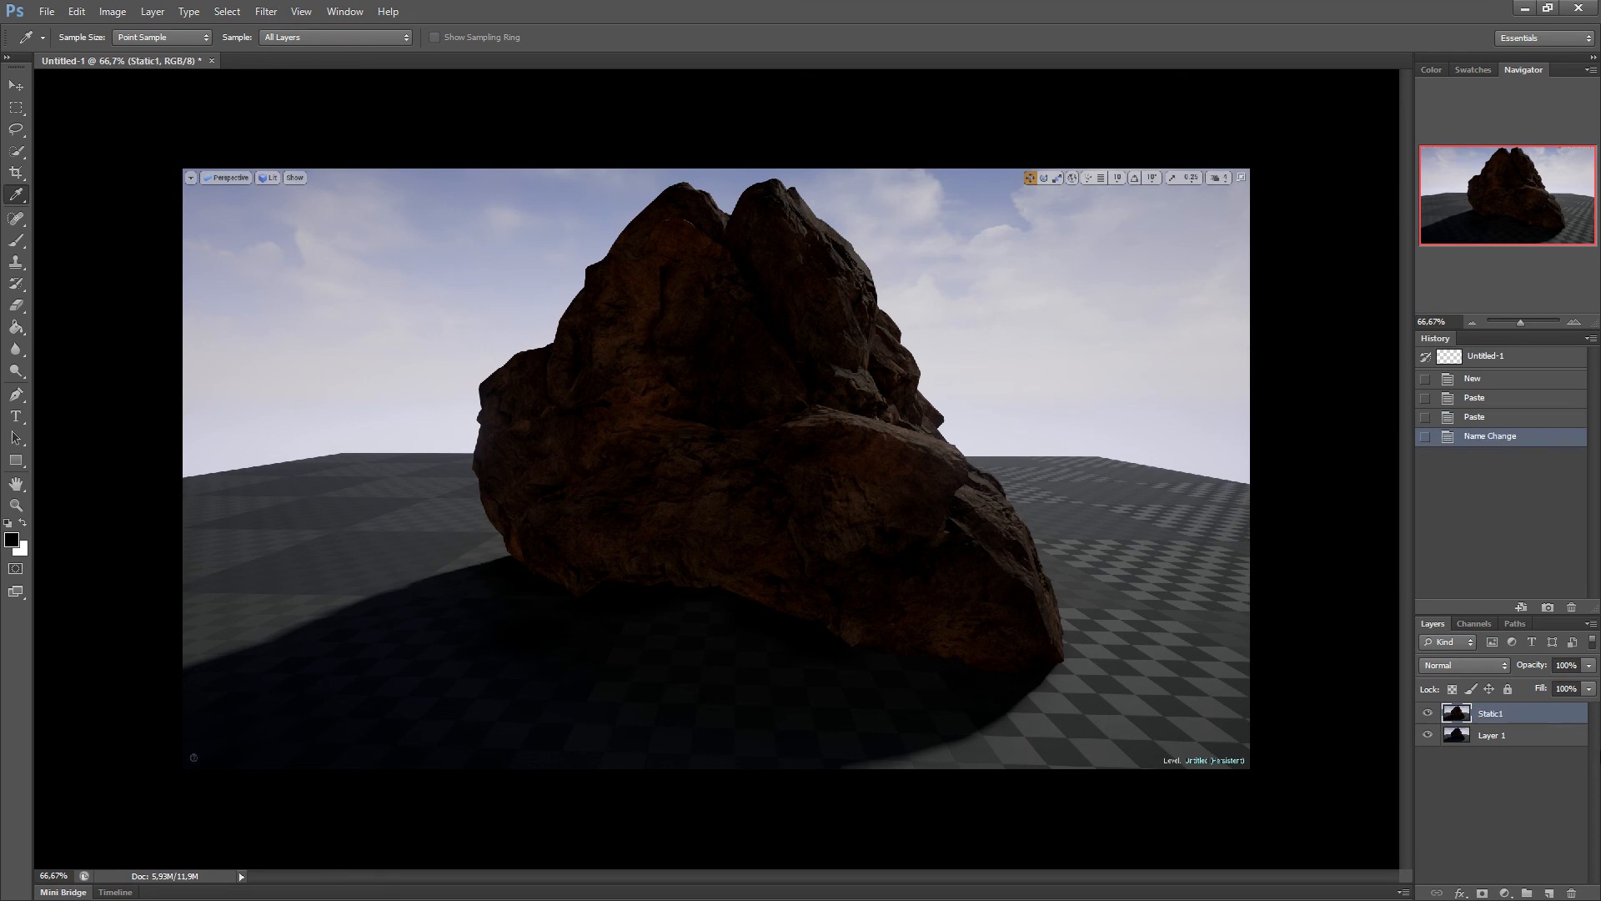
- Name the upper capture layer Stationary1 and the lower capture layer Movable
double_click(1494, 717)
text(Stationary1)
key(Return)
click(1493, 736)
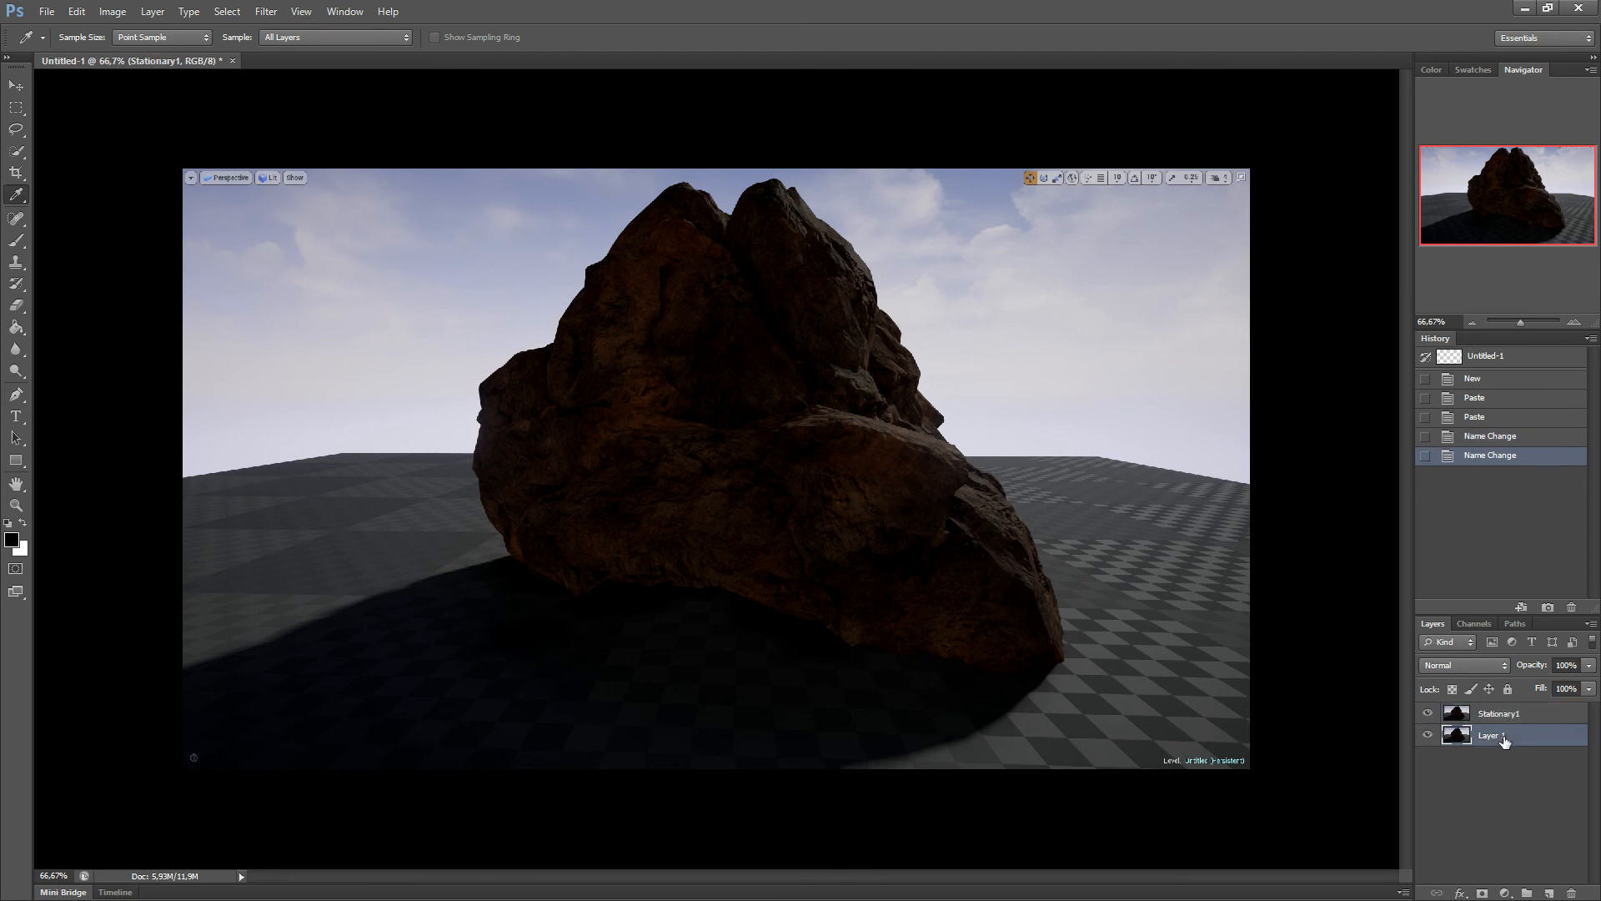
double_click(1501, 736)
text(Movable)
key(Return)
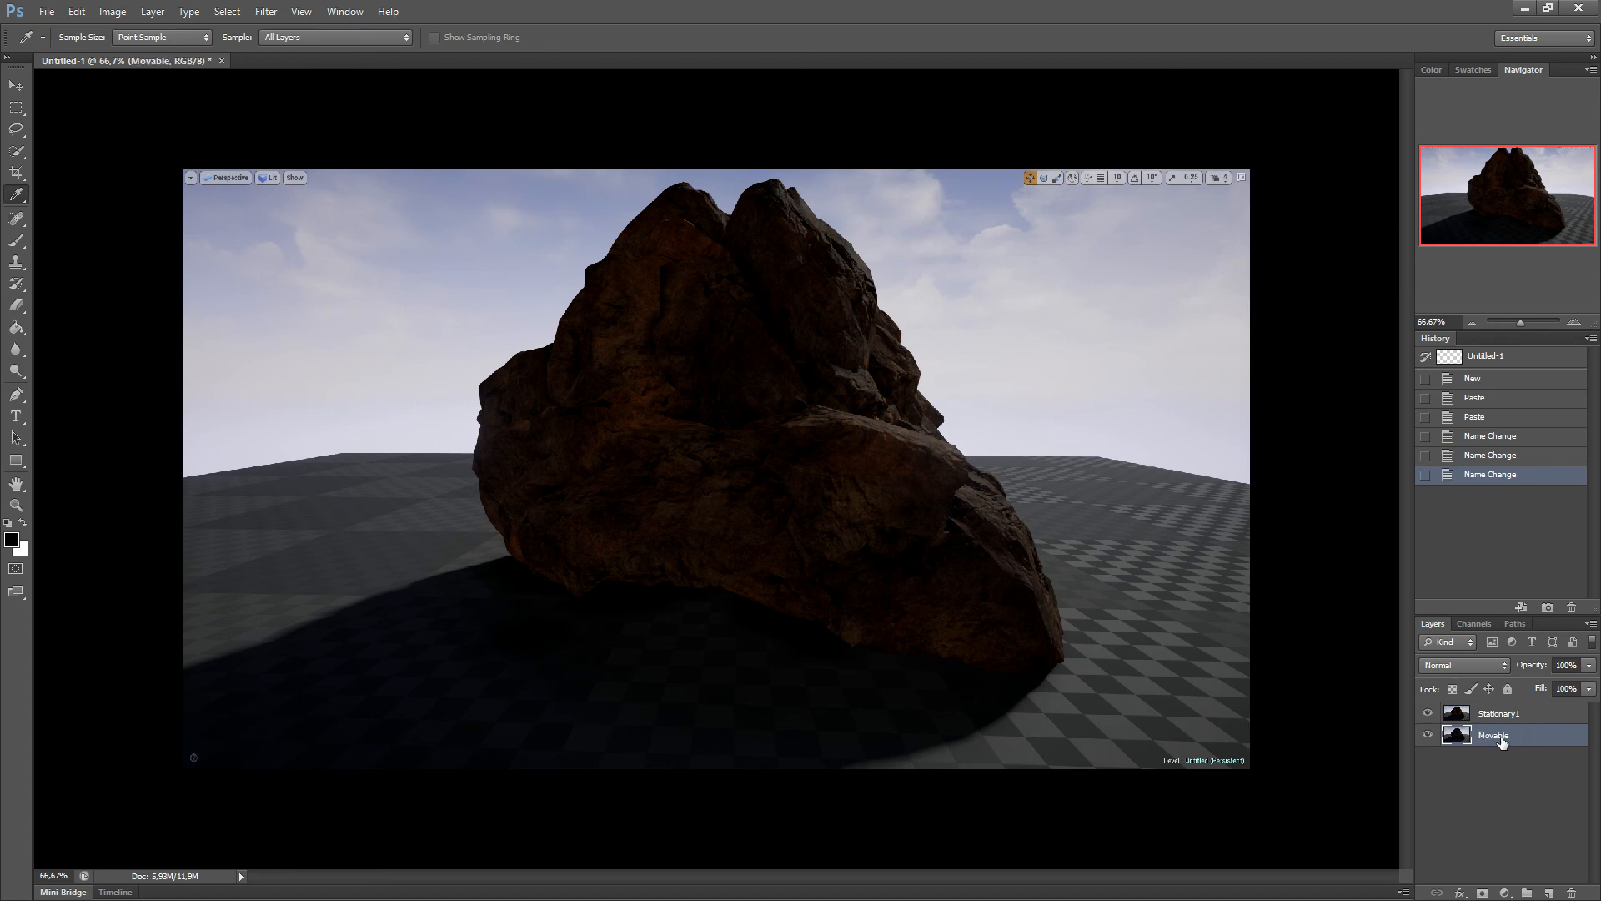
- Toggle the Stationary1 layer's visibility to examine how its shading and bounce light differ from the Movable capture
click(1427, 713)
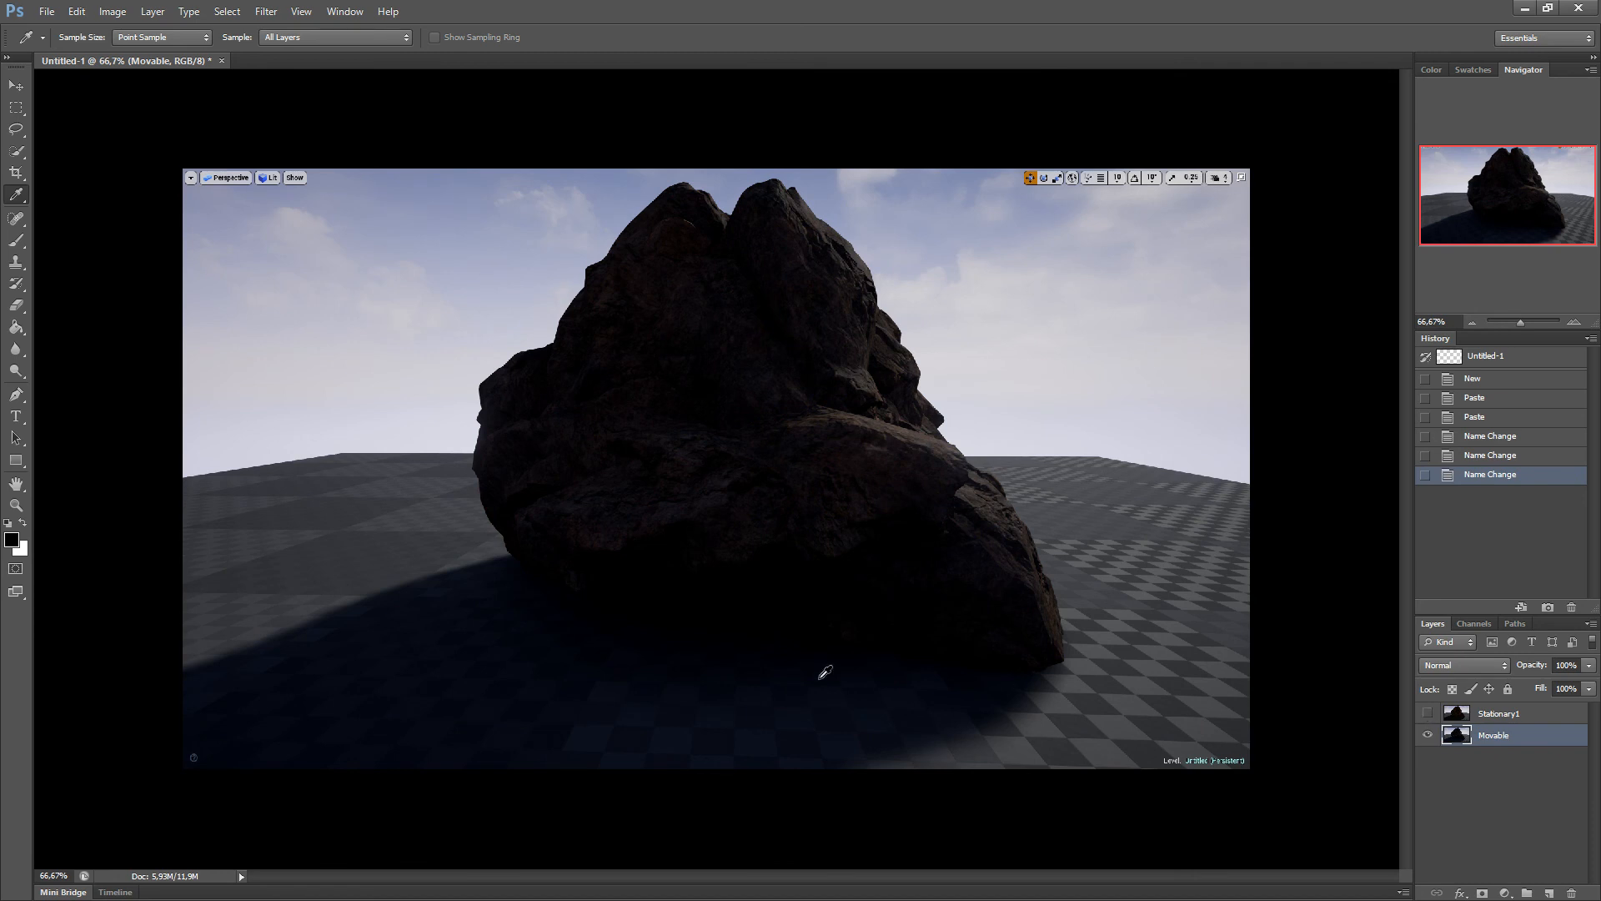
click(1427, 713)
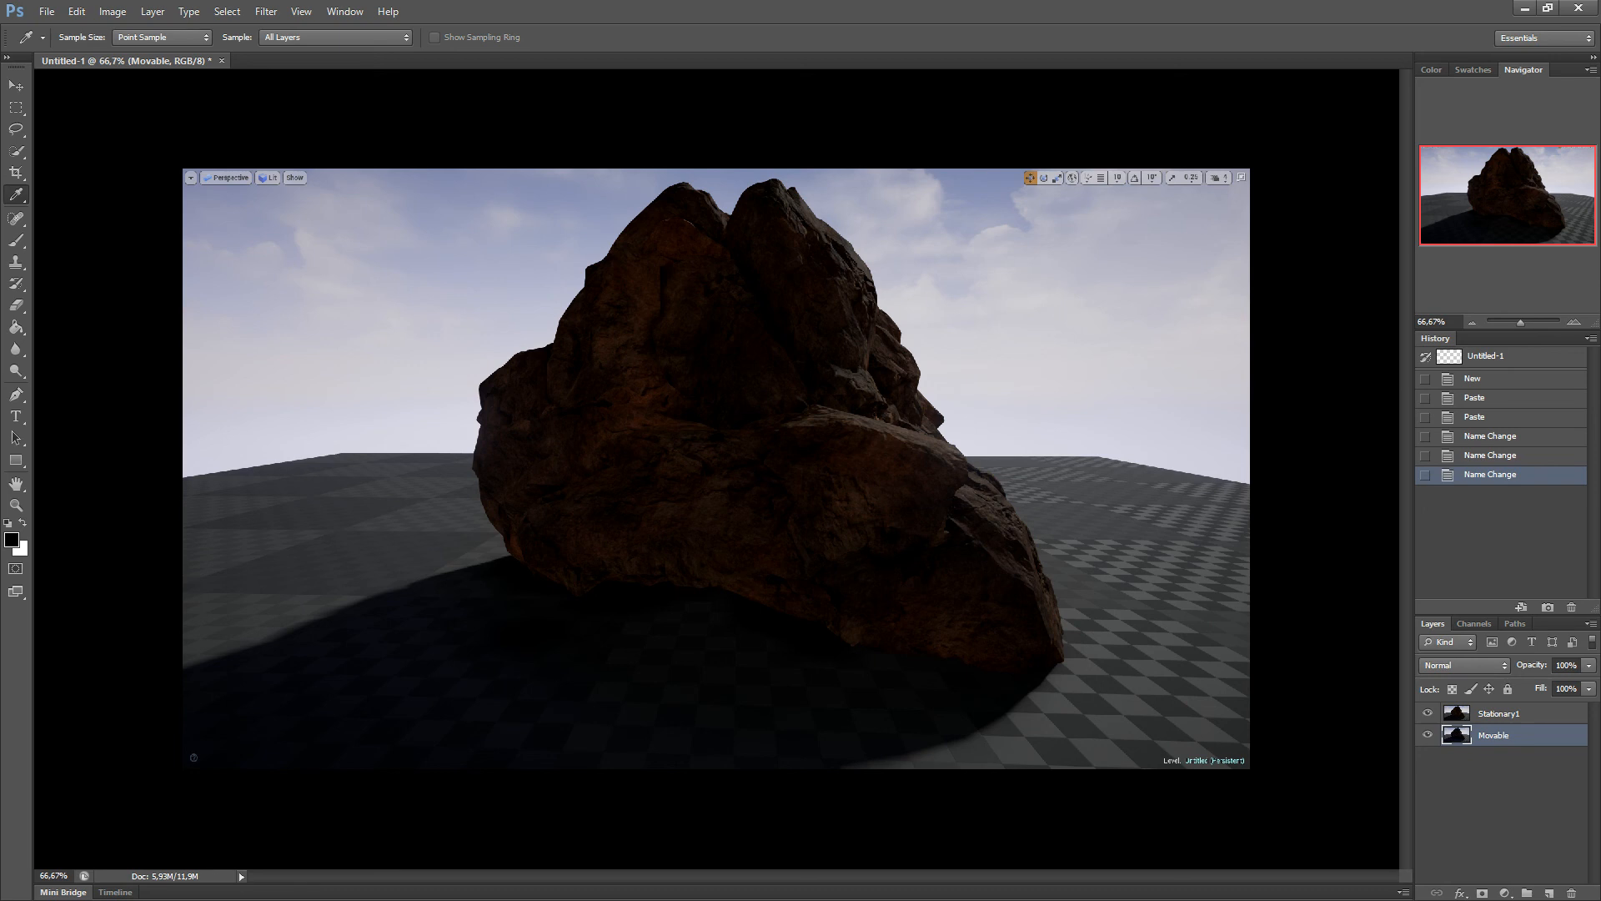
click(1428, 713)
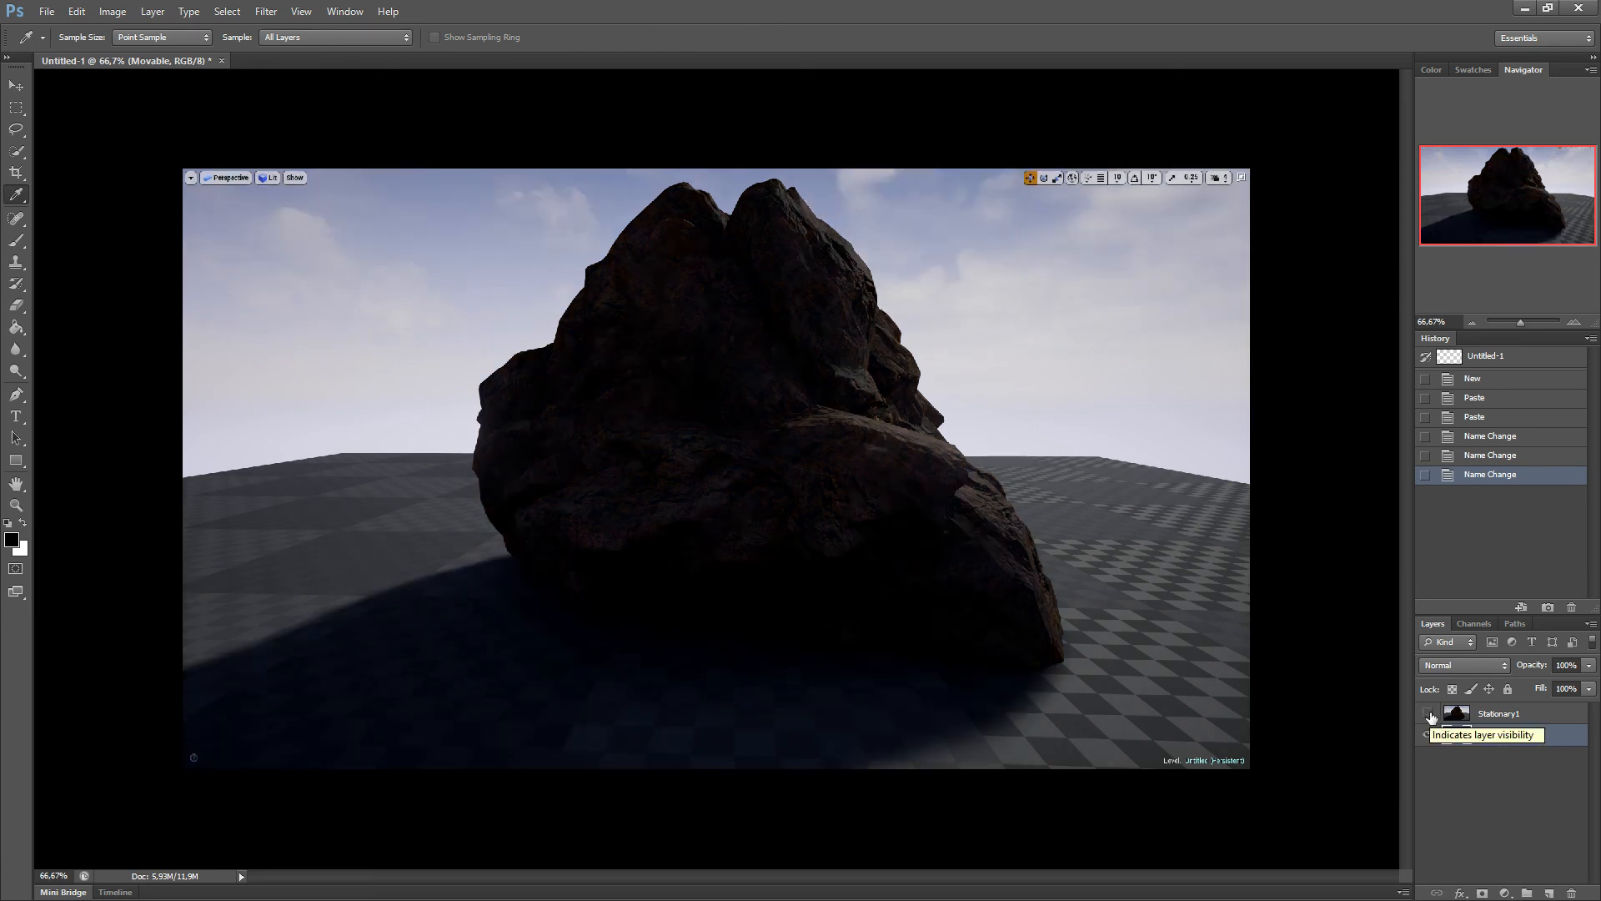
click(1427, 713)
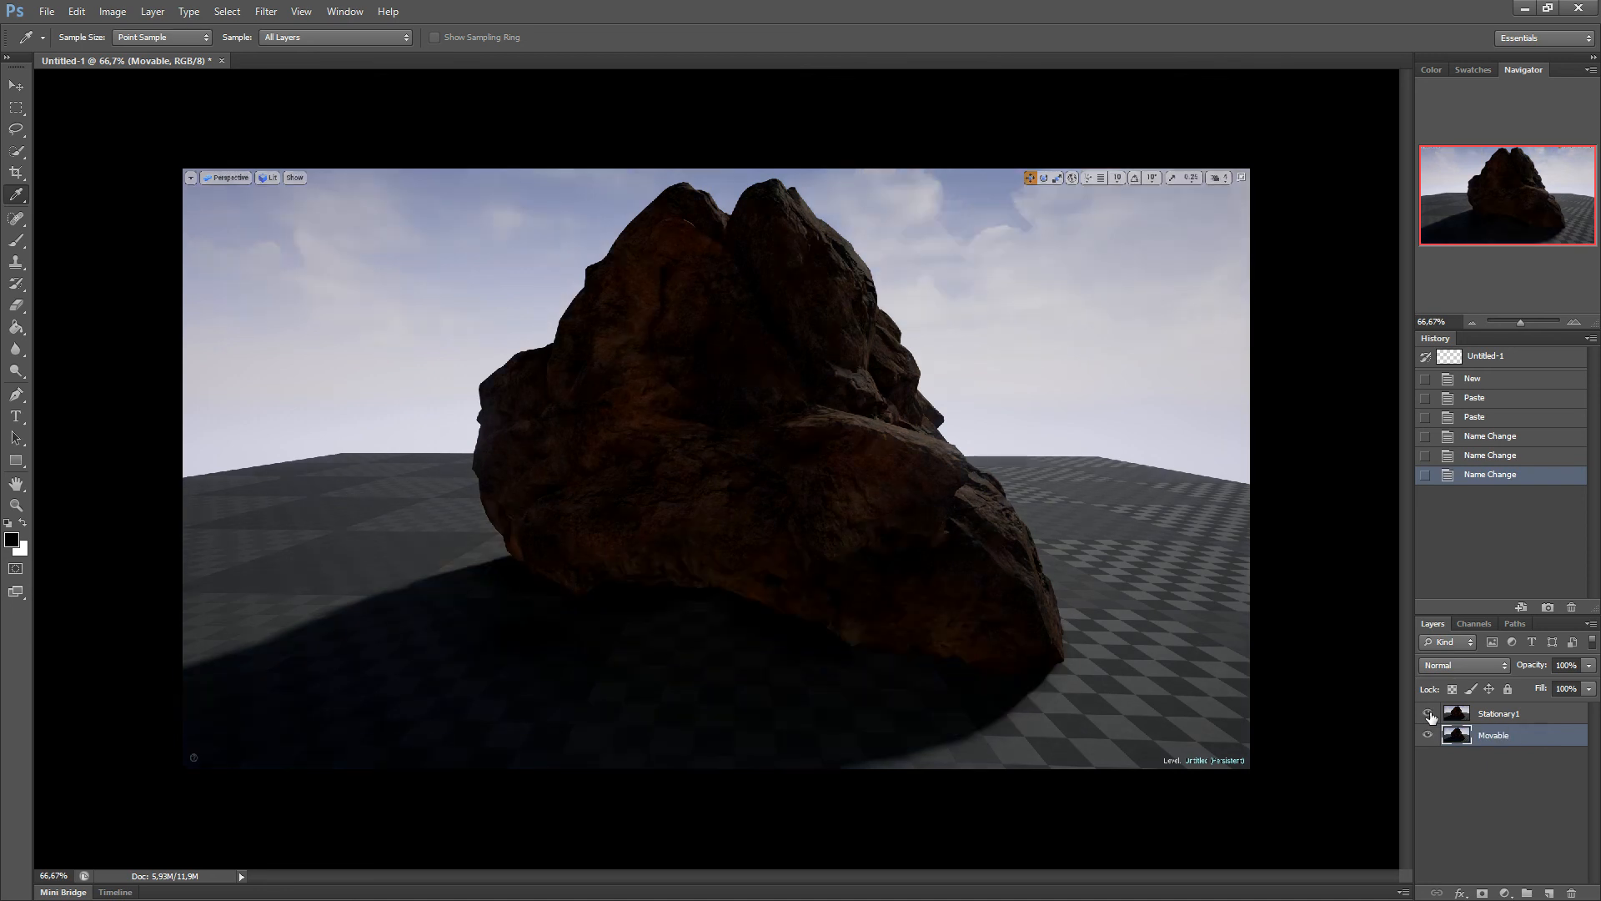